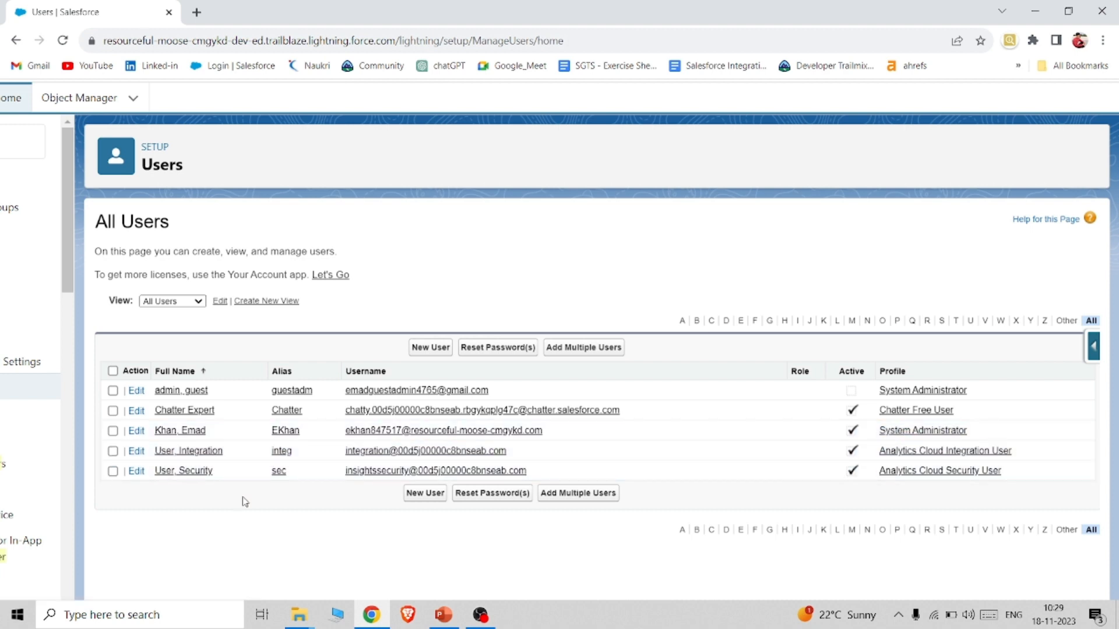
Open the user record of the active System Administrator and look over its user details
scroll(268, 449, "left", 1)
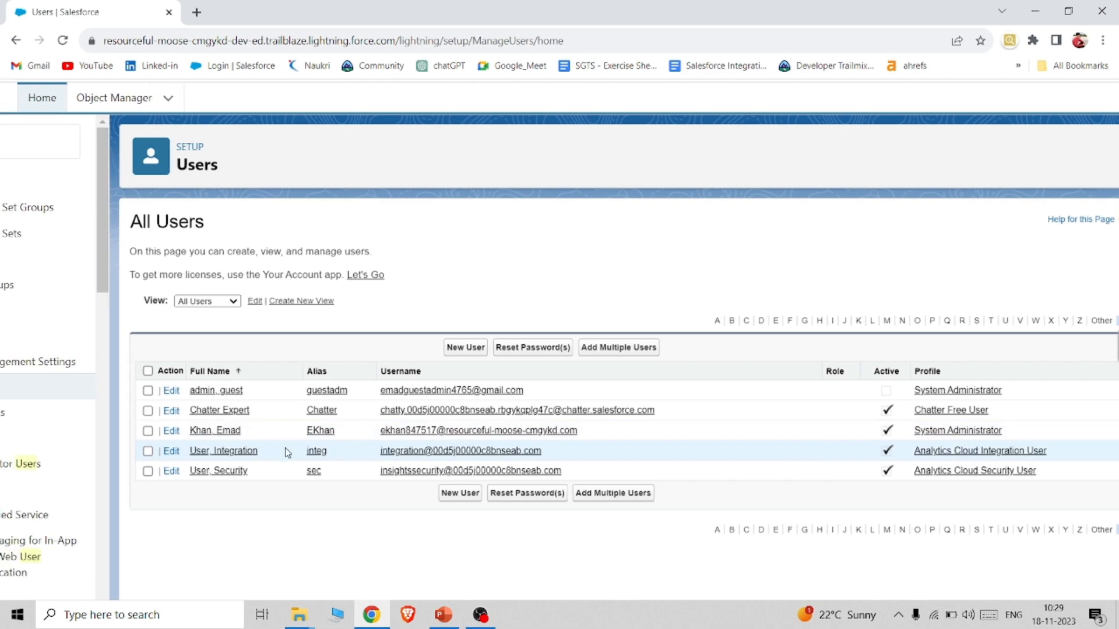
left_click(233, 432)
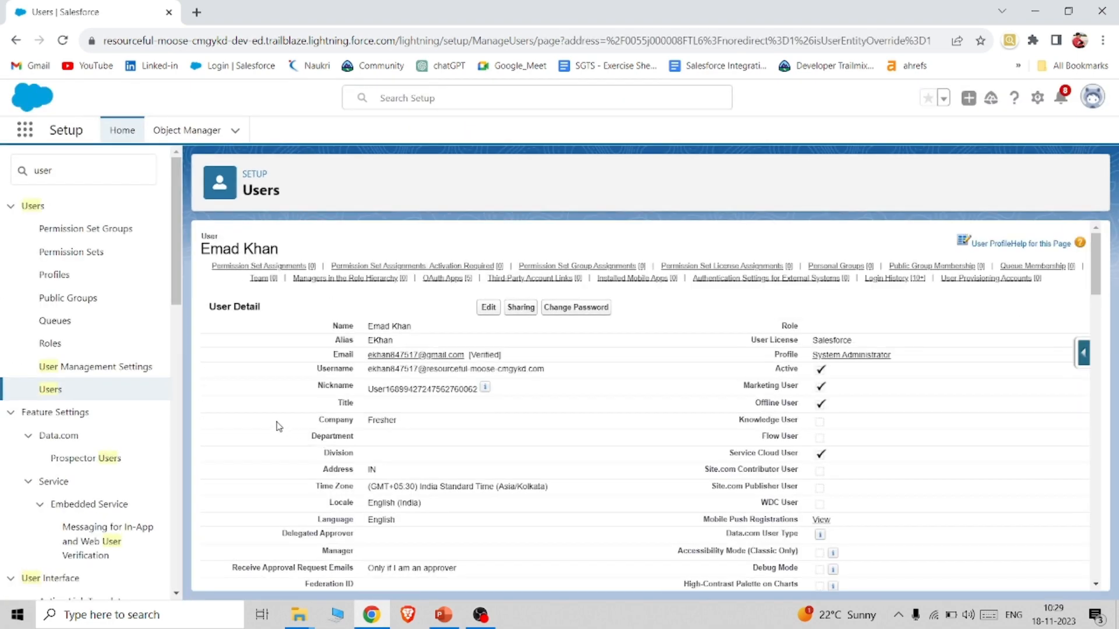
scroll(495, 401, "down", 2)
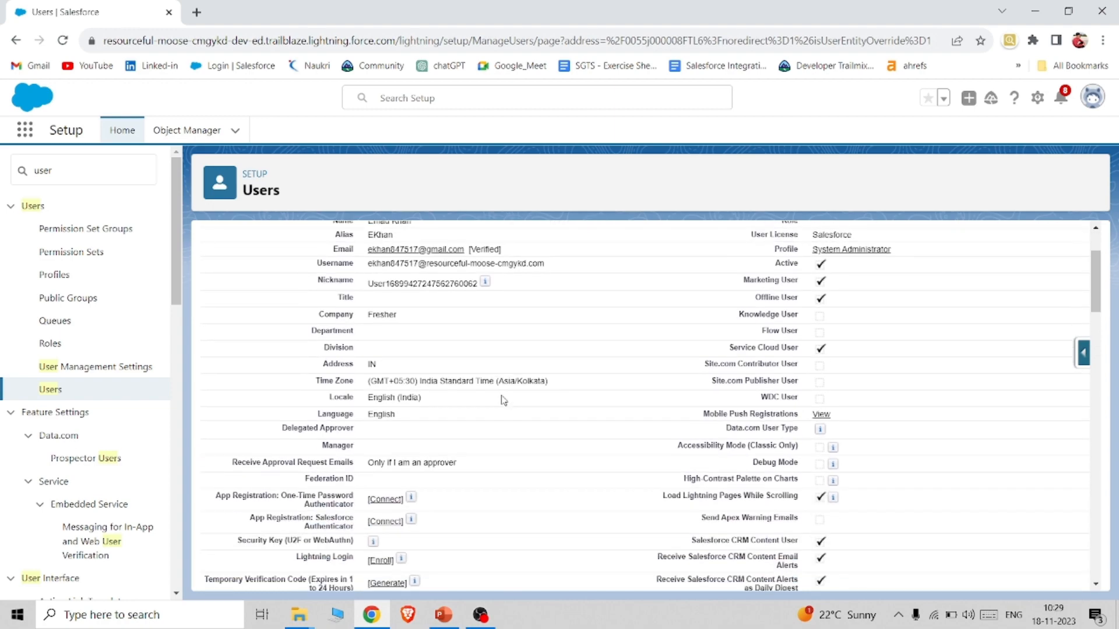
scroll(504, 400, "up", 2)
scroll(503, 400, "down", 1)
scroll(503, 400, "up", 2)
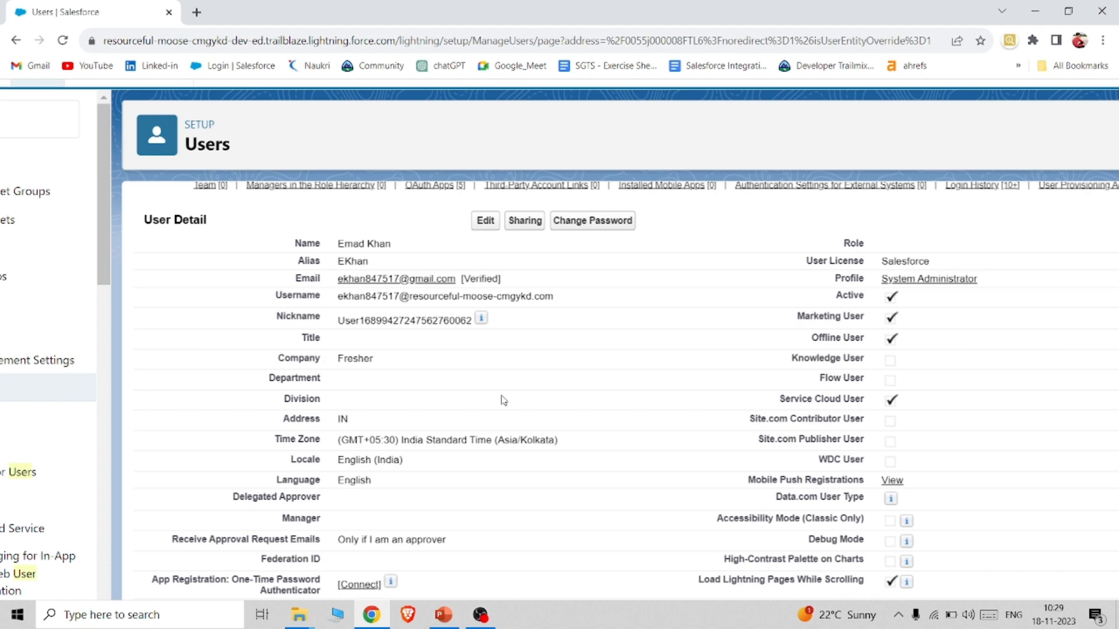
scroll(504, 400, "right", 2)
scroll(503, 400, "down", 1)
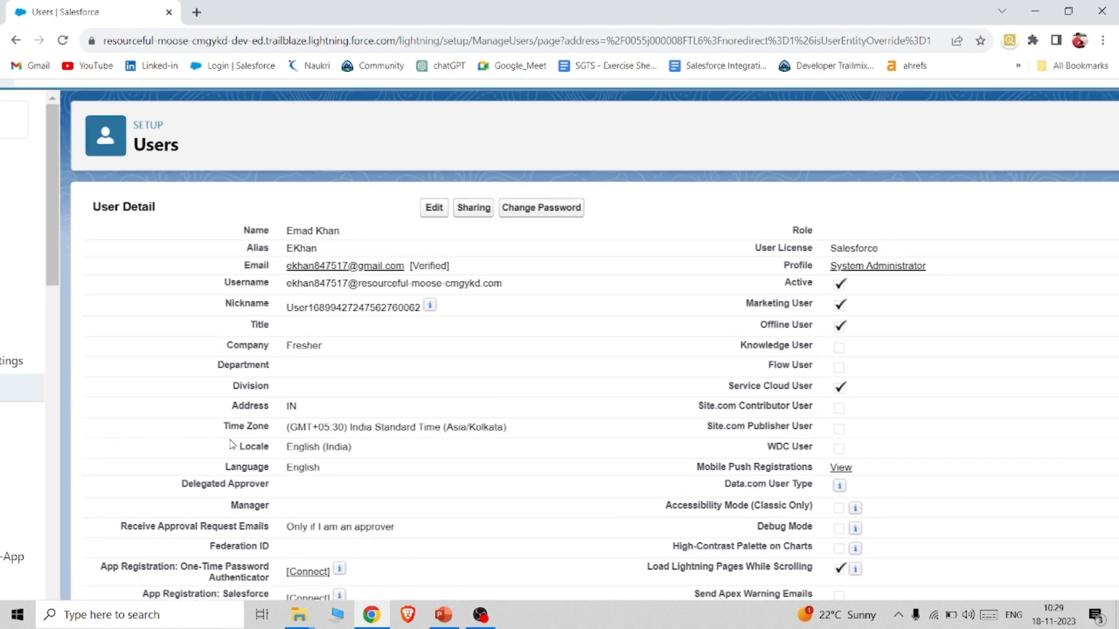
Examine the Time Zone, Locale and Language fields in the administrator's user details
left_click_drag(219, 431, 284, 447)
left_click(282, 426)
left_click(284, 448)
left_click_drag(222, 471, 275, 466)
left_click(275, 466)
Examine the Profile, User License and Role fields in the administrator's user details
left_click_drag(785, 268, 822, 267)
scroll(885, 287, "down", 1)
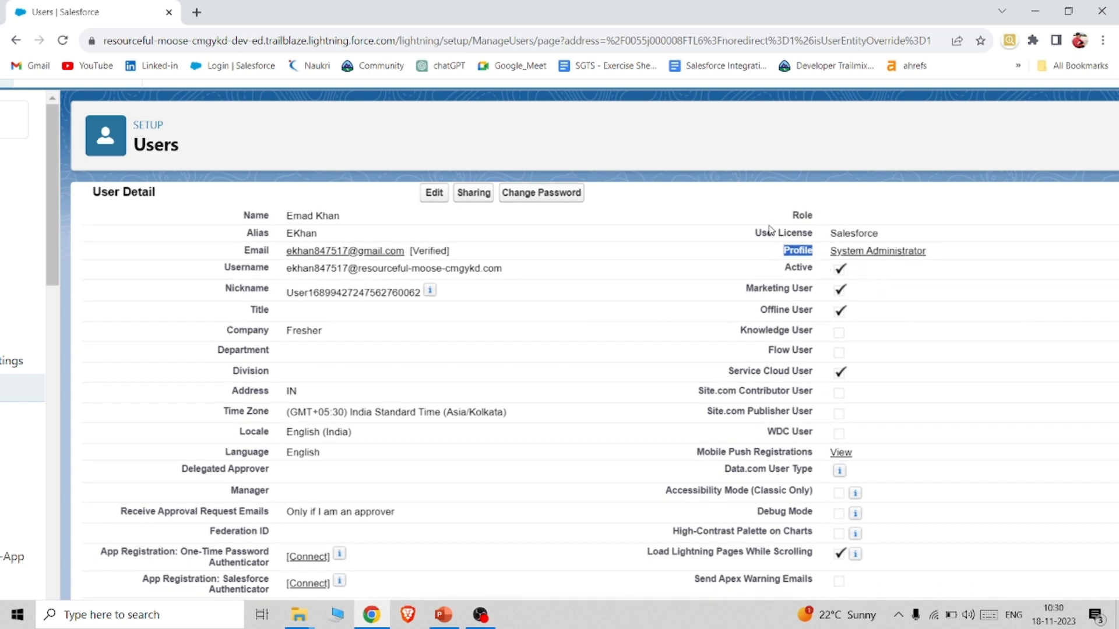
left_click_drag(745, 233, 816, 234)
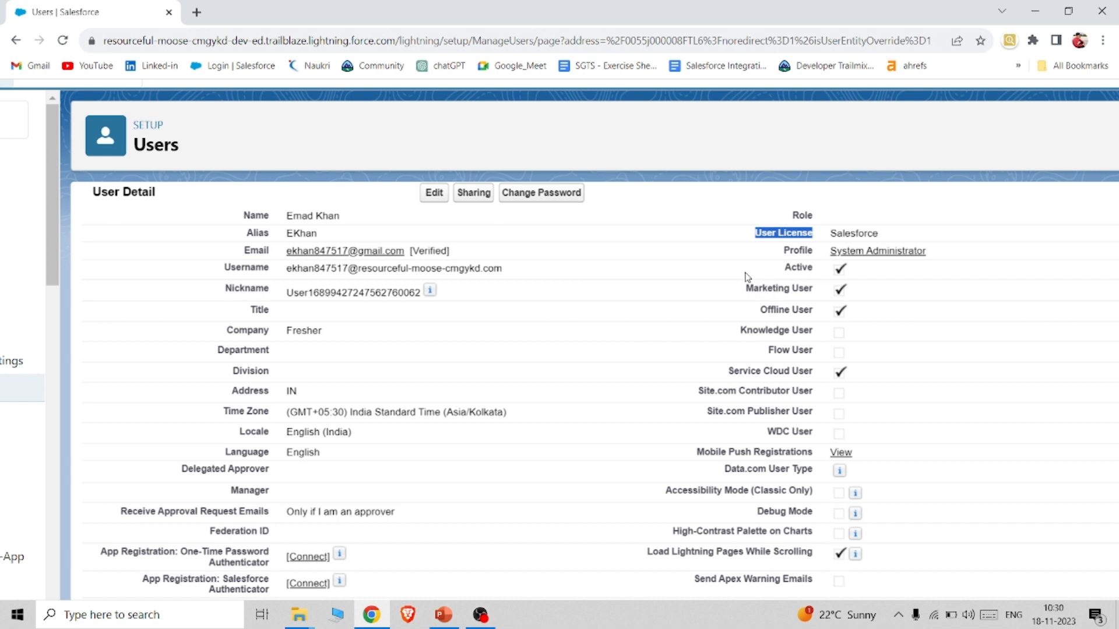
left_click(746, 250)
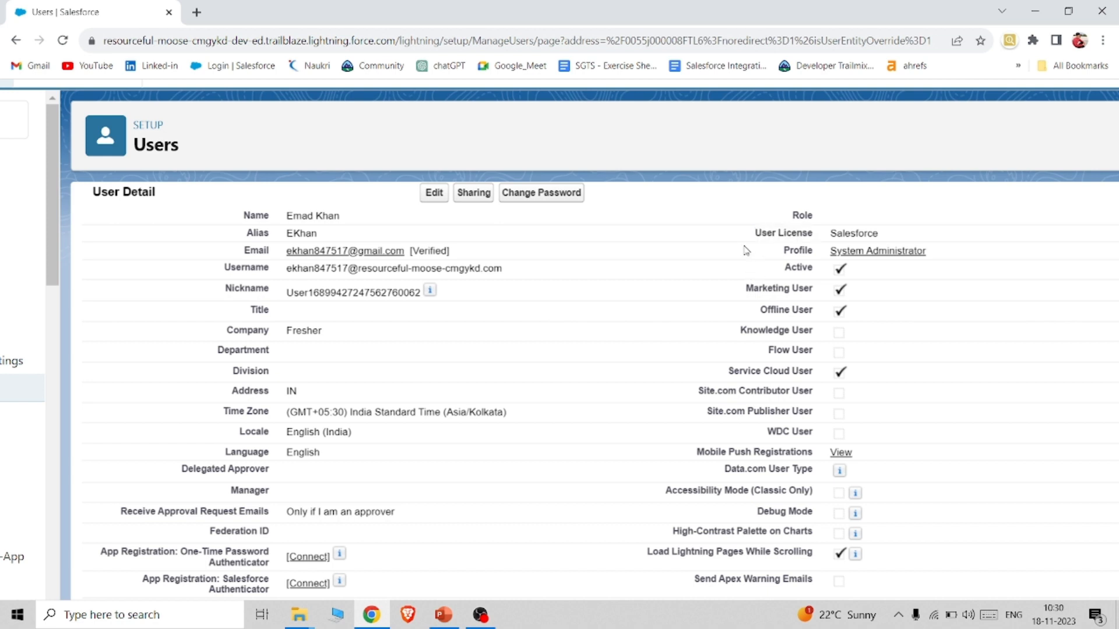
left_click_drag(790, 218, 820, 225)
Look through the remaining user details and the permission set, group, queue and team related lists
scroll(756, 285, "down", 2)
scroll(756, 285, "down", 5)
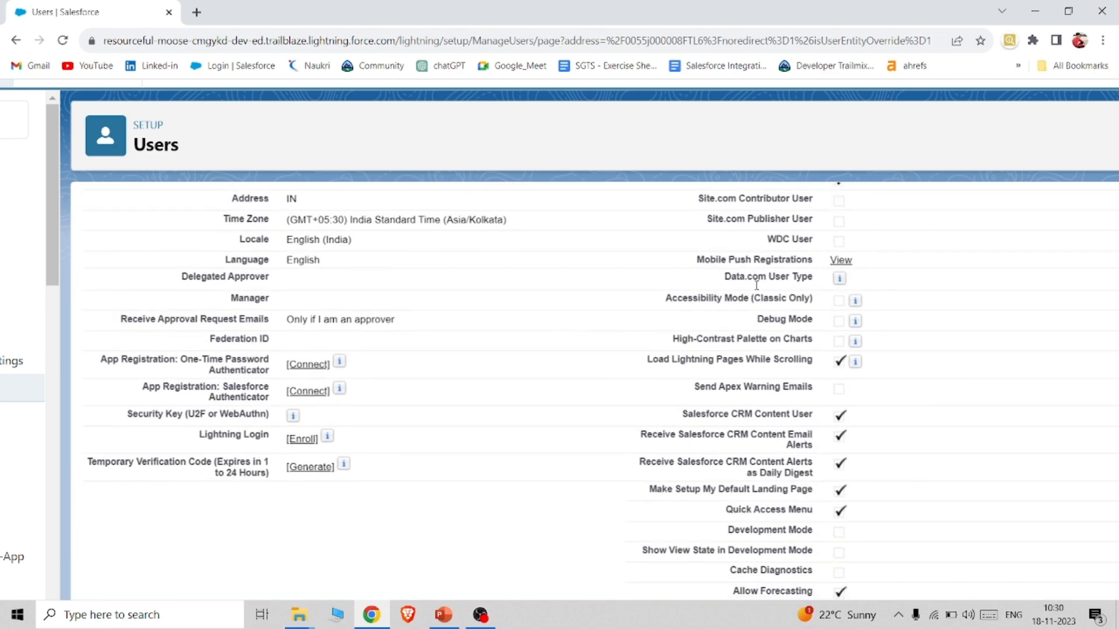
scroll(756, 285, "down", 4)
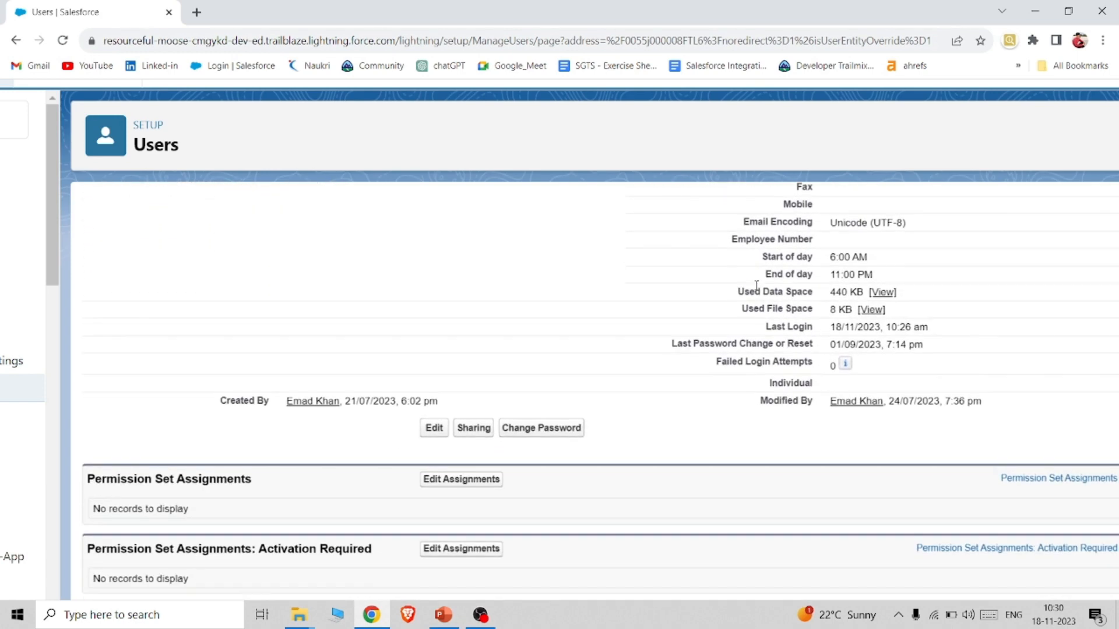
scroll(757, 285, "down", 3)
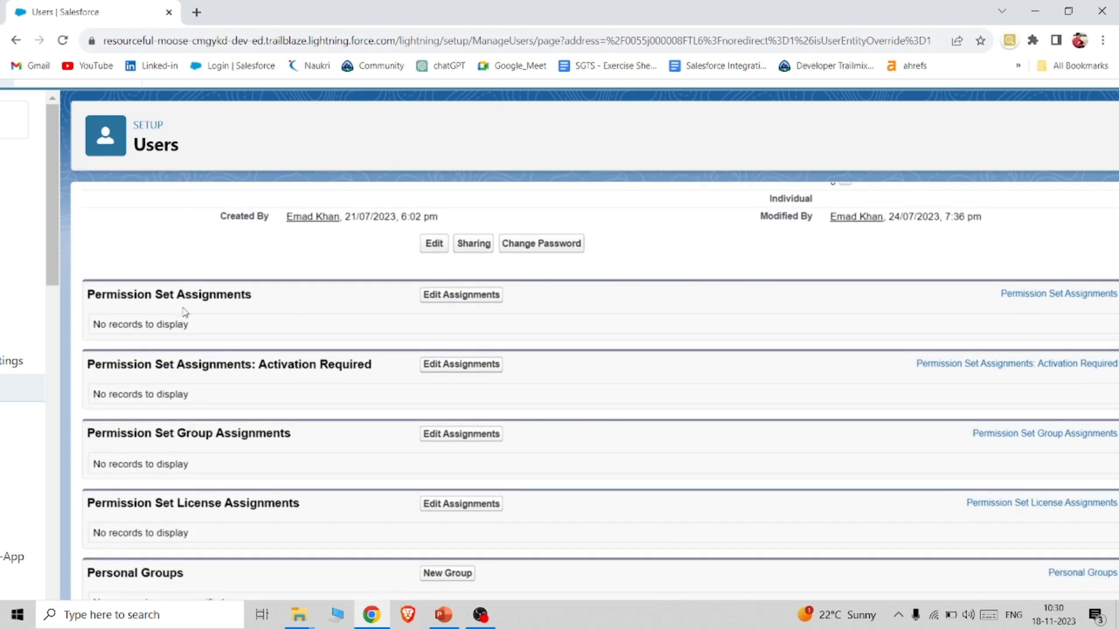
scroll(598, 361, "down", 5)
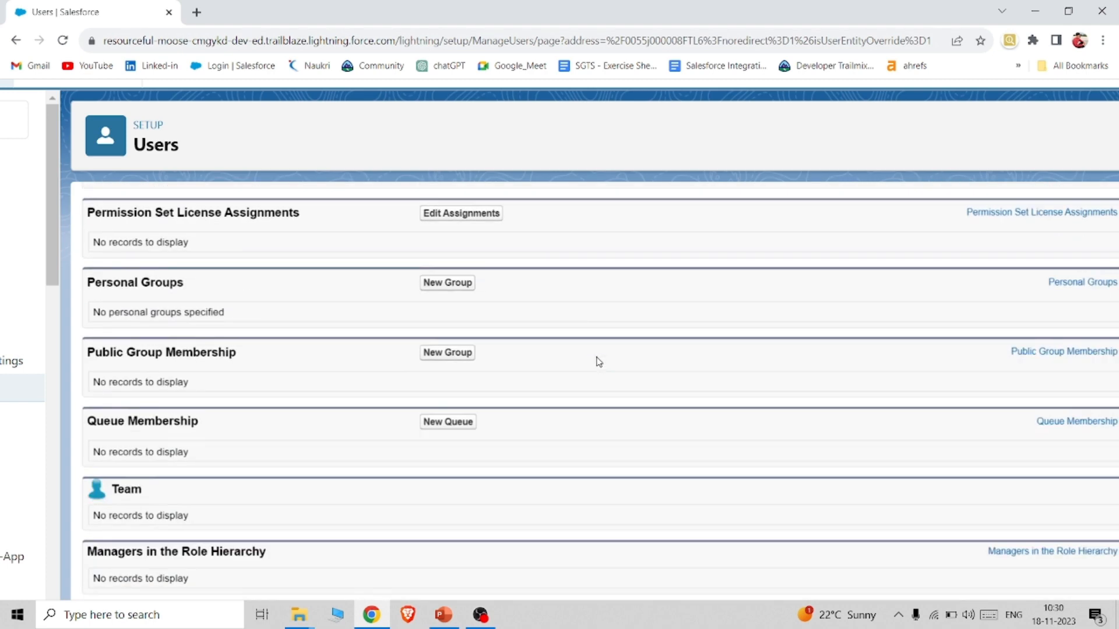
scroll(598, 361, "down", 2)
scroll(599, 361, "down", 3)
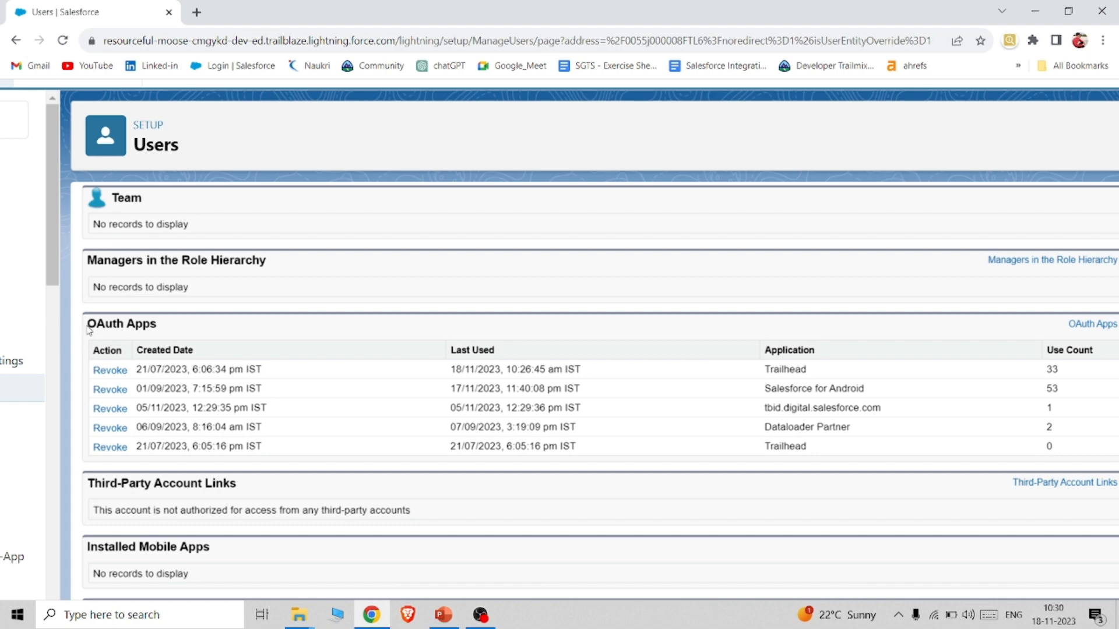
Examine the OAuth Apps list on the user record, including the application, last-used and use-count columns
left_click_drag(87, 324, 178, 328)
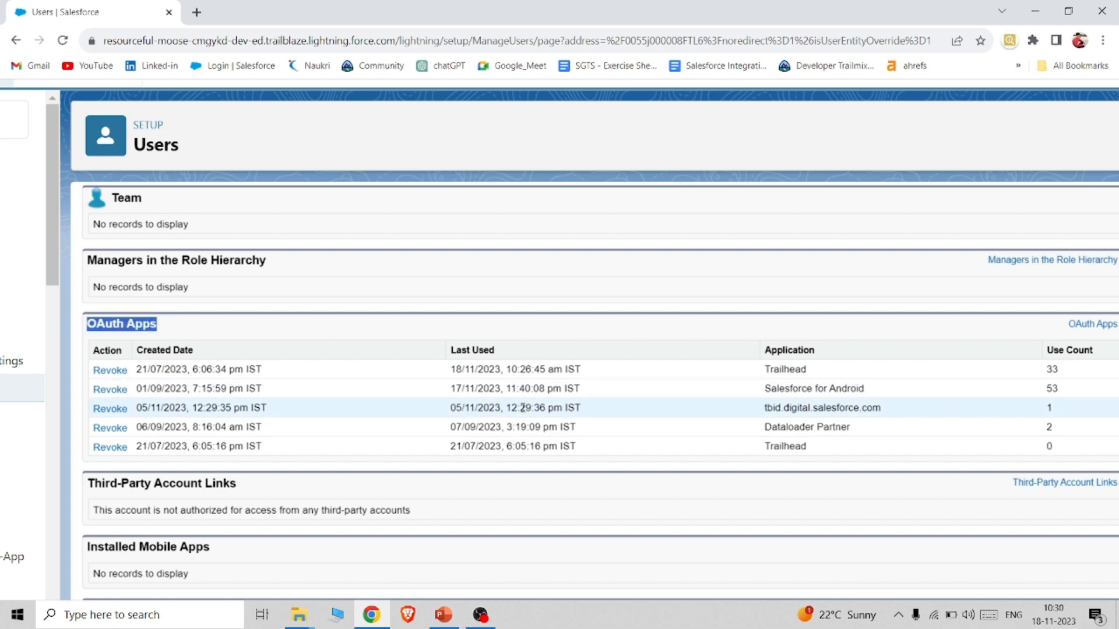
scroll(497, 350, "right", 3)
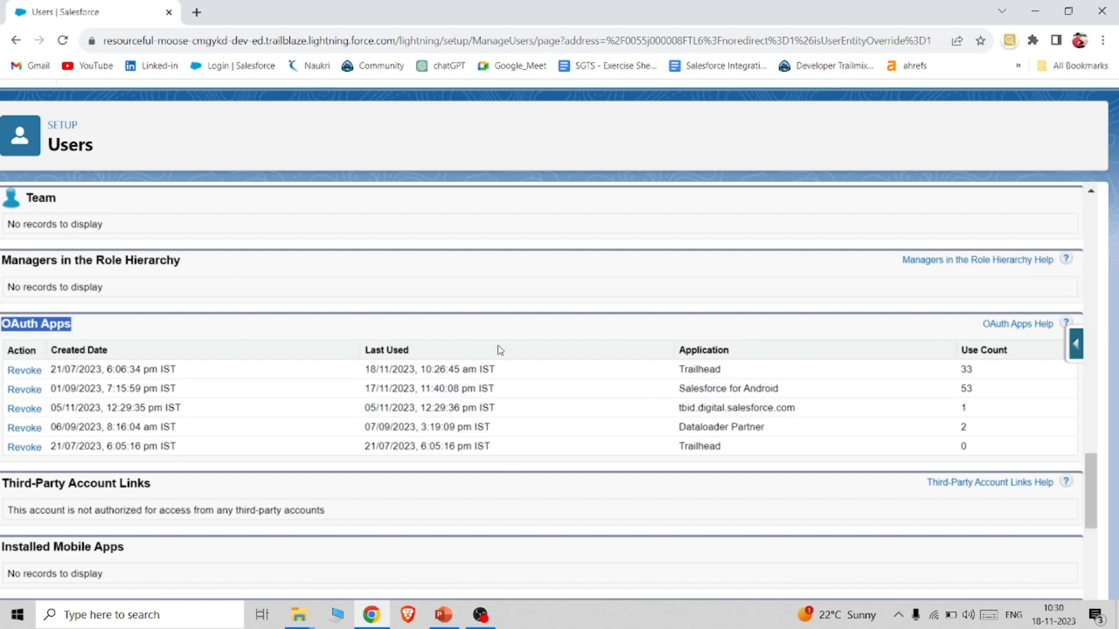
scroll(856, 378, "left", 3)
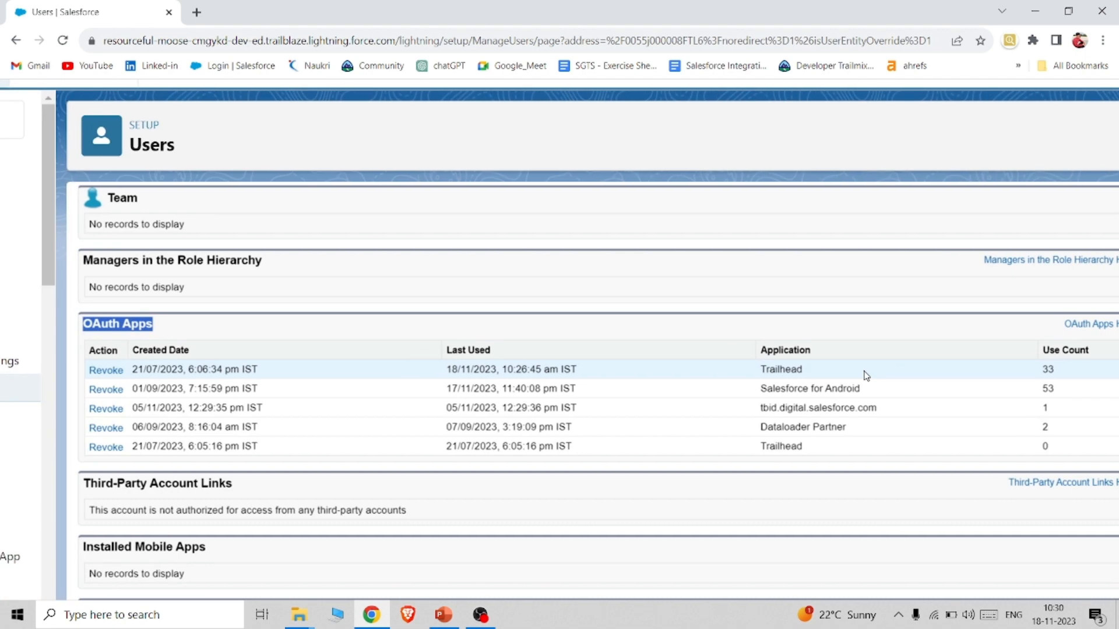
scroll(867, 376, "right", 3)
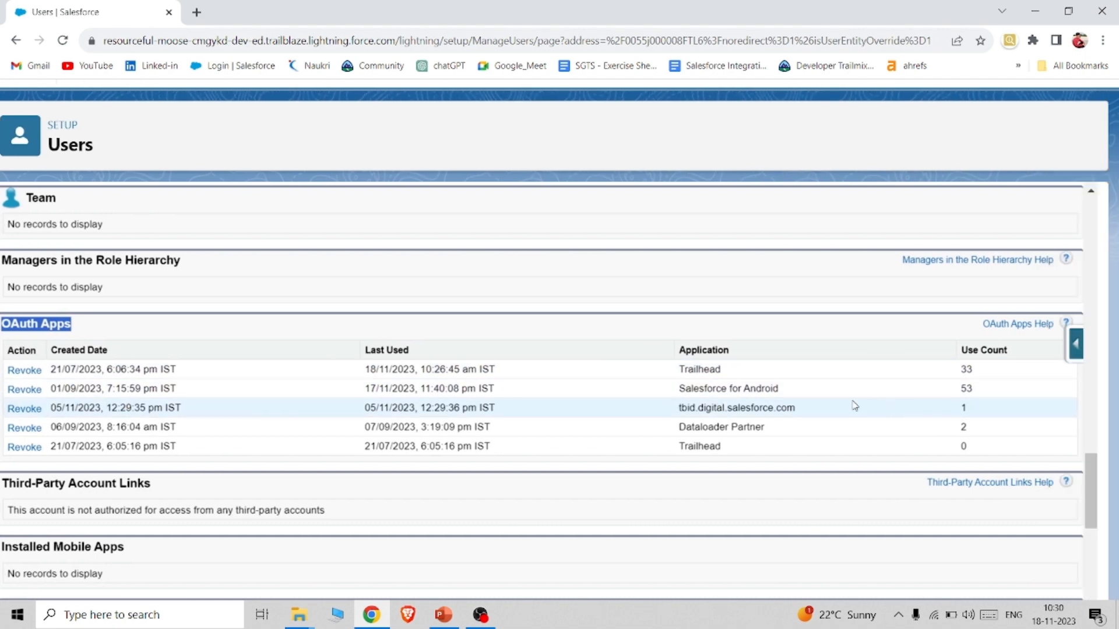
scroll(854, 406, "down", 1)
scroll(854, 406, "left", 3)
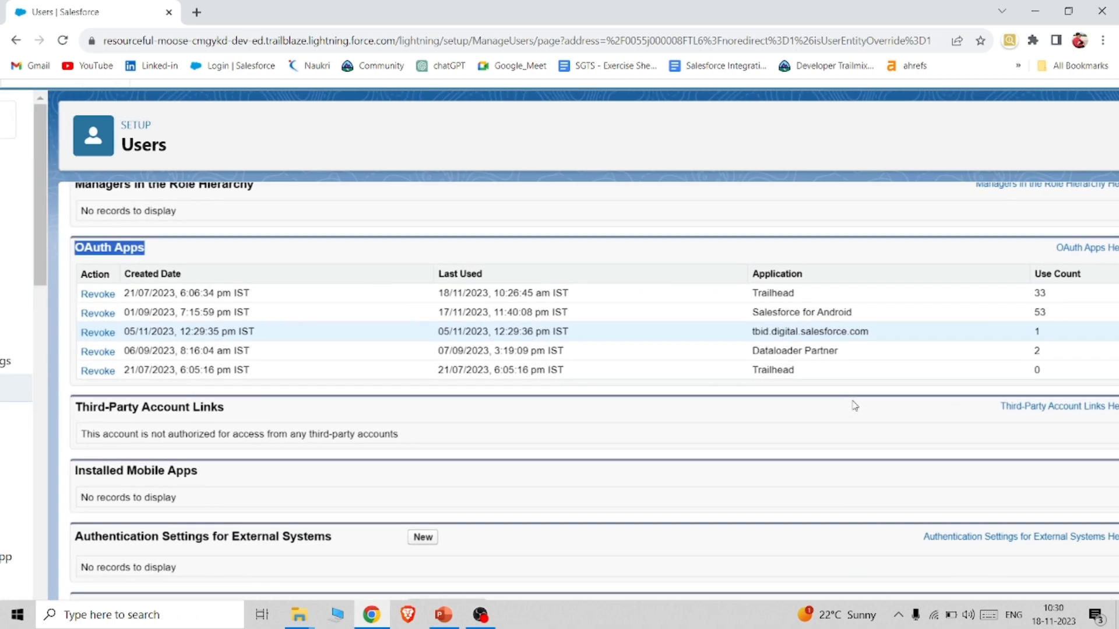
Examine the Login History section of the administrator's user record
scroll(683, 420, "down", 8)
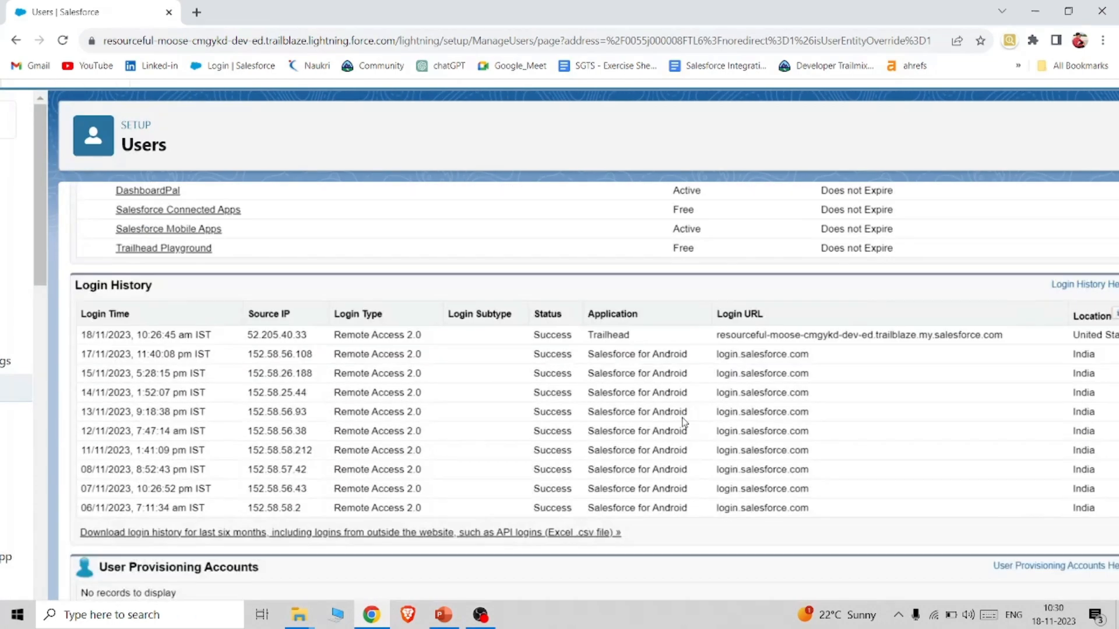
left_click_drag(166, 287, 77, 295)
left_click(78, 294)
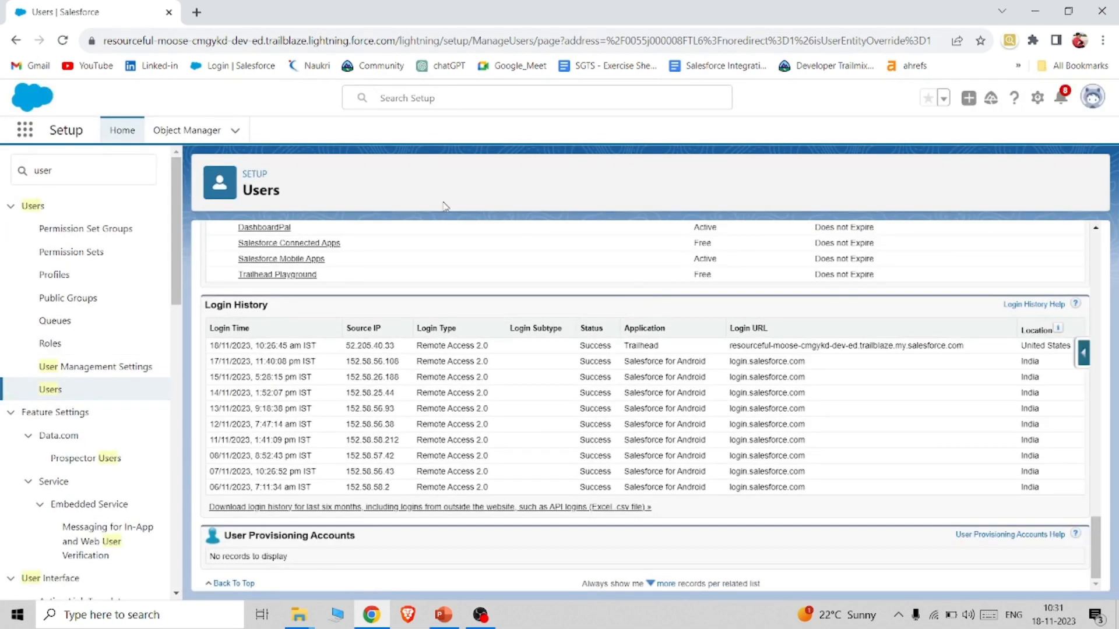
Return to the All Users list and open the Chatter Expert user's record
left_click(18, 42)
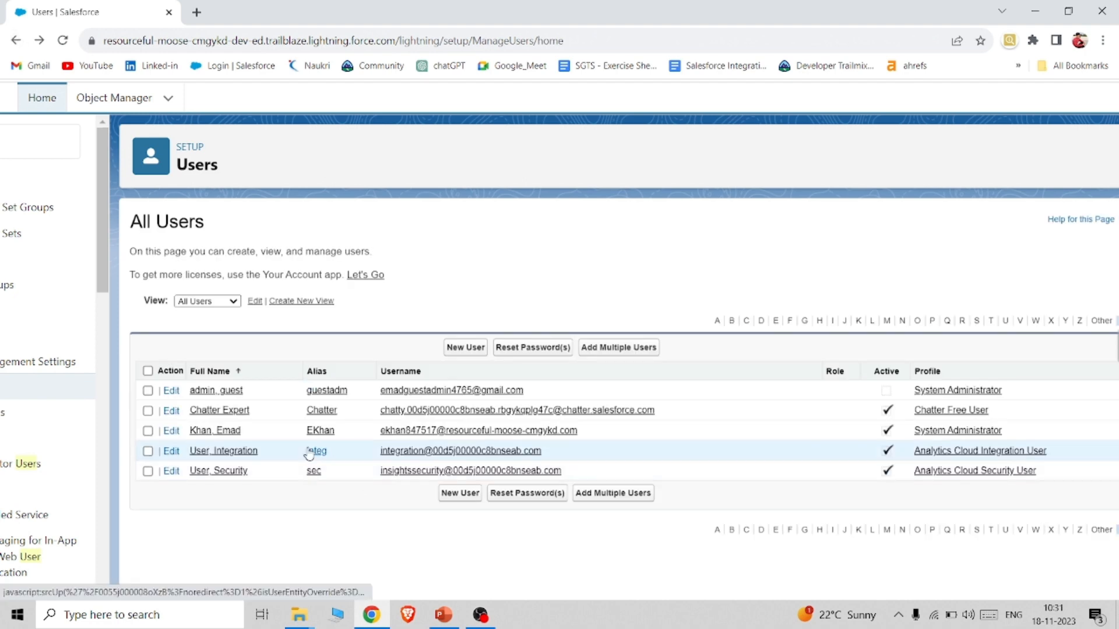
scroll(259, 463, "left", 1)
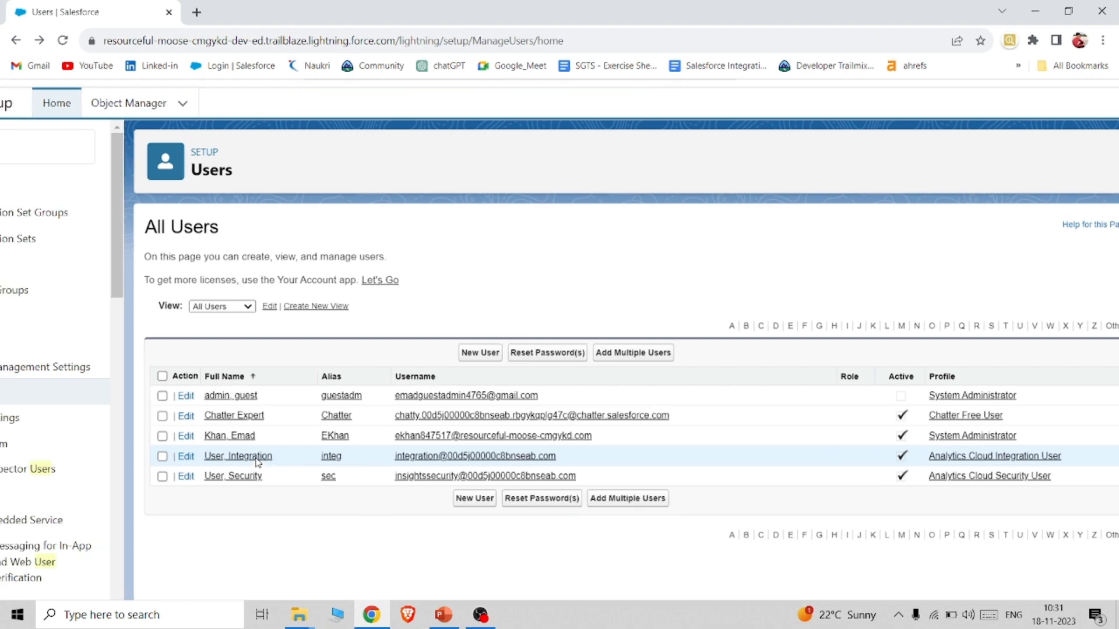
scroll(258, 463, "left", 2)
scroll(258, 463, "up", 1)
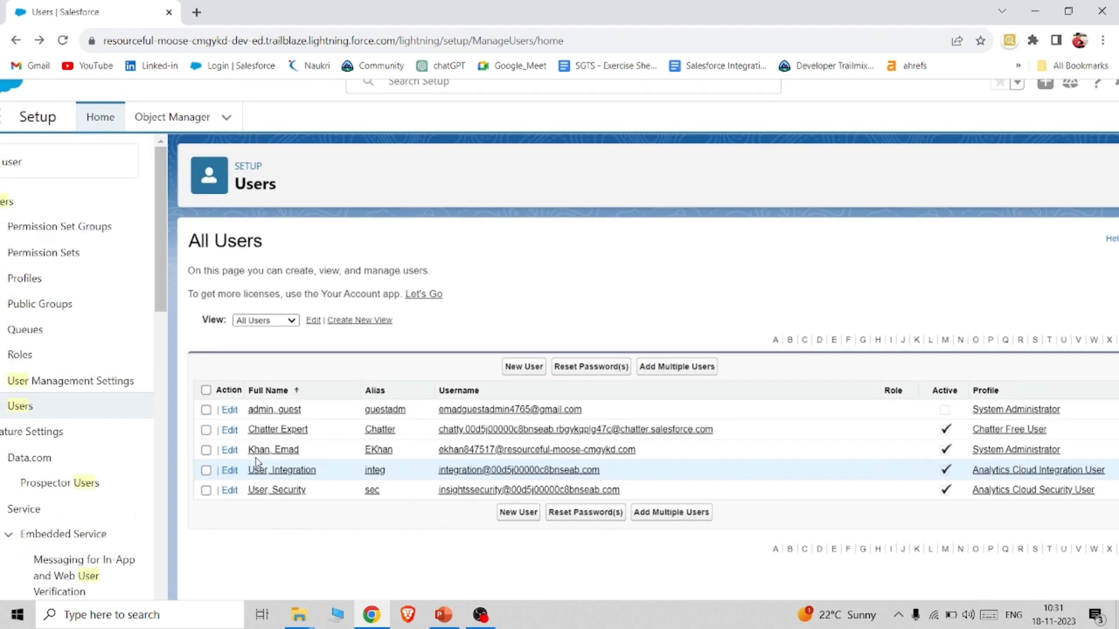
left_click(287, 434)
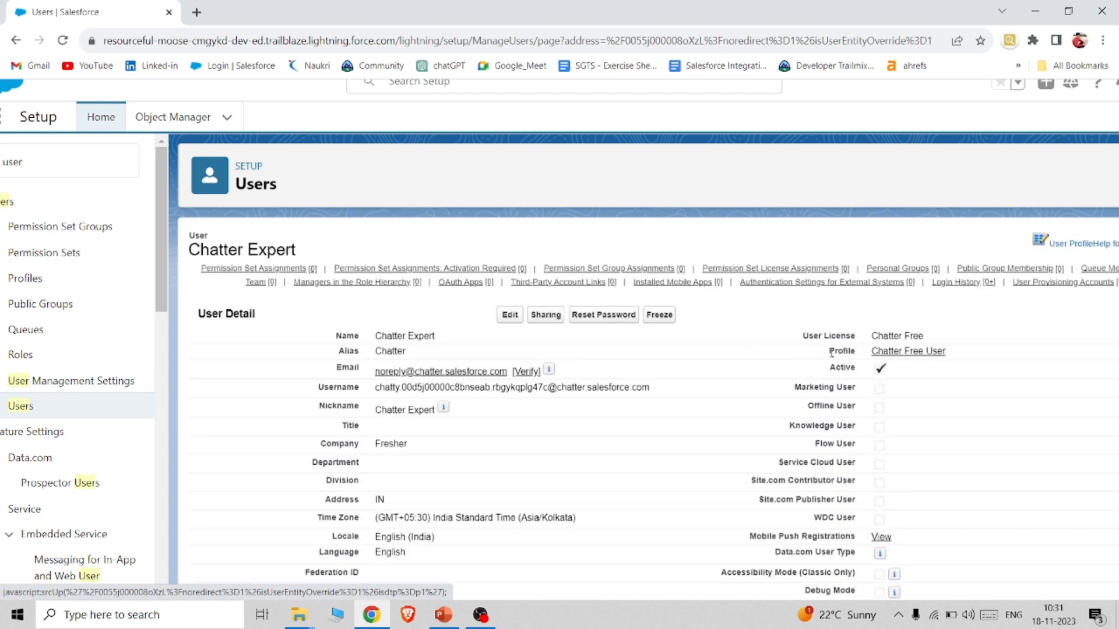
Examine the Profile and User License fields of the Chatter Expert user
left_click_drag(827, 353, 958, 351)
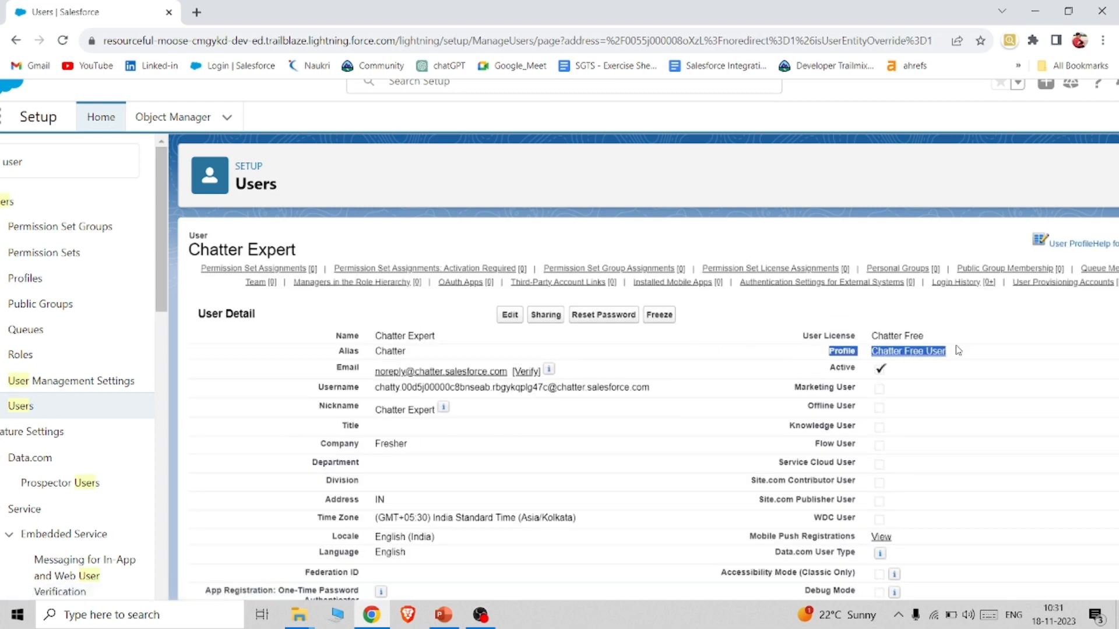
left_click(957, 351)
left_click_drag(863, 339, 939, 339)
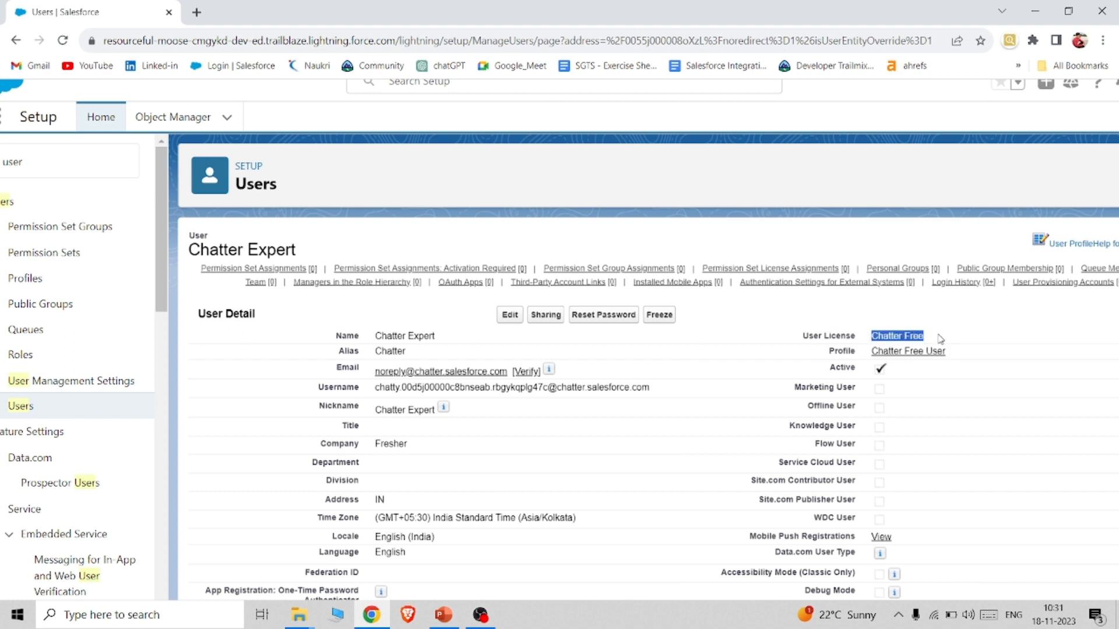
left_click(940, 339)
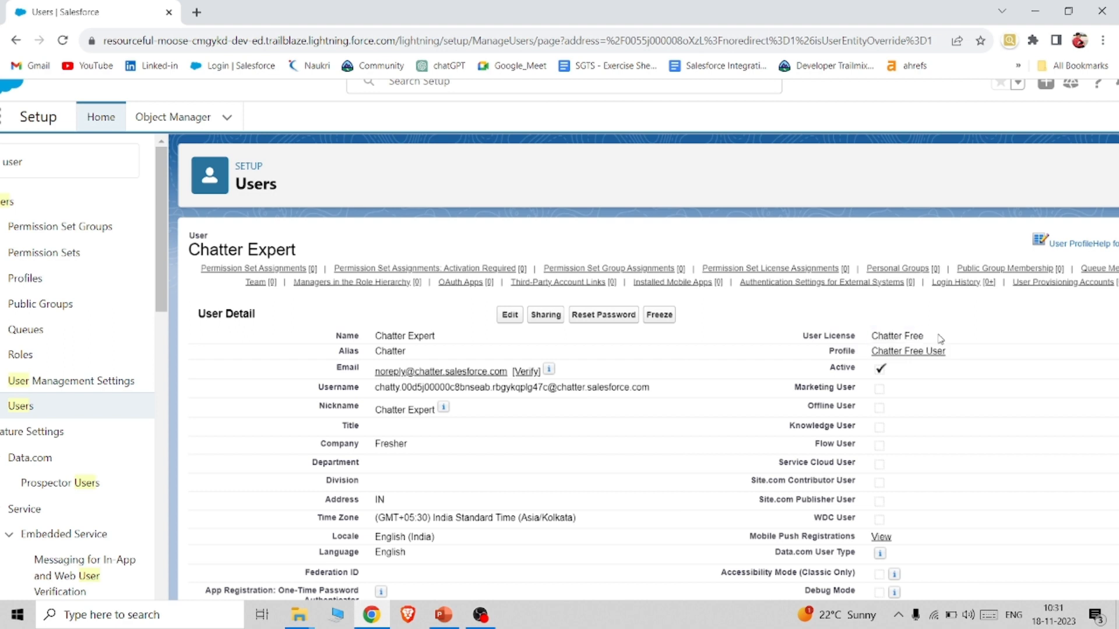
scroll(133, 376, "left", 2)
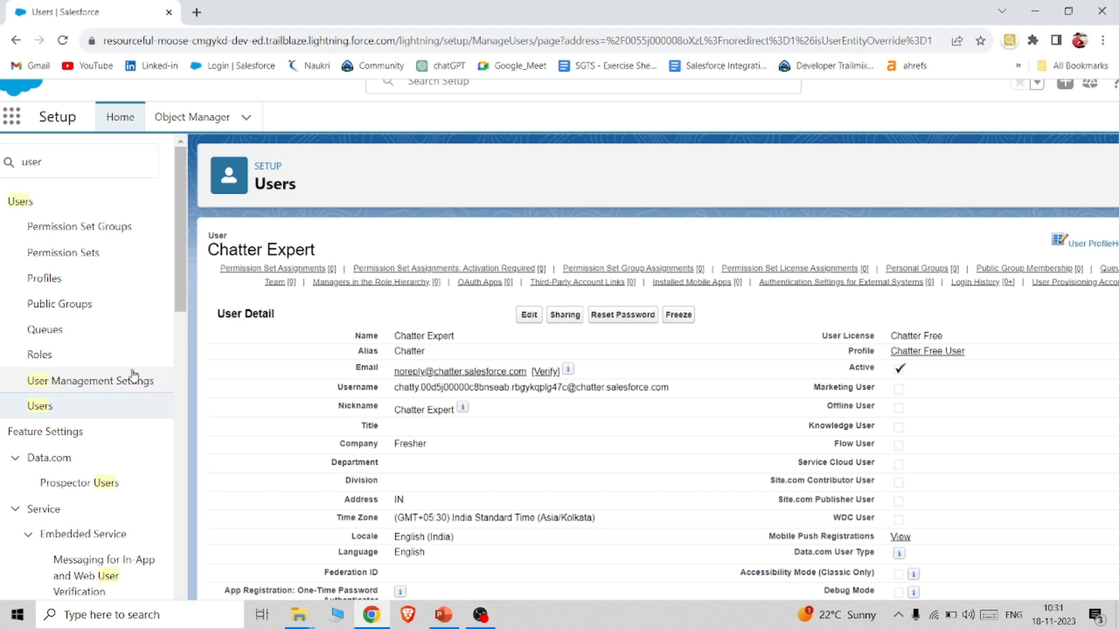
Search Setup for "compan", open Company Information and examine the organization's User Licenses list
left_click(16, 42)
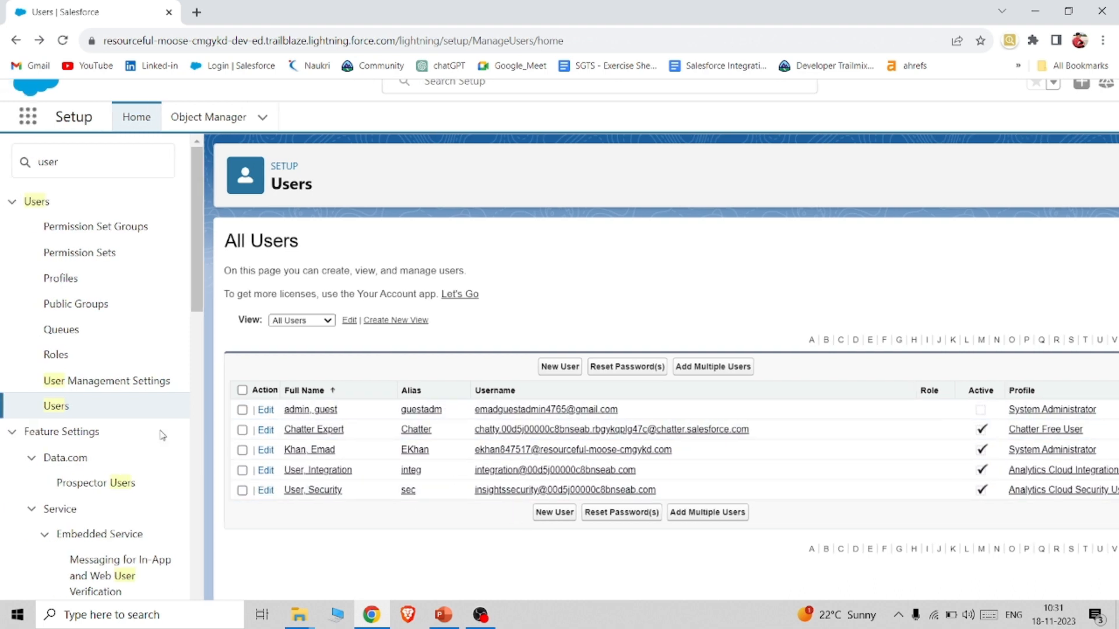
scroll(163, 436, "left", 1)
left_click(94, 152)
key("ctrl+a")
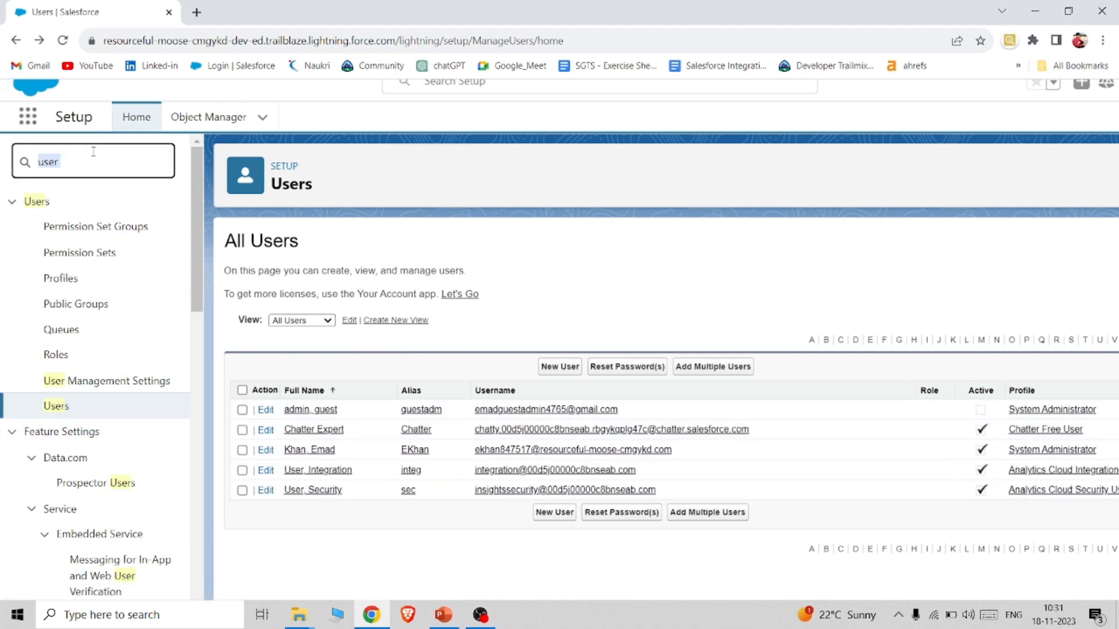
key("BackSpace")
type("compan")
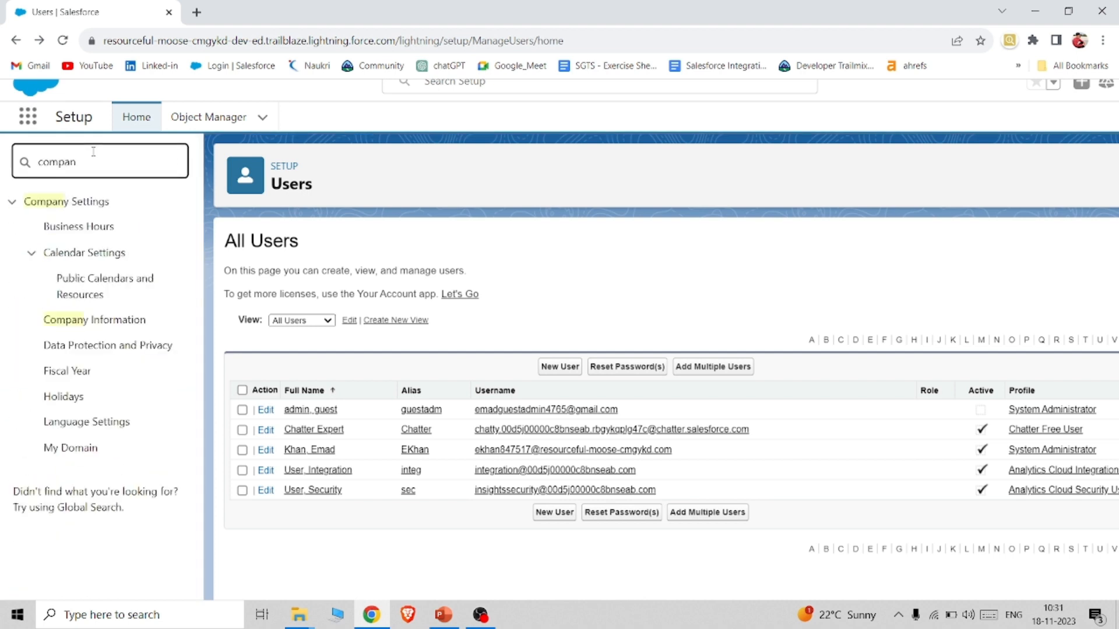
left_click(90, 326)
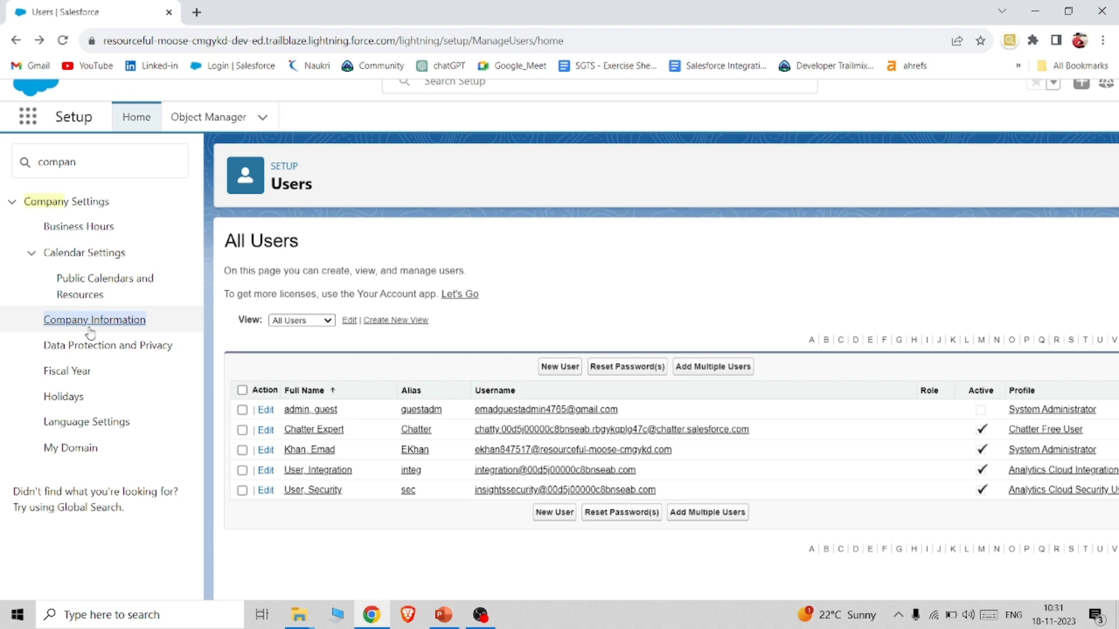
left_click(101, 321)
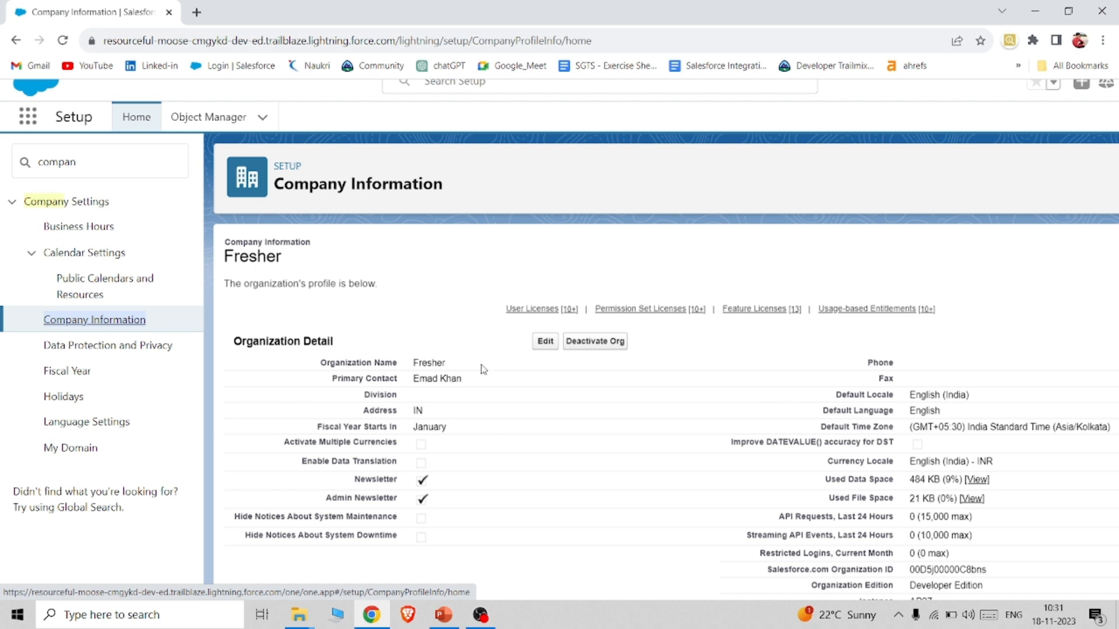
scroll(501, 376, "down", 4)
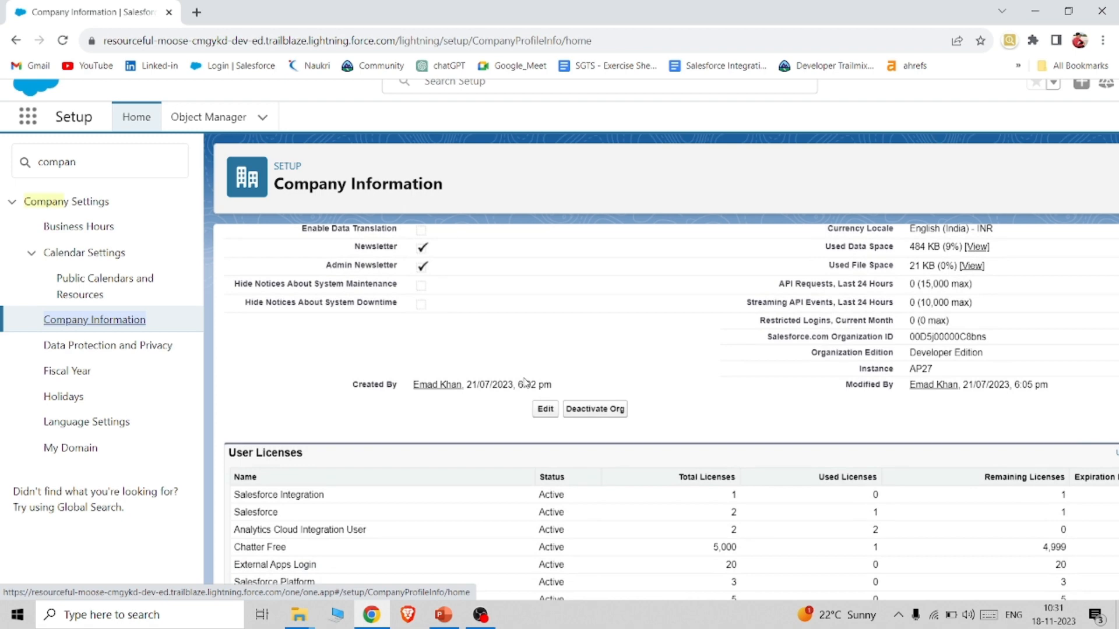
scroll(524, 383, "down", 3)
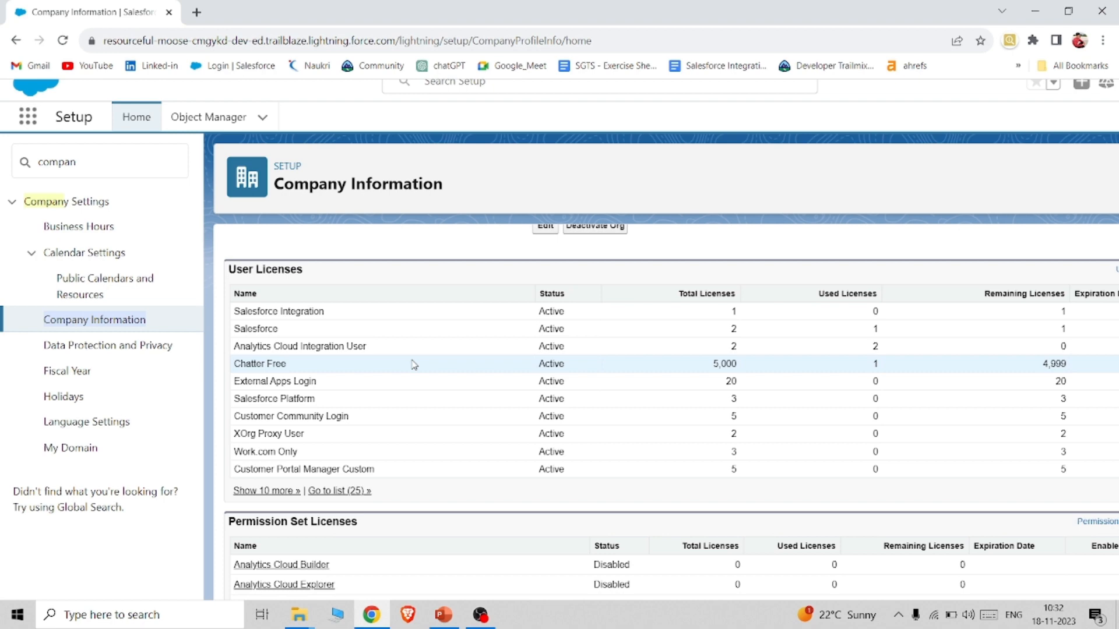
Examine the organization's User Licenses, Permission Set Licenses, Feature Licenses and Usage-based Entitlements in Company Information
scroll(413, 365, "right", 1)
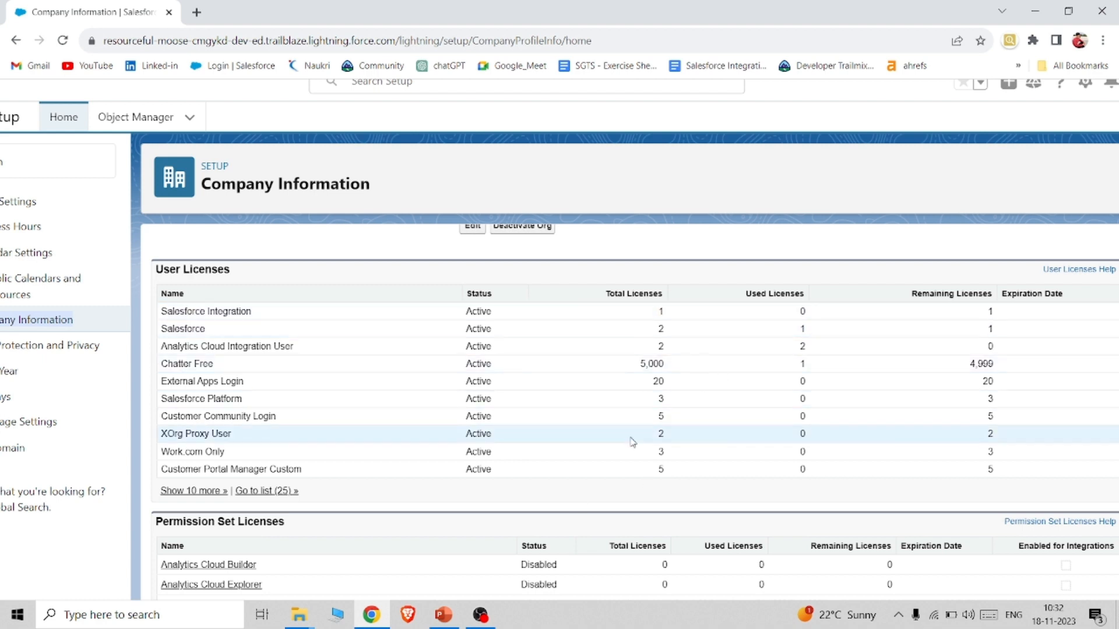
scroll(632, 441, "down", 1)
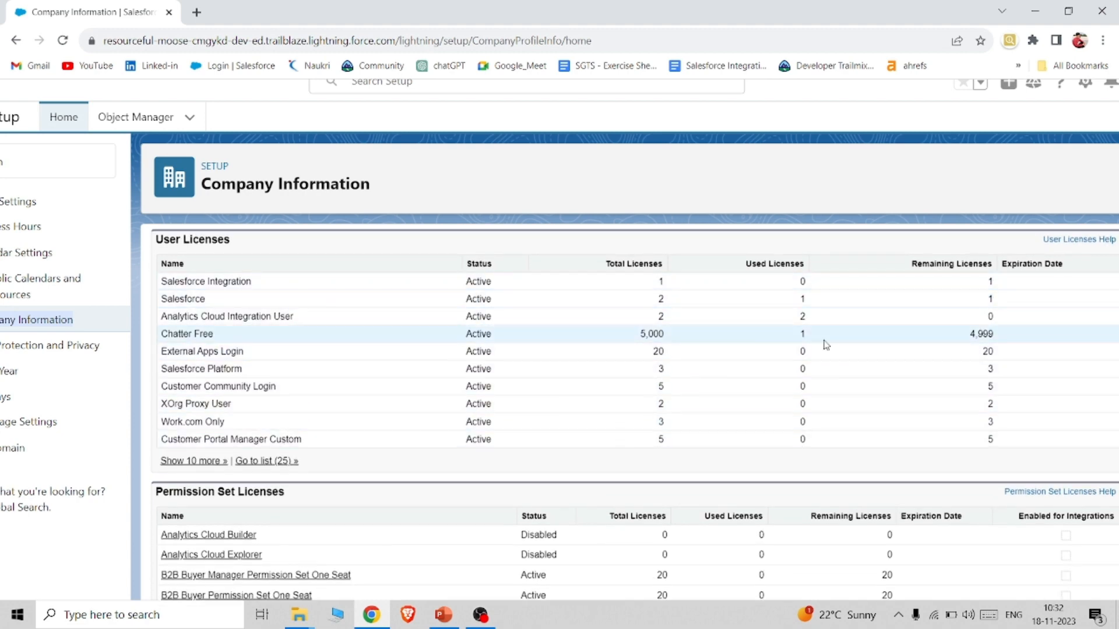
scroll(826, 345, "down", 5)
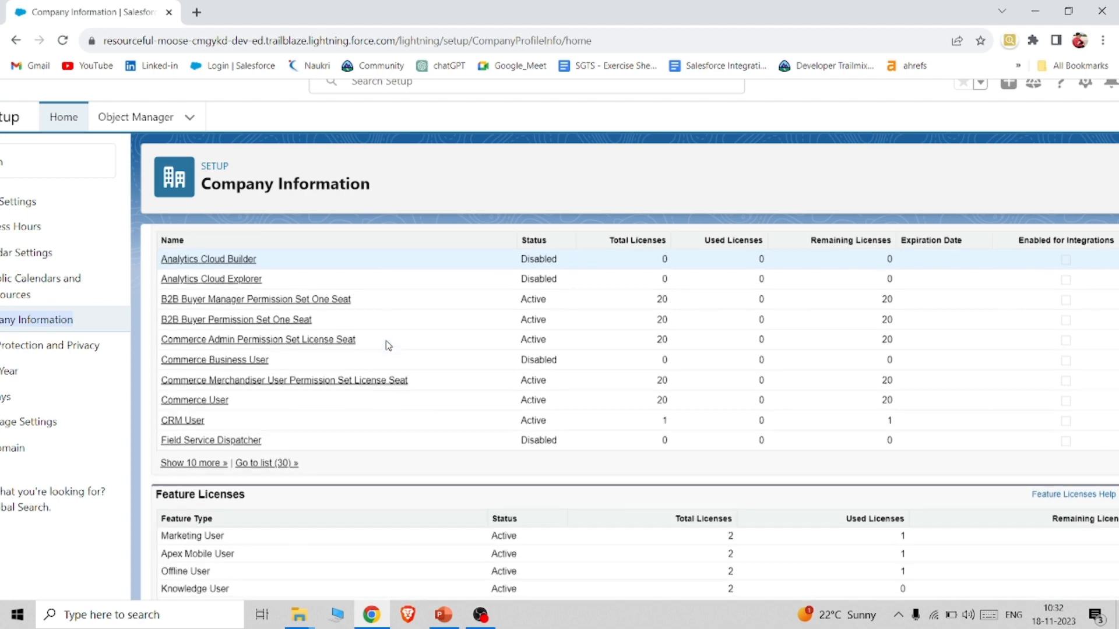
scroll(388, 346, "down", 8)
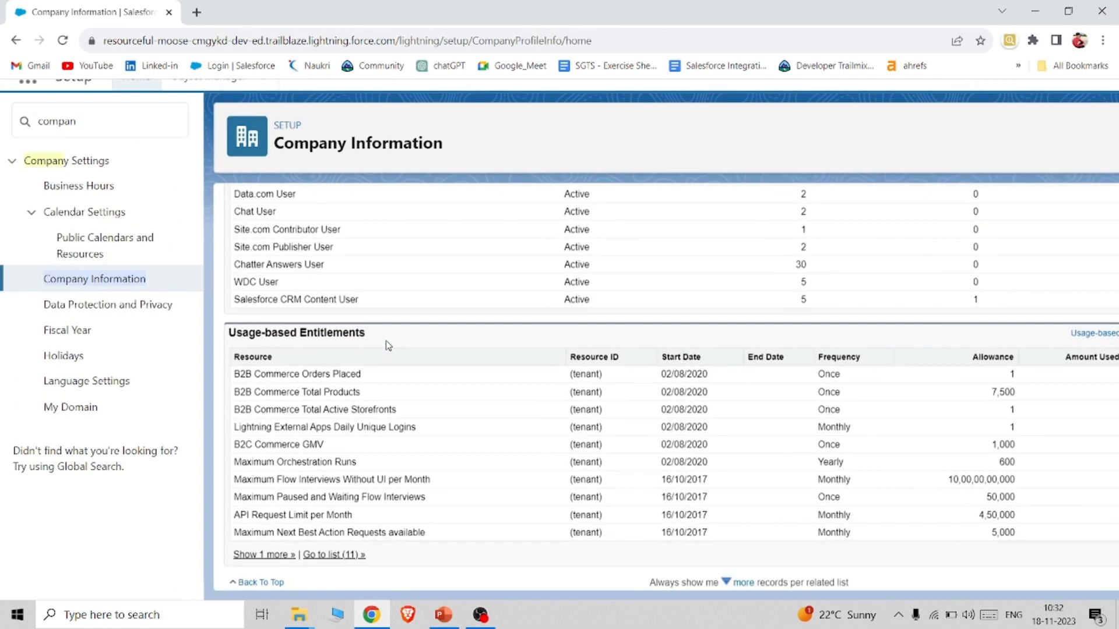
scroll(388, 345, "up", 15)
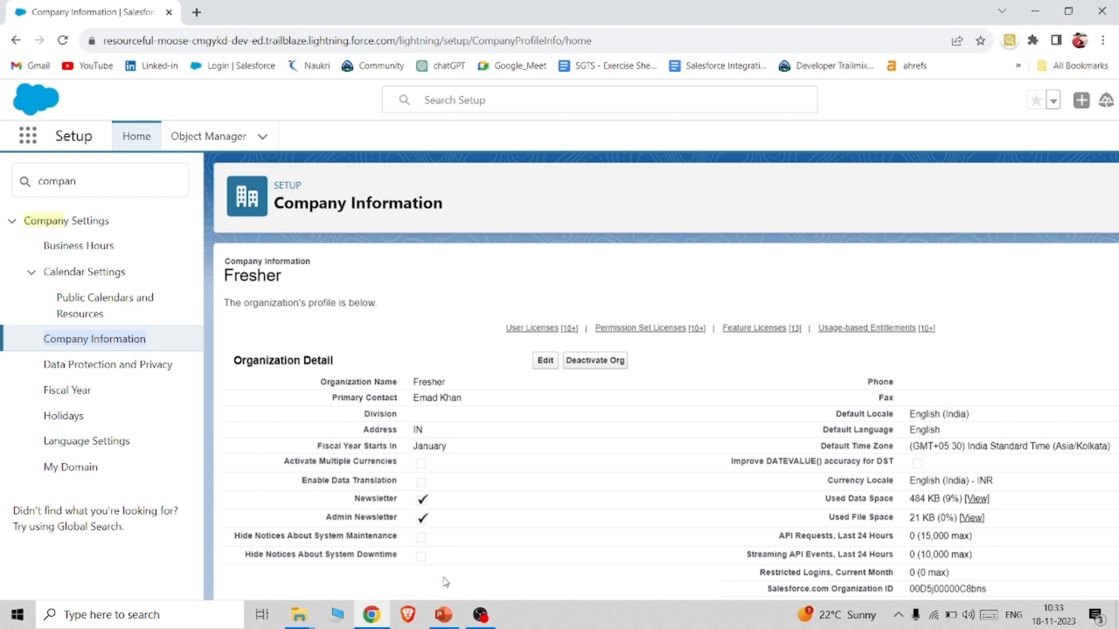
Switch to the Data Security_Session_7 presentation in PowerPoint and start its slide show from the first slide
mouse_move(446, 618)
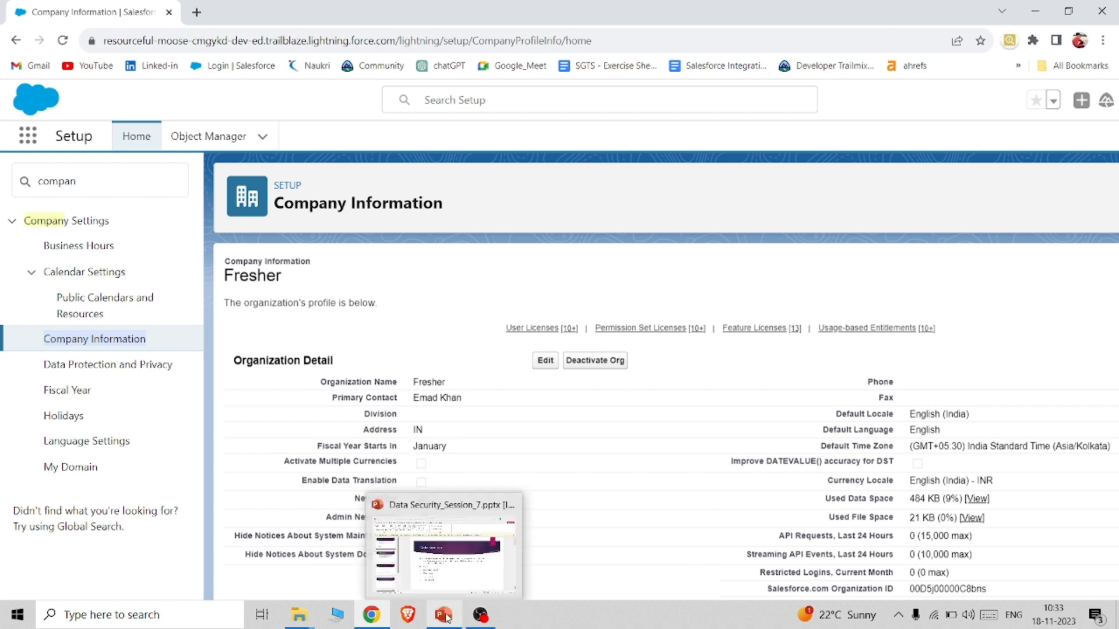
left_click(438, 570)
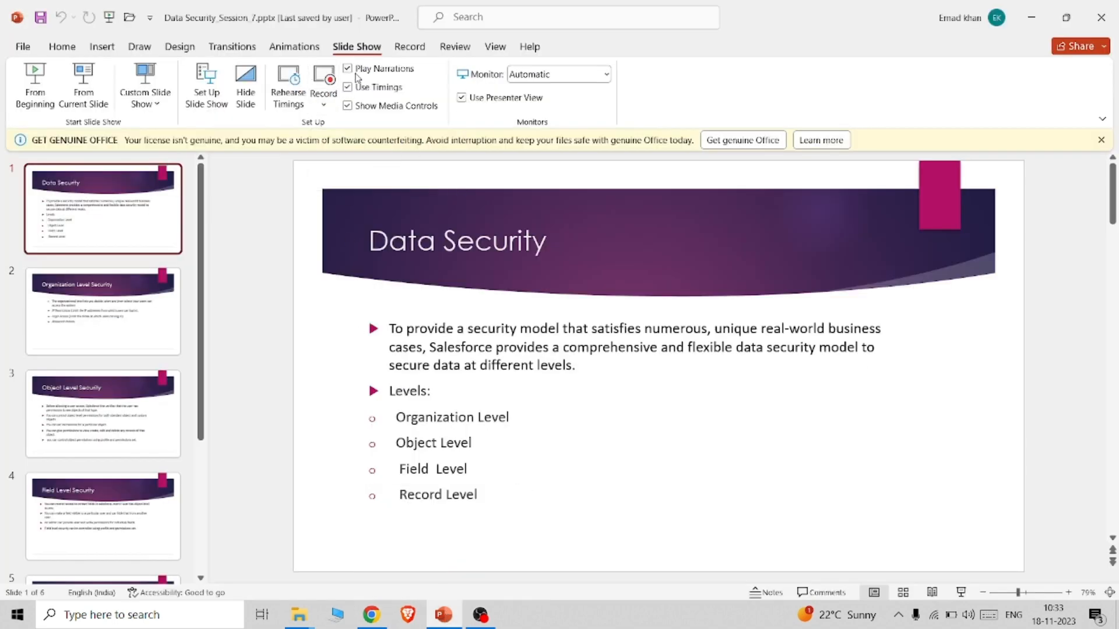
left_click(35, 82)
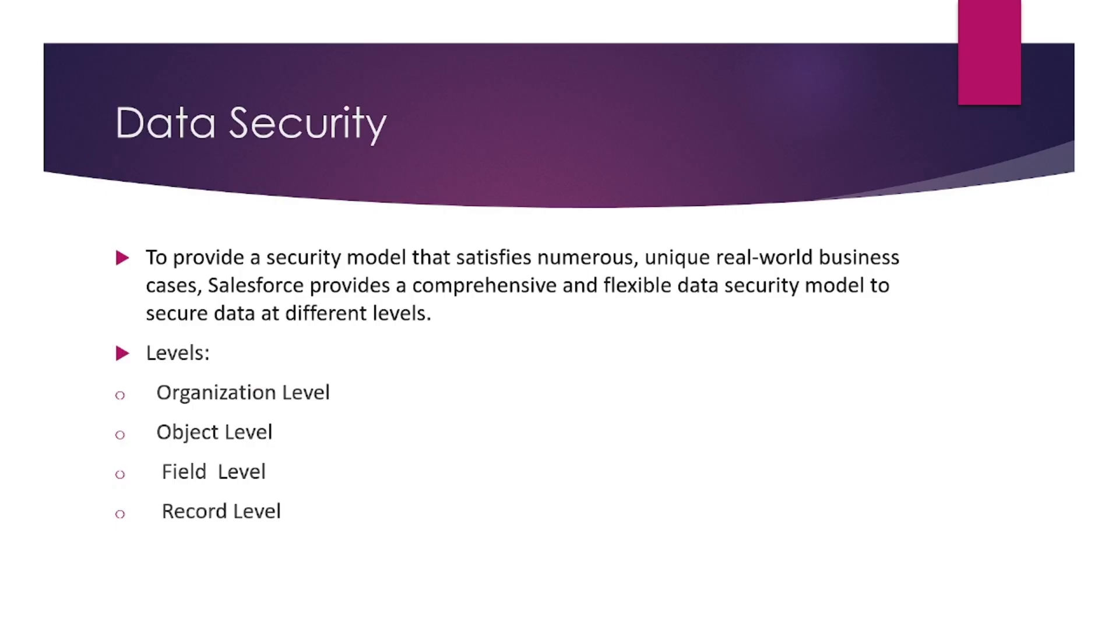
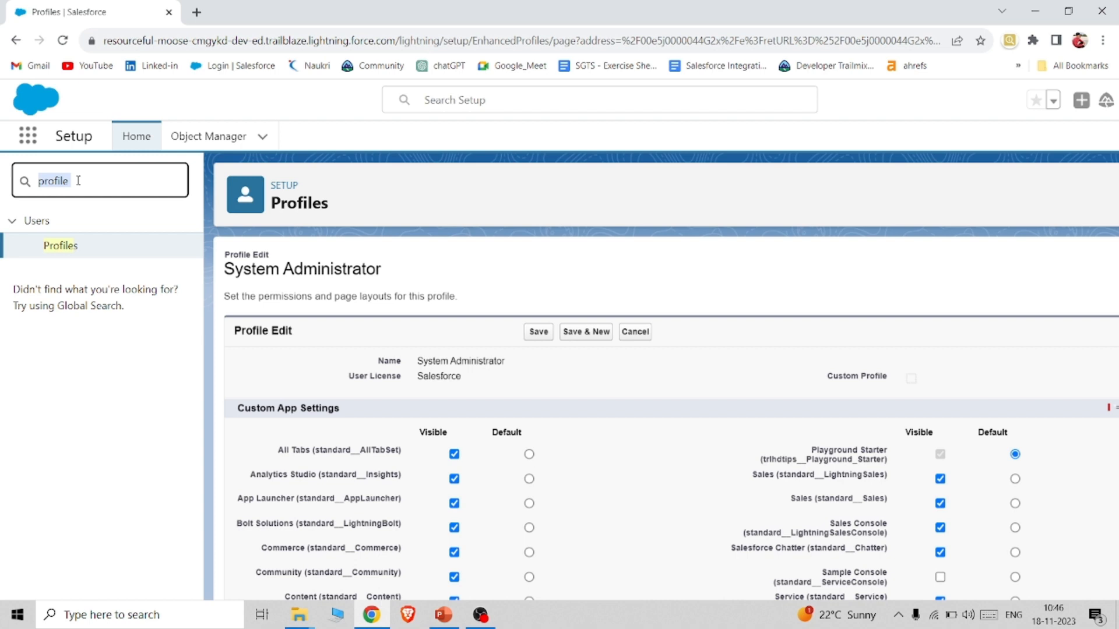
Search Setup for "user" and open the All Users list
type("er")
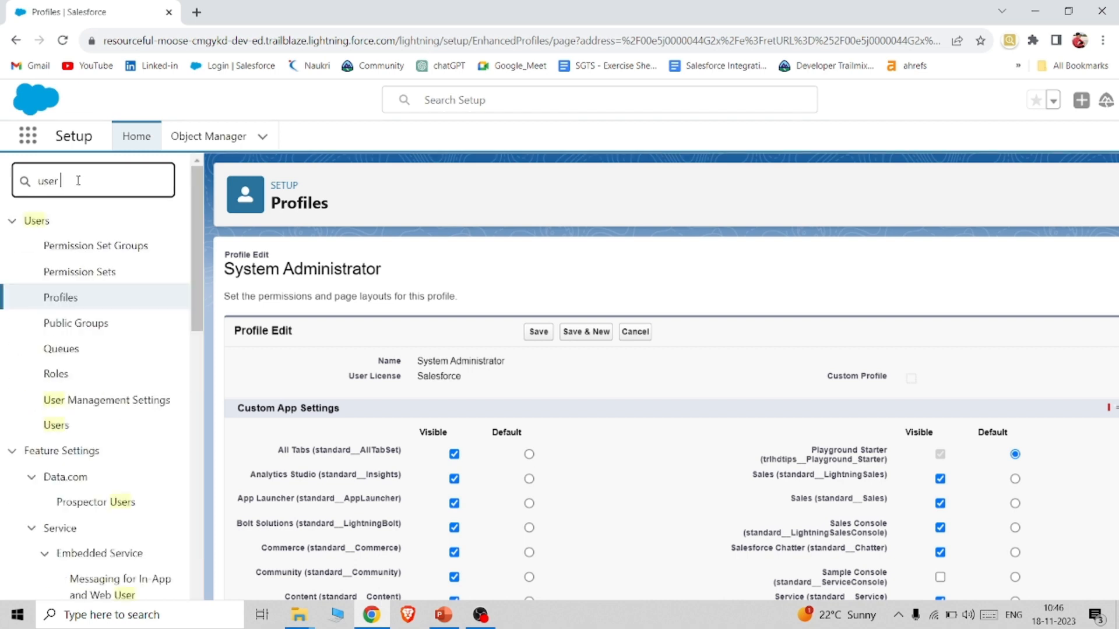
left_click(56, 425)
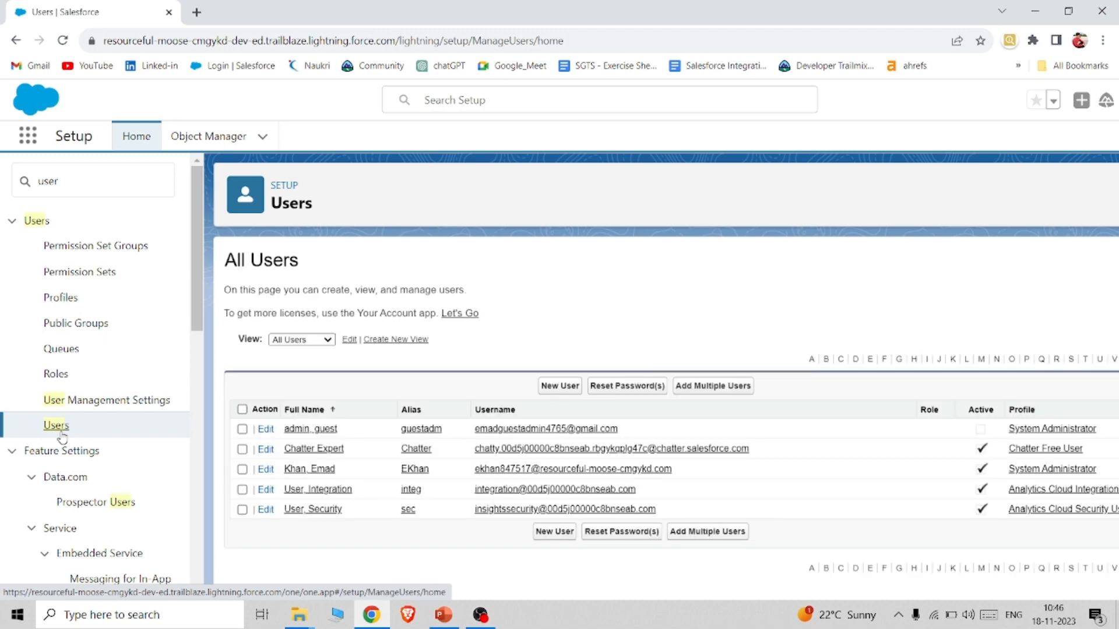
scroll(450, 456, "right", 3)
scroll(449, 456, "down", 2)
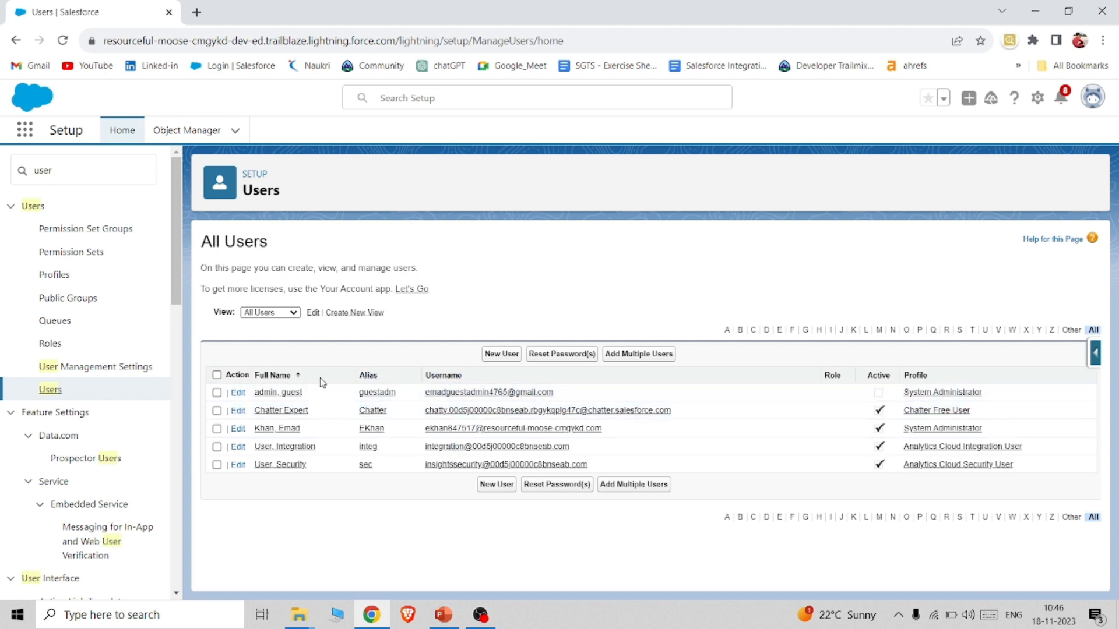
Open the guest admin user's record from the All Users list and examine its User License and Profile fields
left_click(241, 432)
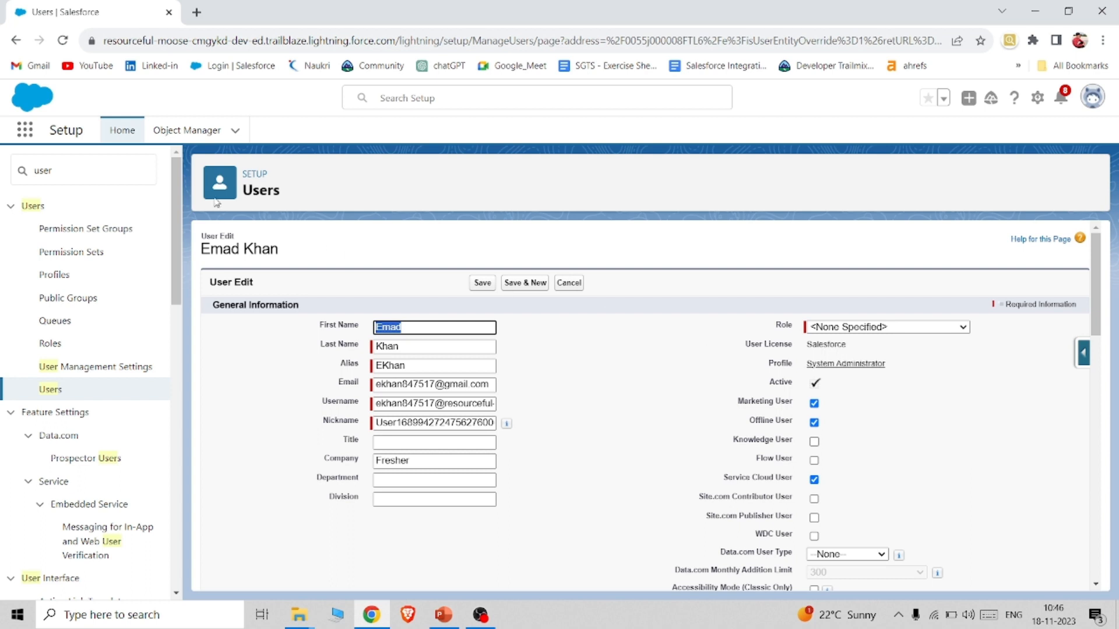
left_click(15, 40)
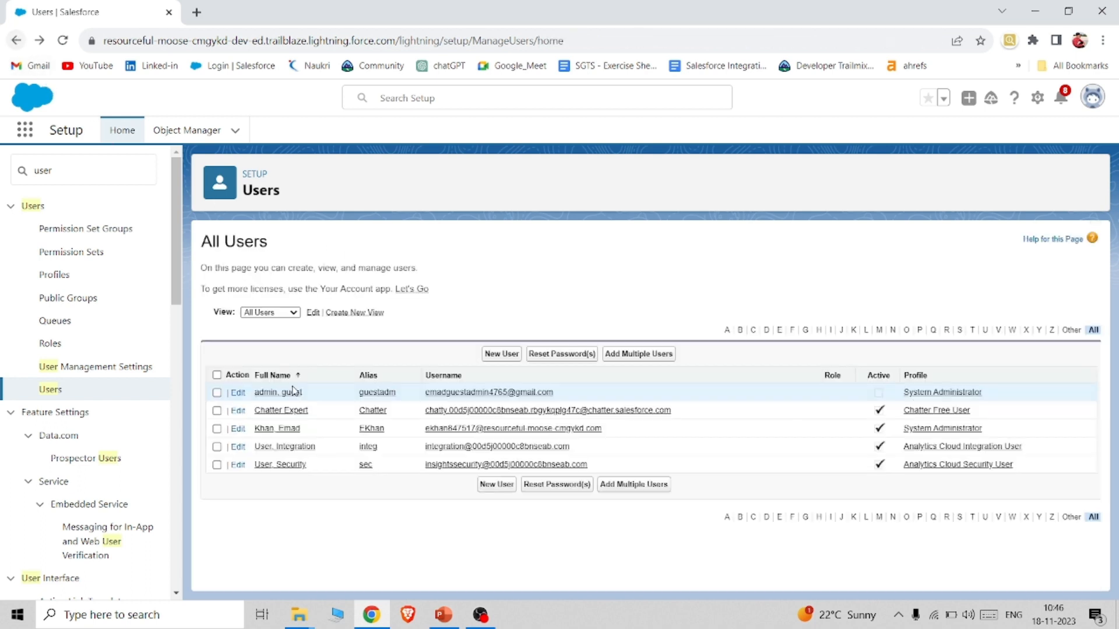
left_click(373, 393)
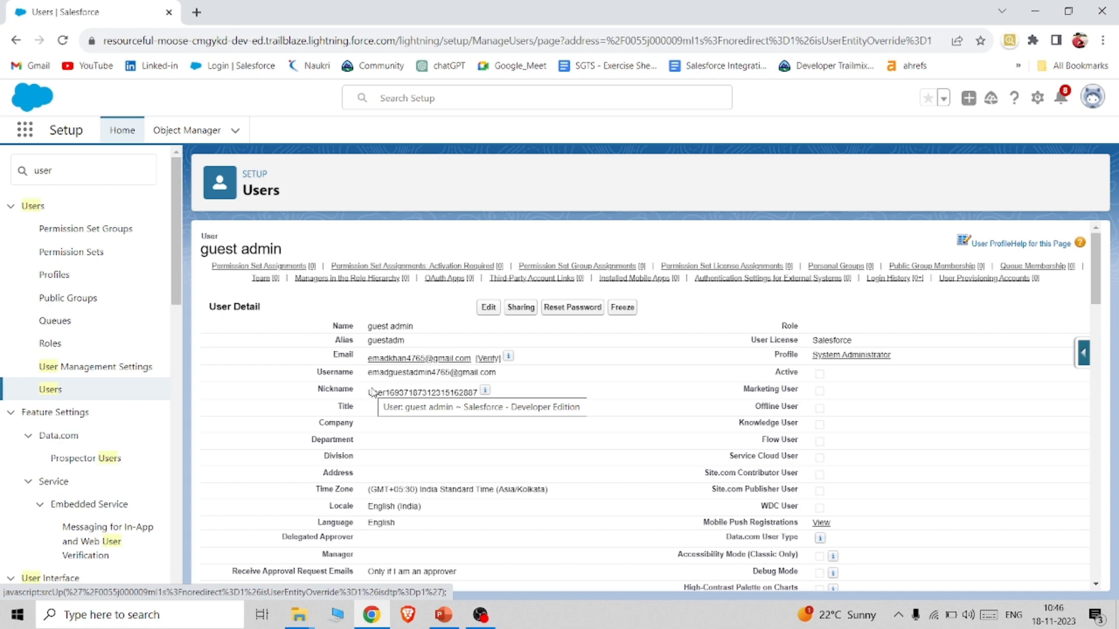
left_click_drag(812, 343, 918, 344)
left_click(918, 343)
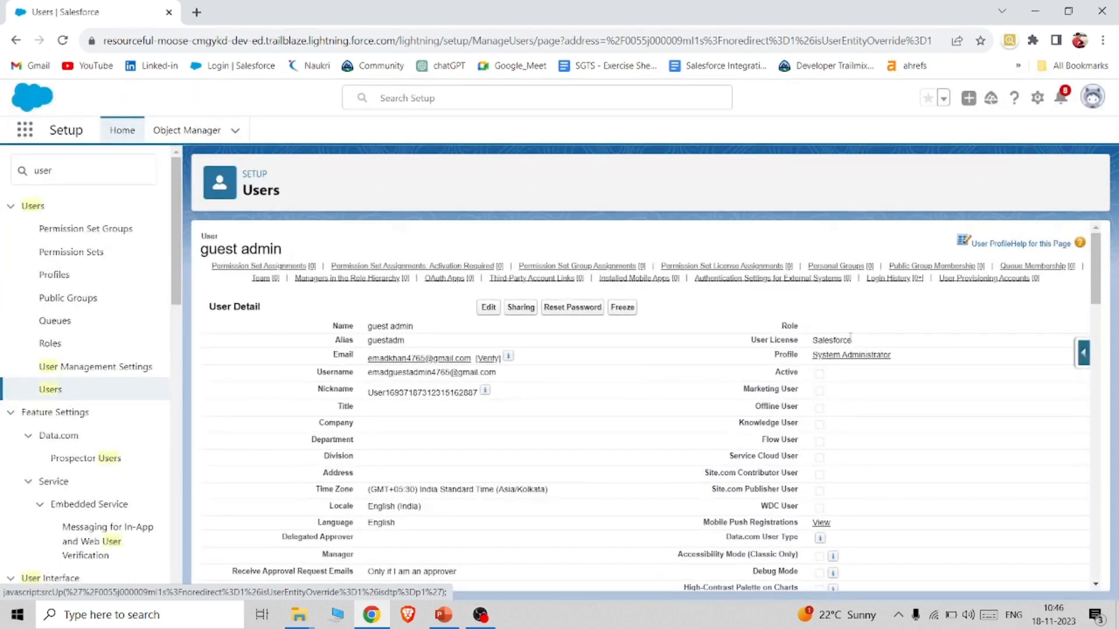
Edit the guest admin user from the All Users list, set the profile to Standard User and save the record
left_click(7, 43)
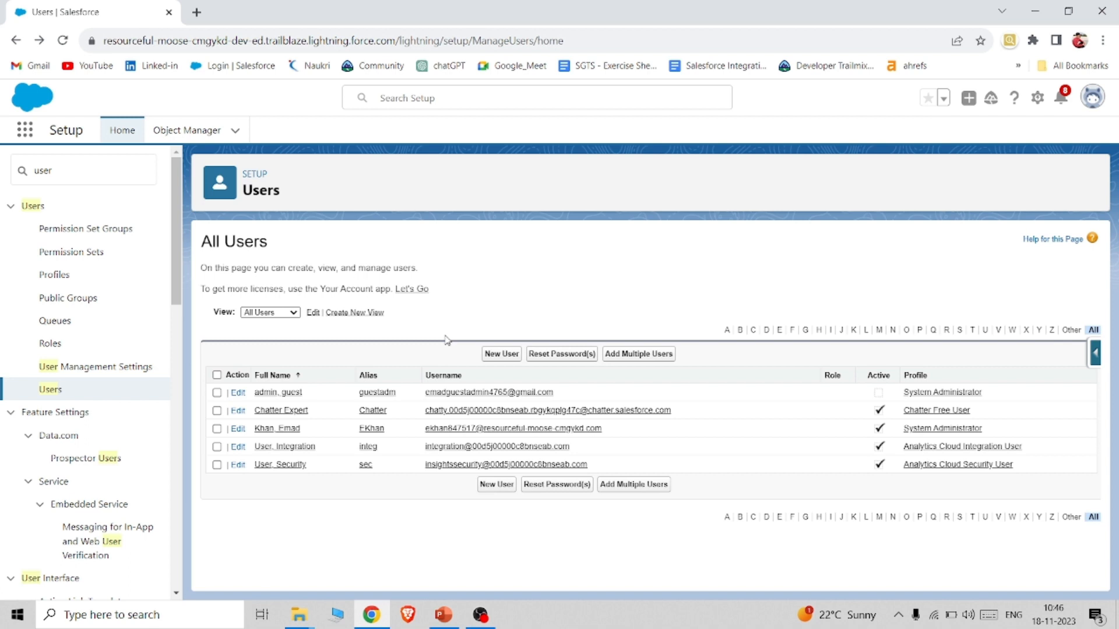
left_click(236, 394)
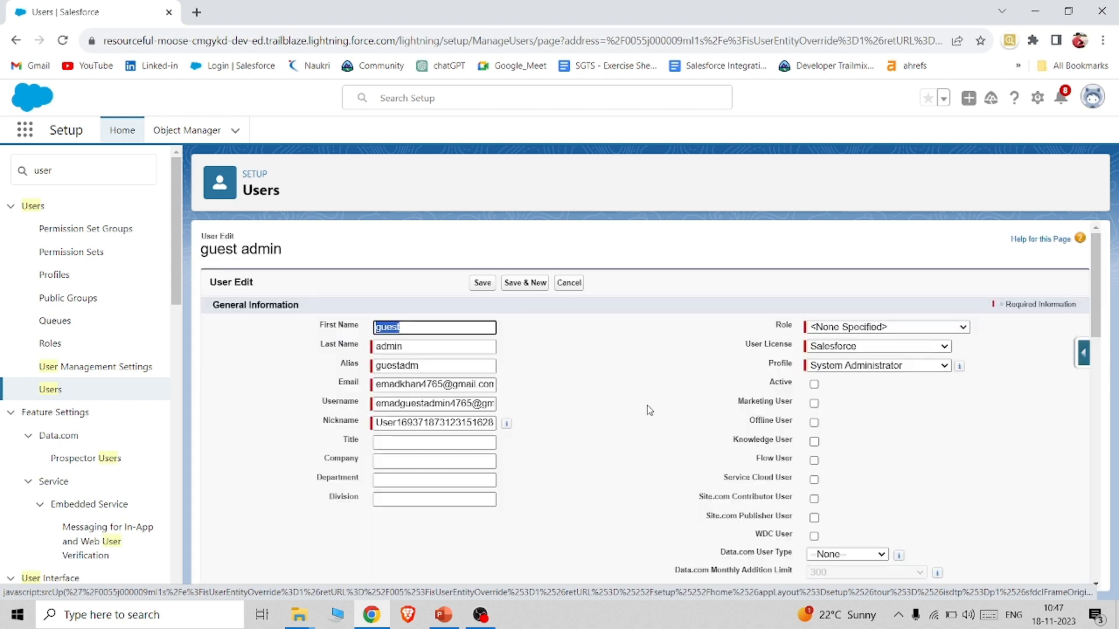
left_click(906, 370)
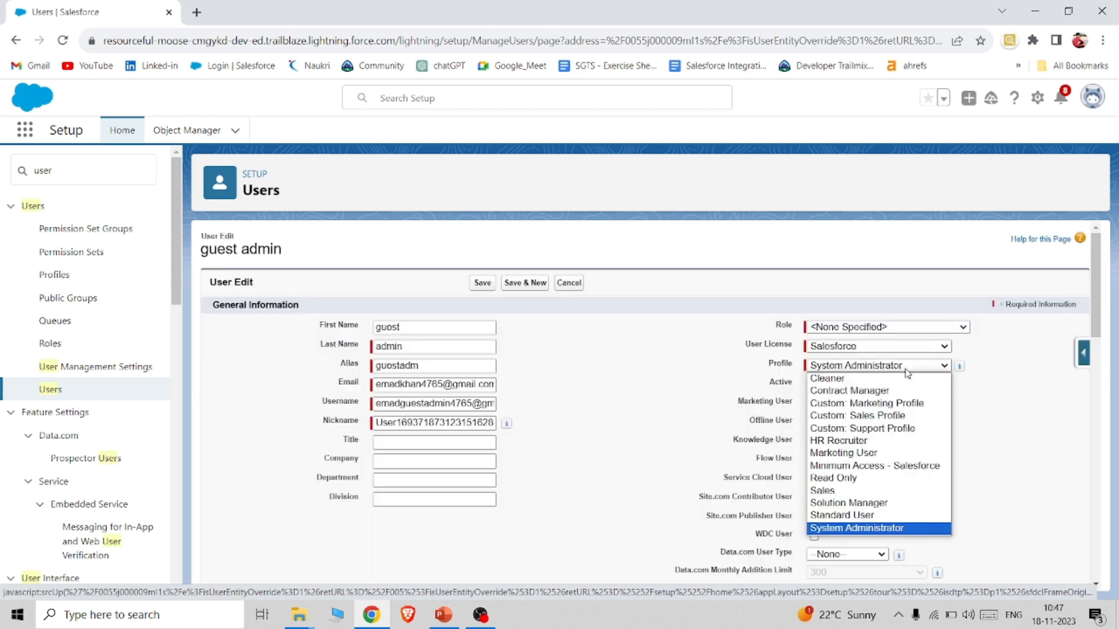
left_click(872, 517)
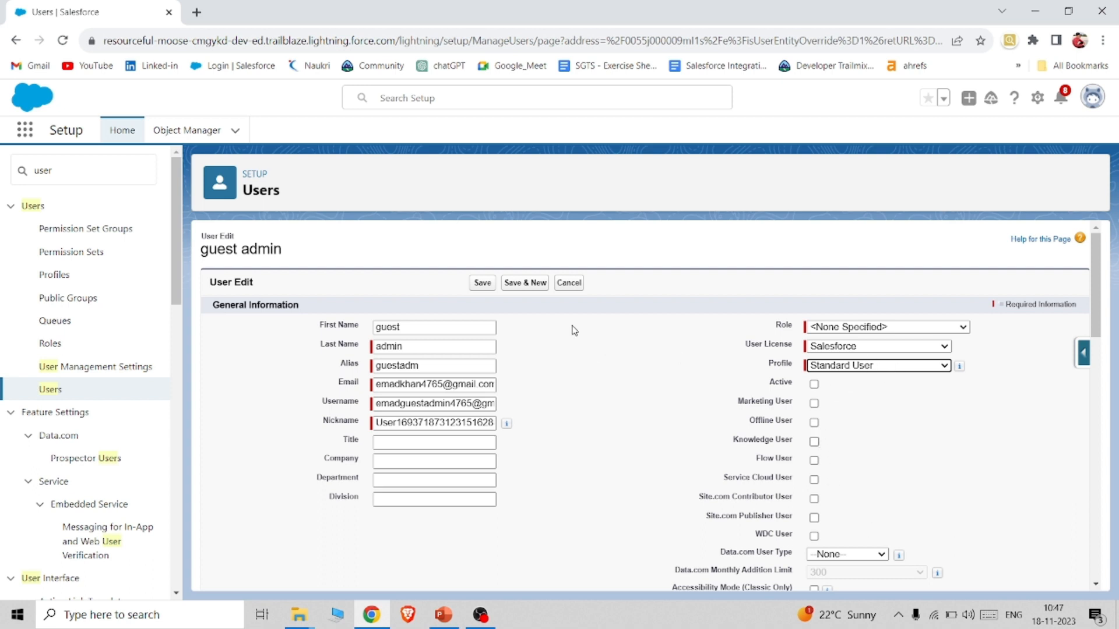
left_click(487, 285)
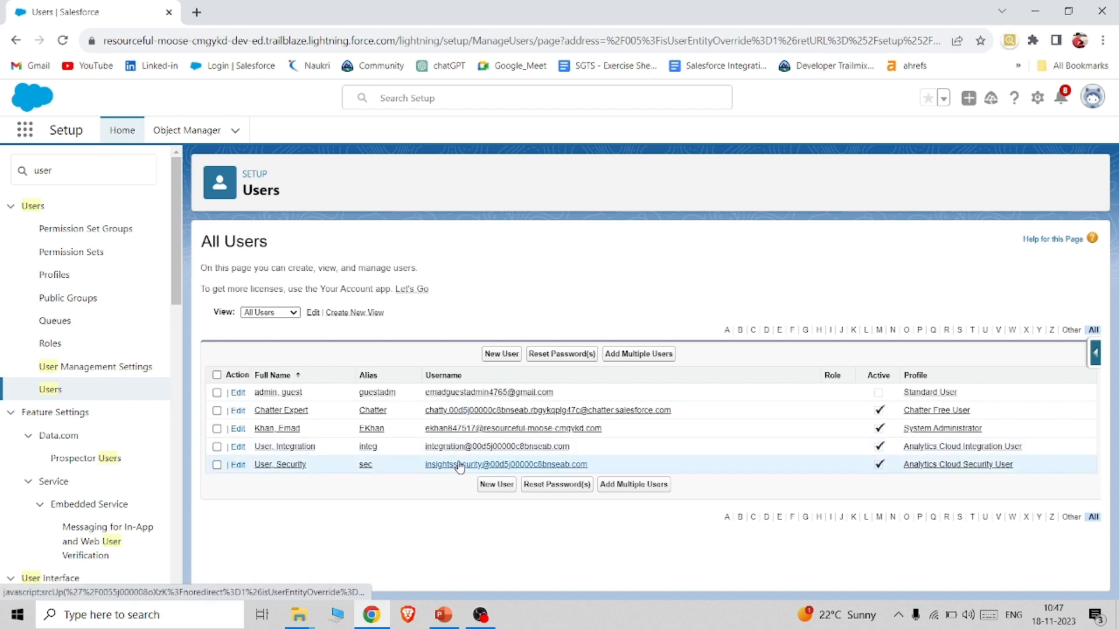
Search Setup for "profile" and open the Profiles list
left_click(90, 172)
key("BackSpace")
key("BackSpace")
key("BackSpace")
key("BackSpace")
type("profile")
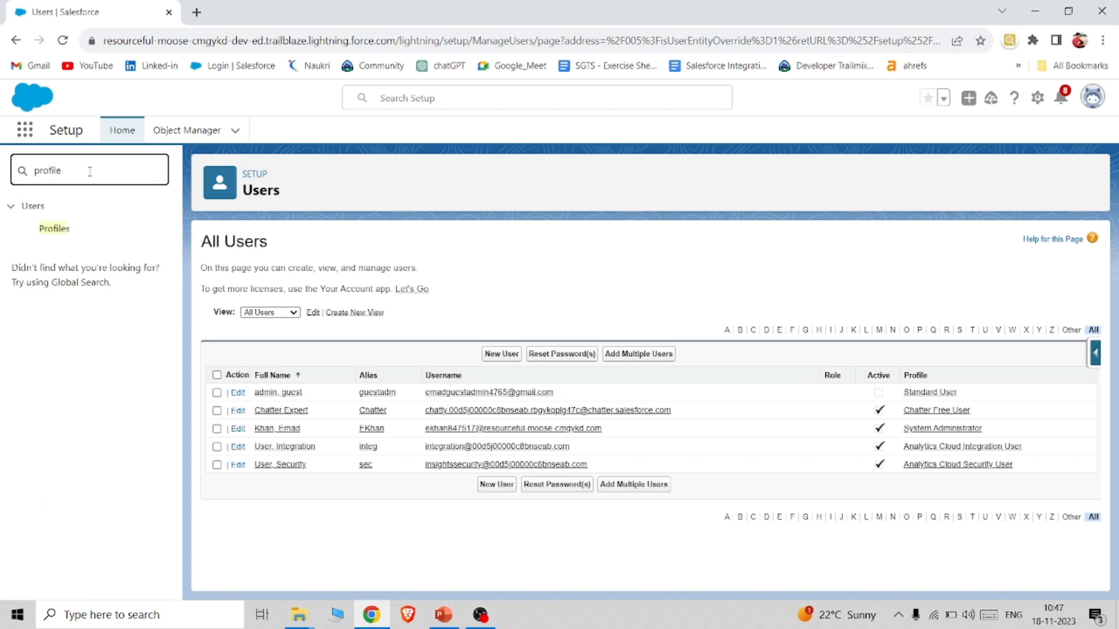
left_click(65, 228)
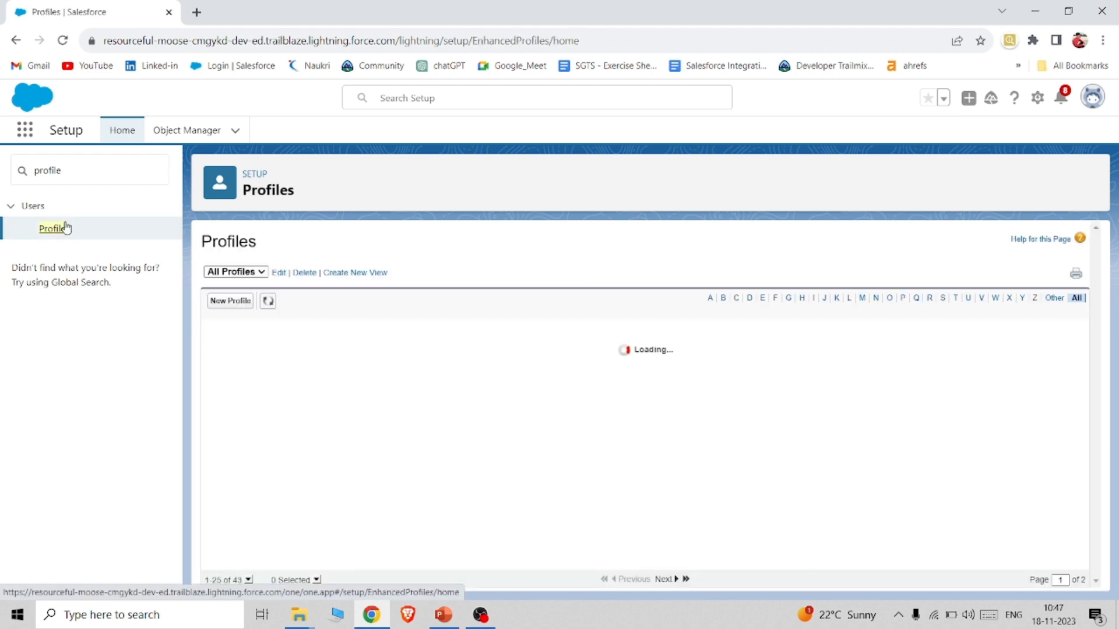
Start a new profile and choose Standard User as the existing profile to clone from
left_click(230, 300)
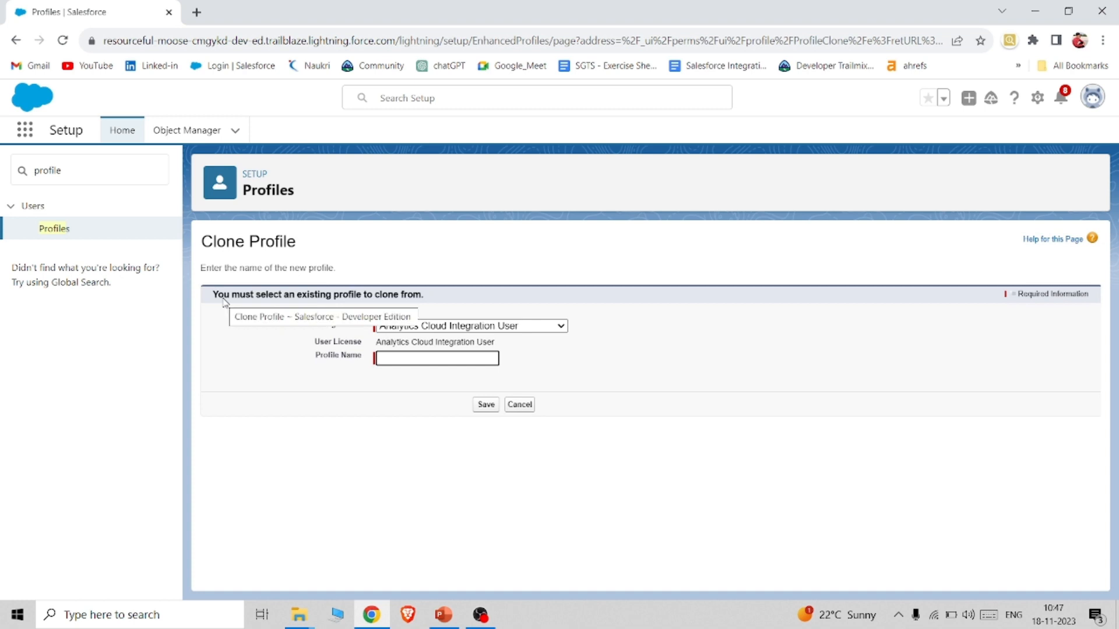
left_click(506, 328)
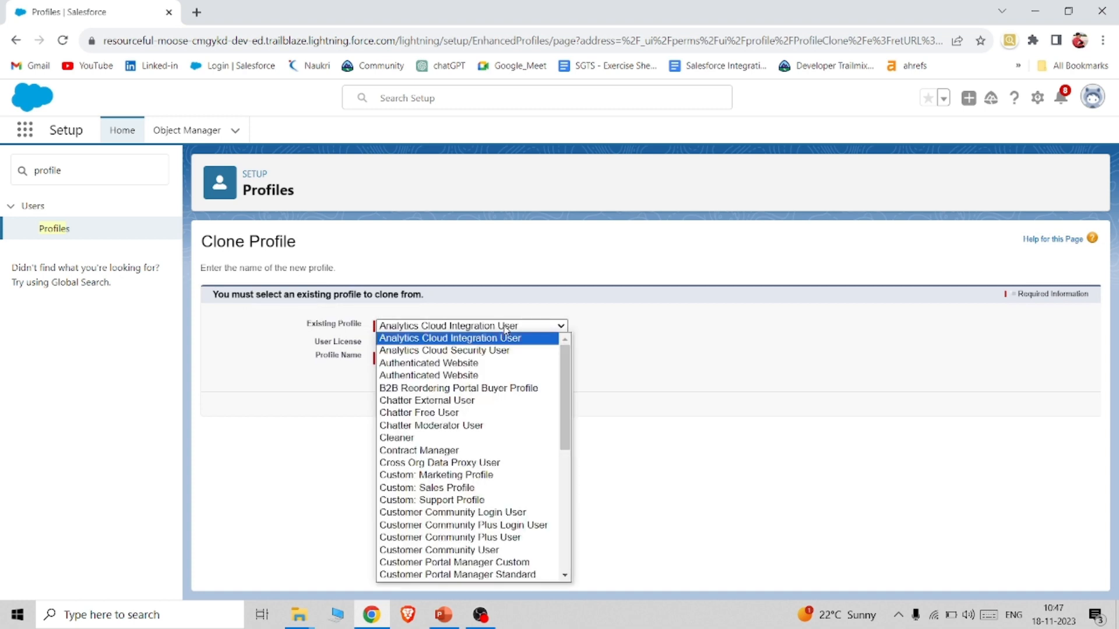
type("st")
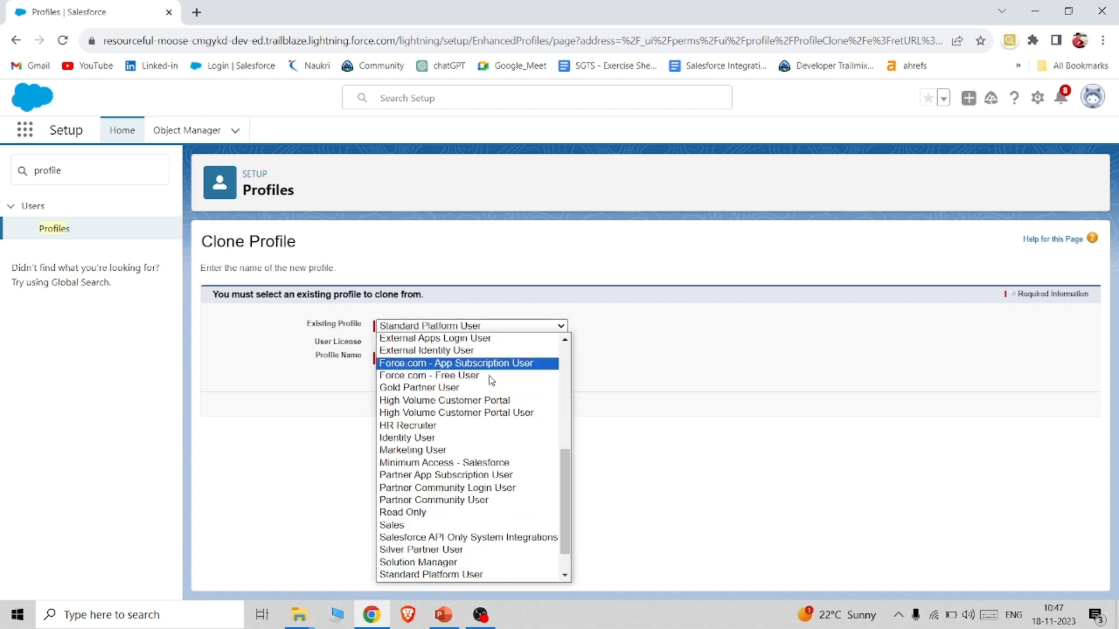
scroll(447, 576, "down", 1)
left_click(424, 549)
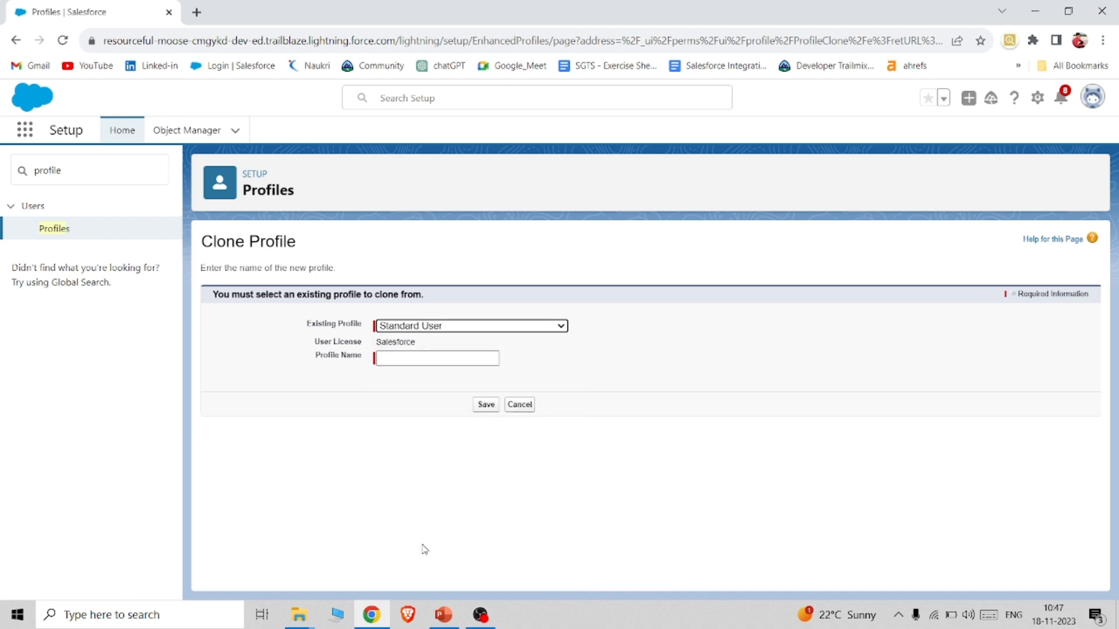
Name the cloned profile "Demo User" and save it
left_click(411, 357)
left_click(410, 357)
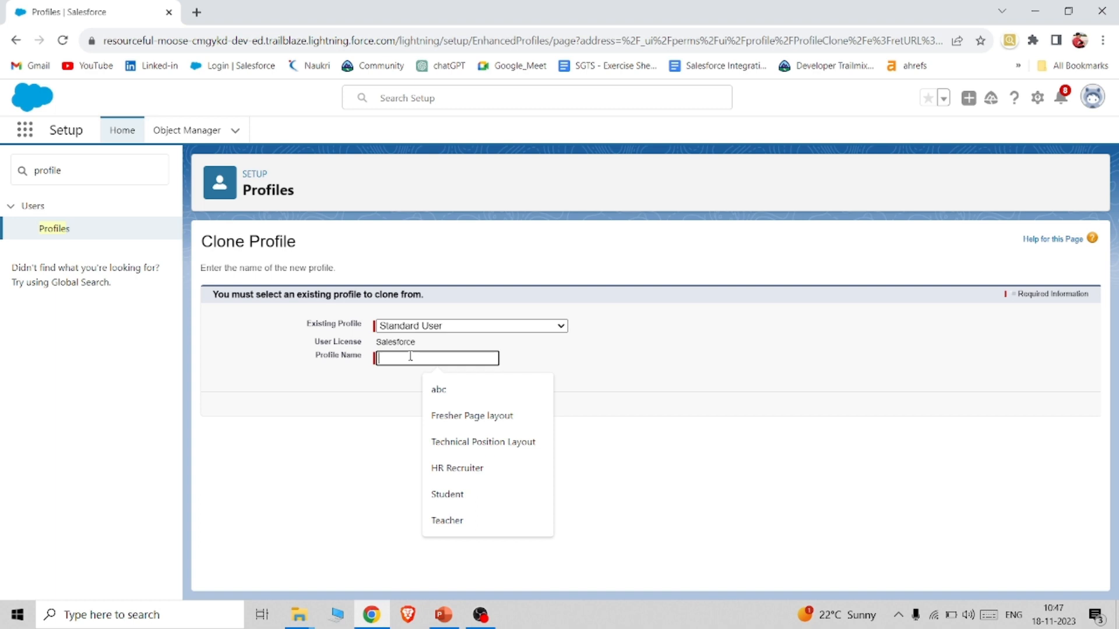
type("DE")
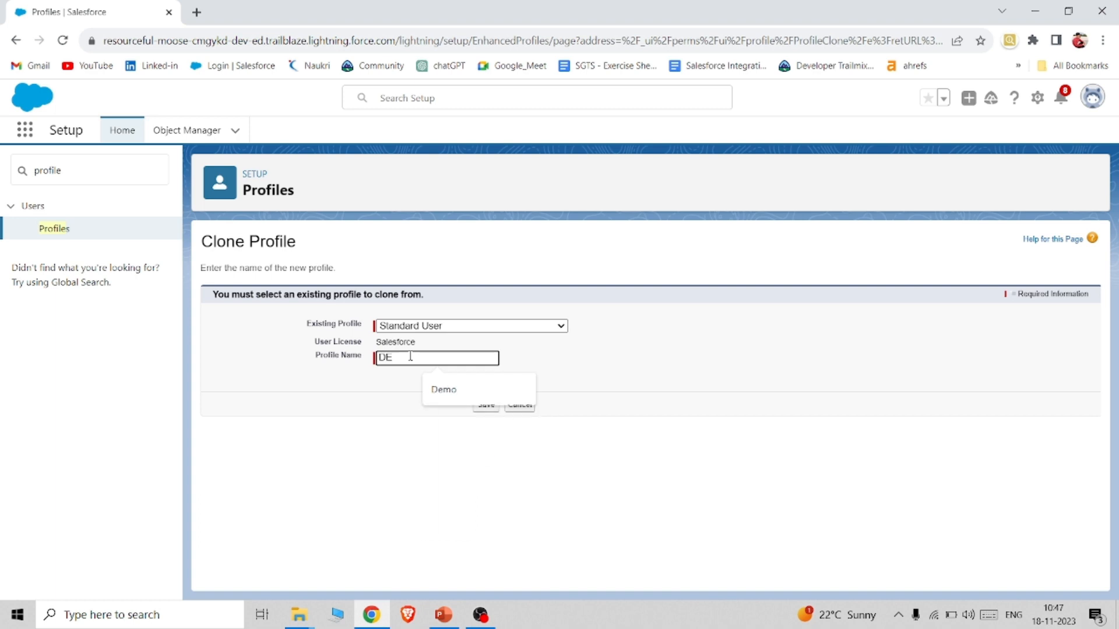
key("BackSpace")
type("emo")
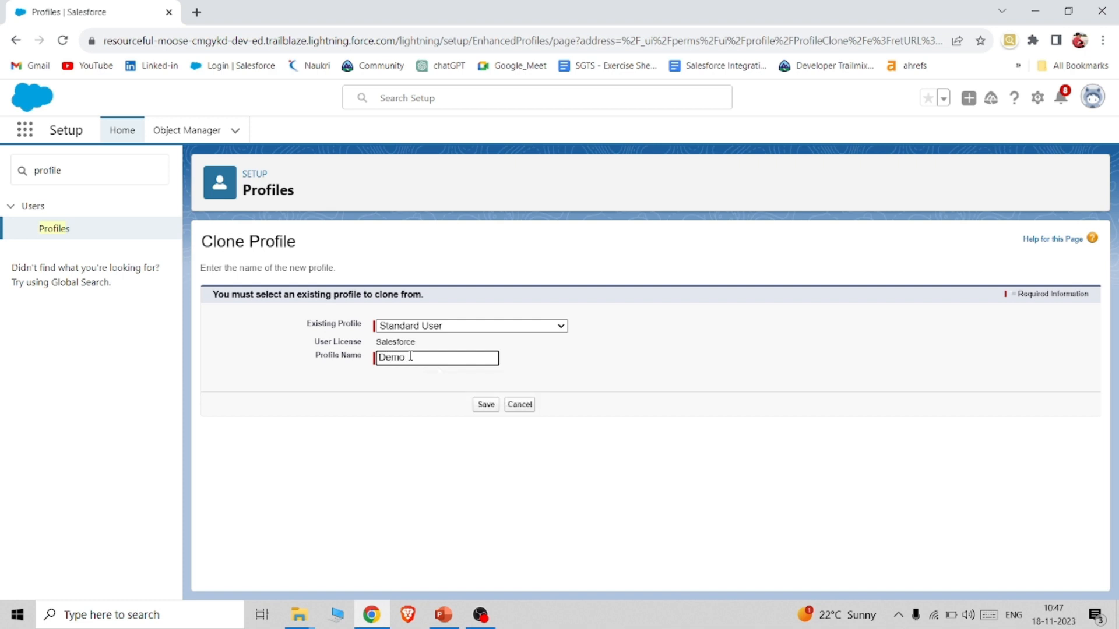
type(" User")
left_click(488, 414)
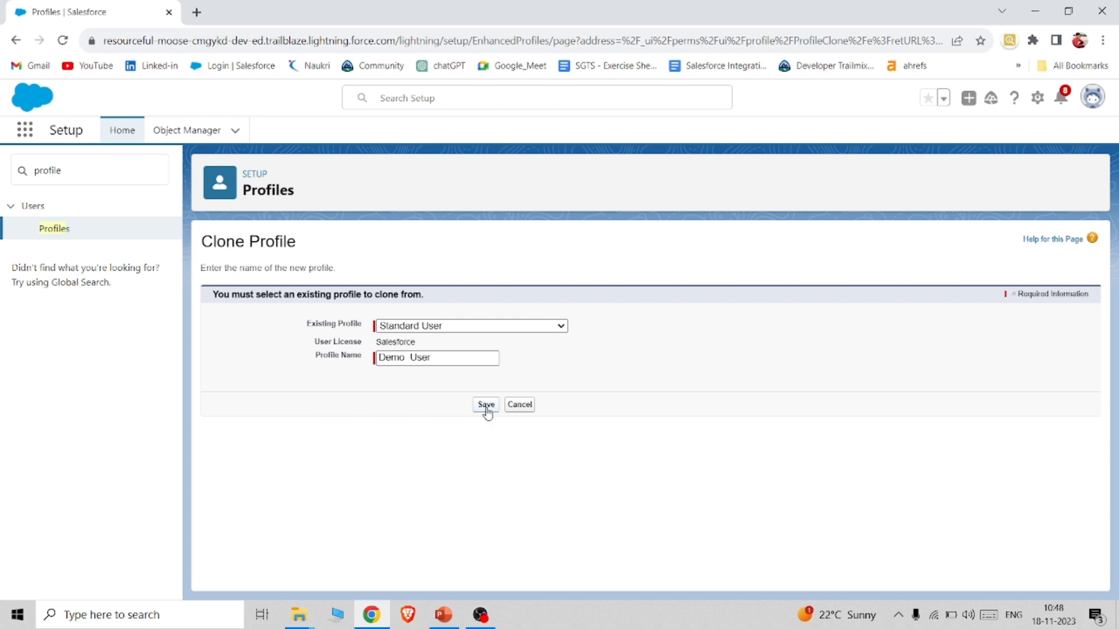
left_click(487, 409)
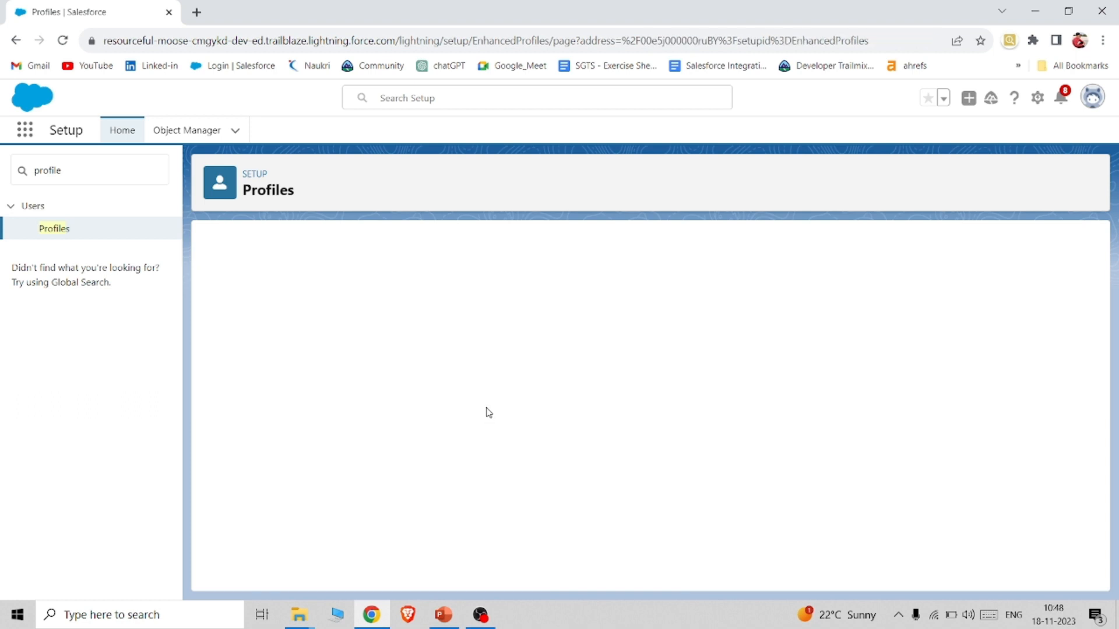
Review the Demo User profile's page layouts and administrative permissions
scroll(489, 413, "down", 1)
scroll(489, 413, "up", 1)
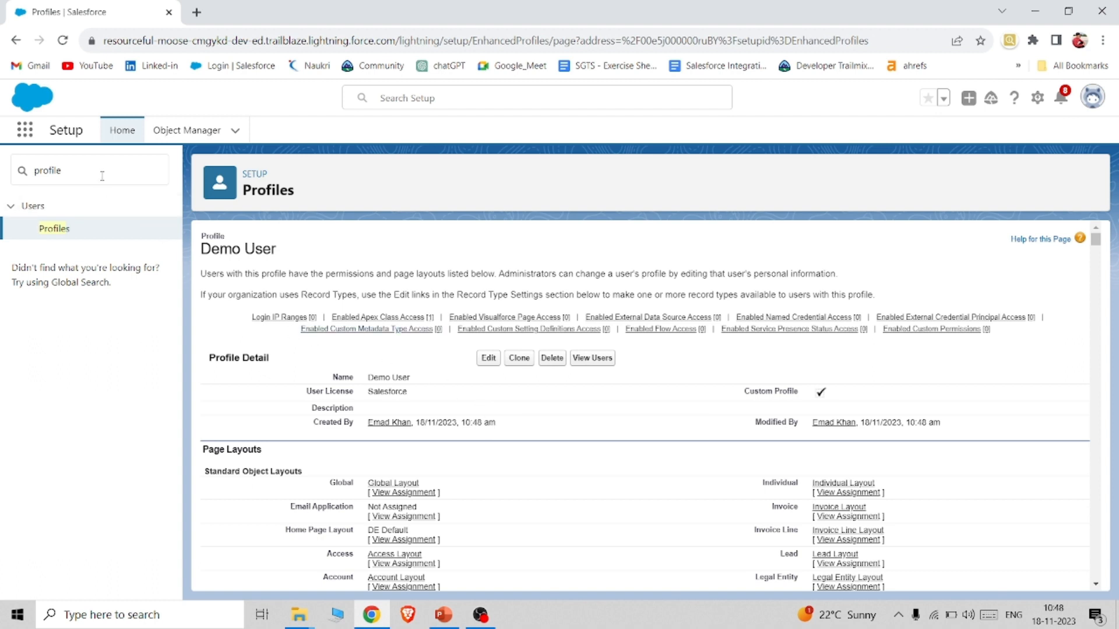
scroll(420, 419, "down", 20)
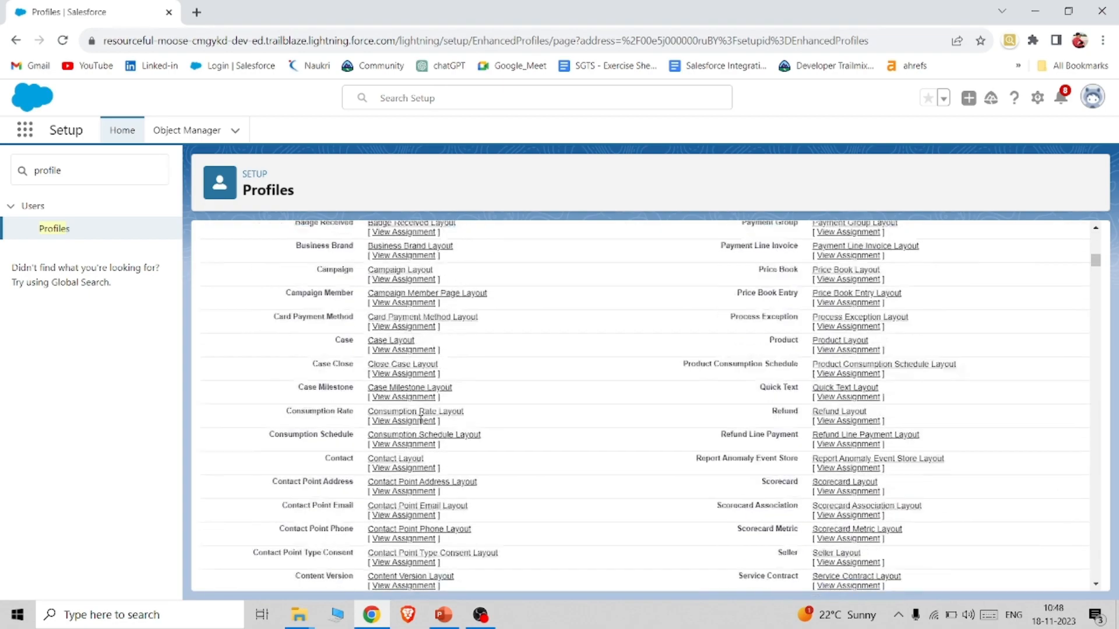
scroll(421, 419, "down", 20)
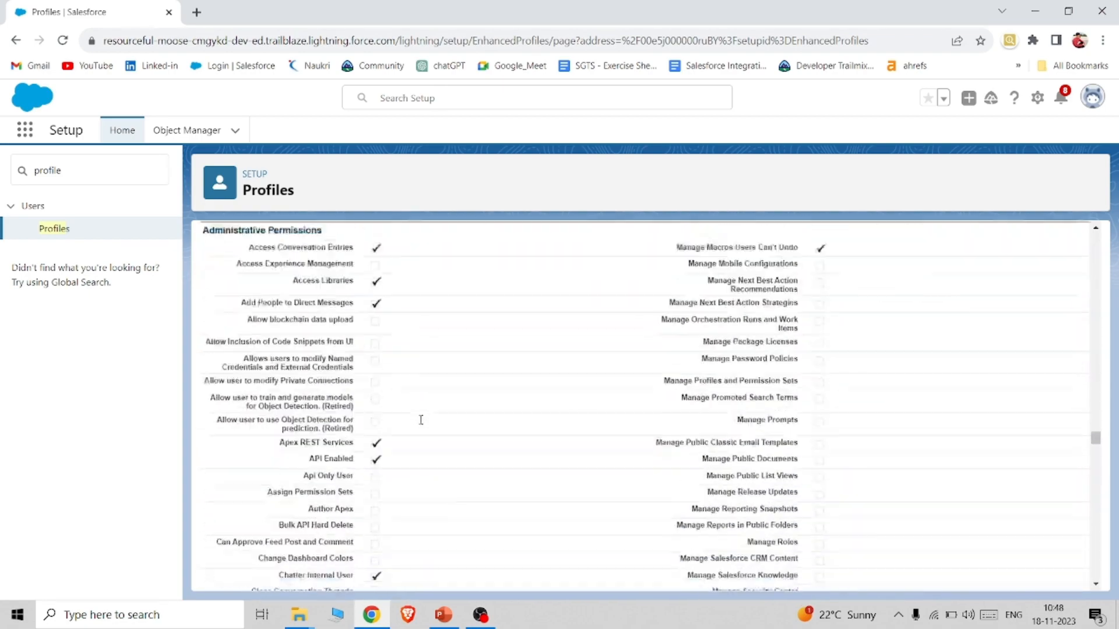
scroll(421, 419, "up", 20)
Search Setup for "user", open the Users list and open the guest admin user for editing
double_click(130, 159)
key("BackSpace")
type("use")
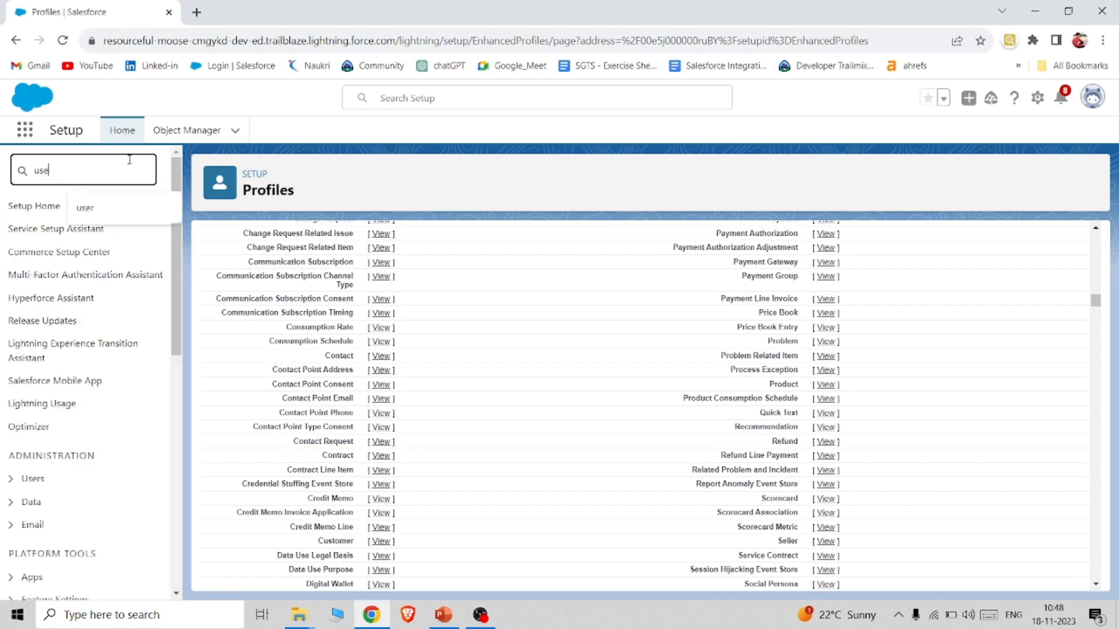
type("r")
left_click(50, 390)
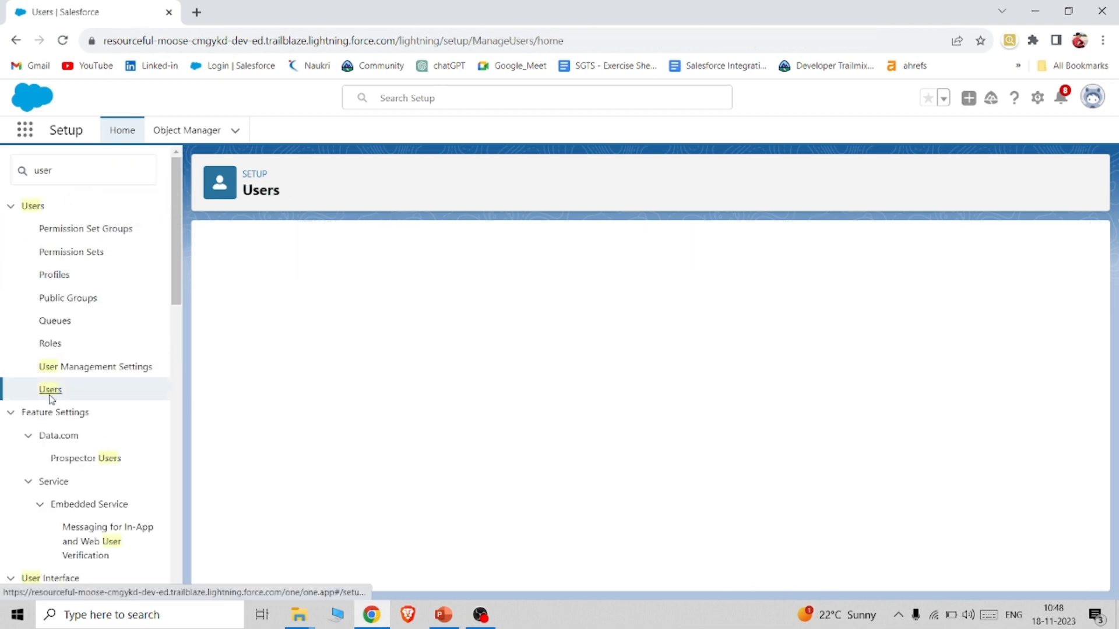
left_click(237, 393)
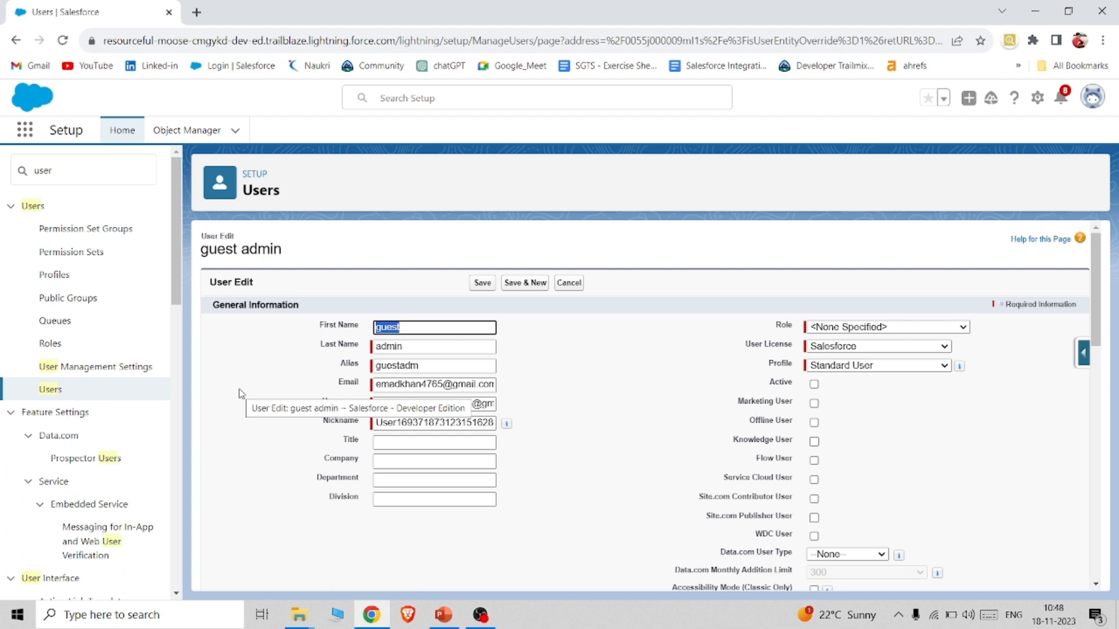
Set the guest admin user's first name to Test and profile to Demo User, and save the record
type("Test")
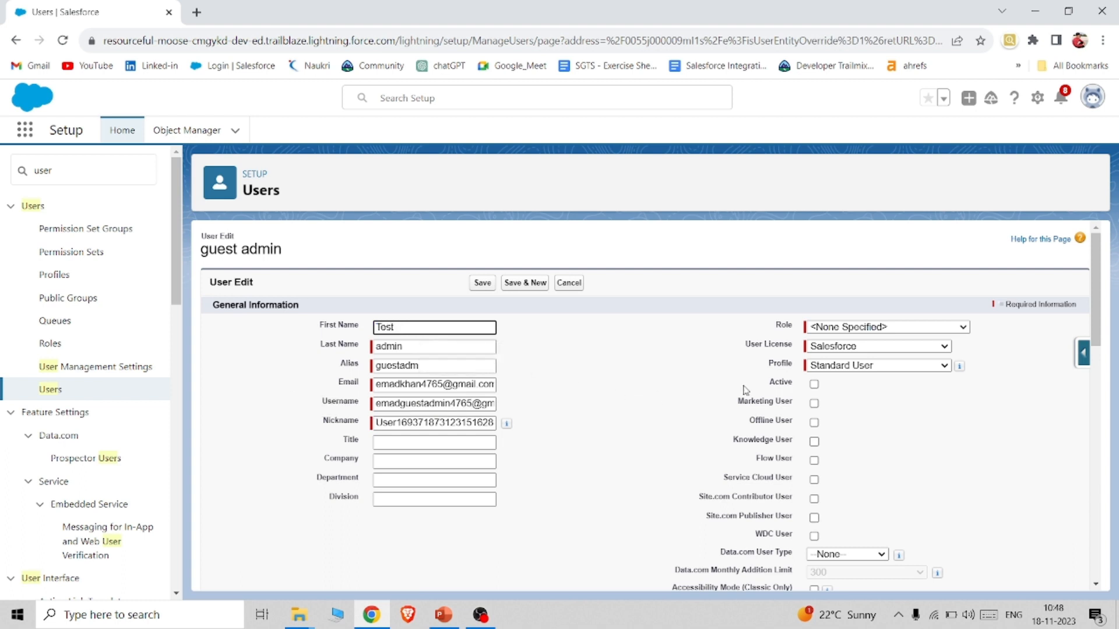
left_click(877, 366)
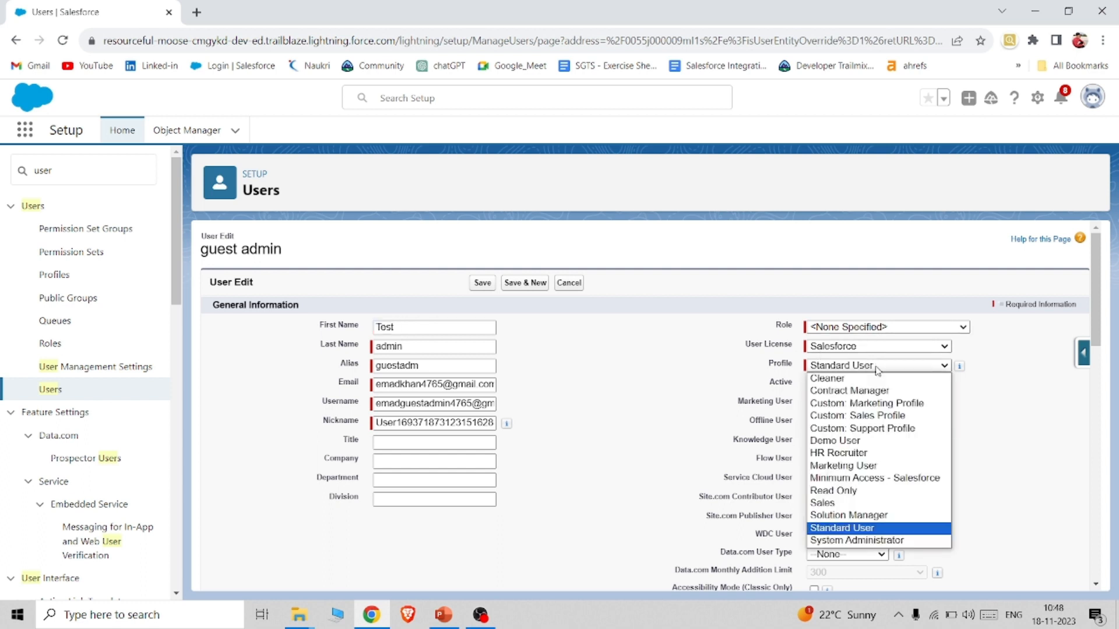
key("d")
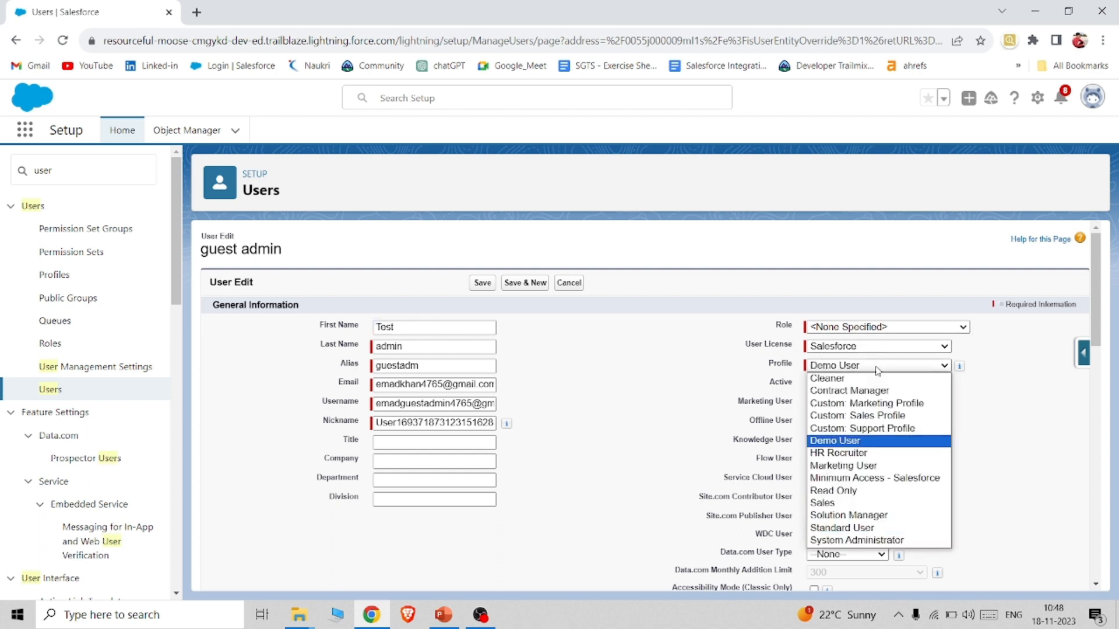
left_click(874, 441)
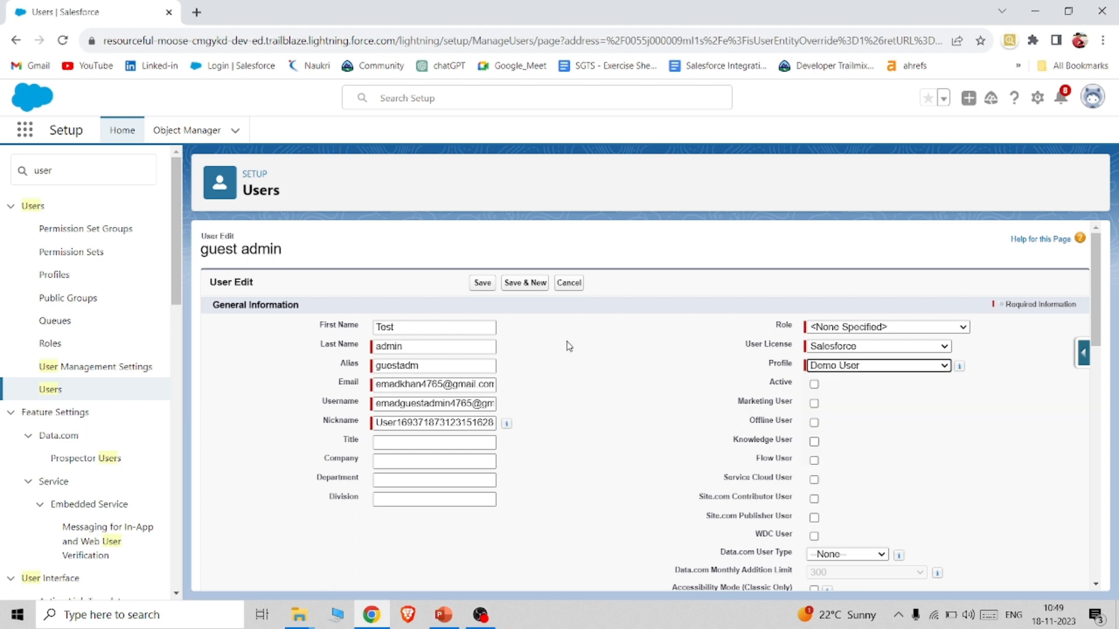
left_click(482, 283)
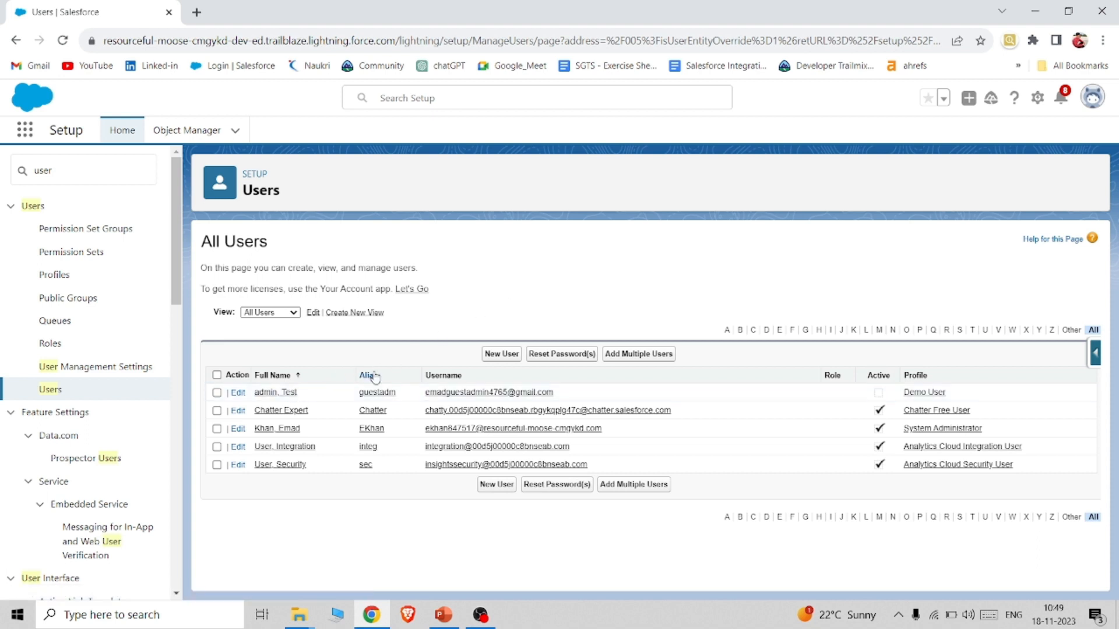
Open the new user form to review its fields and settings, and return to the All Users list
left_click(504, 353)
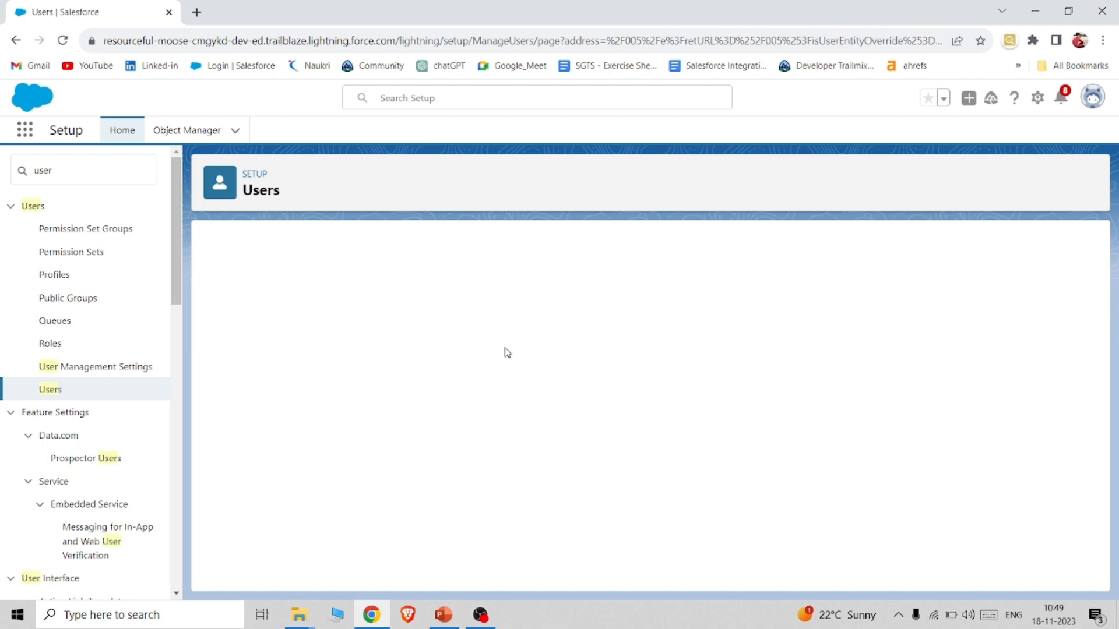
scroll(507, 353, "down", 10)
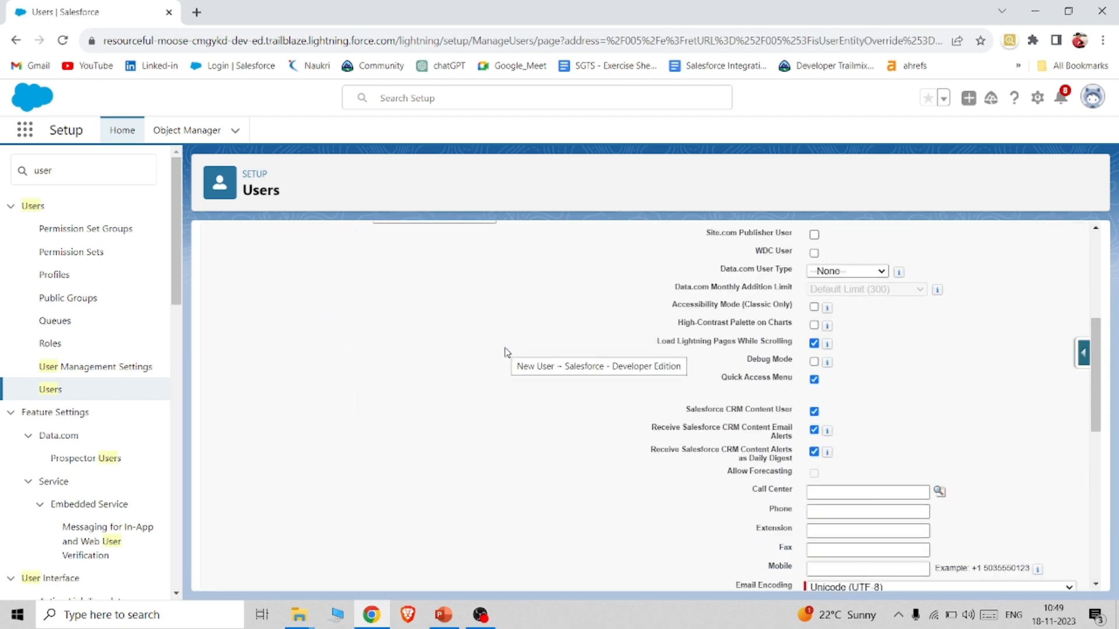
scroll(507, 353, "up", 10)
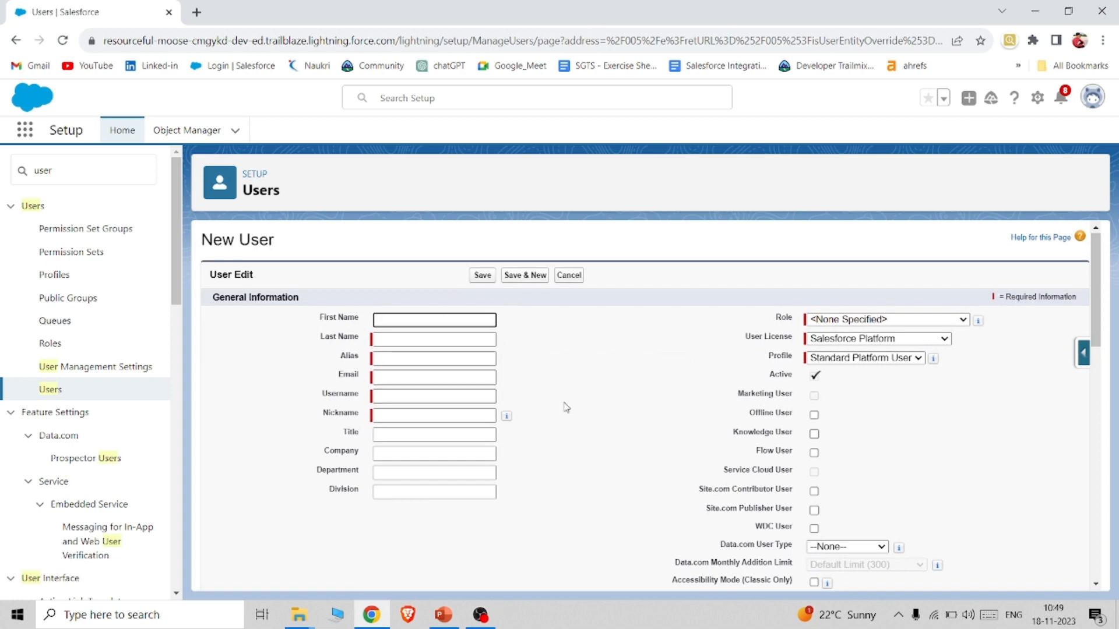
scroll(688, 478, "down", 10)
scroll(688, 477, "down", 1)
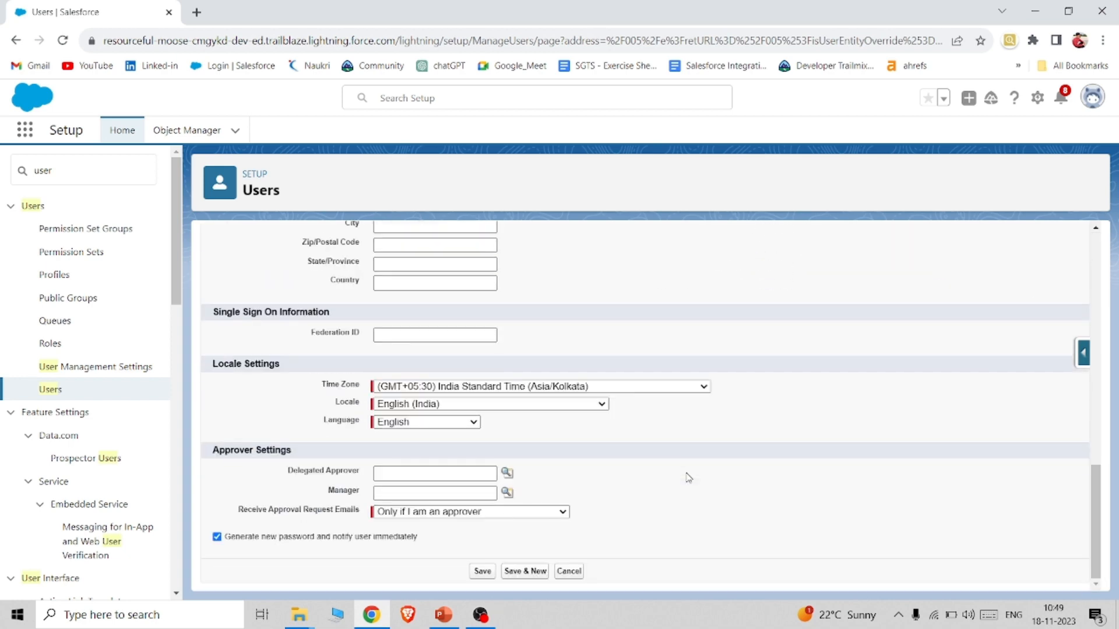
left_click(15, 40)
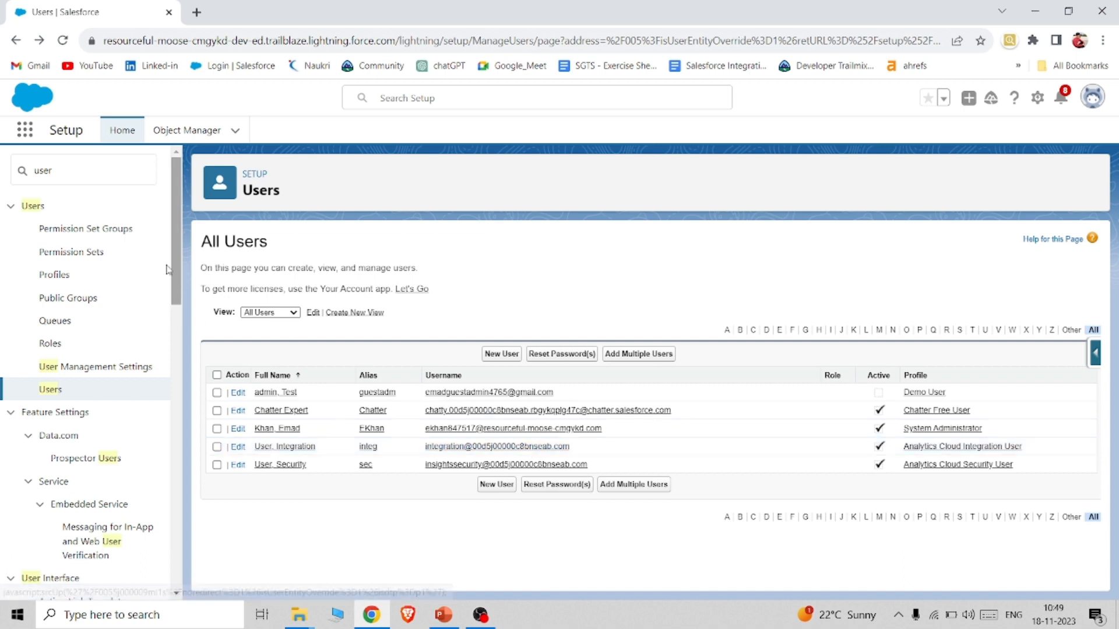
Search Setup for "profile", filter the Profiles list by the letter D and open the Demo User profile for editing
left_click(108, 171)
key("BackSpace")
key("BackSpace")
key("BackSpace")
key("BackSpace")
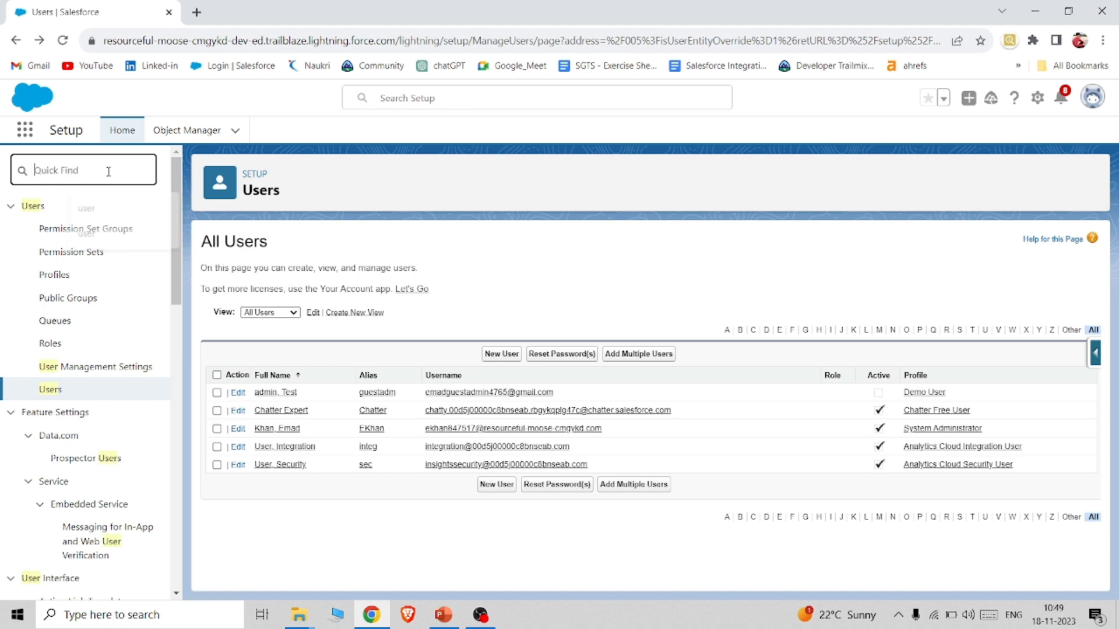
type("profile")
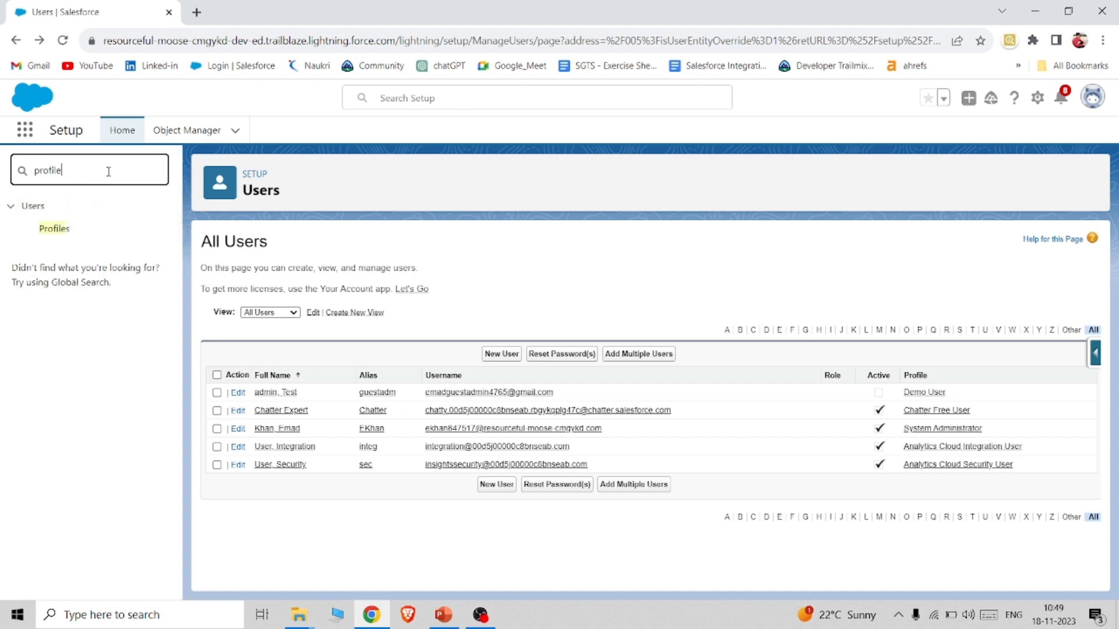
left_click(62, 234)
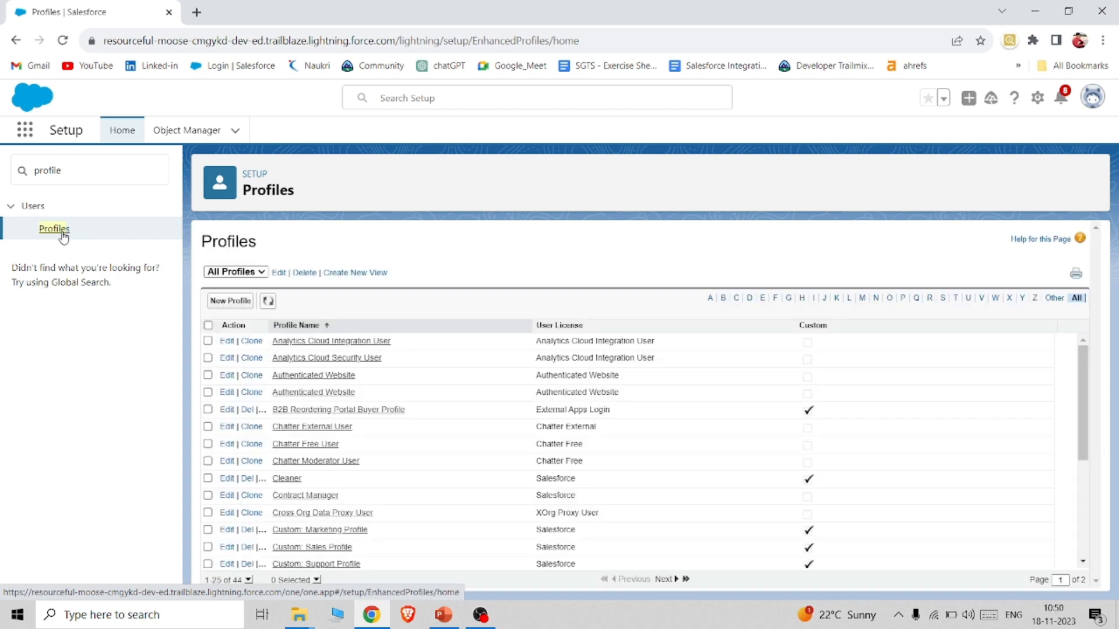
left_click(749, 299)
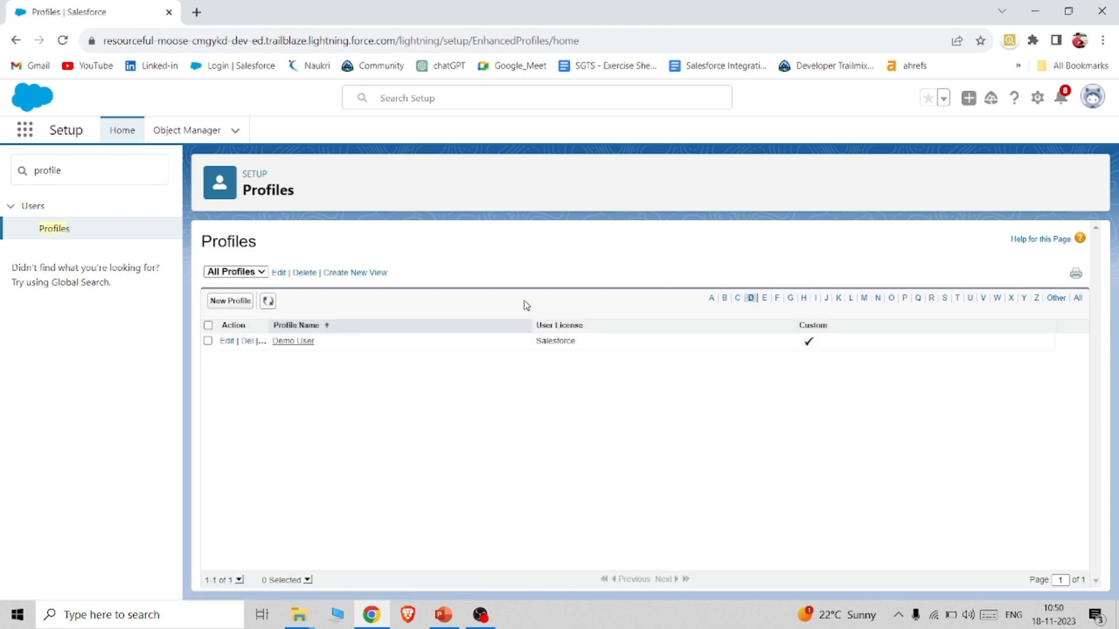
left_click(227, 343)
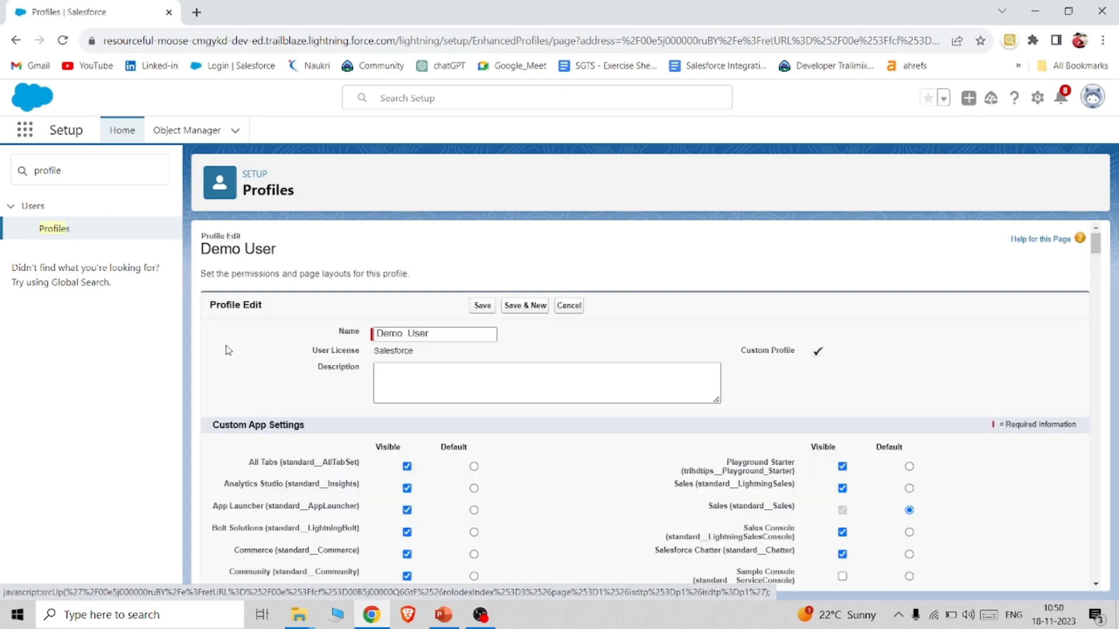
Remove the Edit and Delete permissions on Accounts under Standard Object Permissions in the Demo User profile and save it
scroll(457, 383, "down", 15)
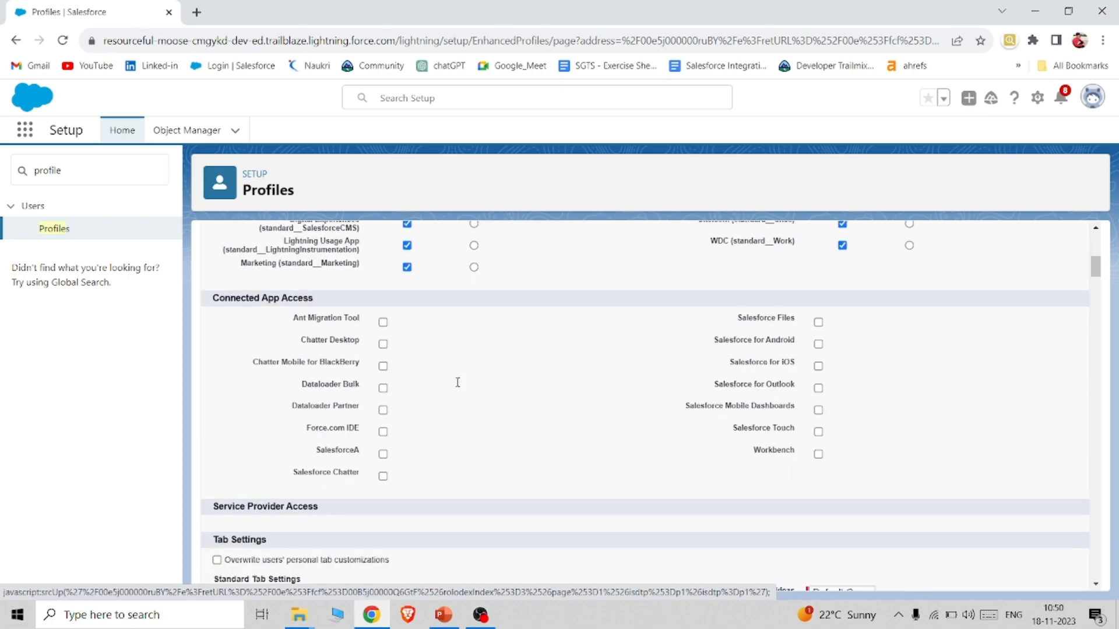
scroll(457, 382, "down", 20)
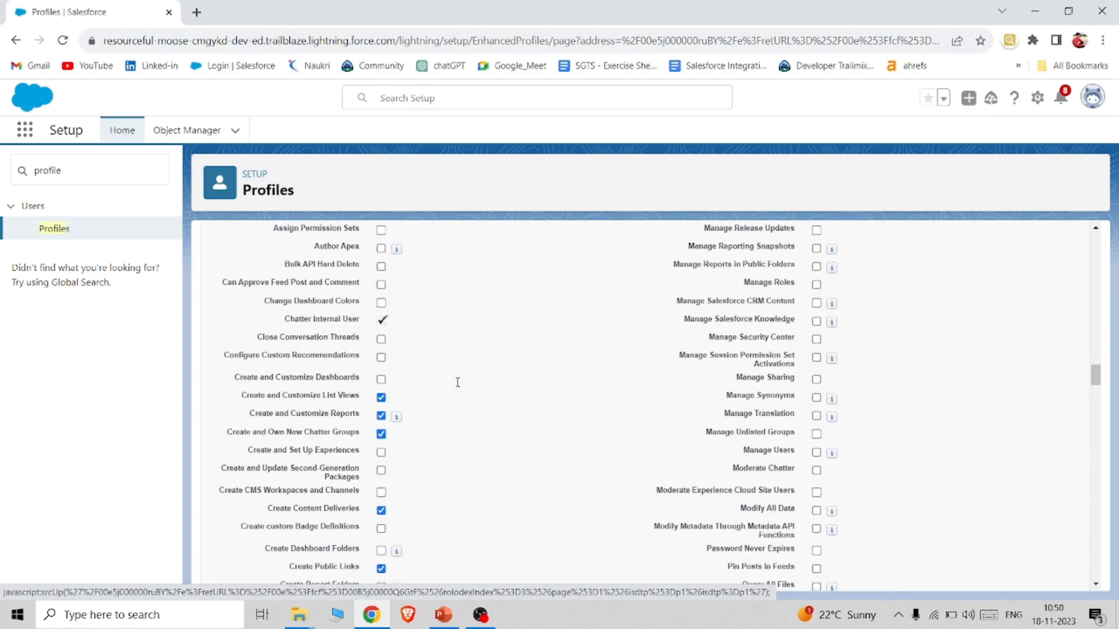
scroll(458, 382, "down", 20)
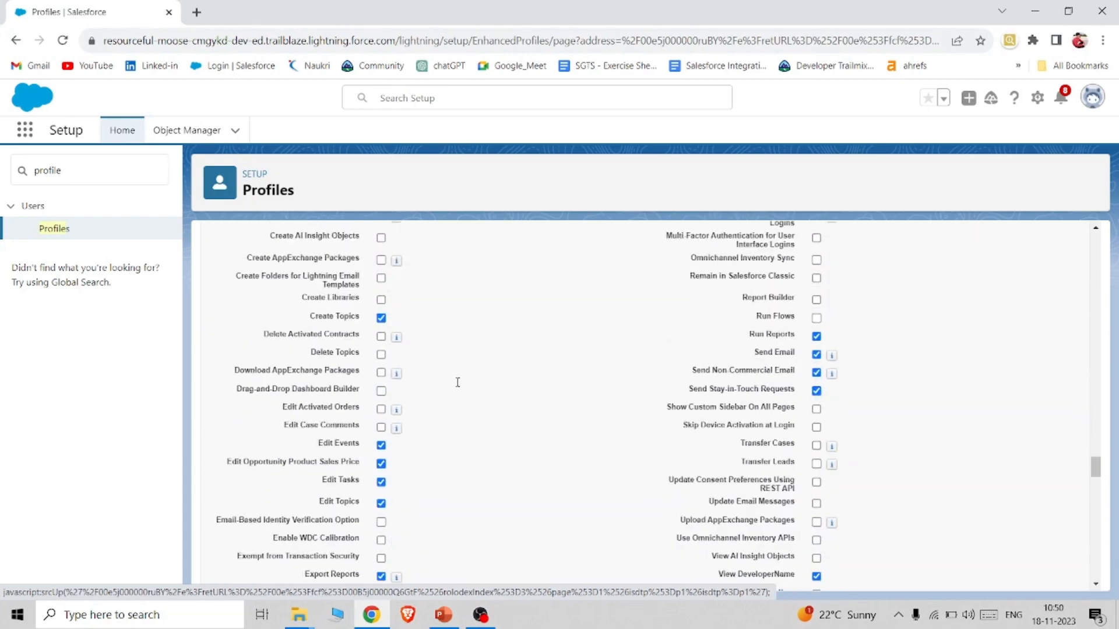
scroll(457, 382, "down", 1)
scroll(458, 383, "up", 1)
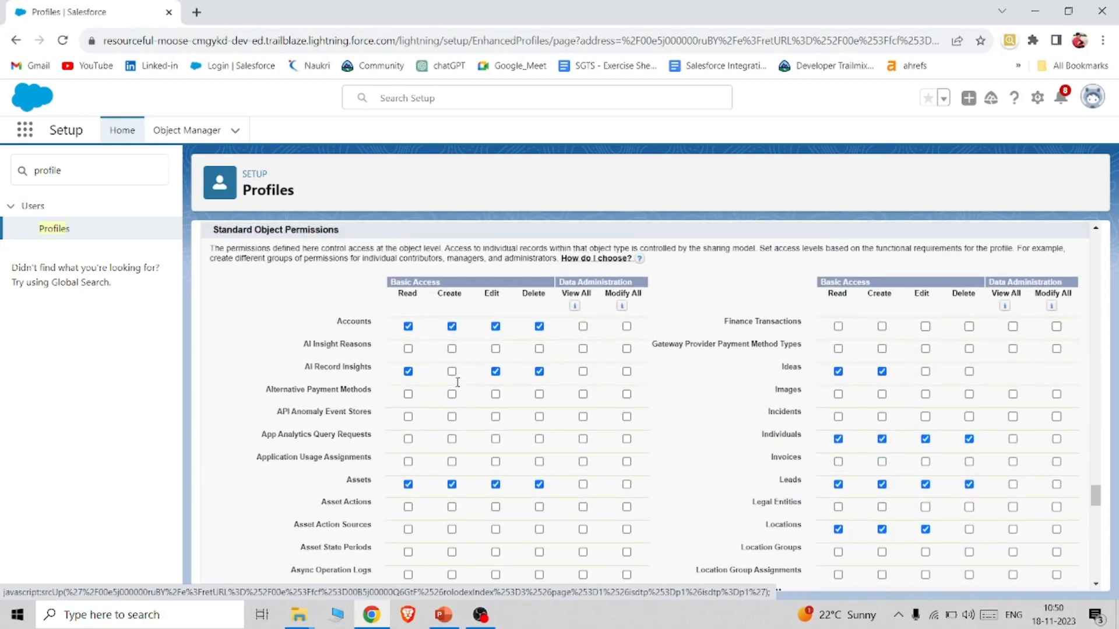
scroll(541, 458, "up", 2)
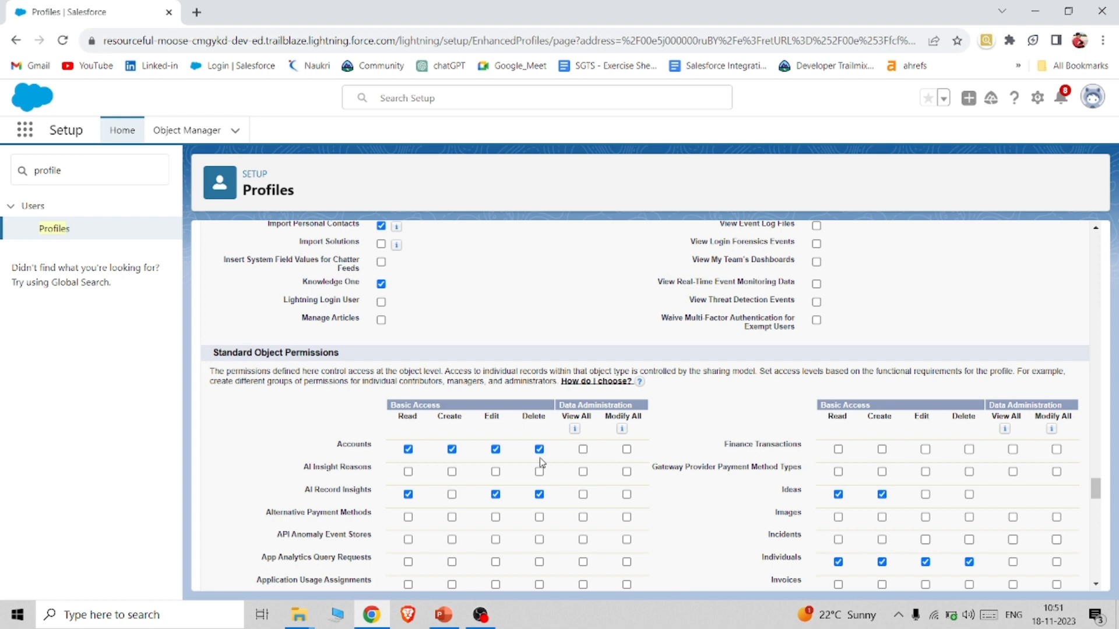
left_click(494, 450)
scroll(767, 259, "up", 1)
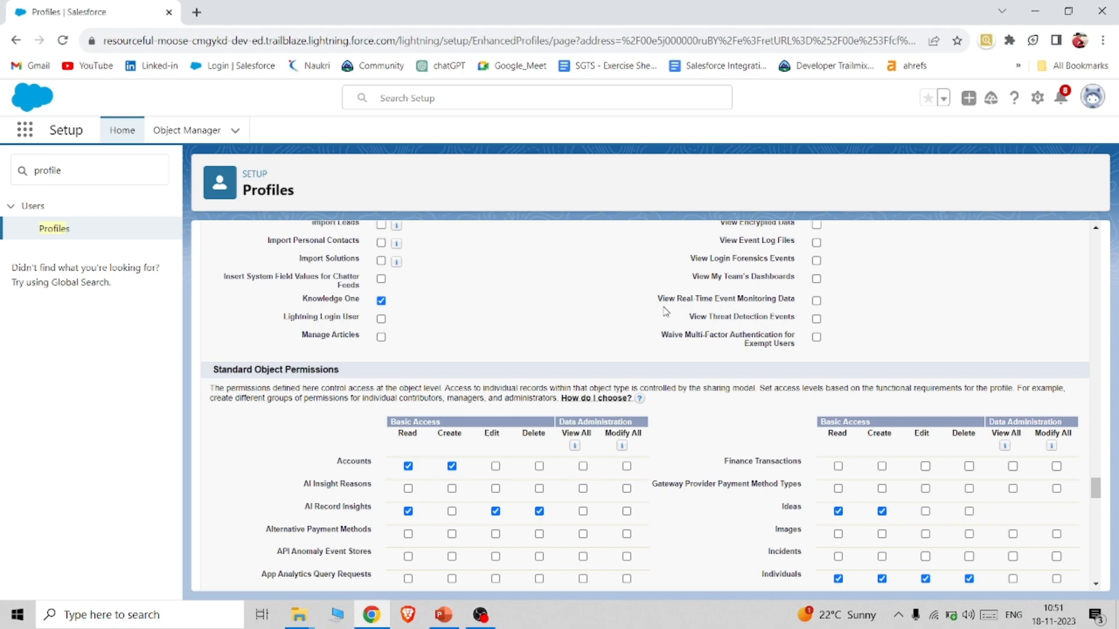
scroll(664, 311, "up", 20)
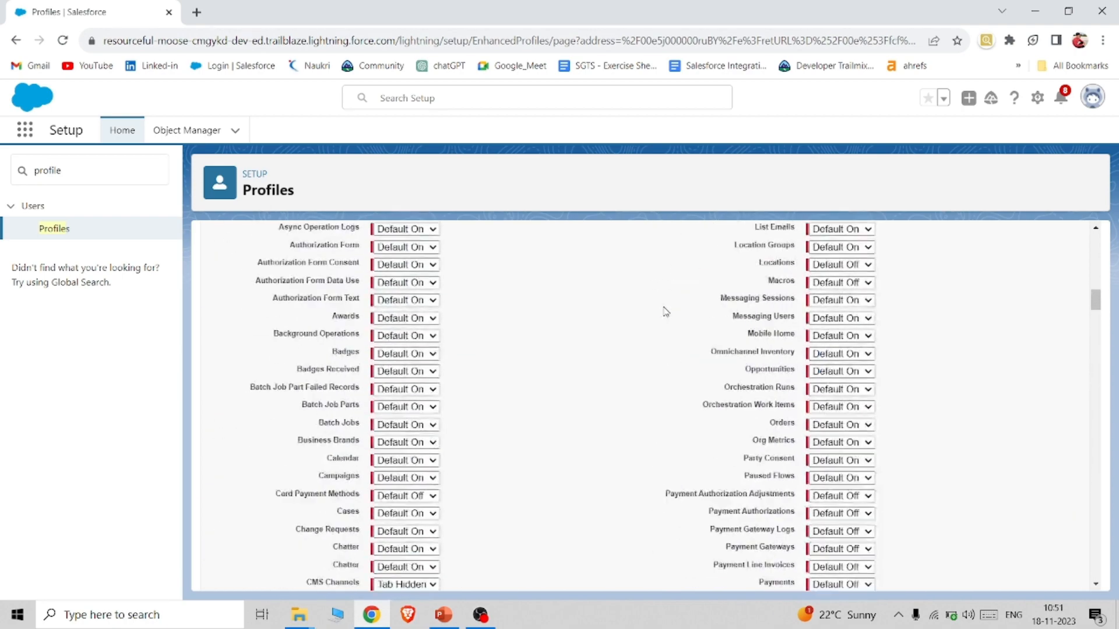
left_click(484, 307)
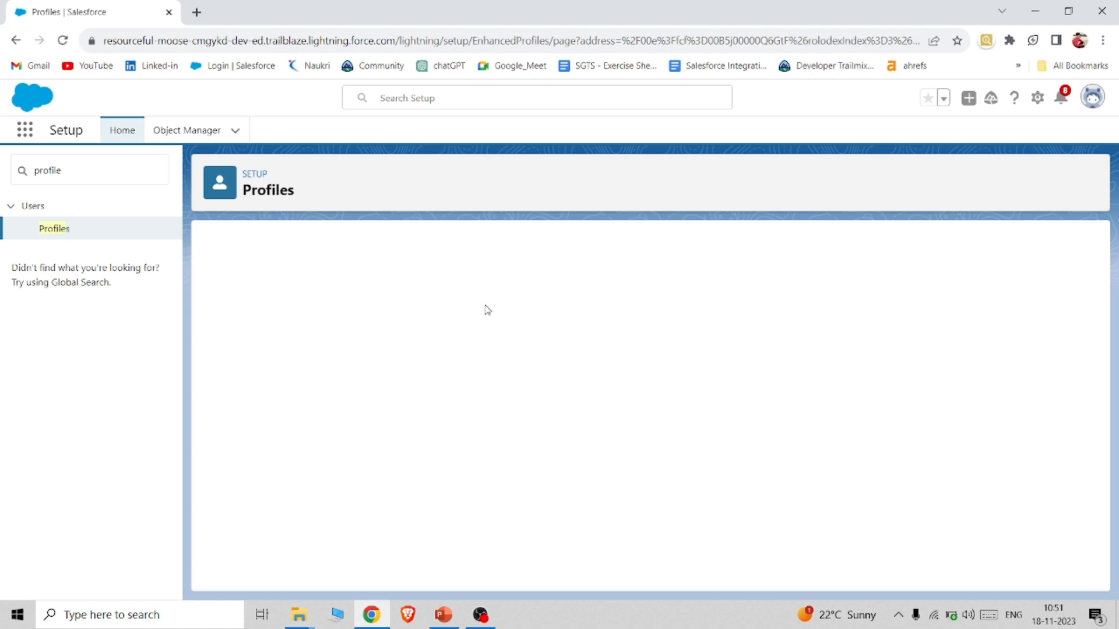
Search Setup for "user" in place of the previous search term
left_click(92, 173)
double_click(93, 174)
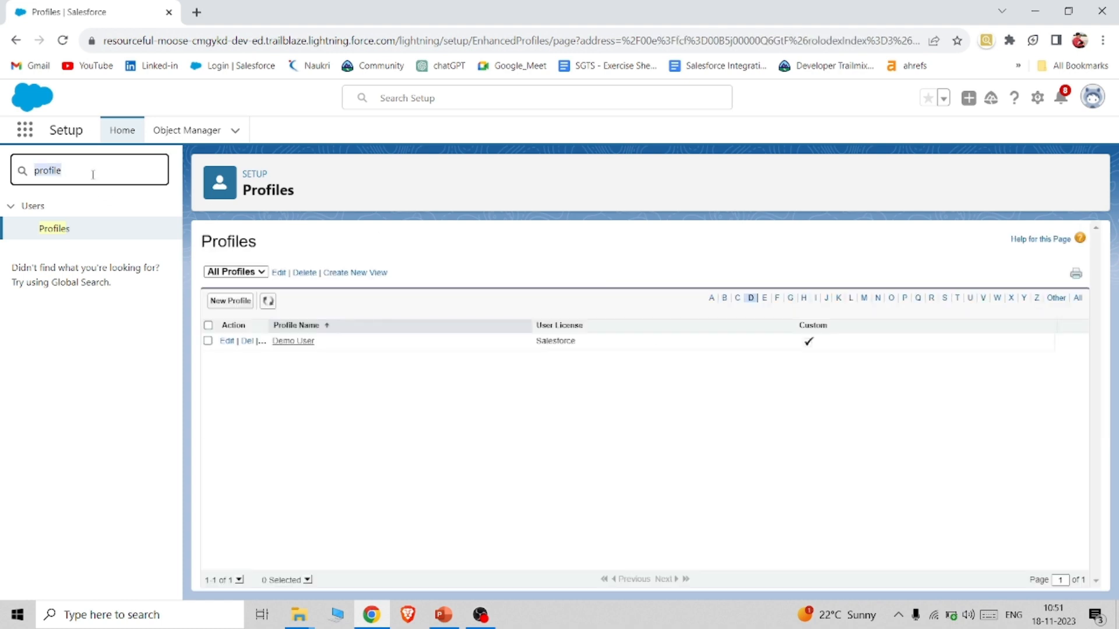
key("BackSpace")
type("us")
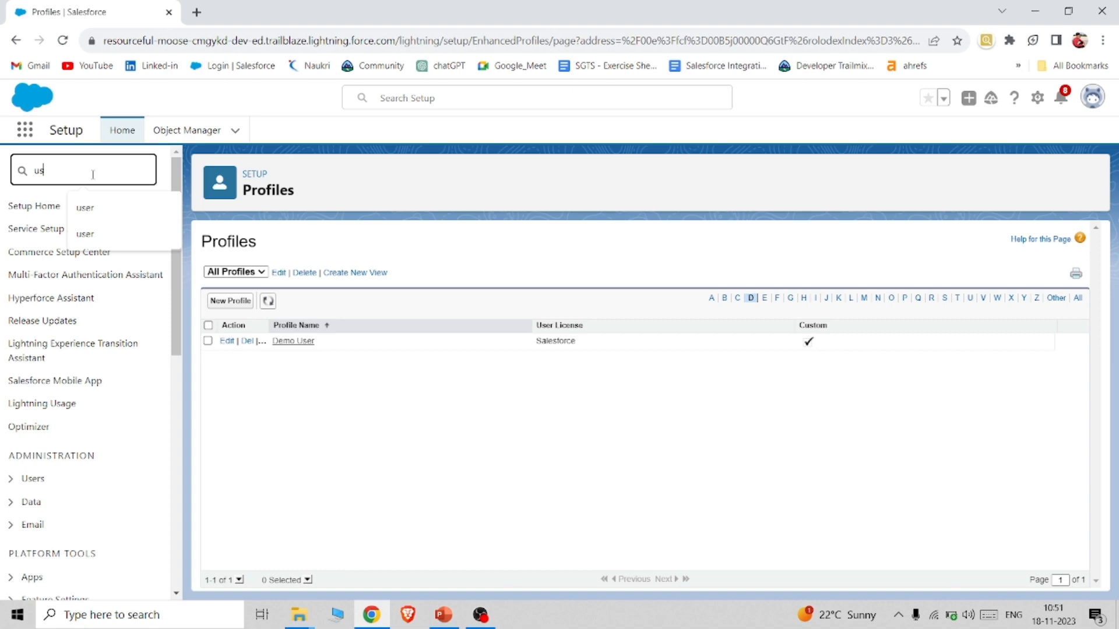
type("er")
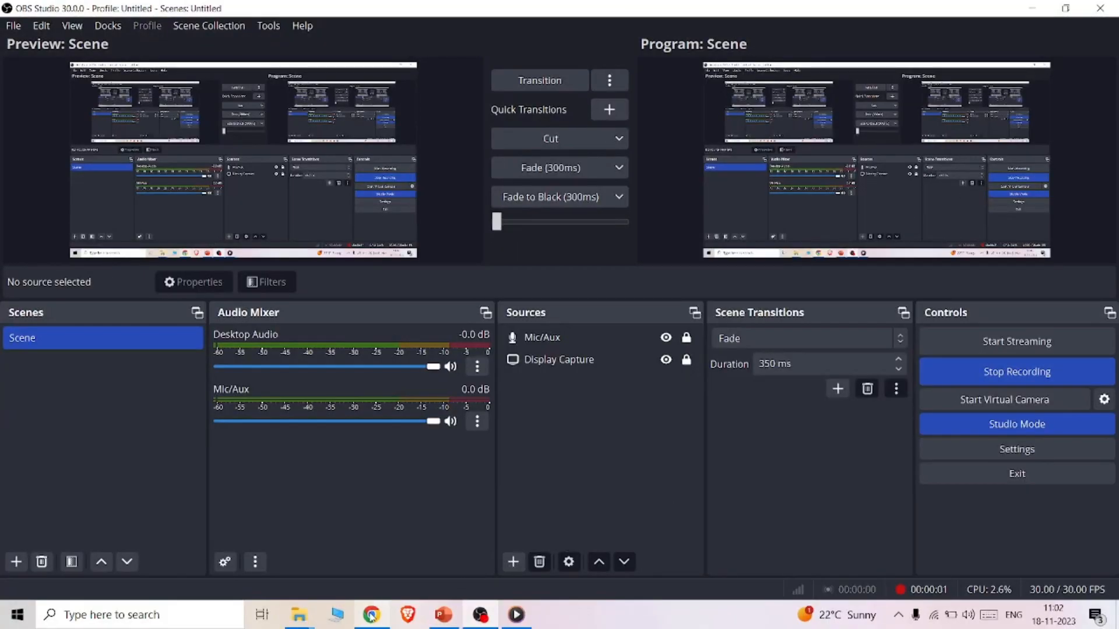
Switch to Salesforce in Chrome, open the Test admin user for editing, mark it as Active and save the record
left_click(371, 614)
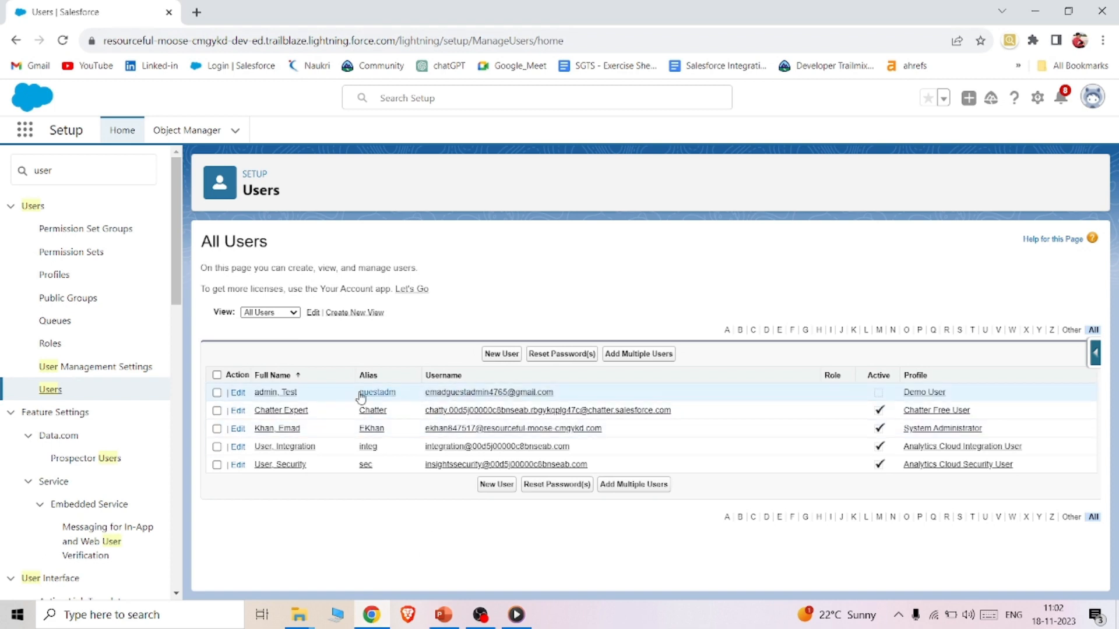
left_click(237, 393)
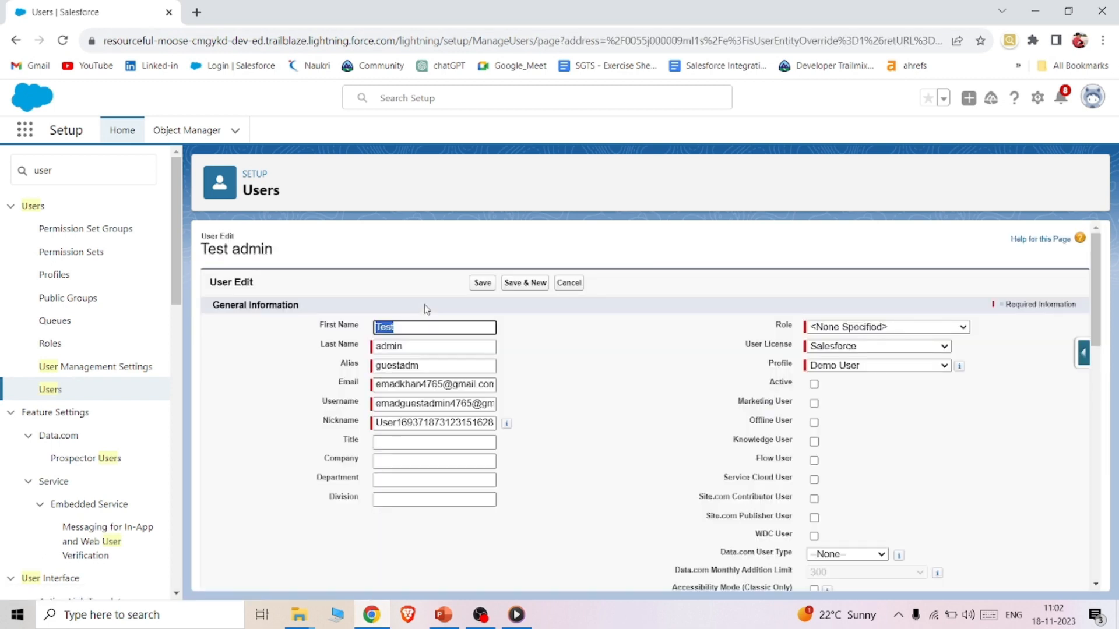
scroll(580, 350, "down", 8)
scroll(580, 350, "down", 5)
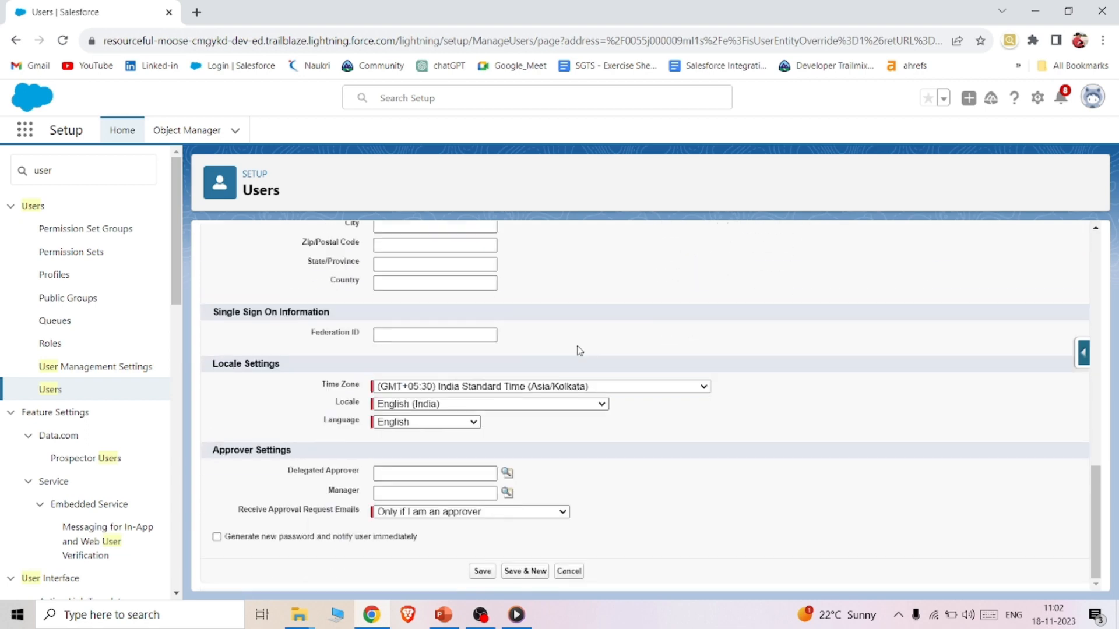
scroll(580, 350, "up", 13)
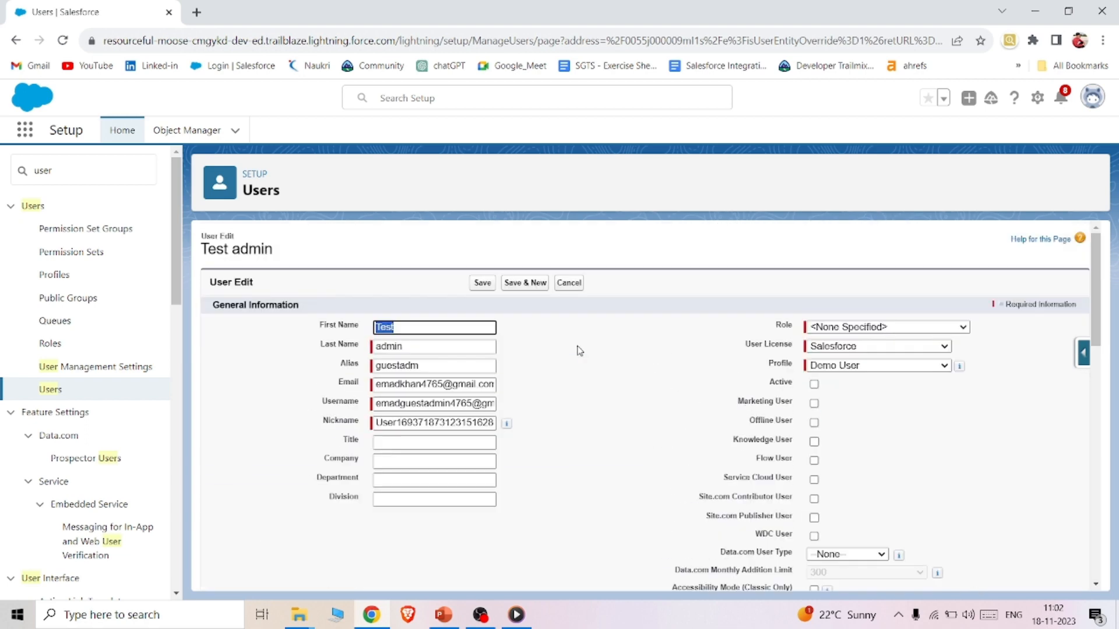
left_click(814, 385)
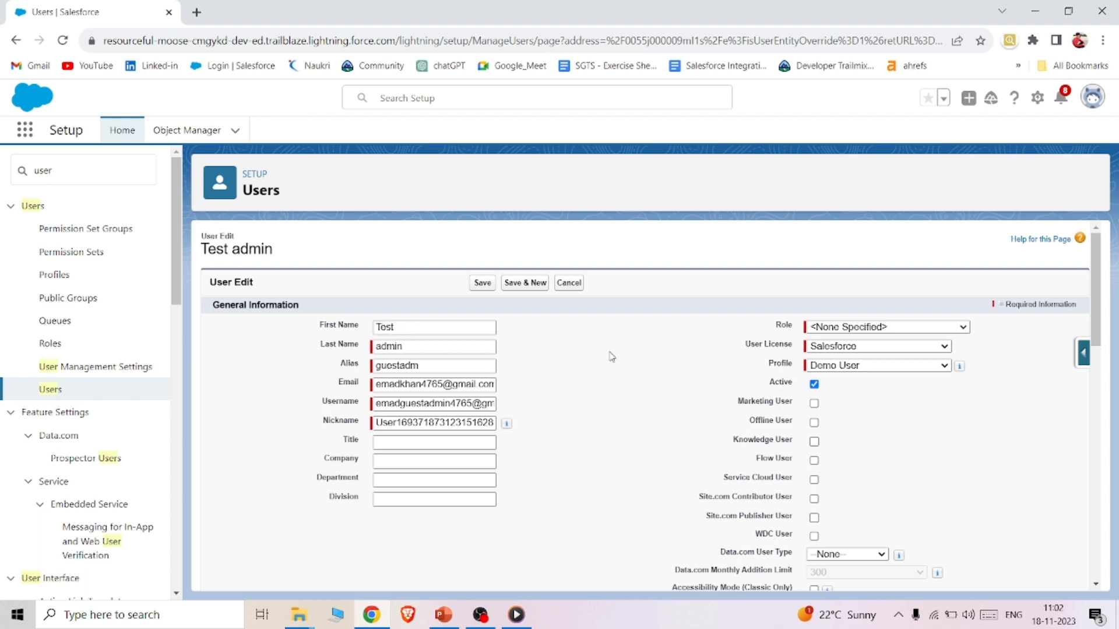
left_click(483, 285)
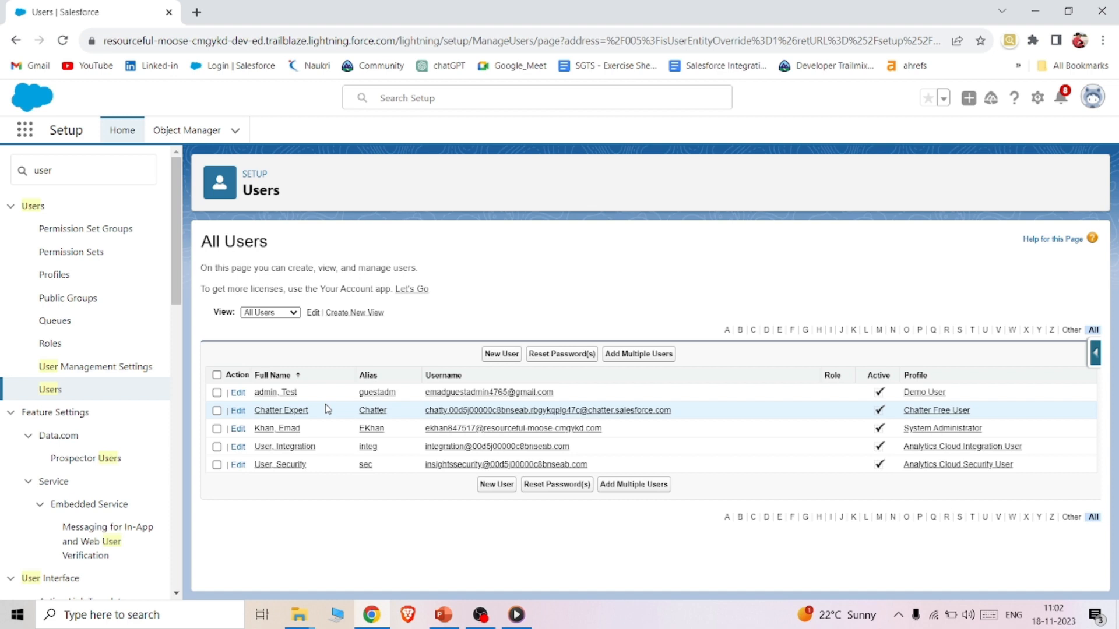
Search Setup for "login" in place of the previous term and open Login Access Policies
left_click(57, 165)
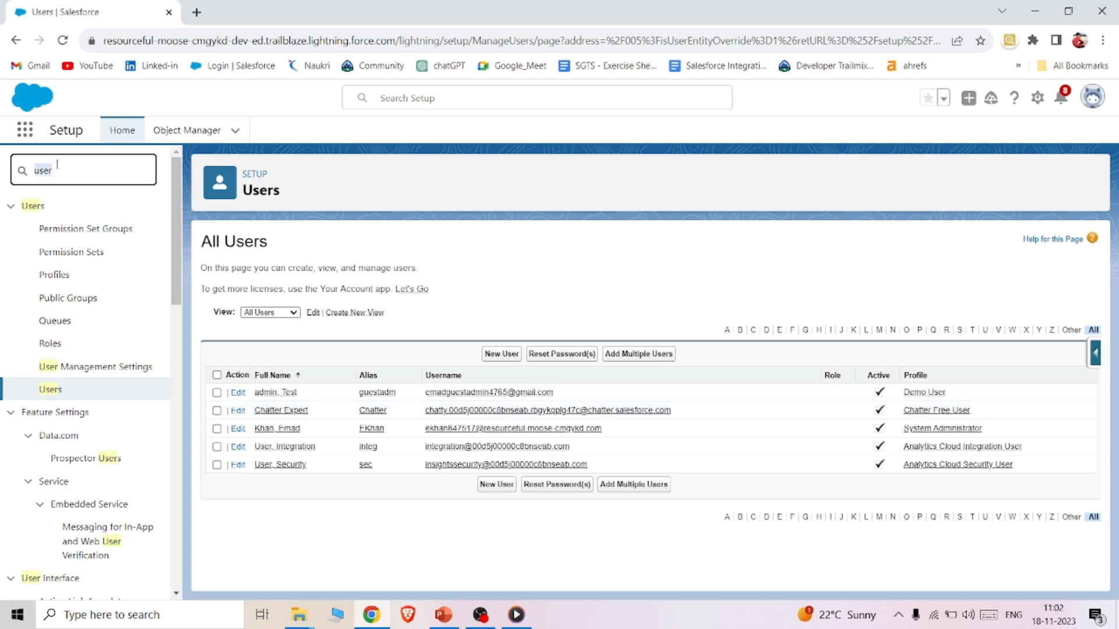
key("BackSpace")
type("logi")
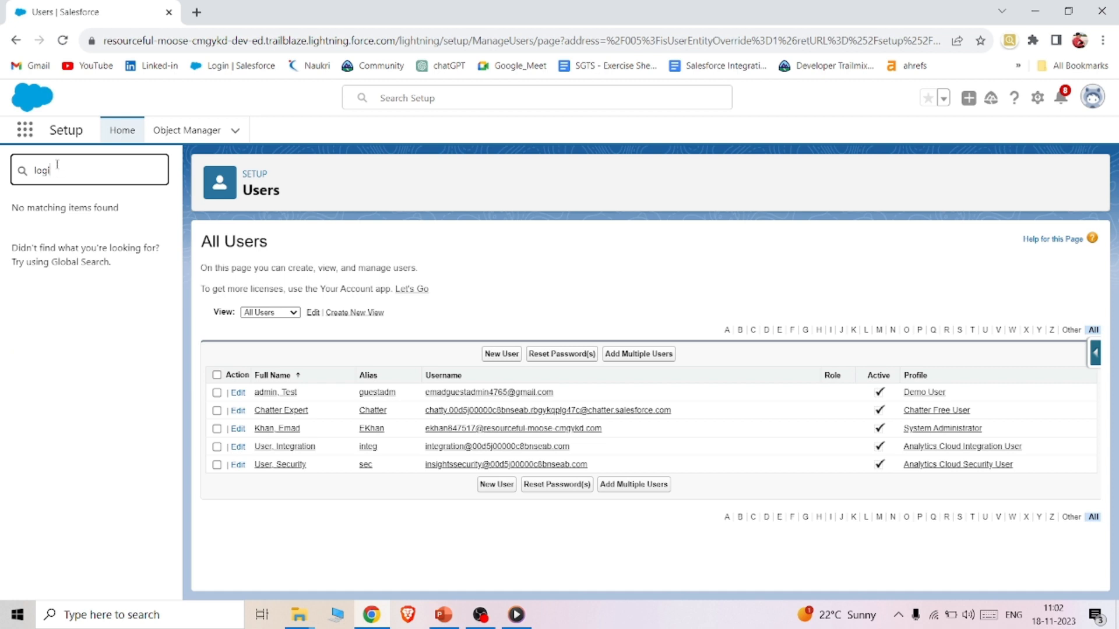
type("cn")
left_click(64, 300)
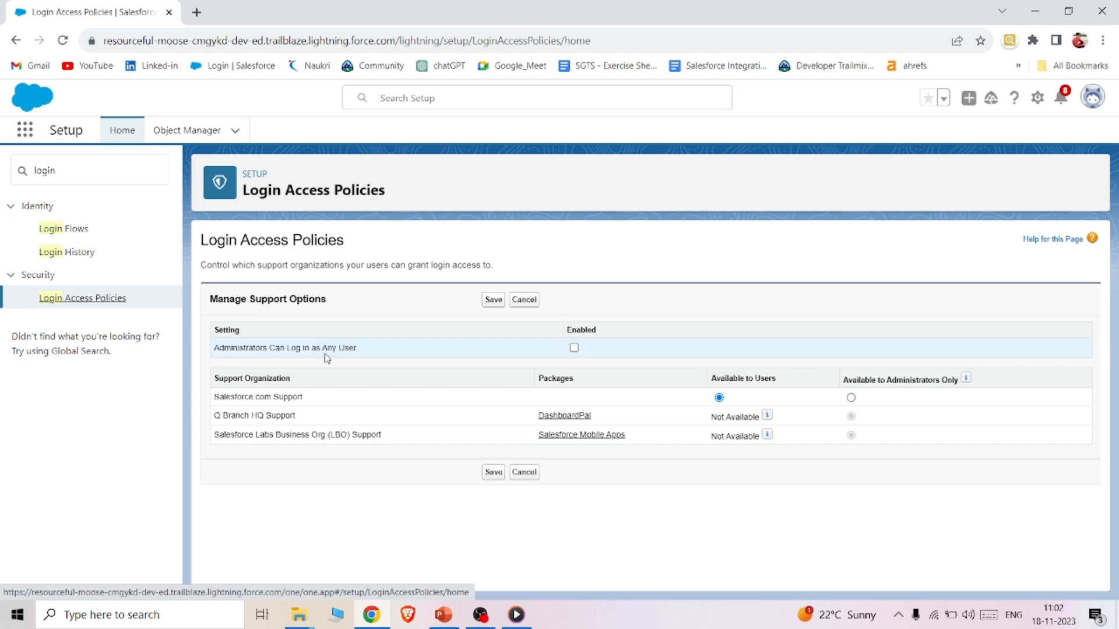
Enable Administrators Can Log in as Any User in the login access policies and save the change
scroll(325, 354, "up", 2)
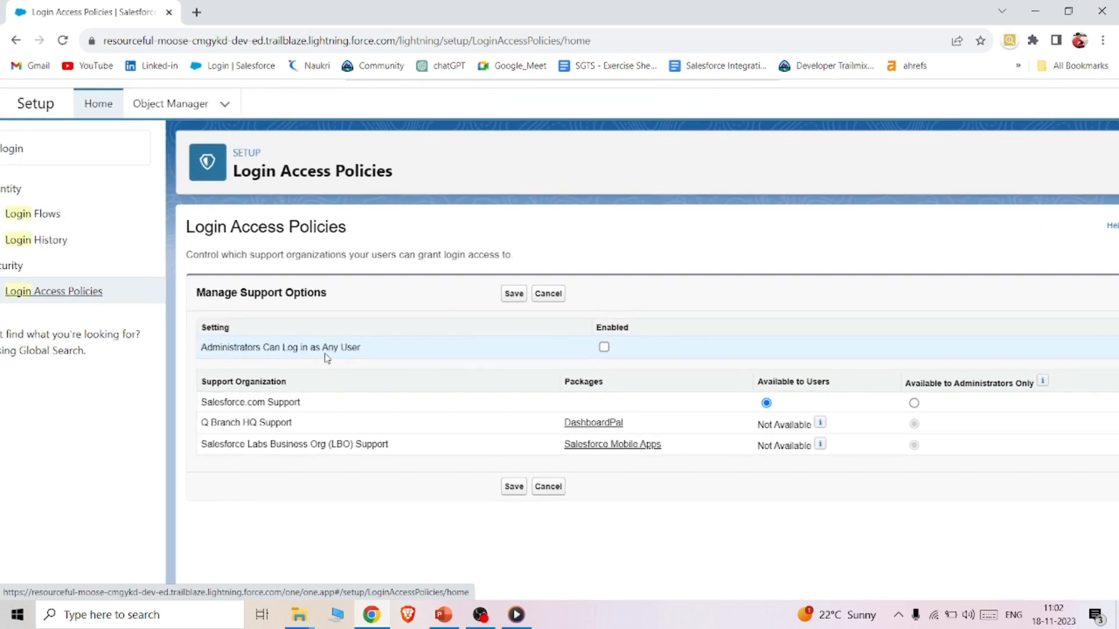
scroll(325, 355, "up", 2)
scroll(325, 355, "right", 1)
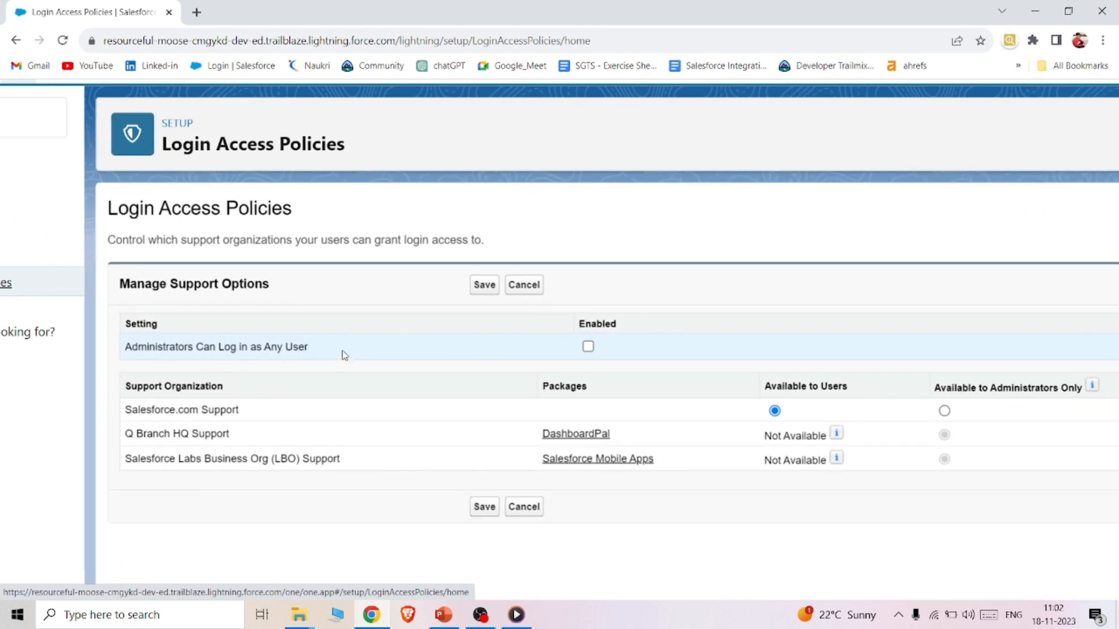
left_click(587, 348)
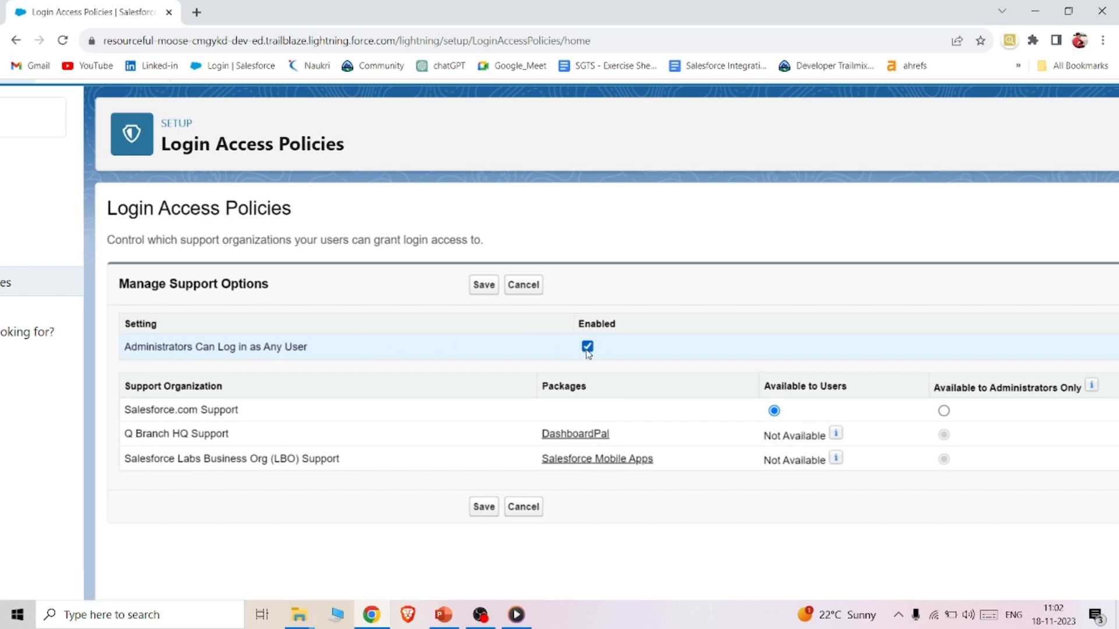
left_click(479, 514)
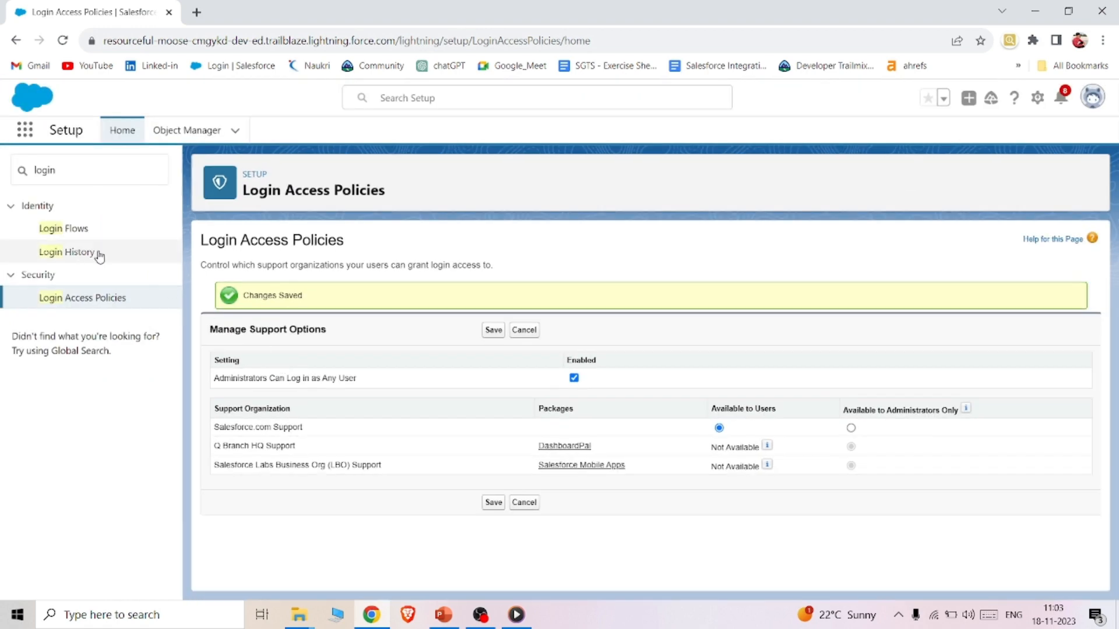
Search Setup for "user" in place of "login" and open the Users list
double_click(93, 165)
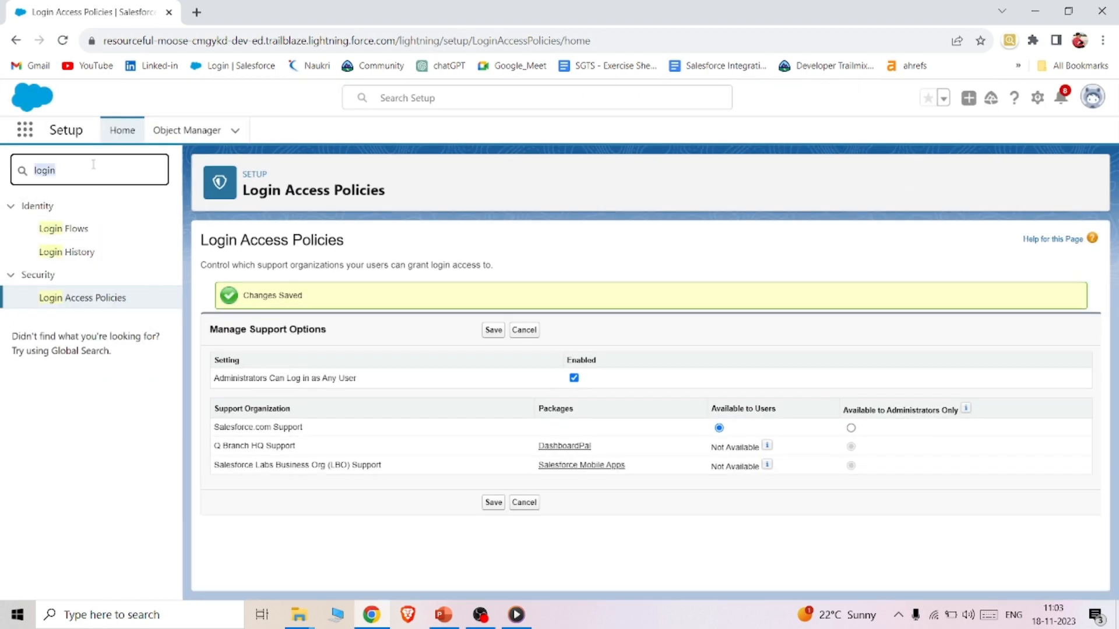
key("BackSpace")
type("user")
left_click(45, 392)
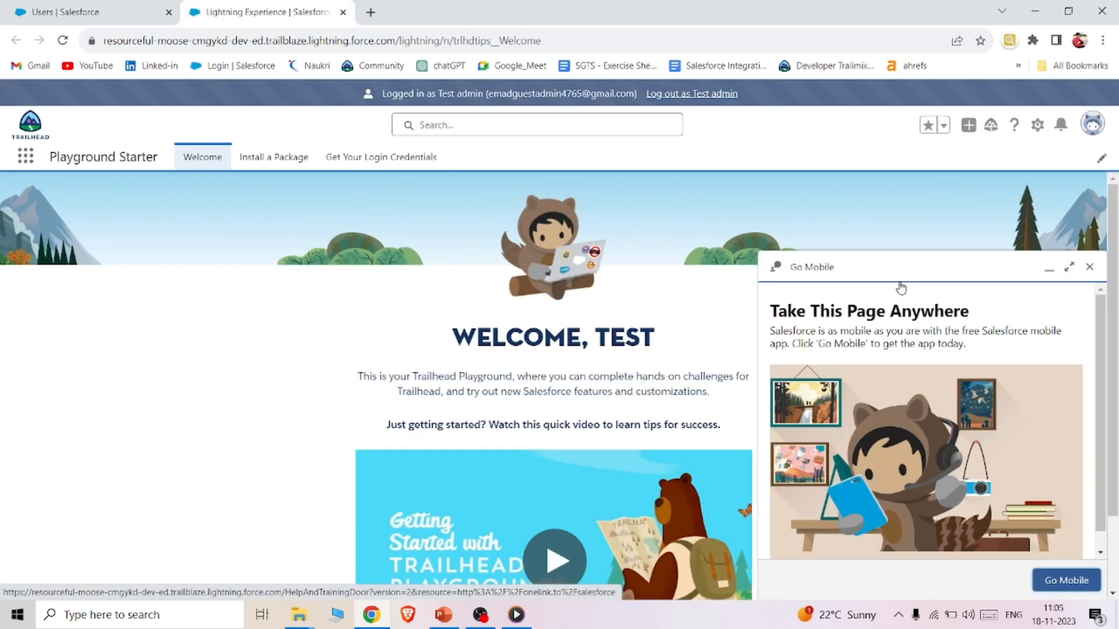
Dismiss the Go Mobile prompt in the Test admin session and open Setup for the current app
left_click(1087, 270)
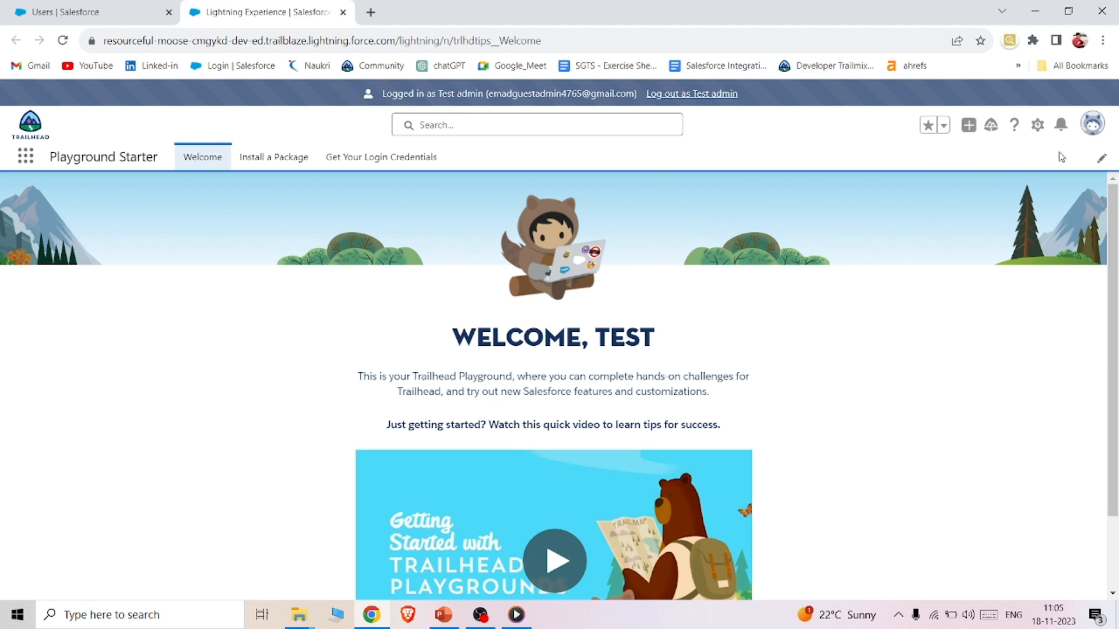
left_click(1038, 124)
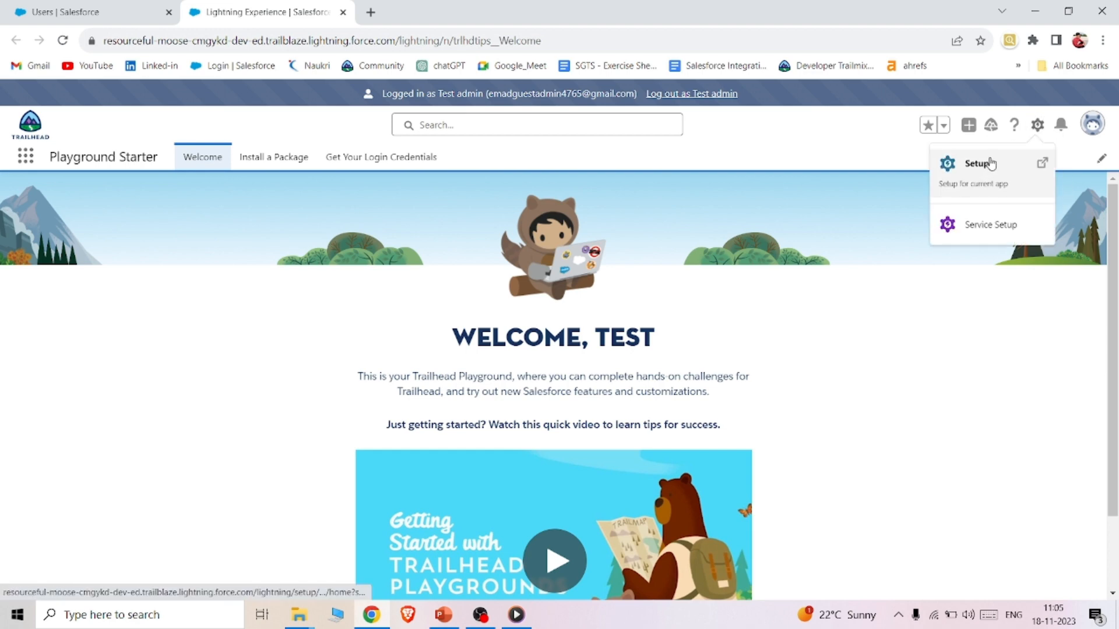
left_click(979, 164)
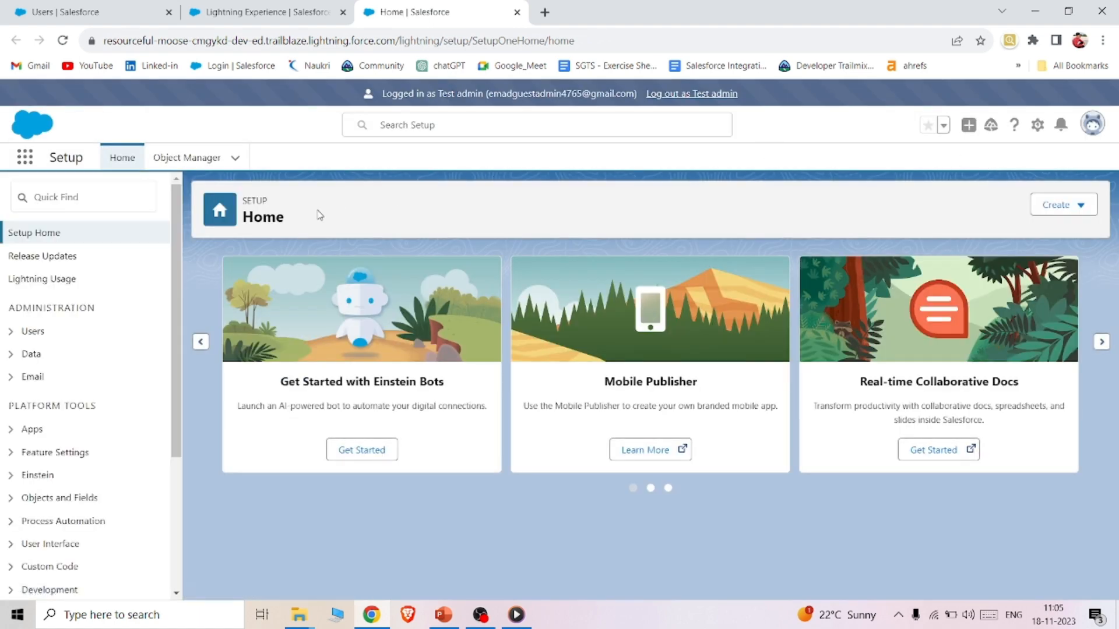
Launch the Sales app as the test user and open its Opportunities list
left_click(25, 158)
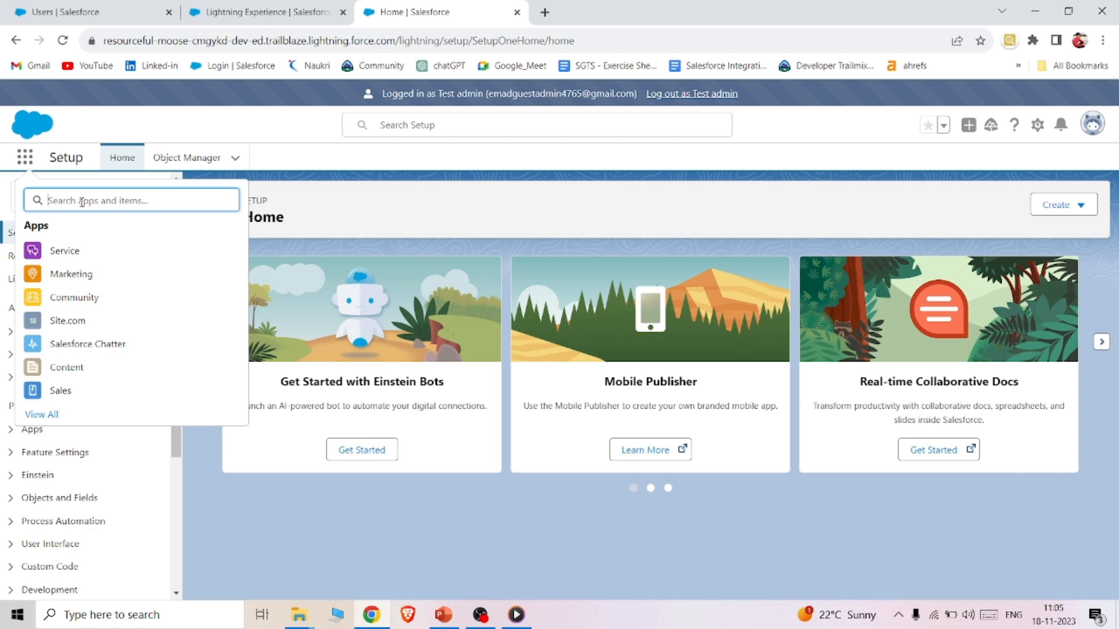
left_click(57, 393)
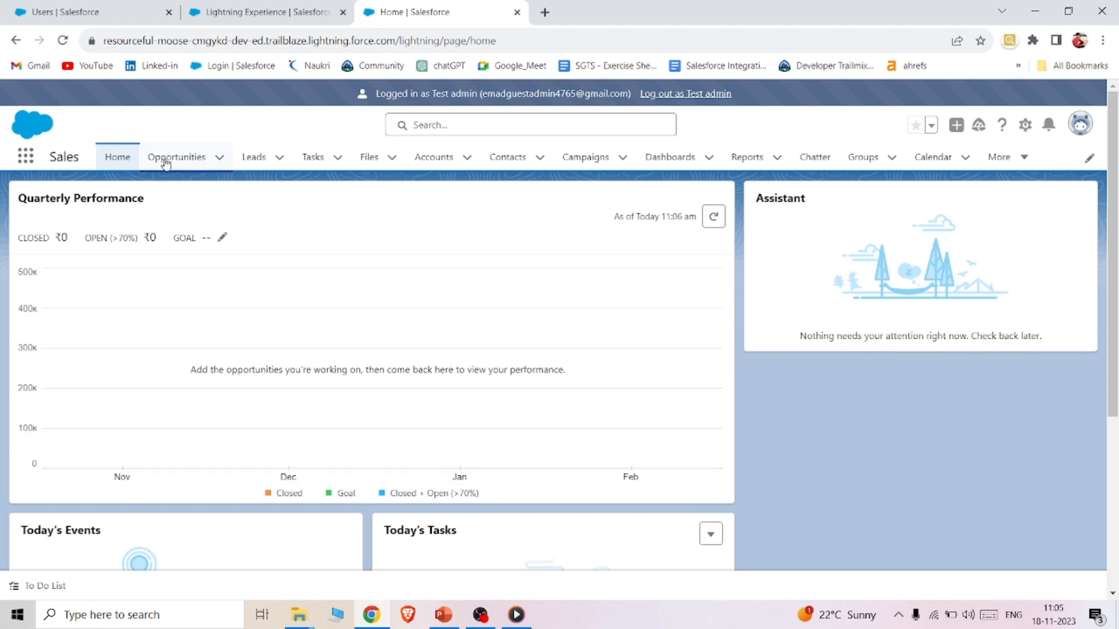
left_click(166, 159)
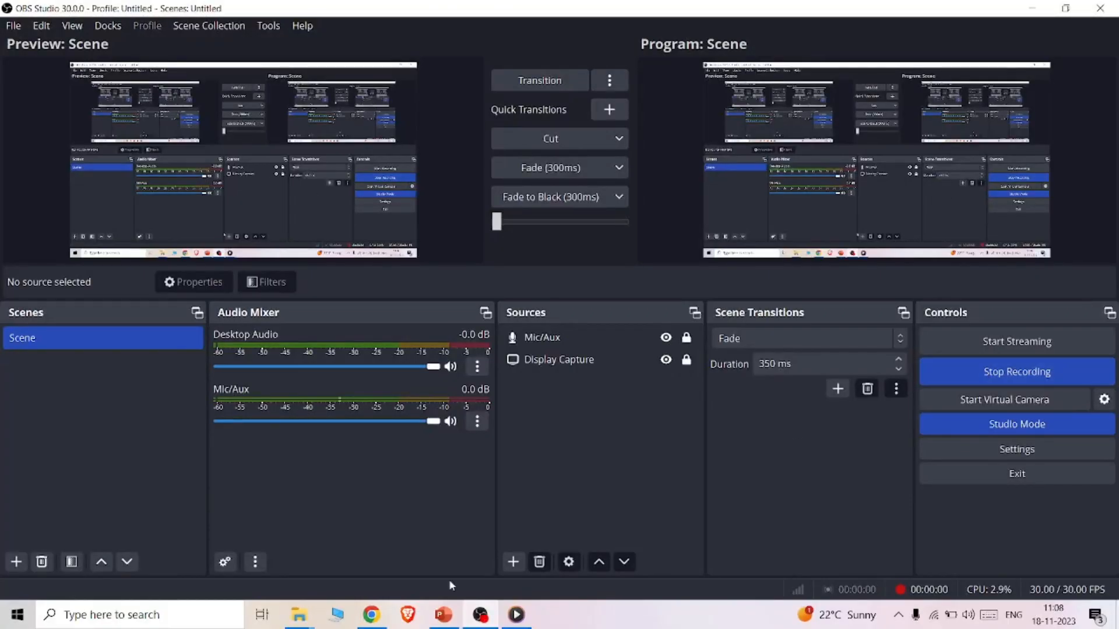
Return to Salesforce in Chrome and create an account named "abc" as the test user
left_click(375, 625)
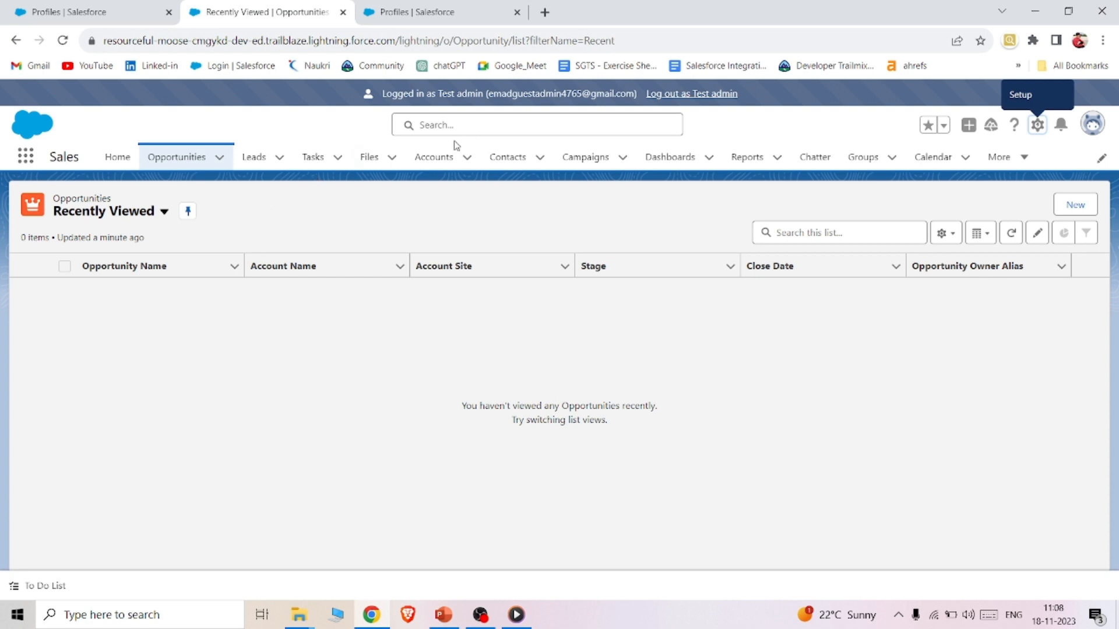
left_click(428, 156)
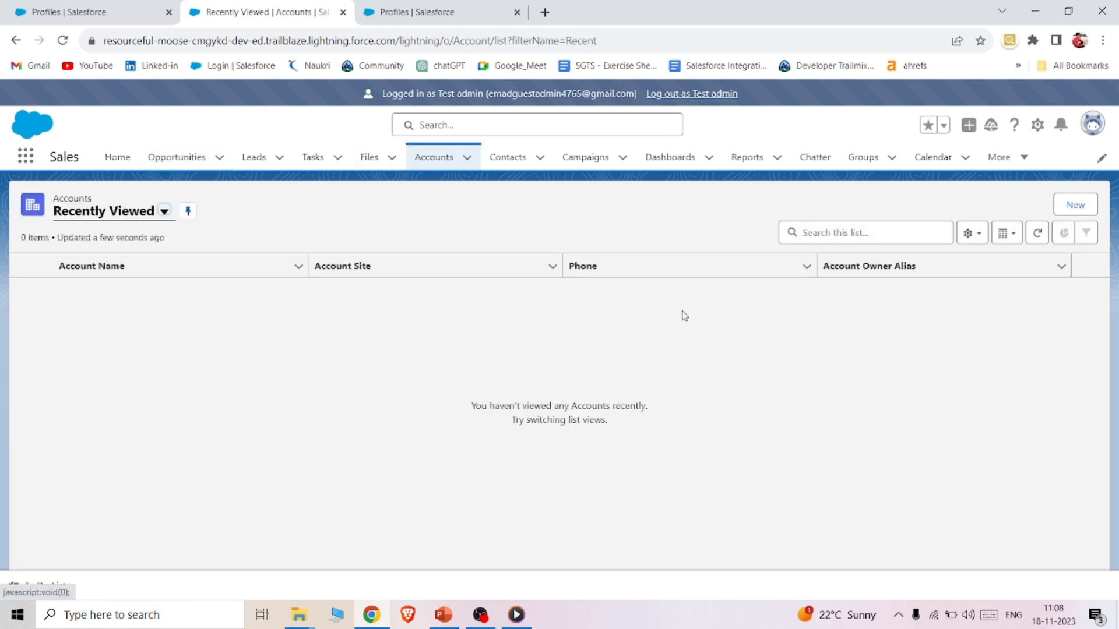
left_click(1063, 208)
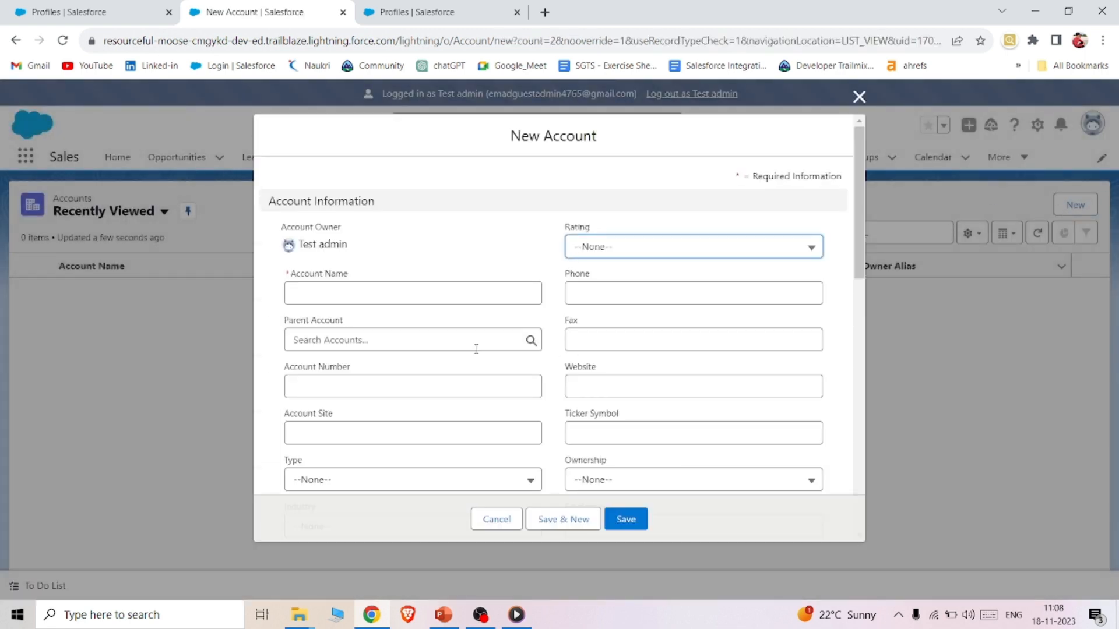
left_click(391, 294)
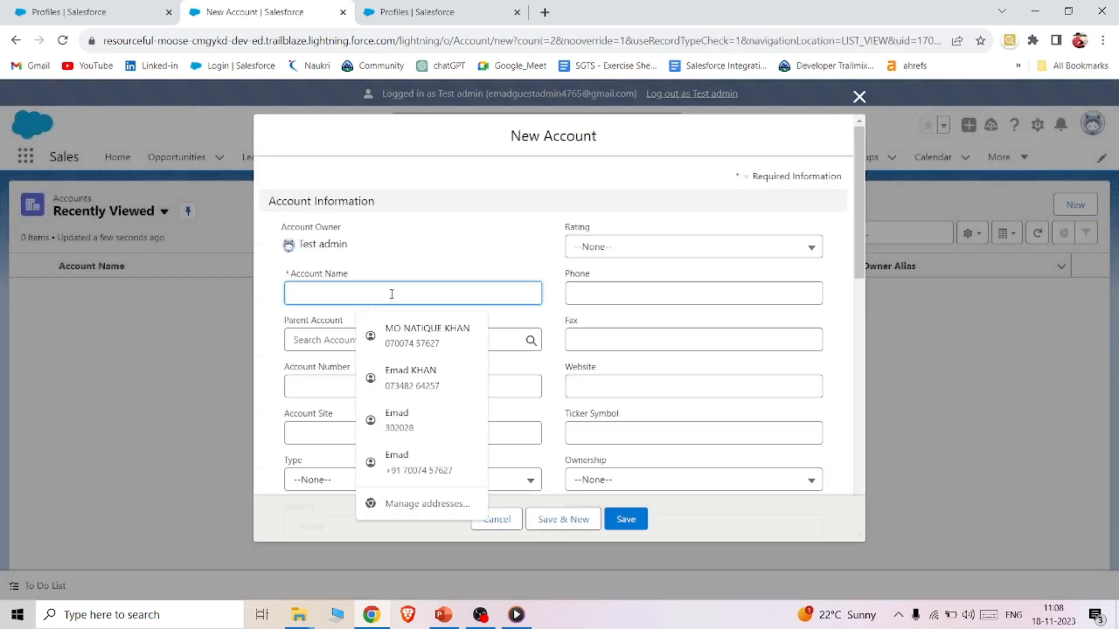
type("abc")
left_click(625, 519)
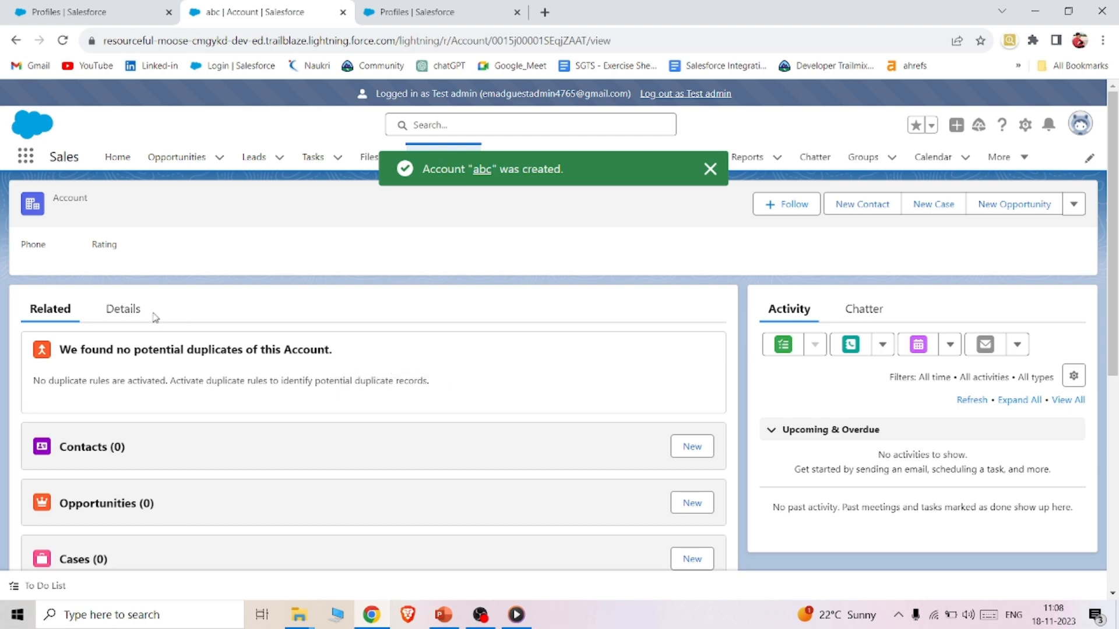
Review the details of the abc account, then check the actions offered for it in the Accounts list
left_click(138, 314)
scroll(375, 366, "down", 5)
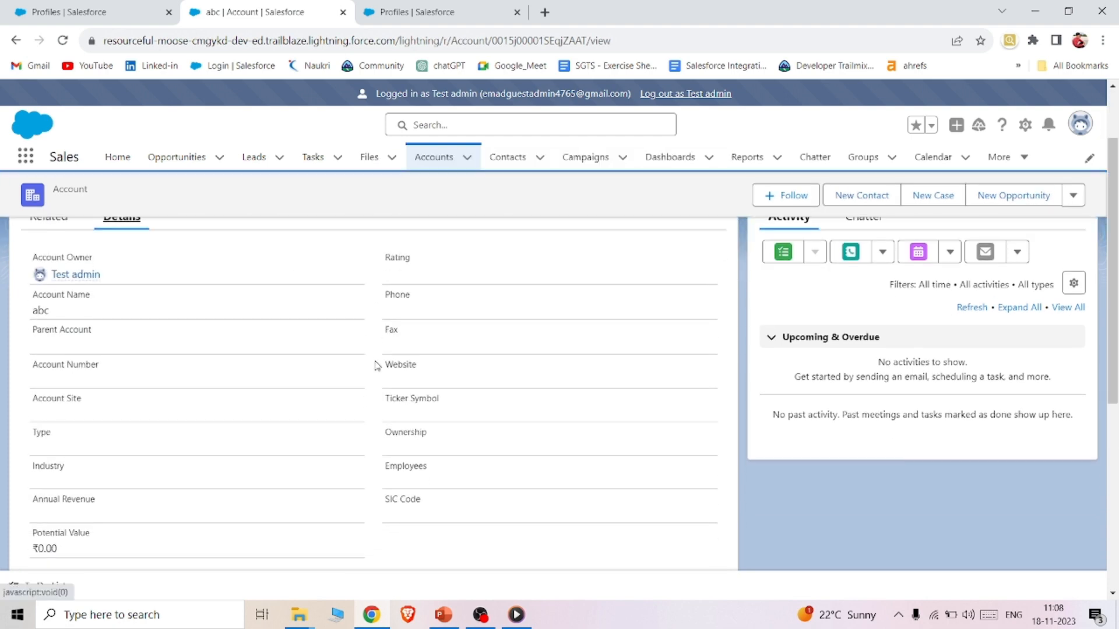
scroll(687, 262, "up", 5)
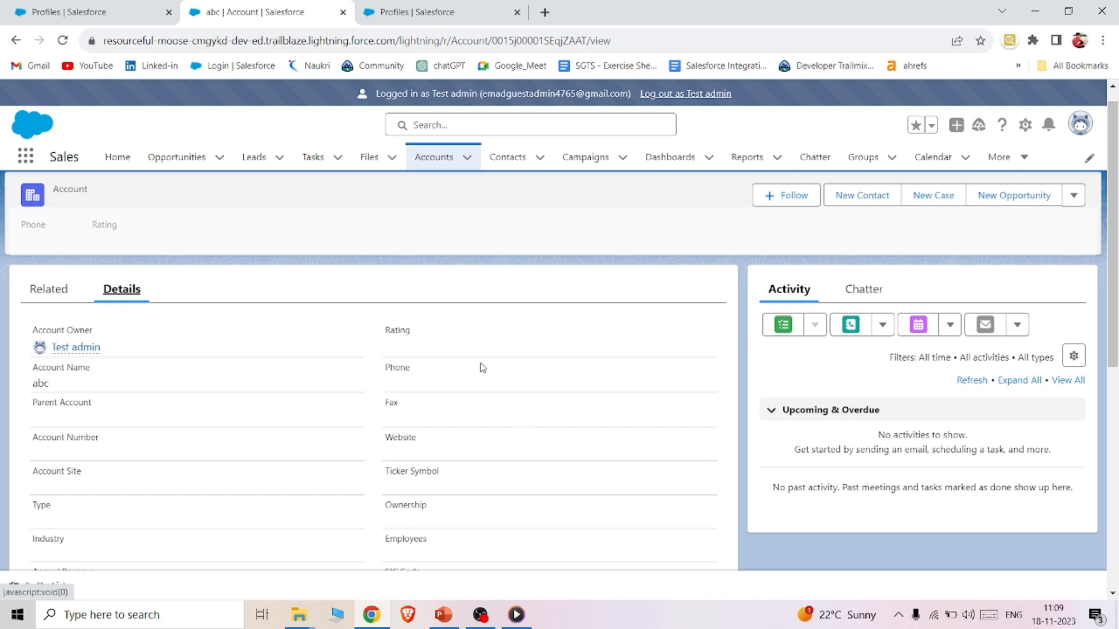
left_click(434, 158)
left_click(1085, 290)
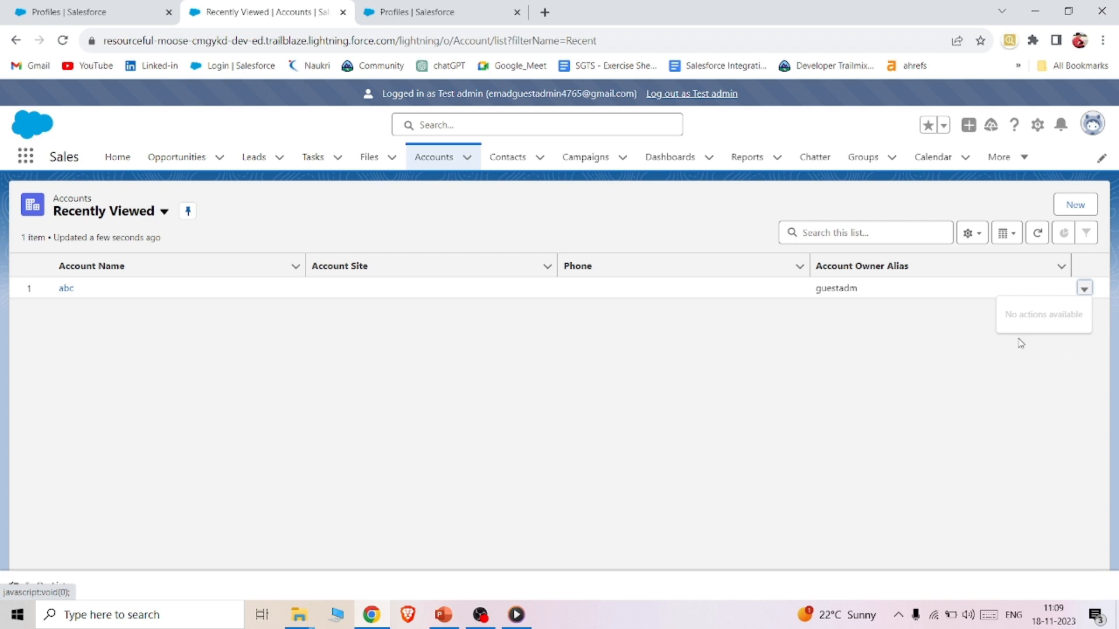
Create an opportunity named "pqr" with close date 23/11/2023 and stage Perception Analysis, and save it
left_click(194, 156)
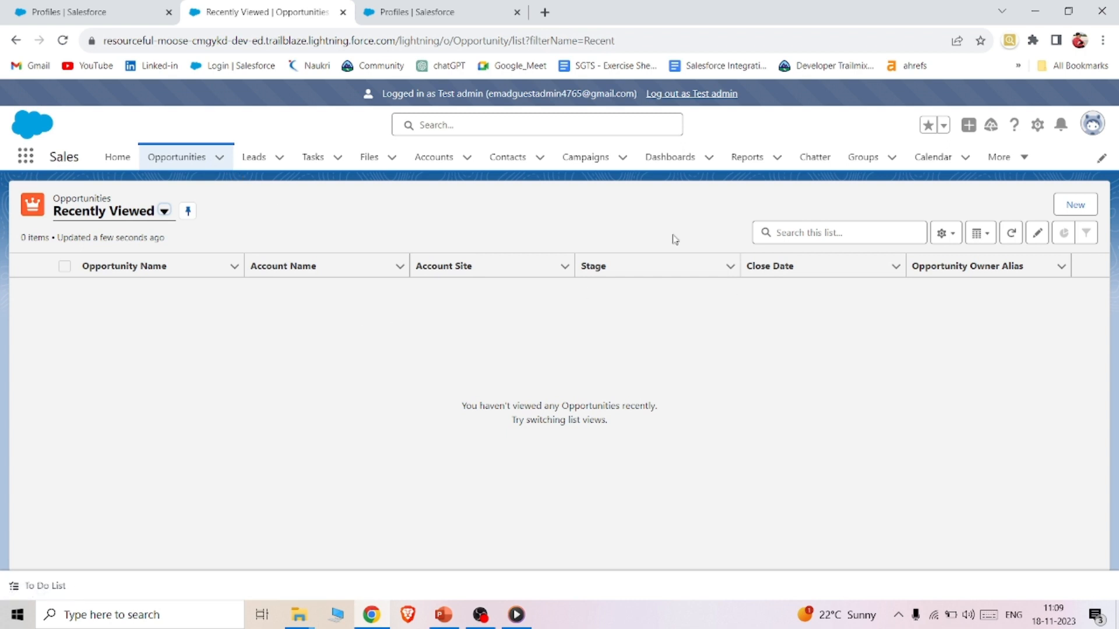
left_click(1072, 207)
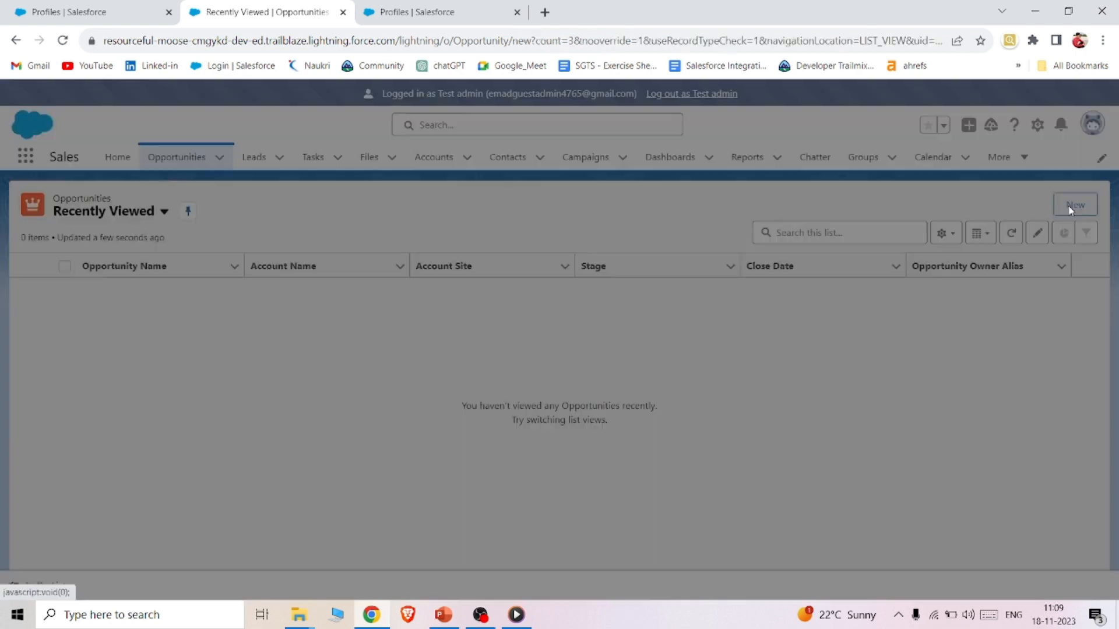
left_click(412, 350)
type("pqr")
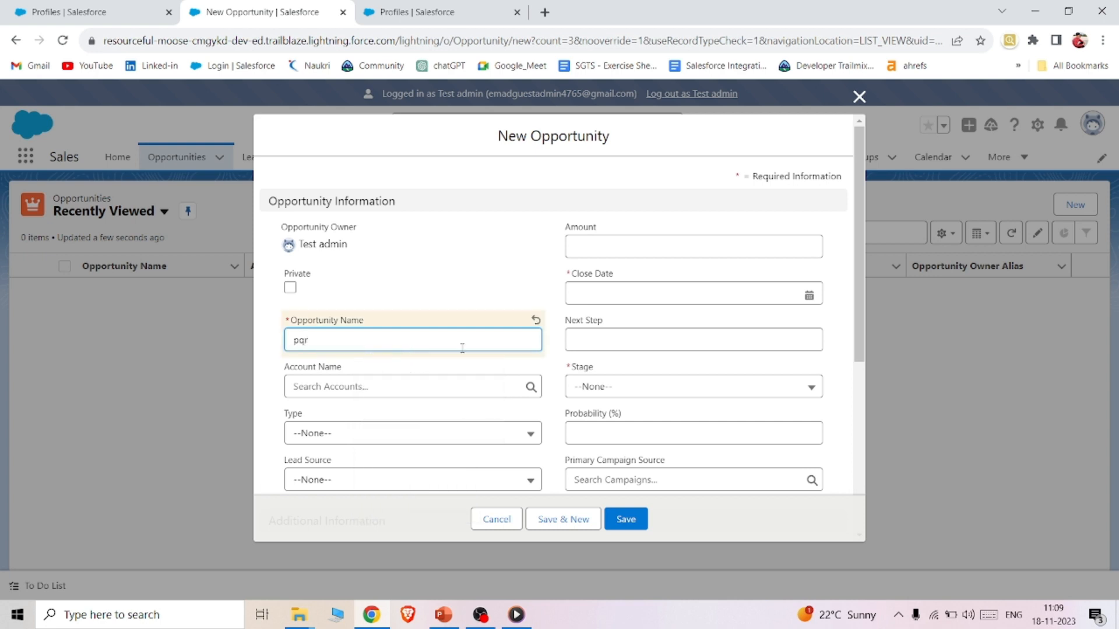
left_click(666, 299)
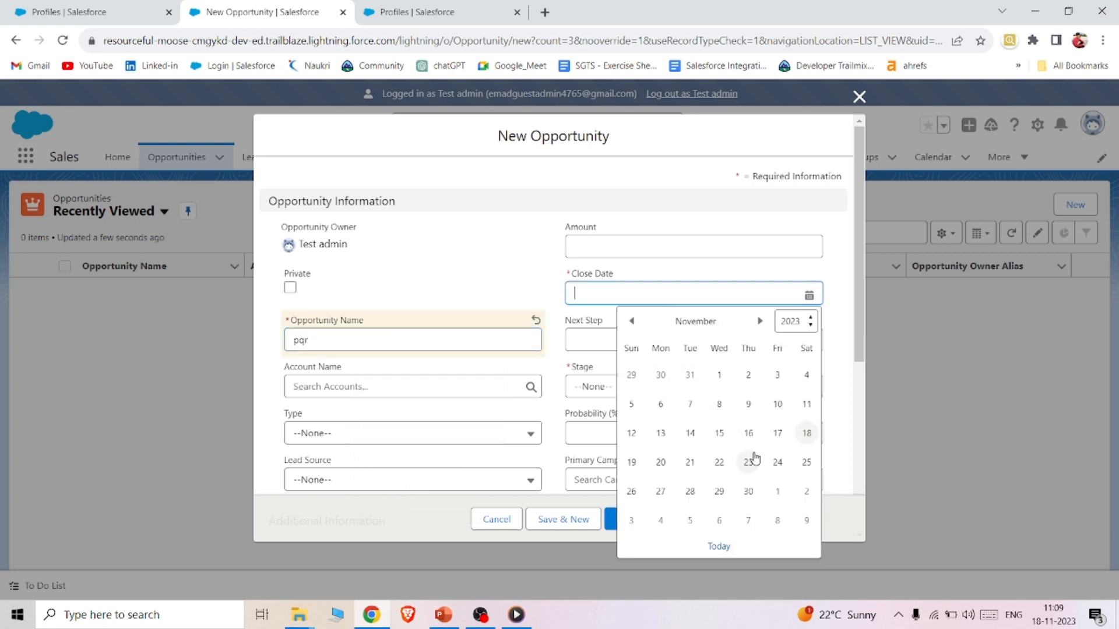
left_click(749, 463)
left_click(663, 401)
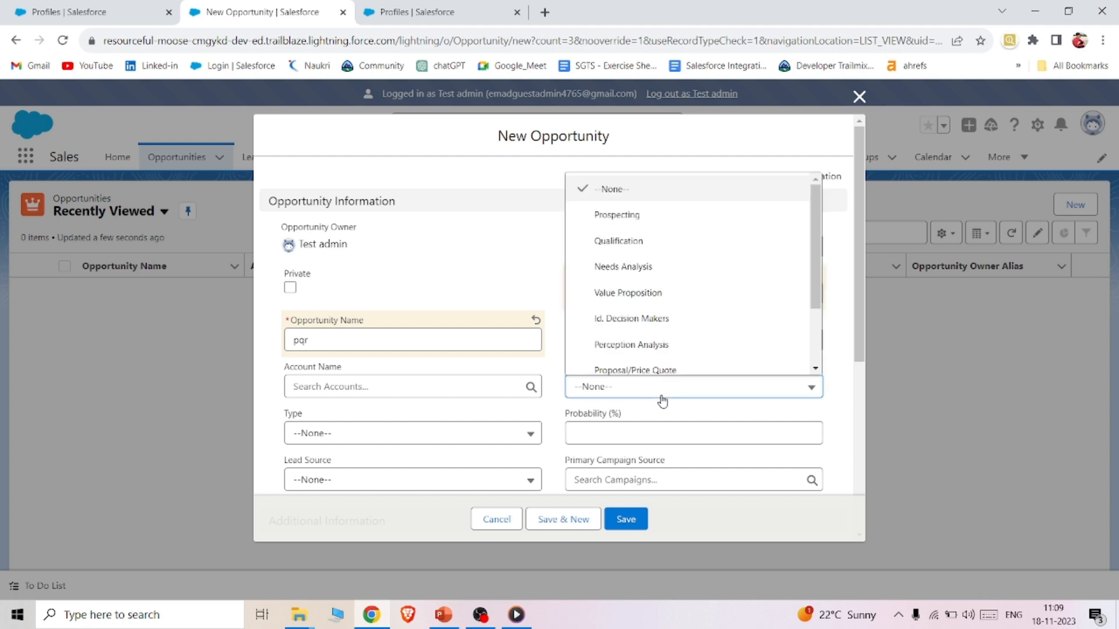
left_click(642, 344)
left_click(626, 519)
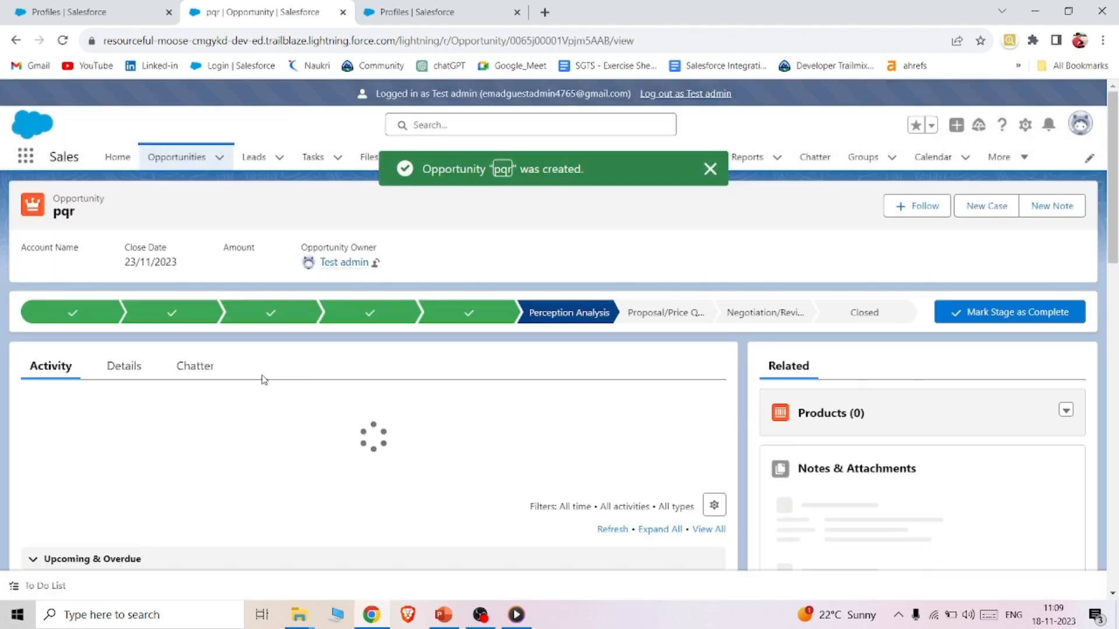
Change the pqr opportunity's close date to 24/11/2023 in its details and save the record
left_click(124, 367)
scroll(439, 367, "down", 3)
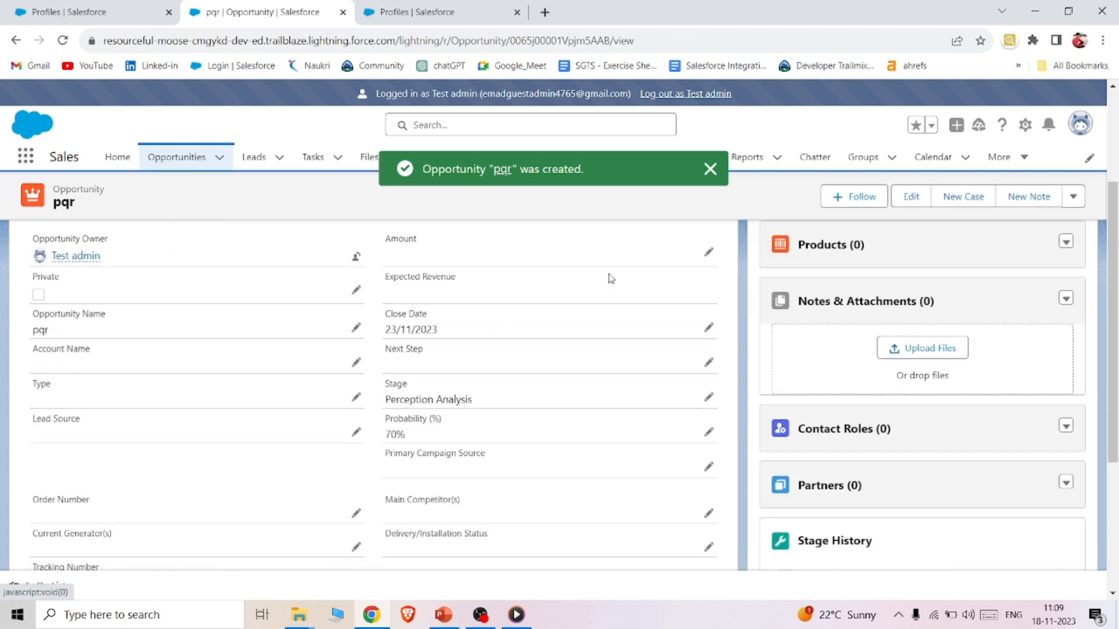
left_click(708, 328)
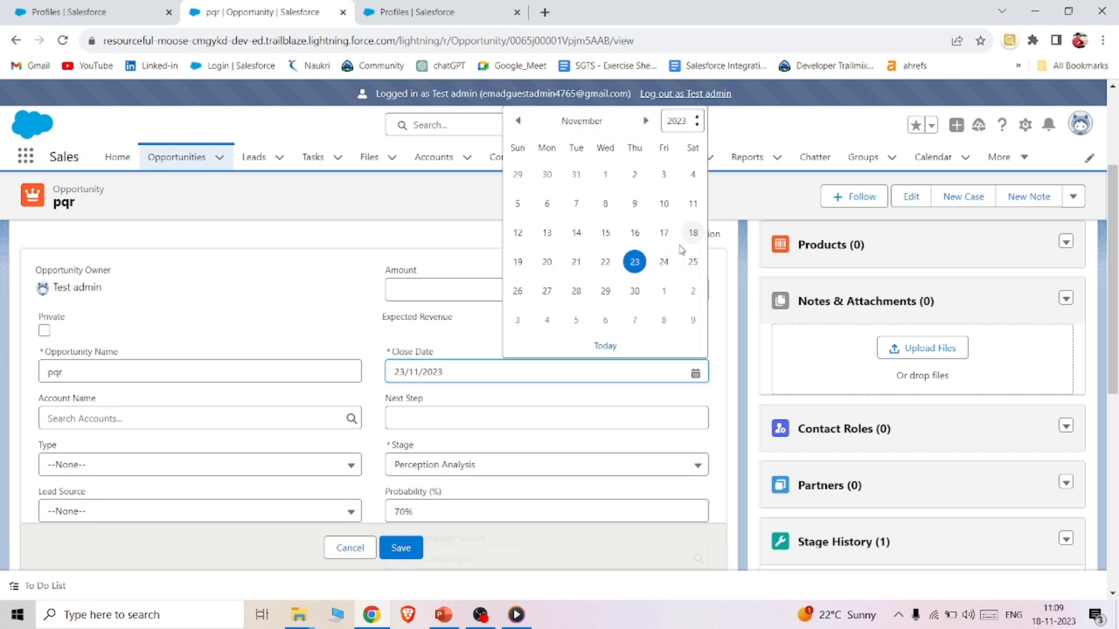
left_click(659, 262)
left_click(403, 547)
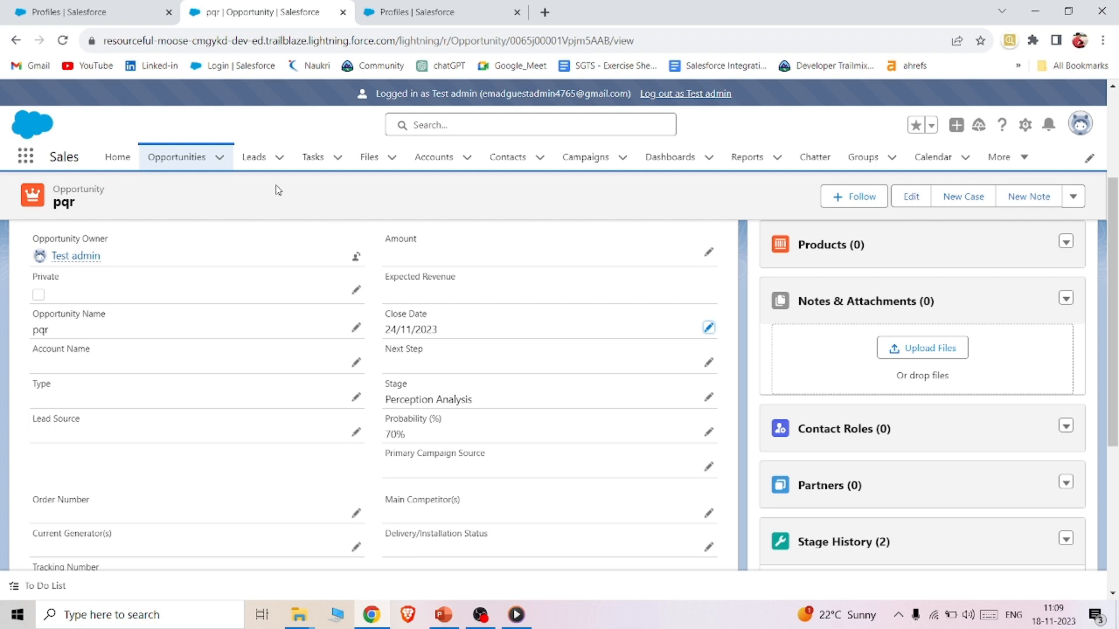
Delete the pqr opportunity from the Opportunities list and confirm the deletion
left_click(213, 156)
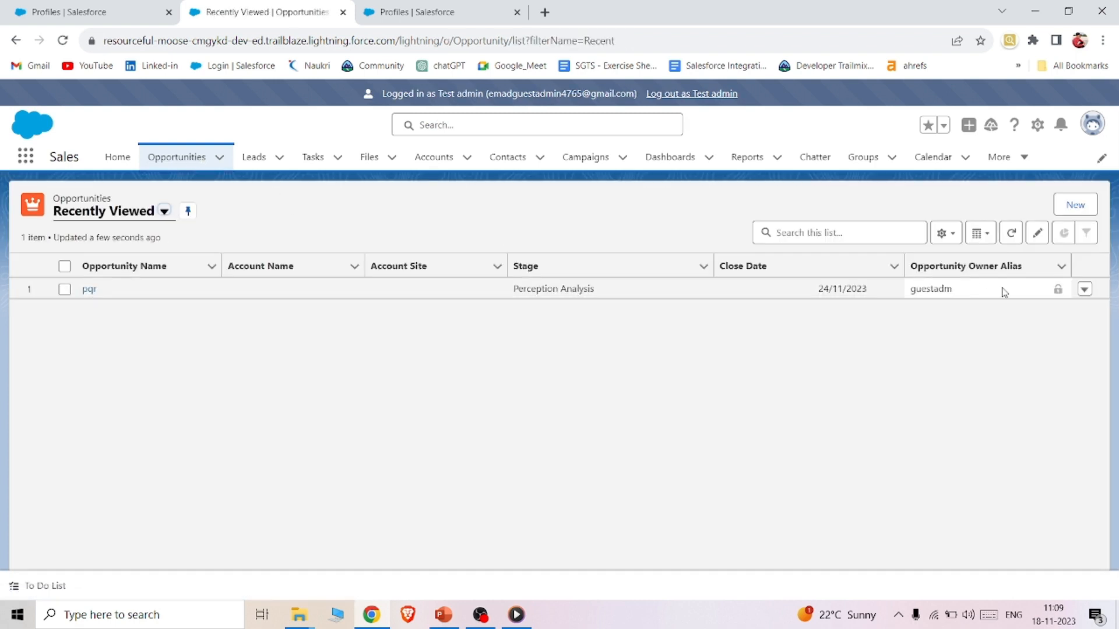
left_click(1085, 291)
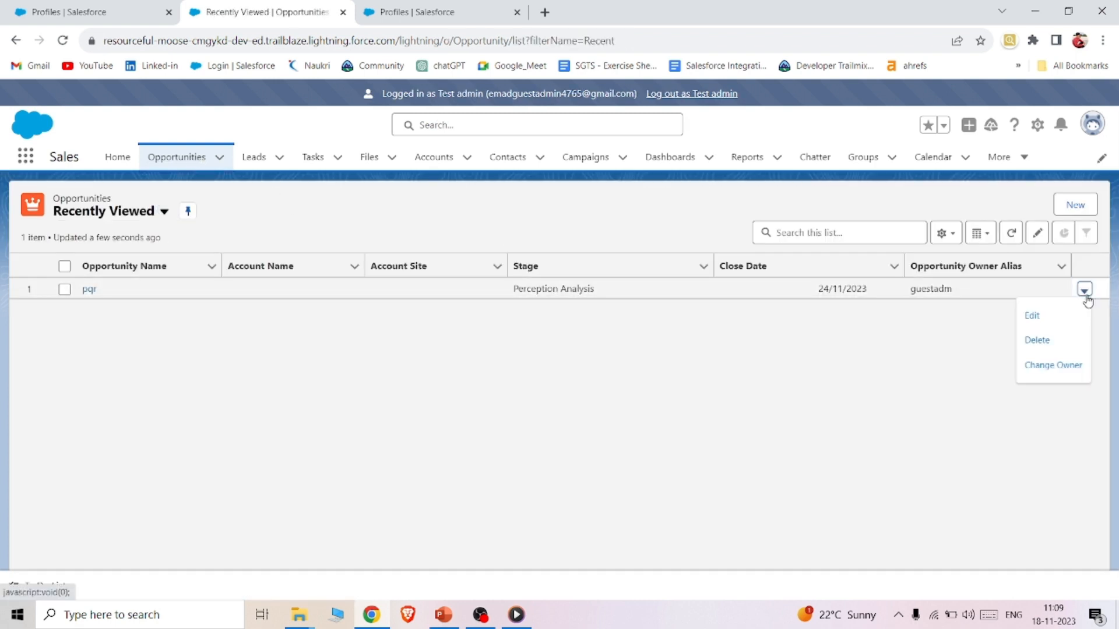
left_click(1037, 340)
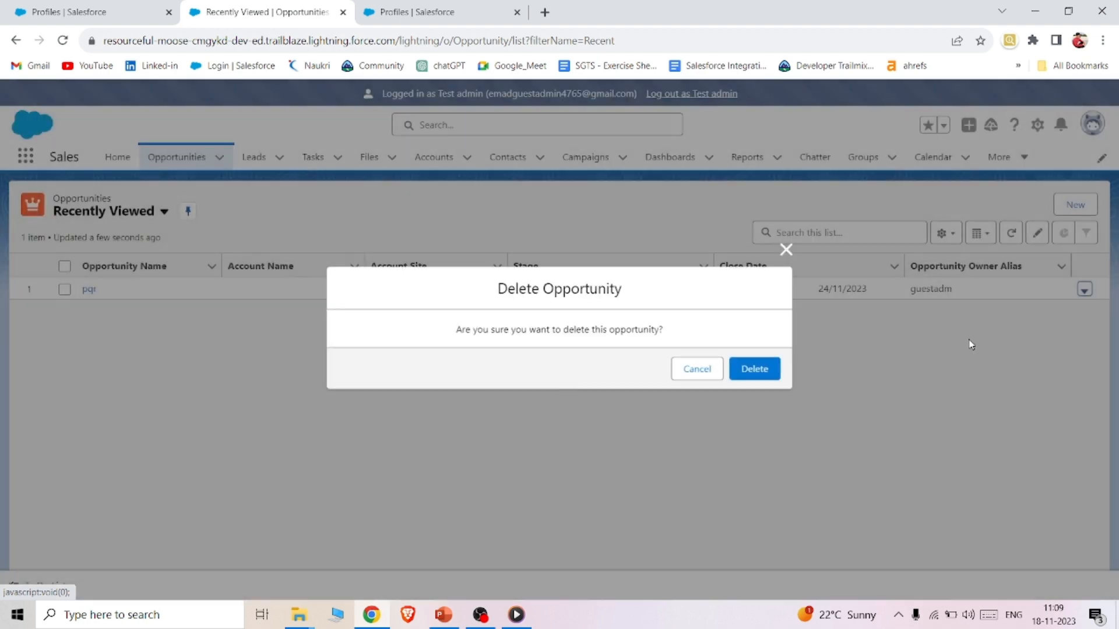
left_click(766, 370)
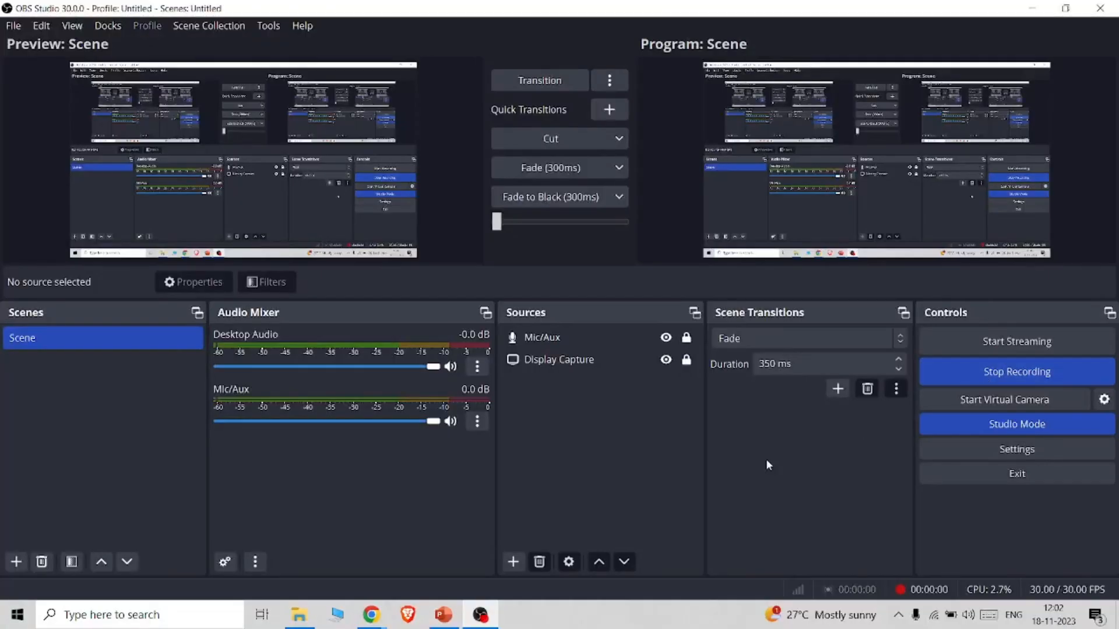
Switch to the Salesforce Setup window in Chrome, find Profiles and open the Demo User profile
mouse_move(371, 614)
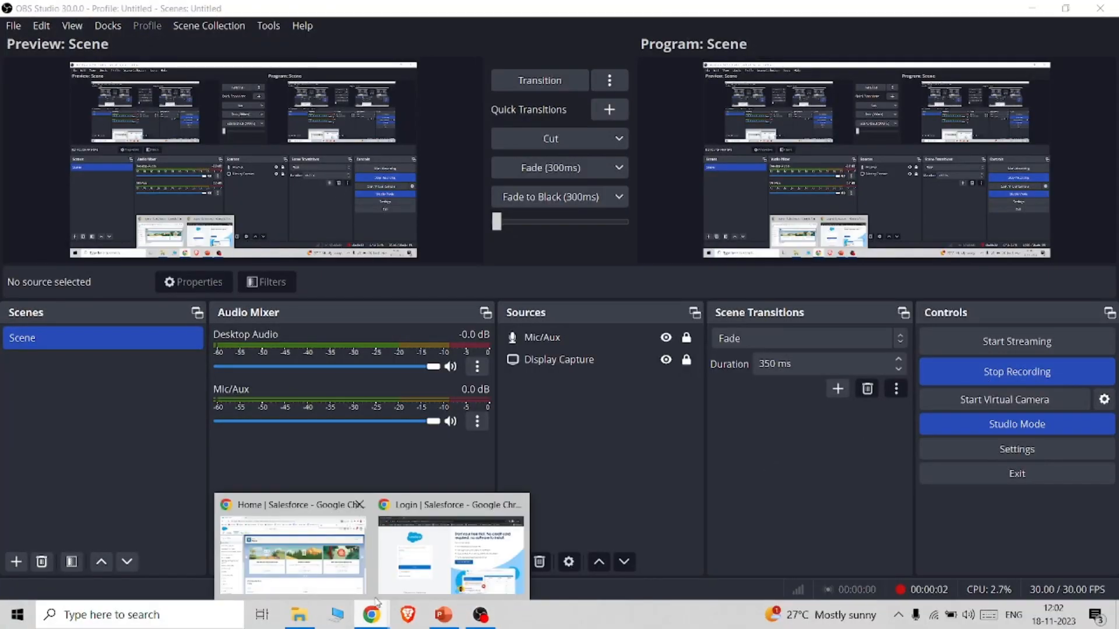
left_click(316, 572)
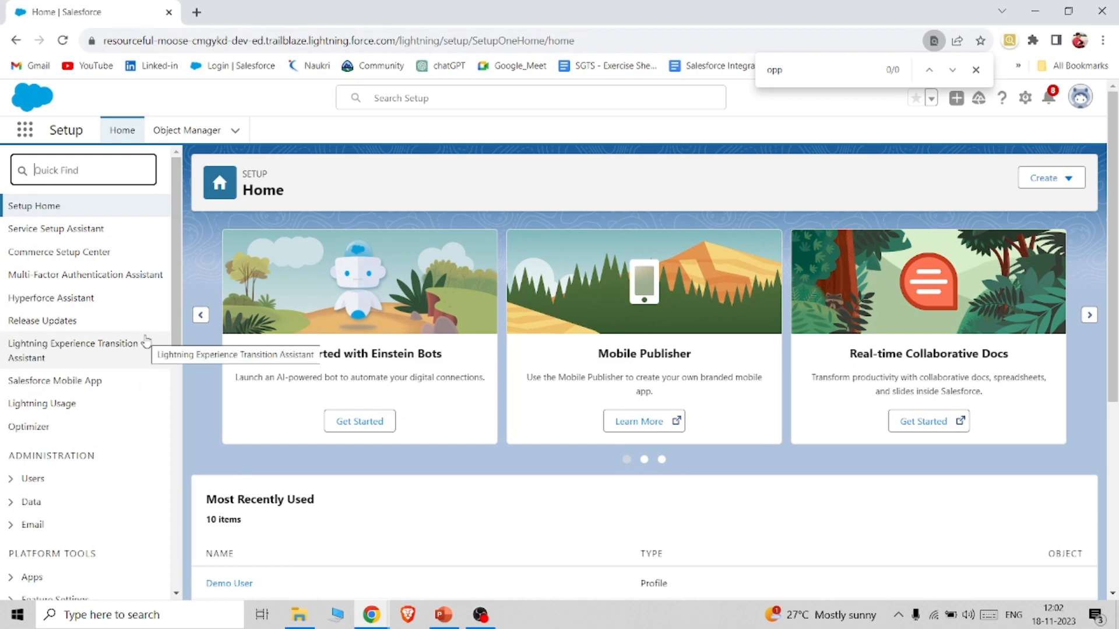
type("profil")
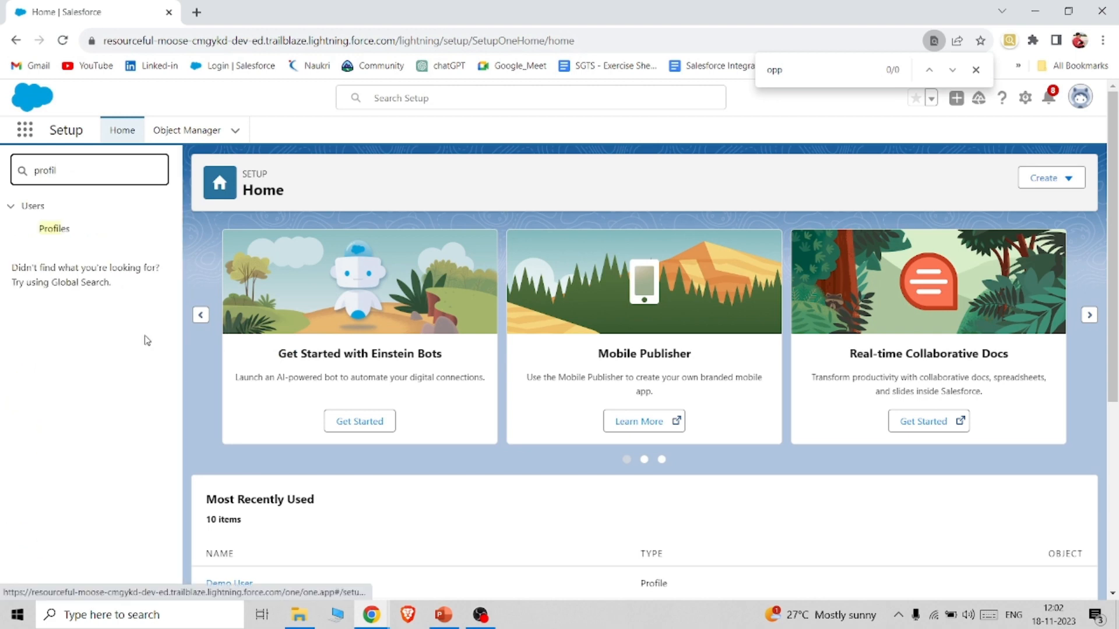
left_click(59, 233)
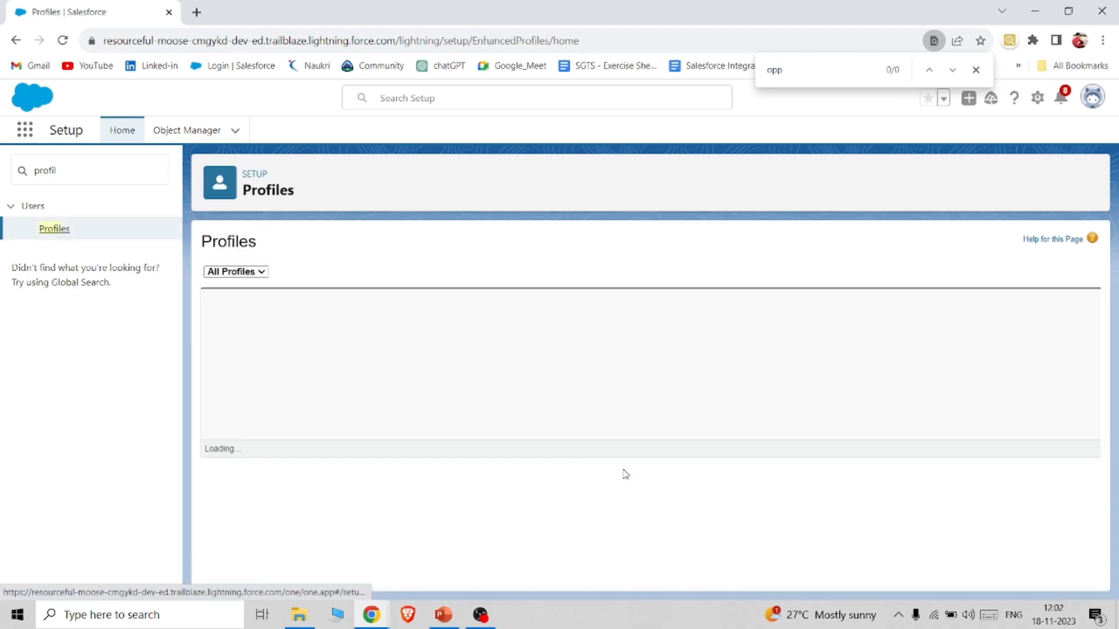
scroll(324, 489, "down", 3)
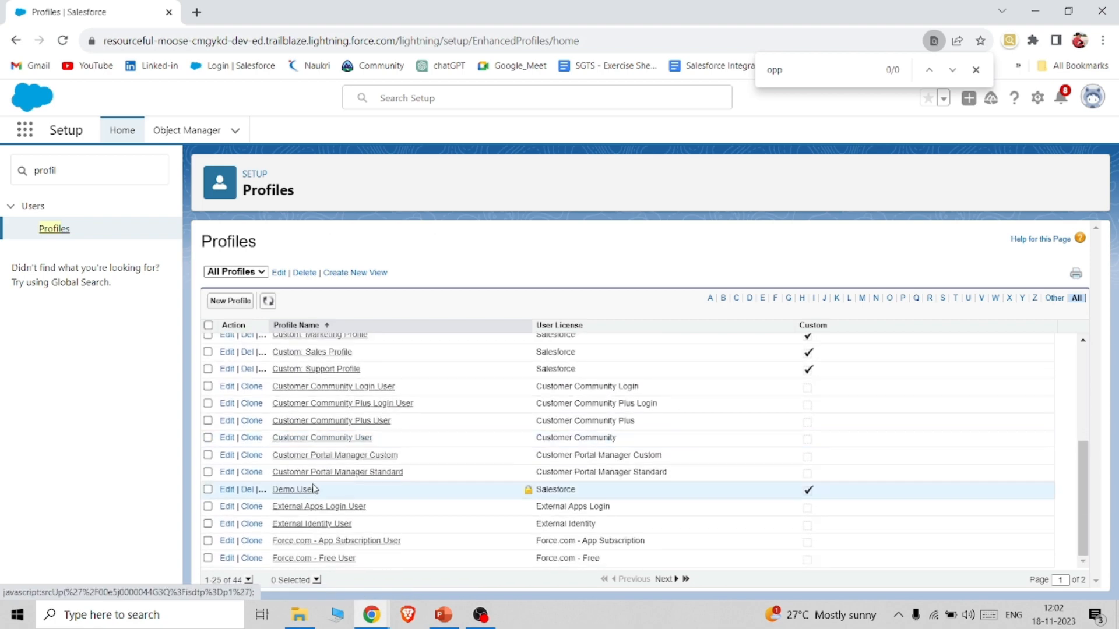
left_click(324, 488)
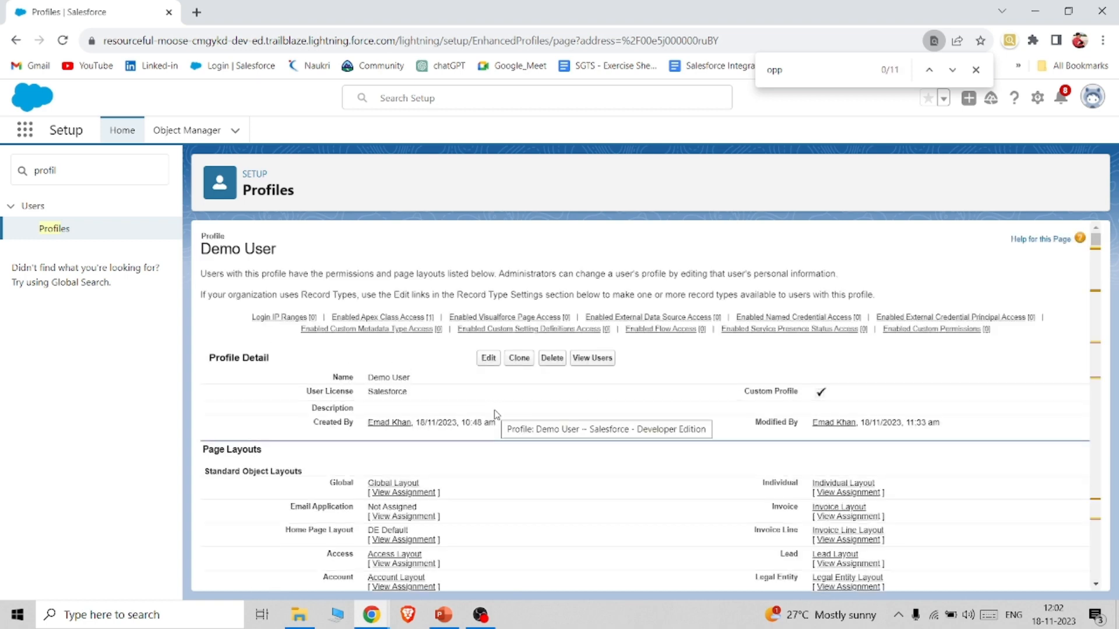
left_click(488, 358)
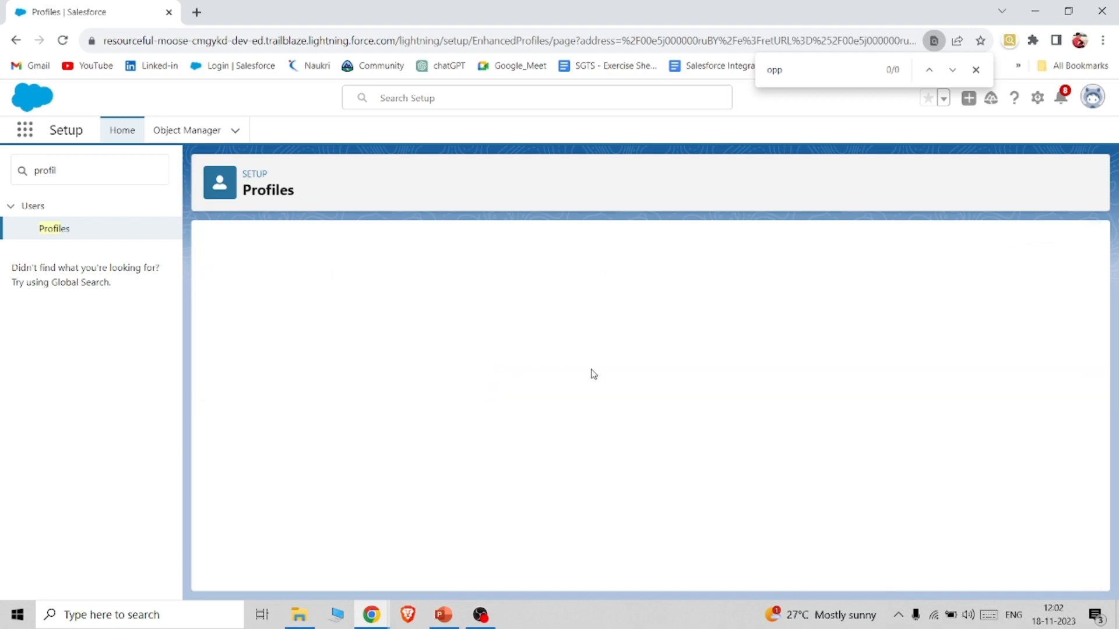
scroll(593, 374, "down", 10)
scroll(592, 374, "down", 15)
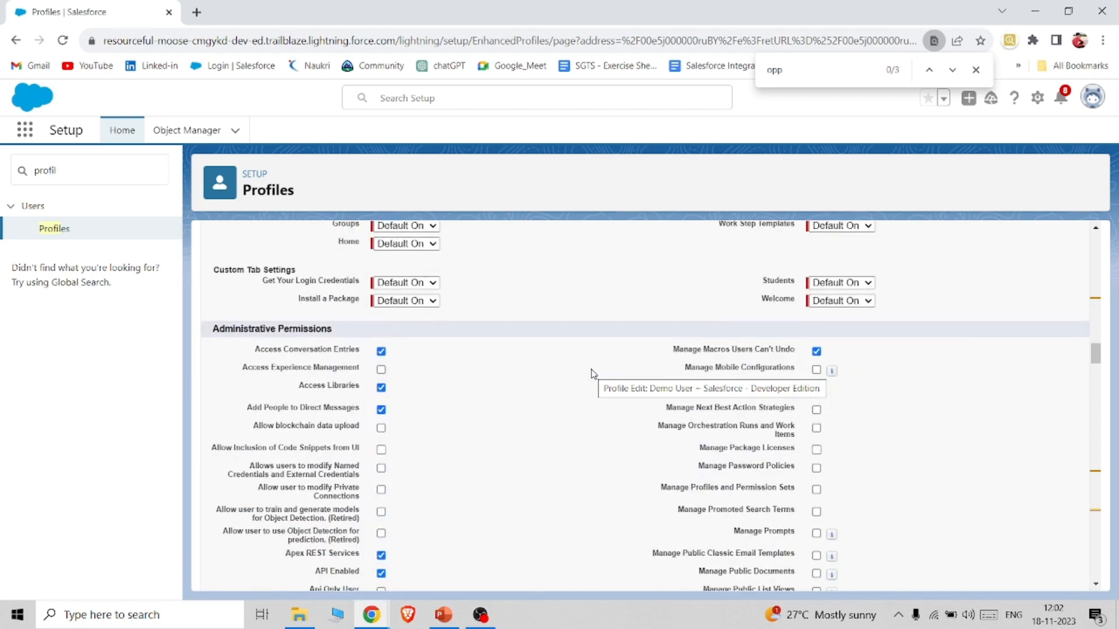
scroll(592, 374, "down", 15)
scroll(592, 373, "down", 10)
scroll(592, 373, "up", 10)
scroll(592, 373, "up", 10)
scroll(592, 373, "up", 10)
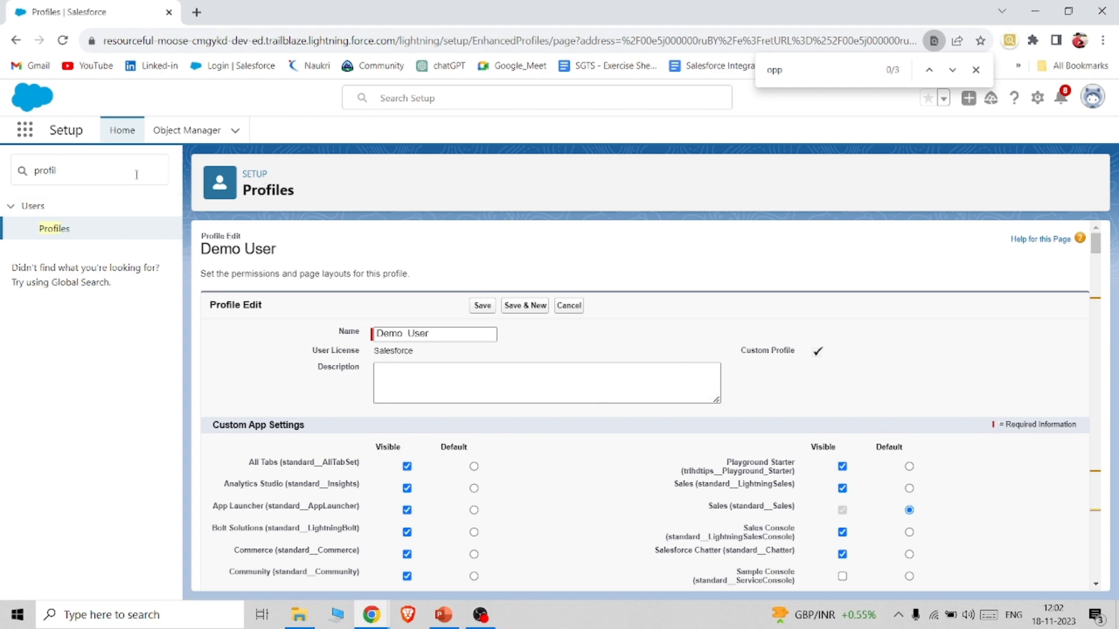
left_click(15, 40)
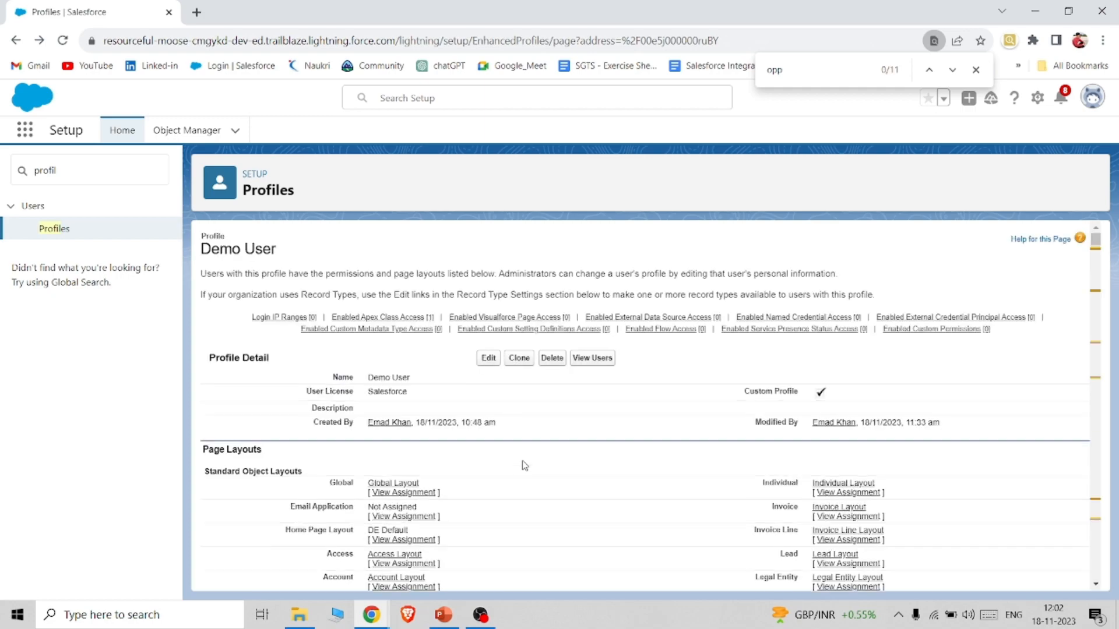
Open the Account field-level security settings of the Demo User profile
scroll(525, 465, "down", 10)
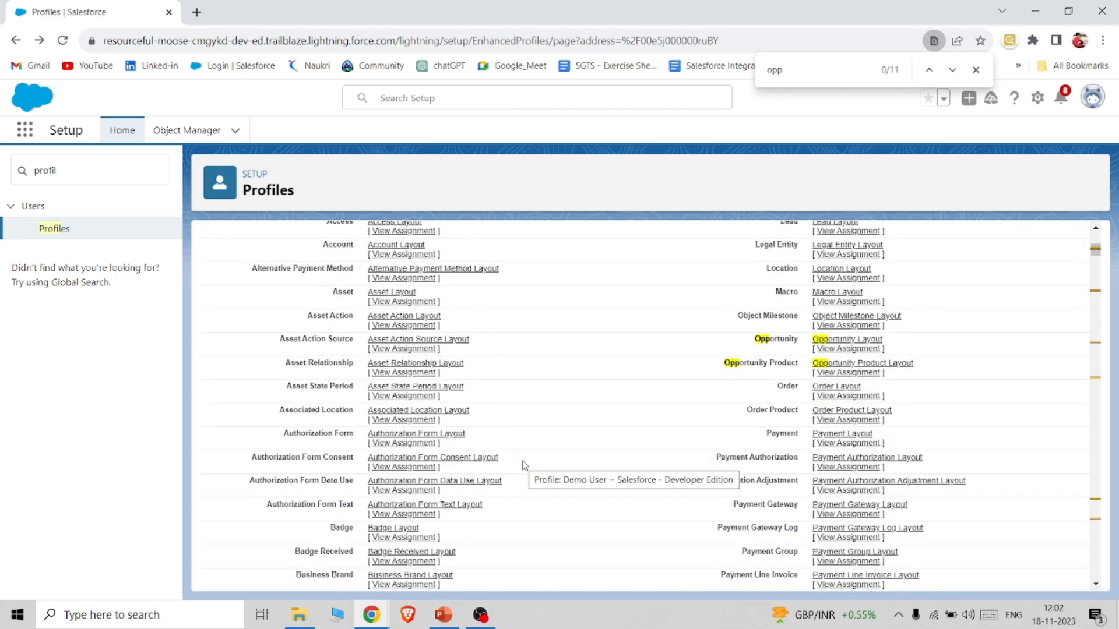
scroll(524, 465, "down", 15)
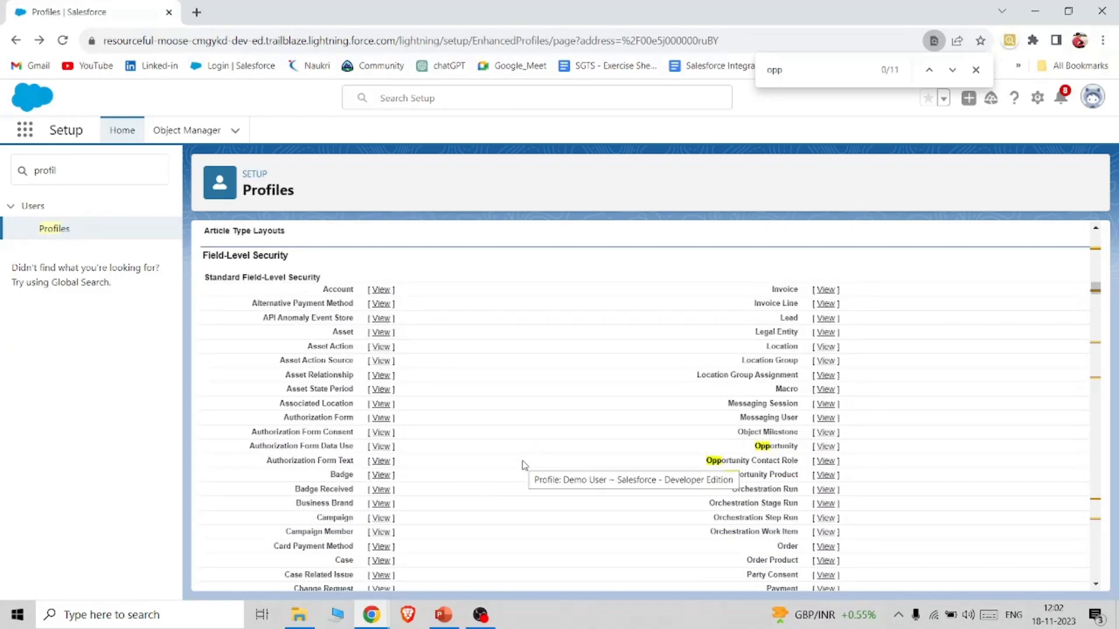
scroll(524, 465, "down", 1)
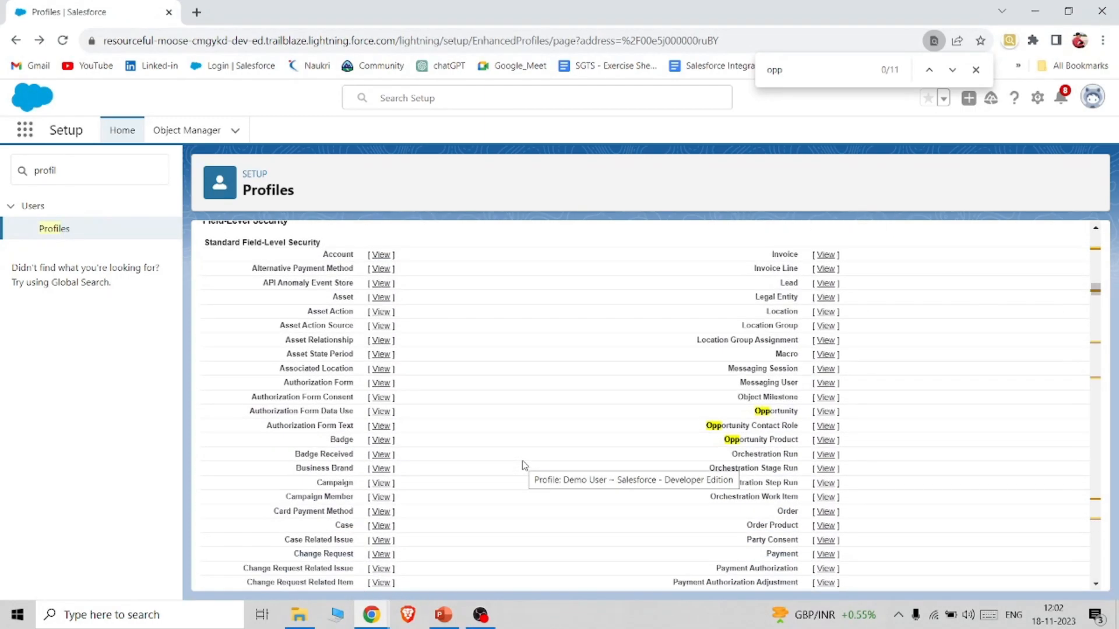
left_click(377, 254)
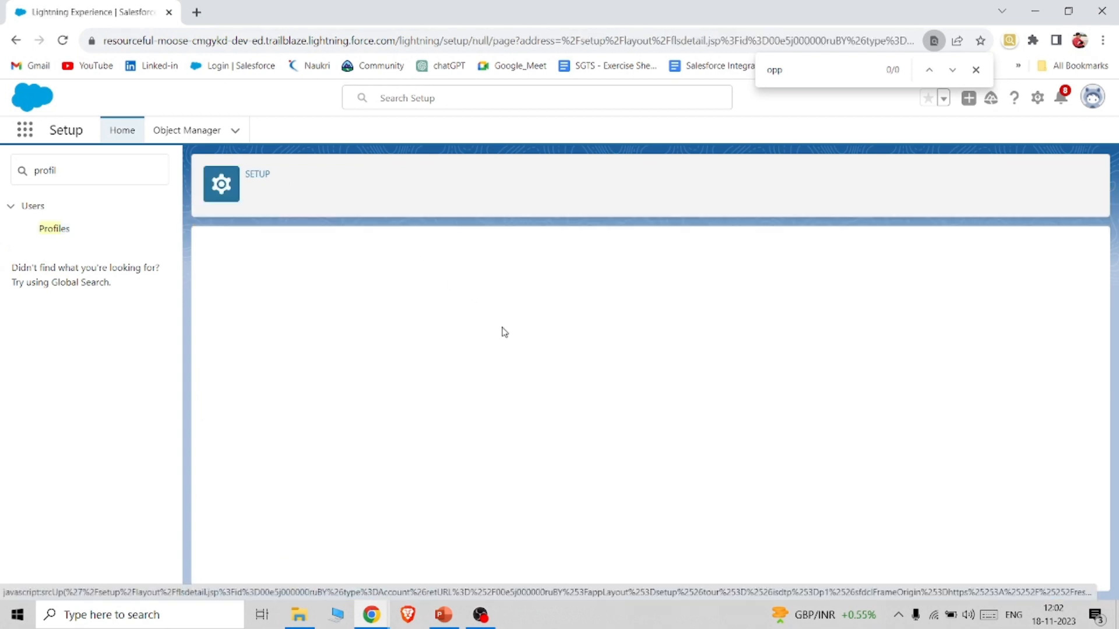
Review the read and edit access granted on each Account field for the Demo User profile
scroll(502, 331, "down", 7)
scroll(503, 331, "up", 7)
scroll(502, 331, "down", 2)
scroll(502, 331, "down", 2)
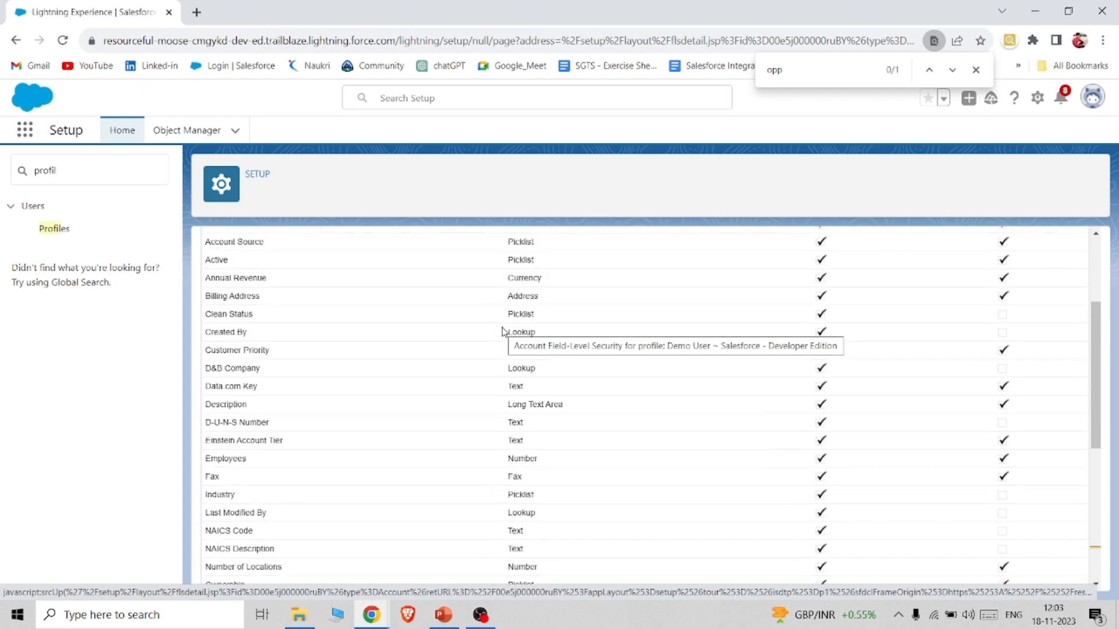
scroll(502, 331, "up", 4)
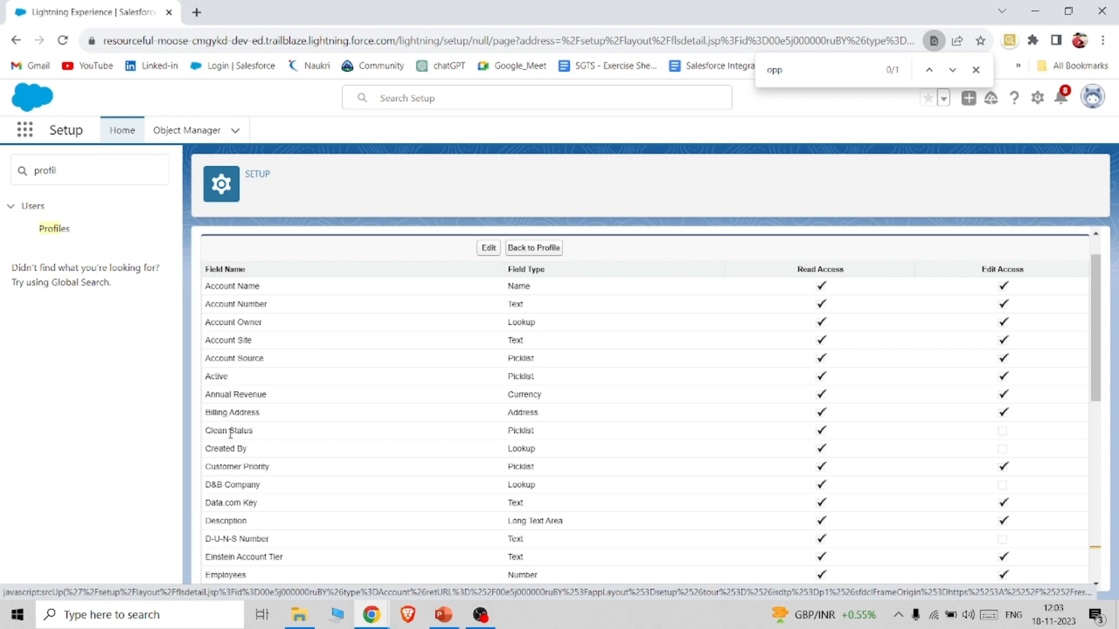
scroll(289, 384, "down", 3)
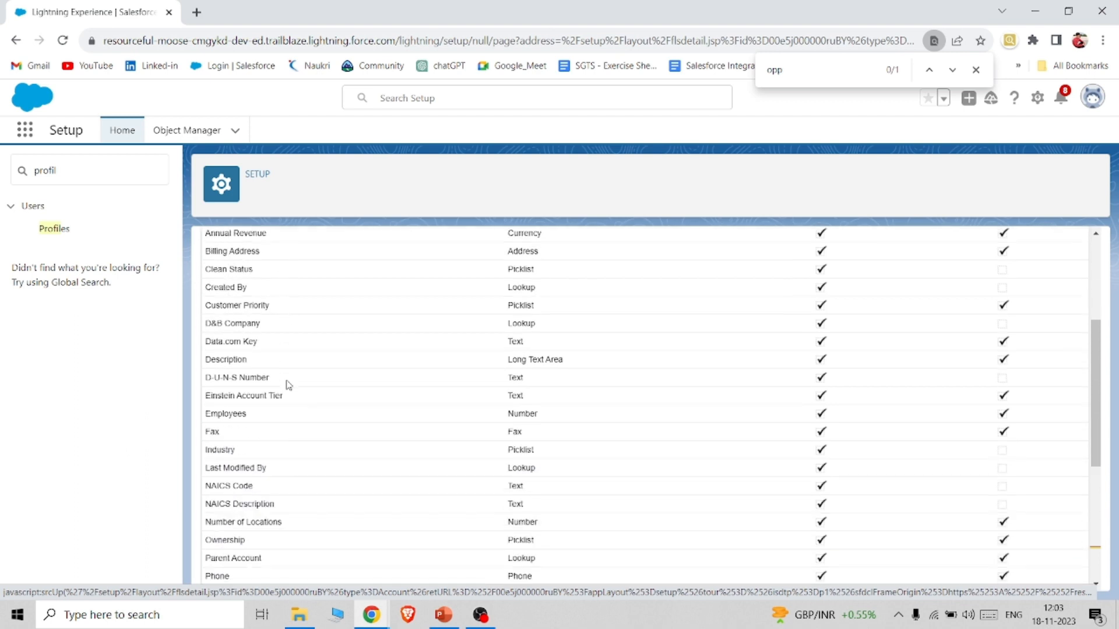
scroll(690, 452, "up", 4)
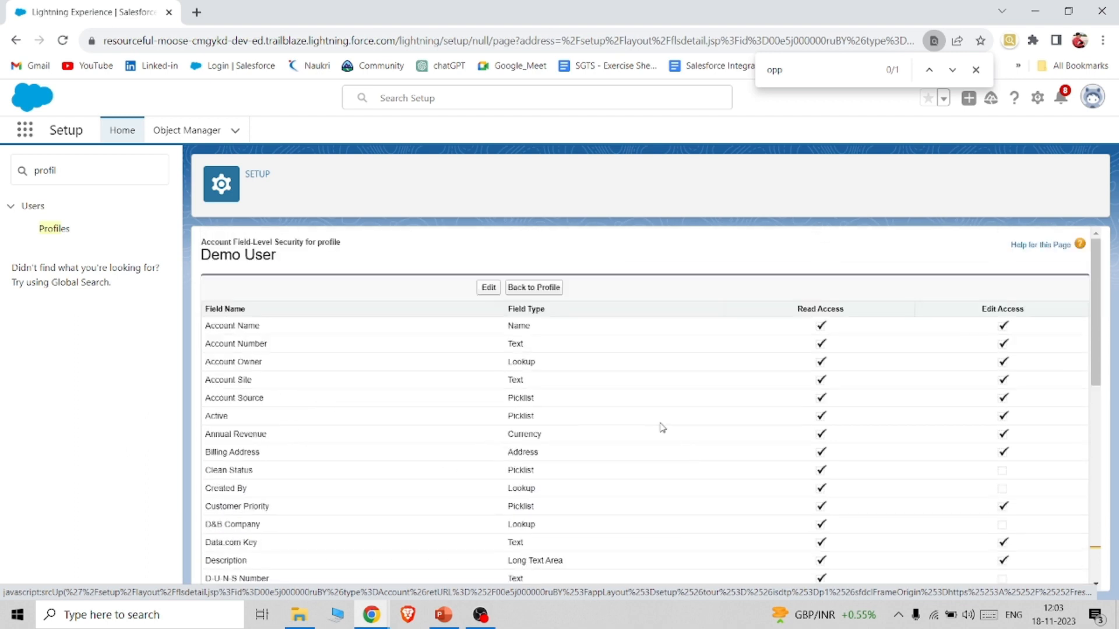
Remove Read Access to the Industry field in the Account field-level security and save the change
left_click(488, 288)
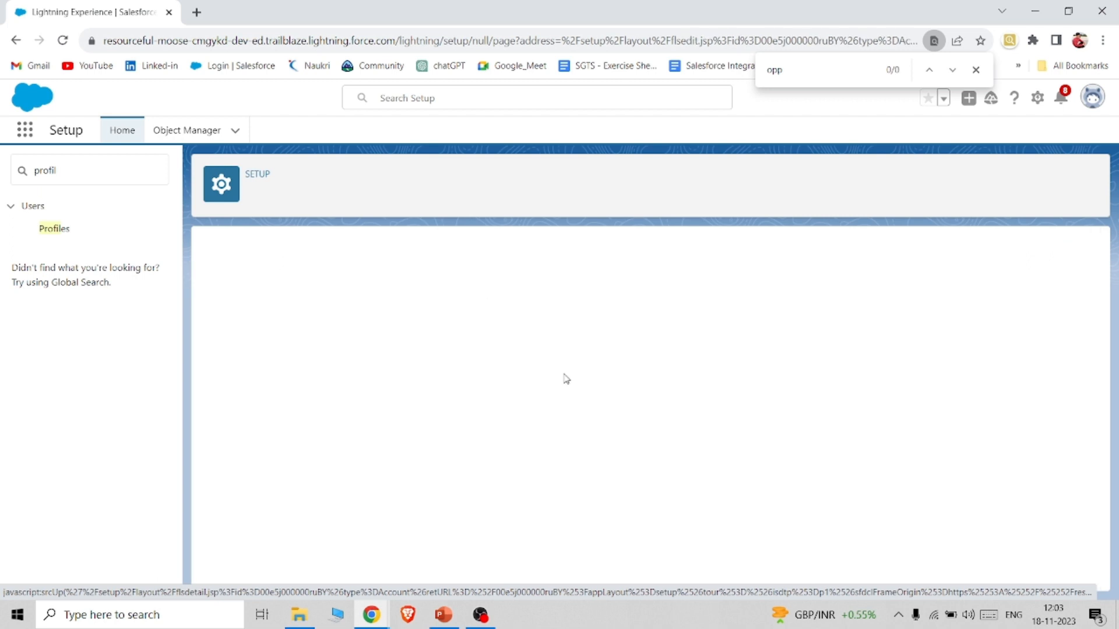
scroll(565, 379, "down", 4)
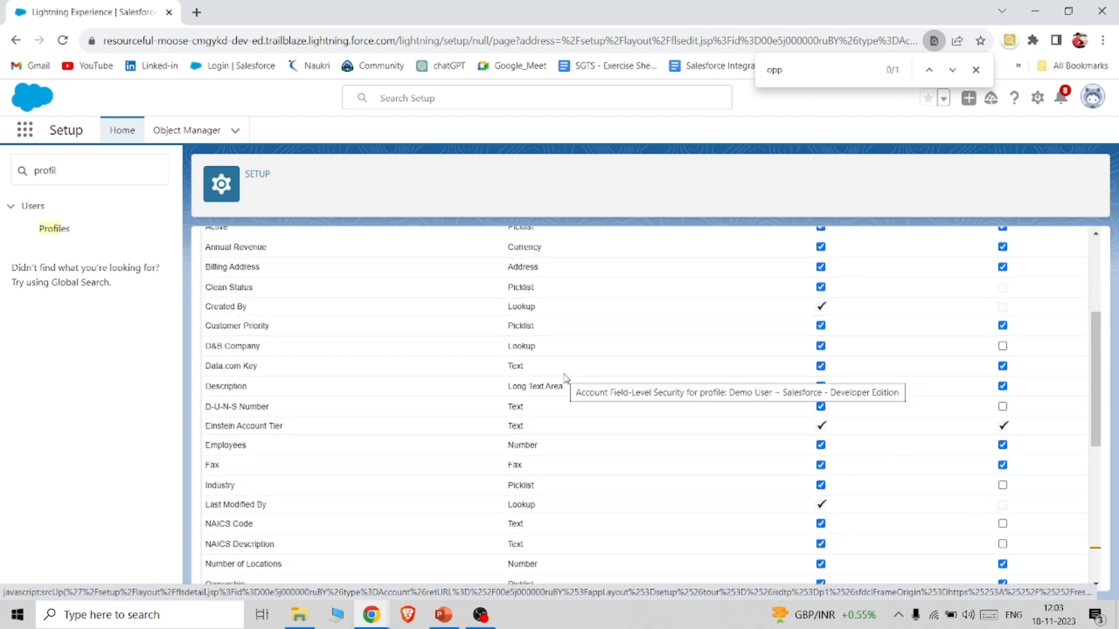
scroll(429, 426, "down", 1)
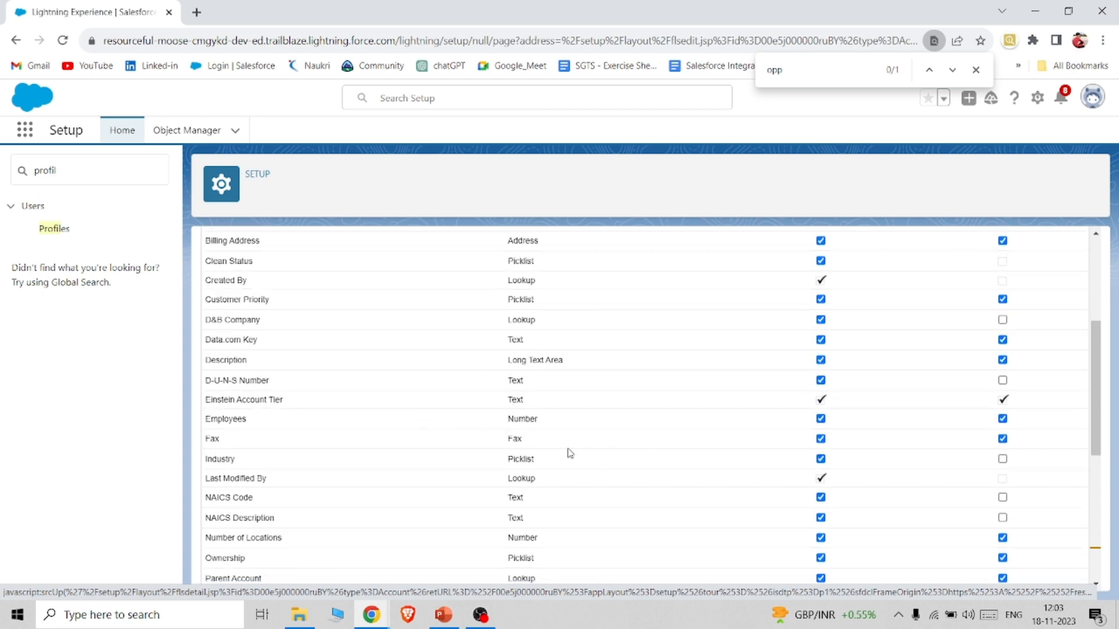
left_click(821, 459)
scroll(883, 417, "up", 4)
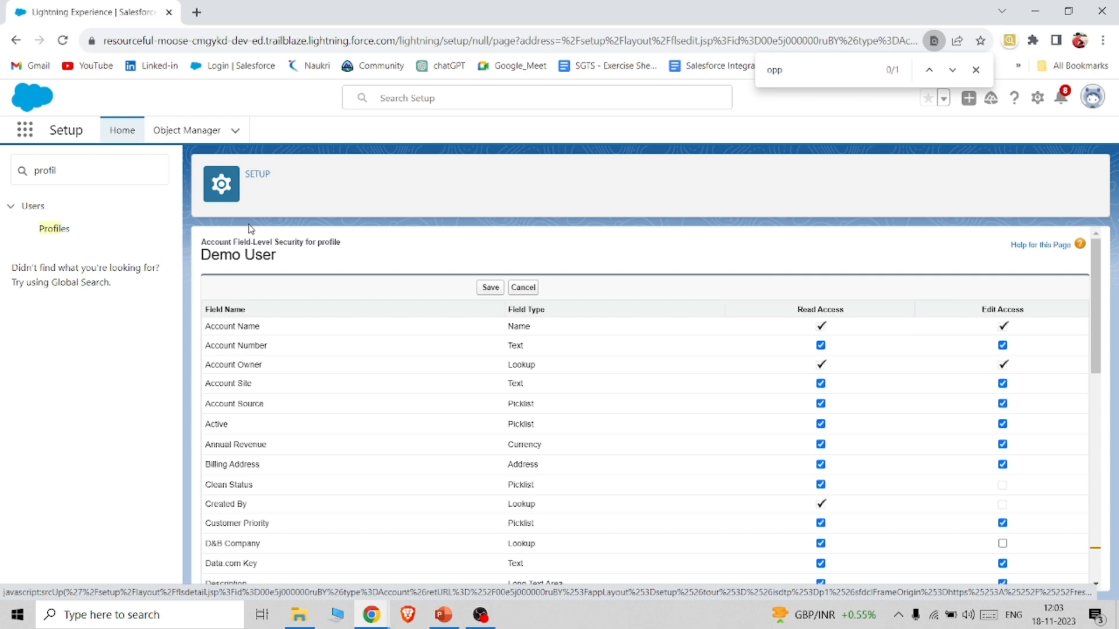
left_click(489, 288)
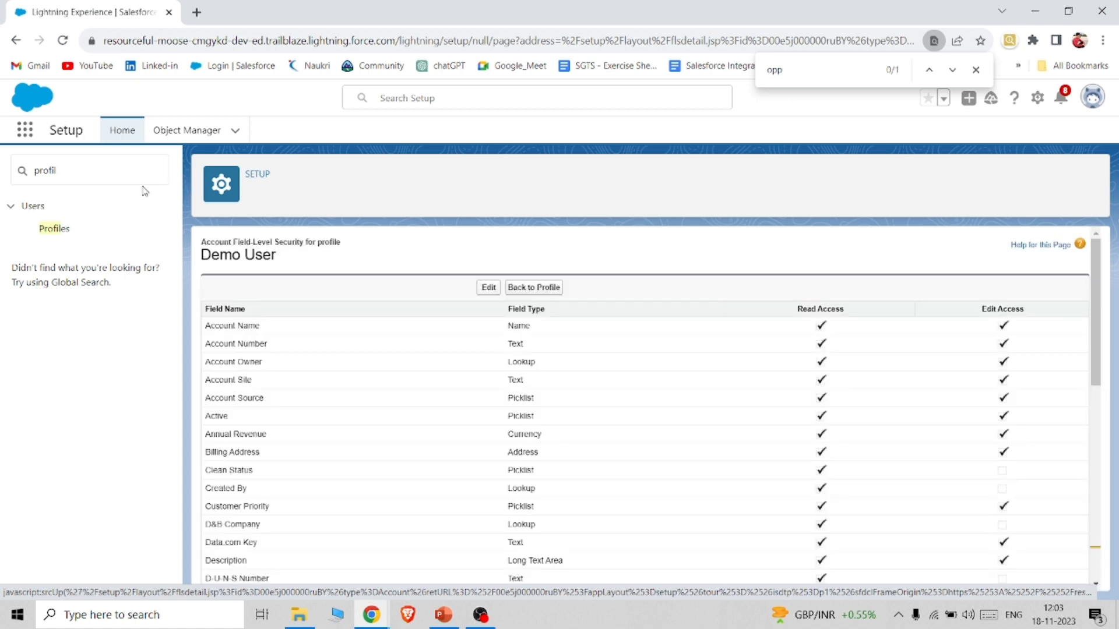
Find the Users list in Setup and log in as the test user assigned to the Demo User profile
double_click(100, 178)
key("BackSpace")
type("user")
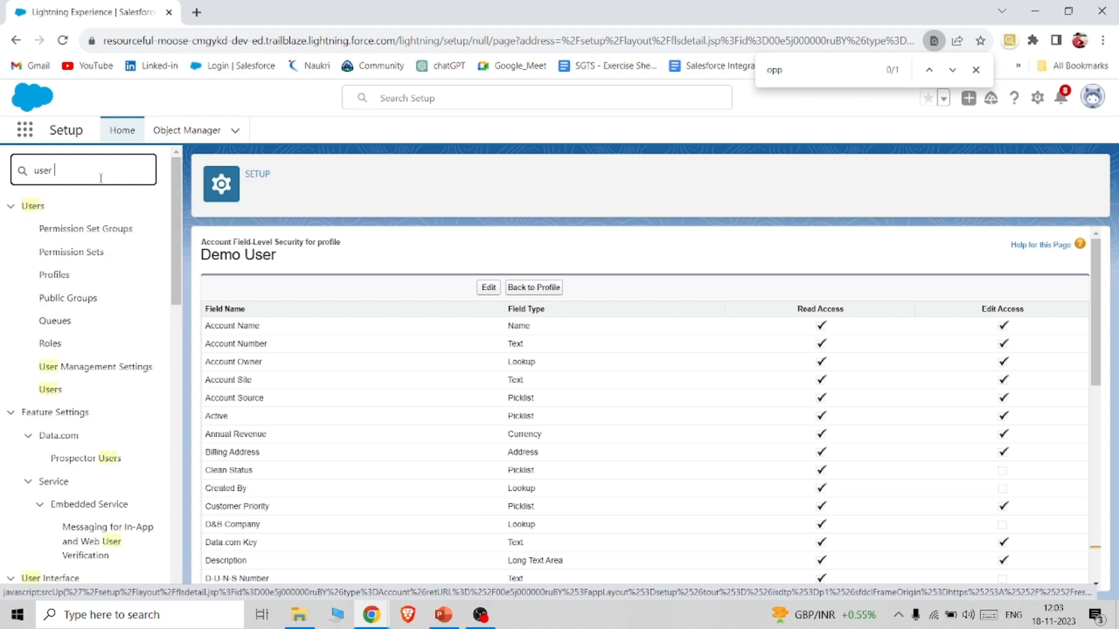
left_click(50, 389)
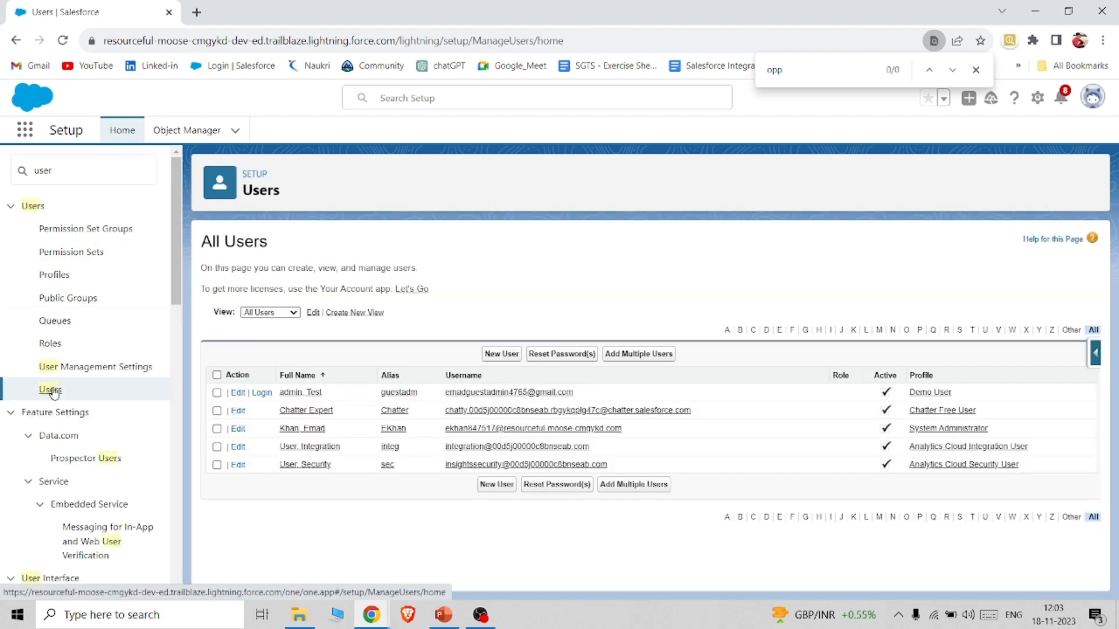
left_click(262, 396)
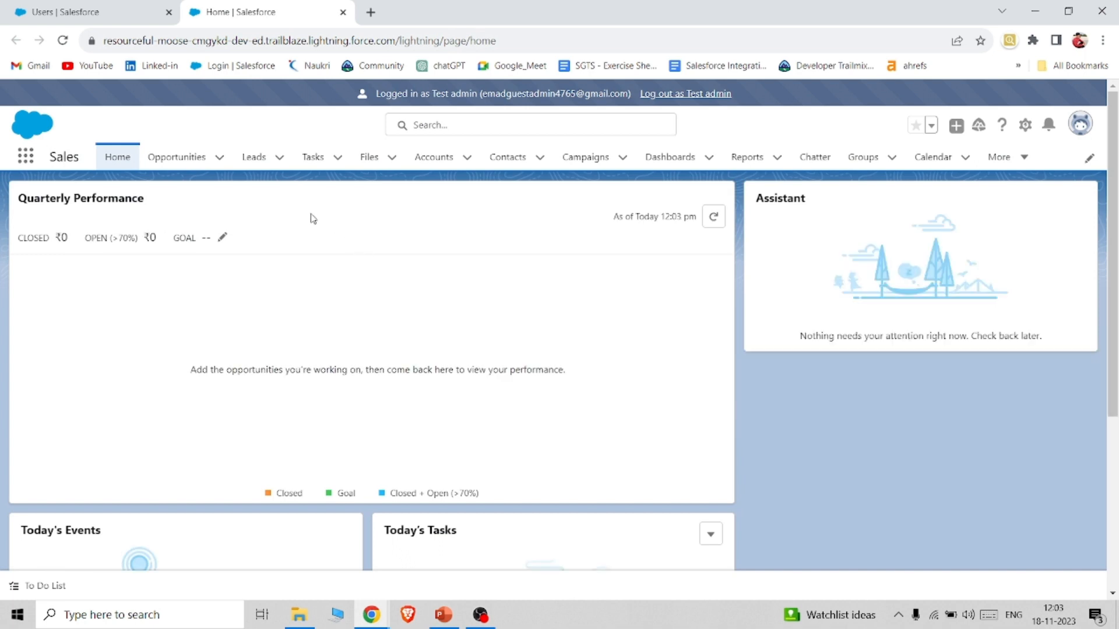
Open the abc account from the Accounts list as the test user and show its details
left_click(429, 160)
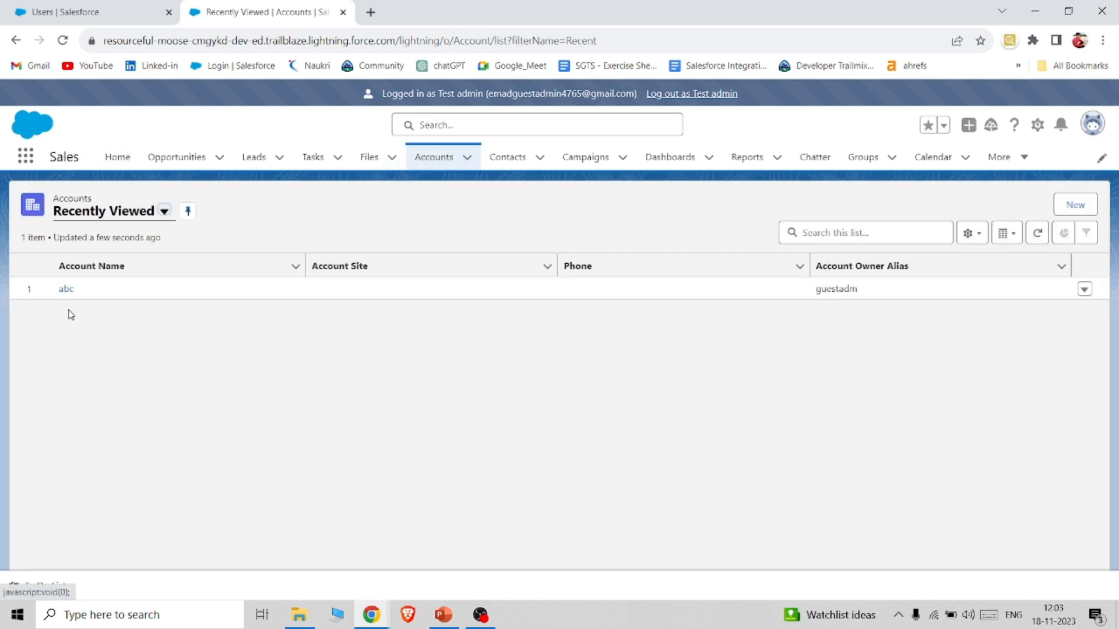
left_click(61, 290)
left_click(123, 309)
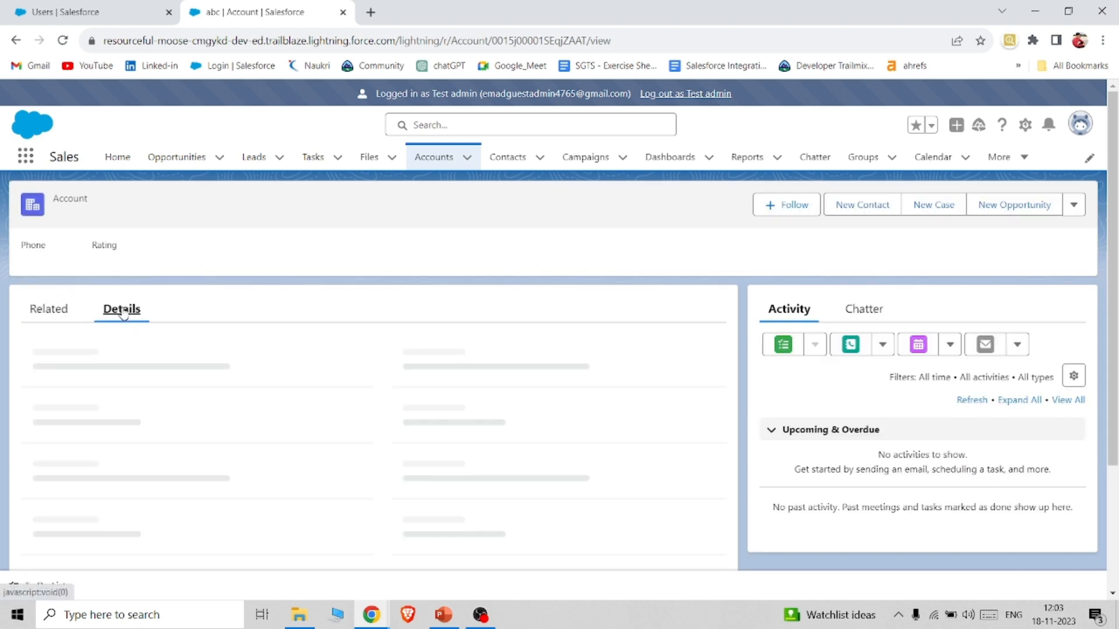
Search the abc account's details page for the Industry field using the text "ind"
scroll(318, 433, "down", 2)
scroll(318, 433, "down", 5)
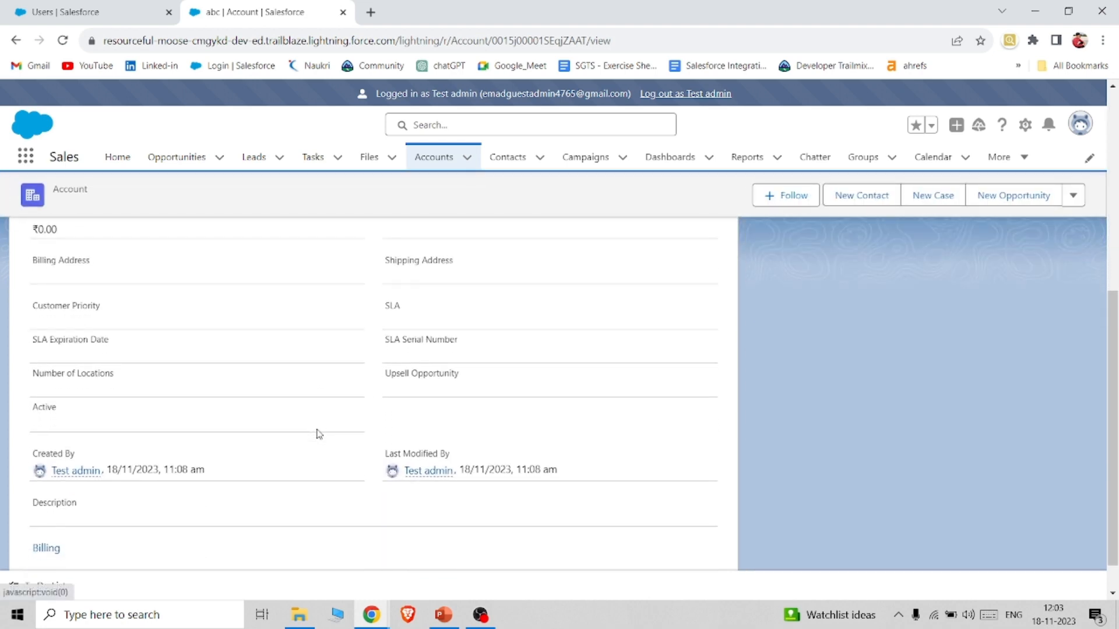
key("ctrl+f")
type("oppo")
key("BackSpace")
key("BackSpace")
key("BackSpace")
key("BackSpace")
type("ind")
scroll(217, 526, "down", 1)
scroll(230, 494, "up", 2)
scroll(230, 493, "up", 5)
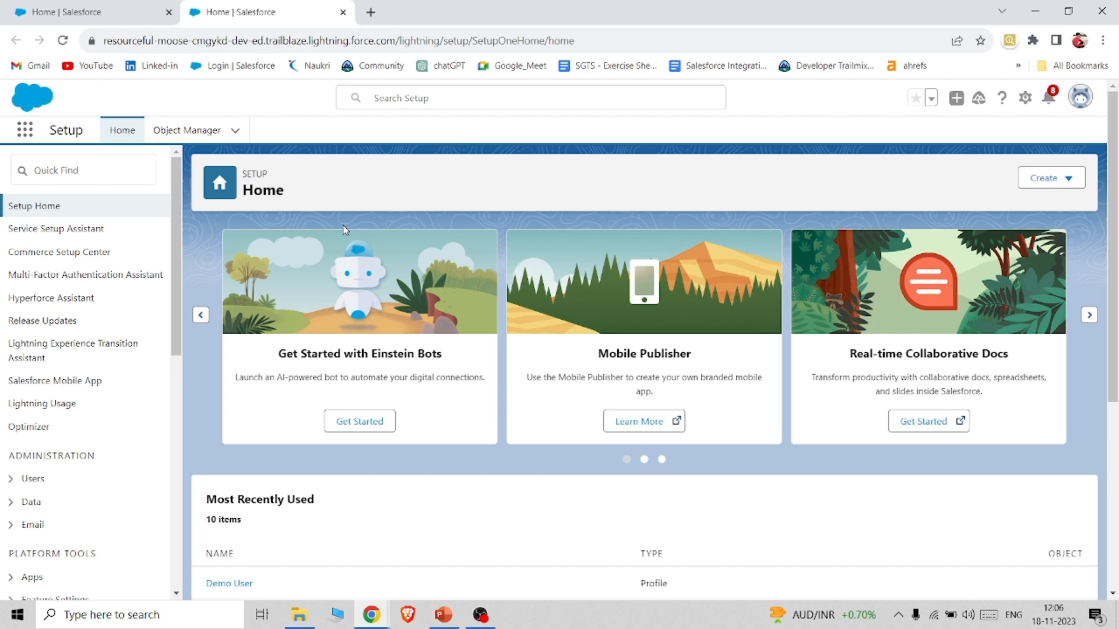
Find Permission Sets in Setup and start creating a new permission set
left_click(123, 166)
type("permi")
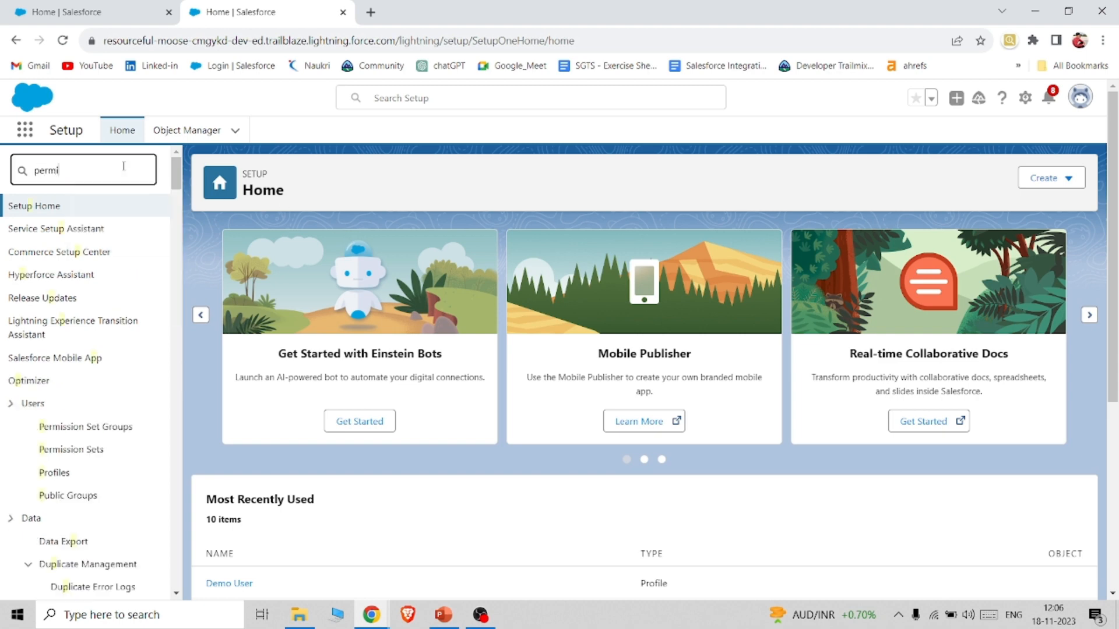
left_click(75, 259)
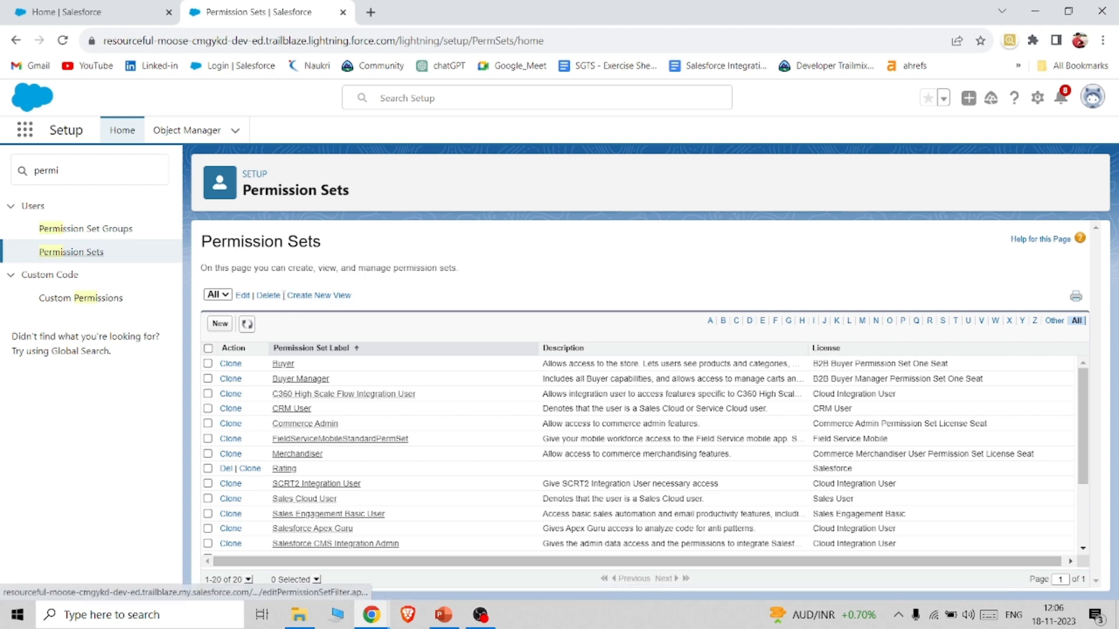
left_click(228, 324)
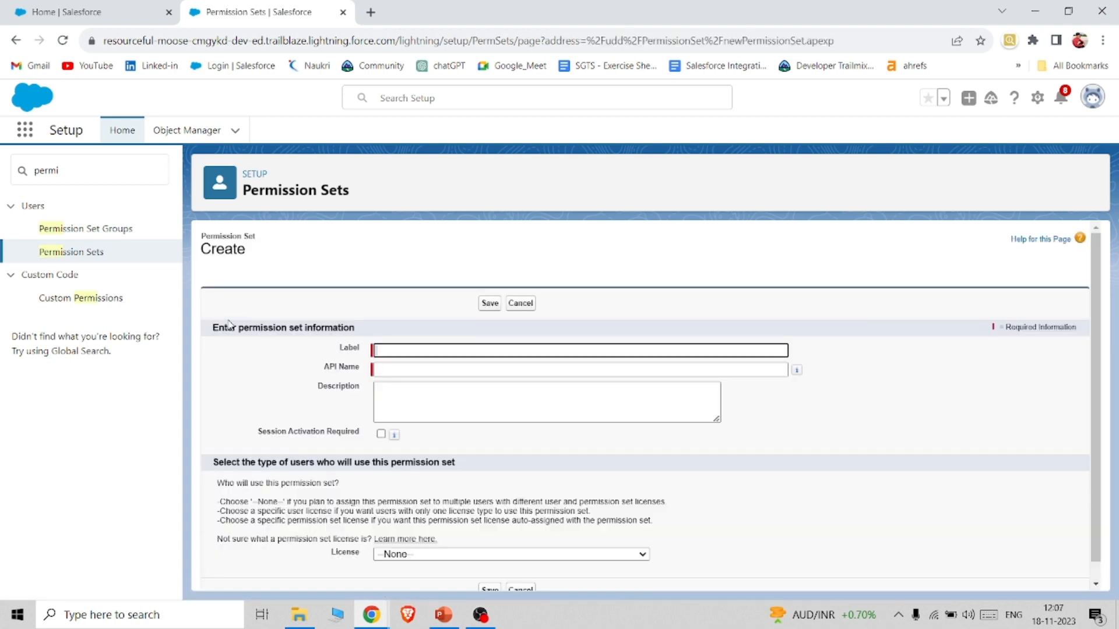
Label the new permission set "Demo ps 1" and give it the API name Demo_ps_1
type("D")
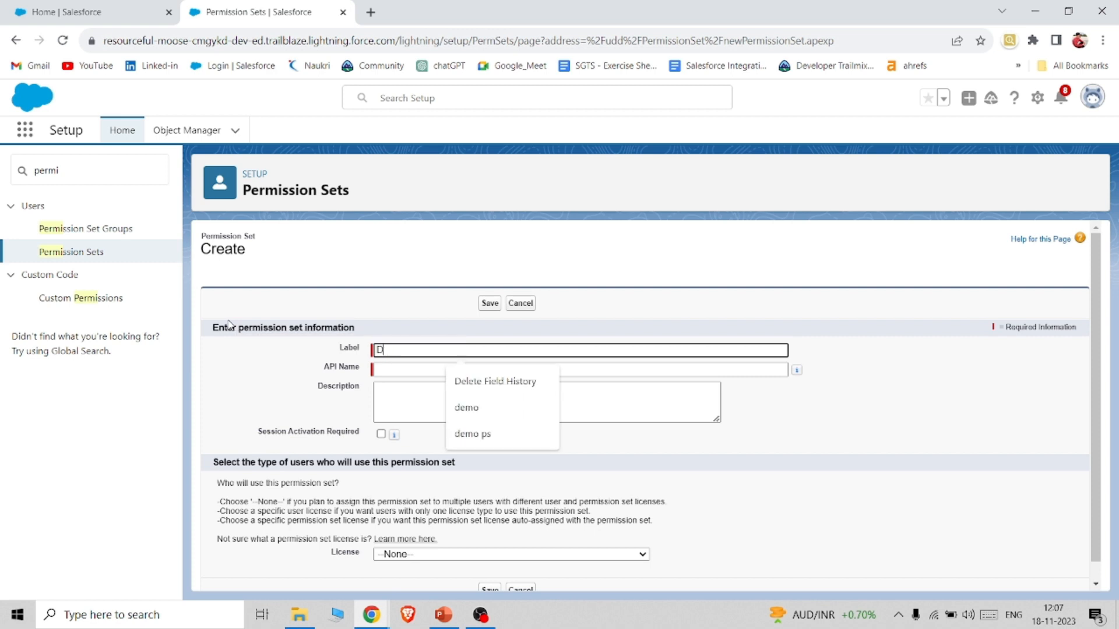
key("Tab")
type("emo")
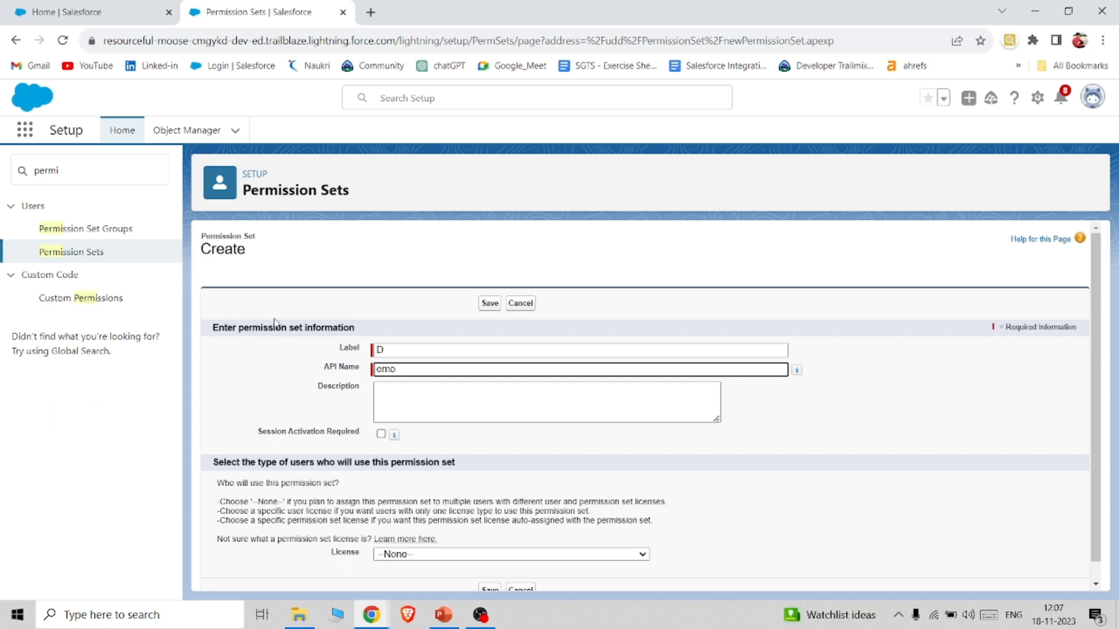
double_click(421, 369)
key("BackSpace")
left_click(405, 352)
type("emo ps 1")
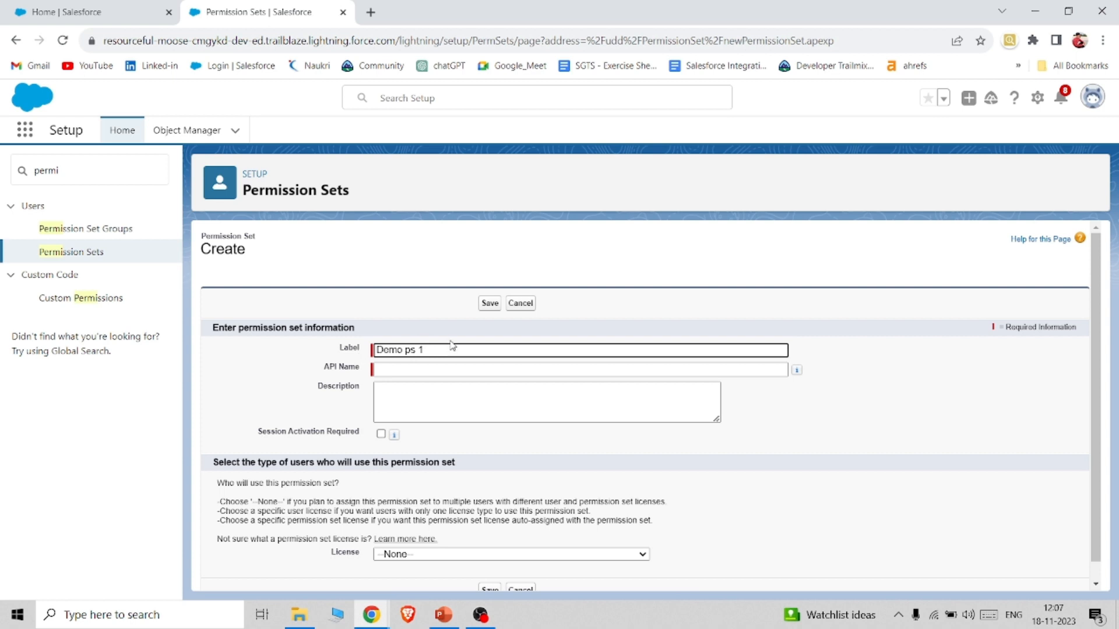
left_click_drag(444, 350, 342, 359)
key("ctrl+x")
key("ctrl+v")
left_click(384, 369)
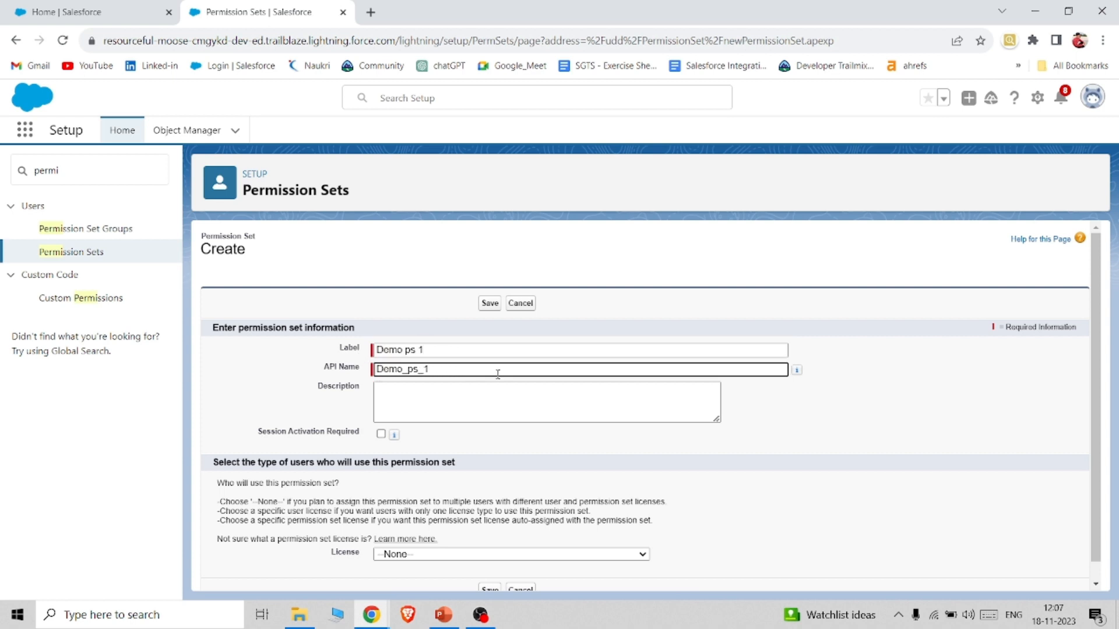
Review the Session Activation Required option and the license choices for the new permission set
scroll(498, 373, "down", 1)
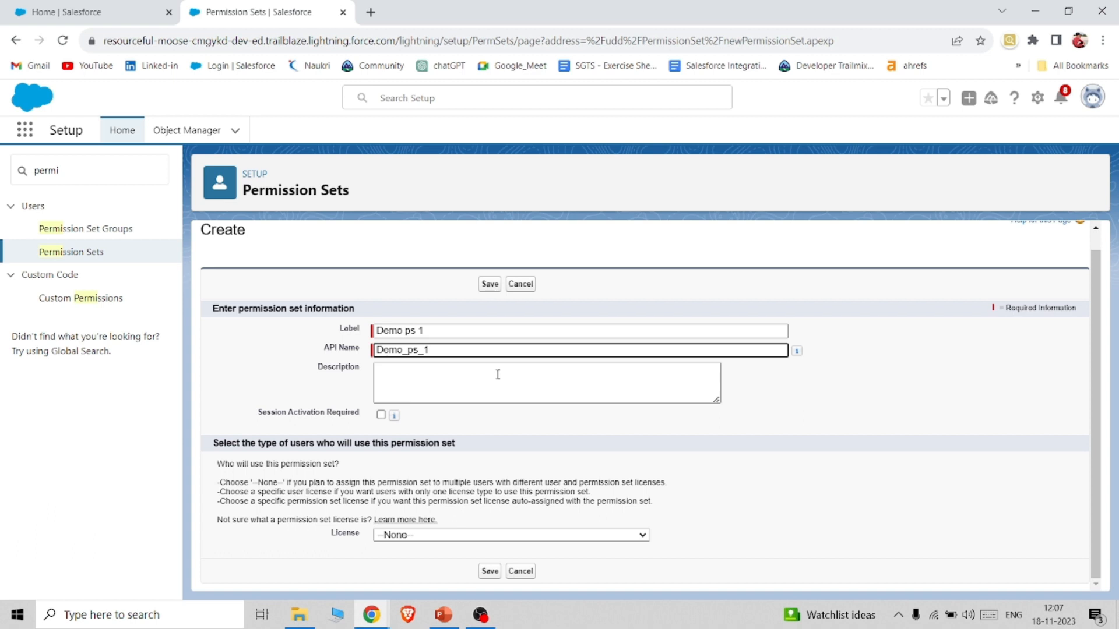
mouse_move(393, 417)
left_click(472, 535)
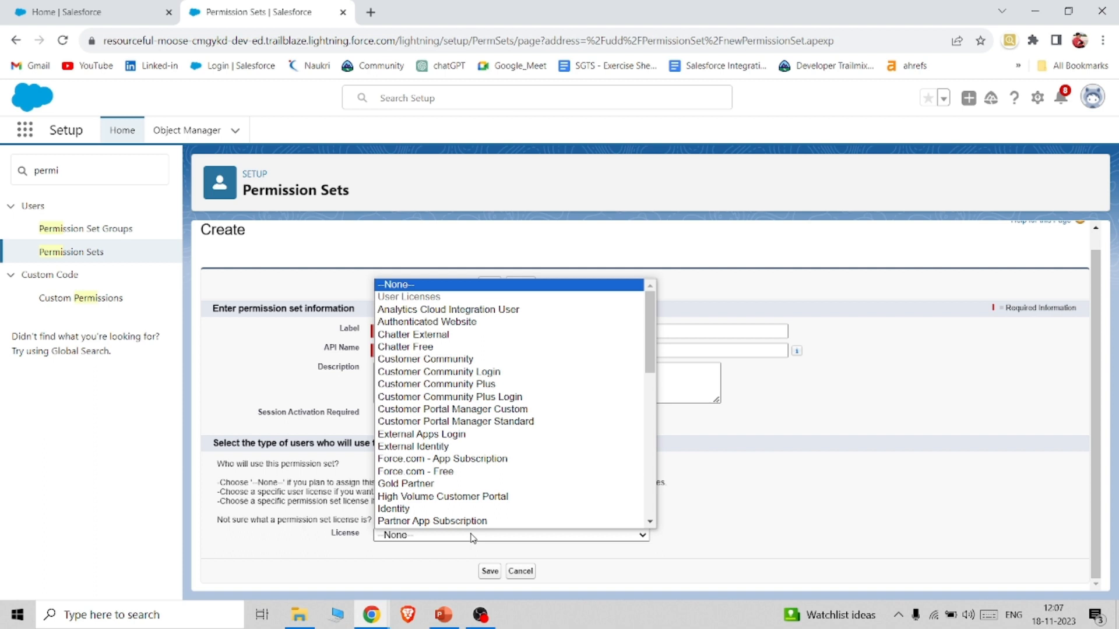
left_click(757, 519)
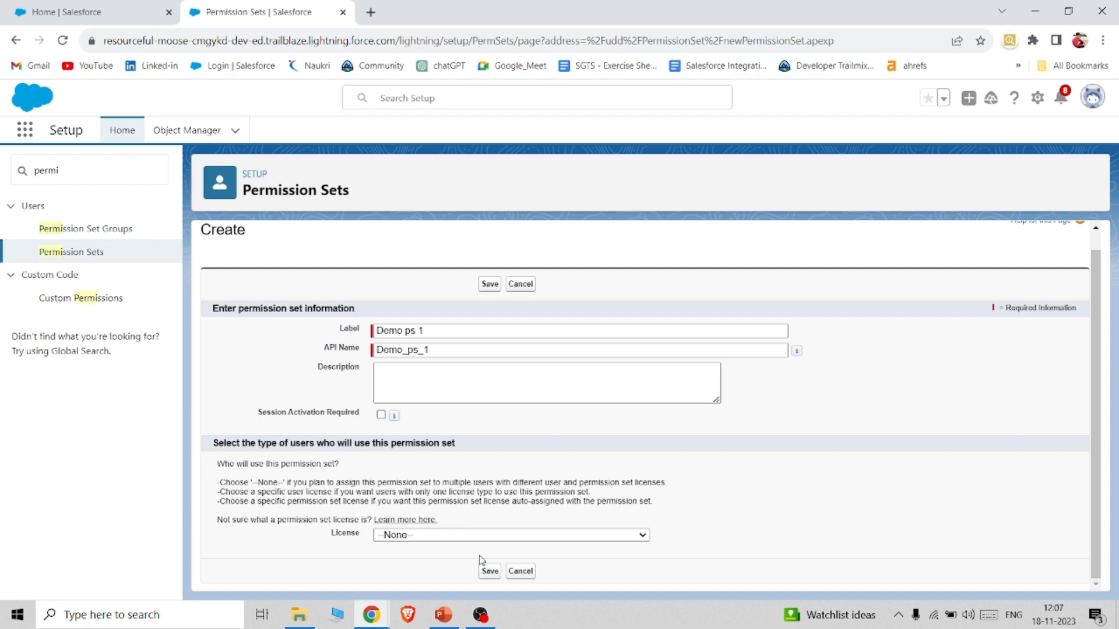
left_click(460, 535)
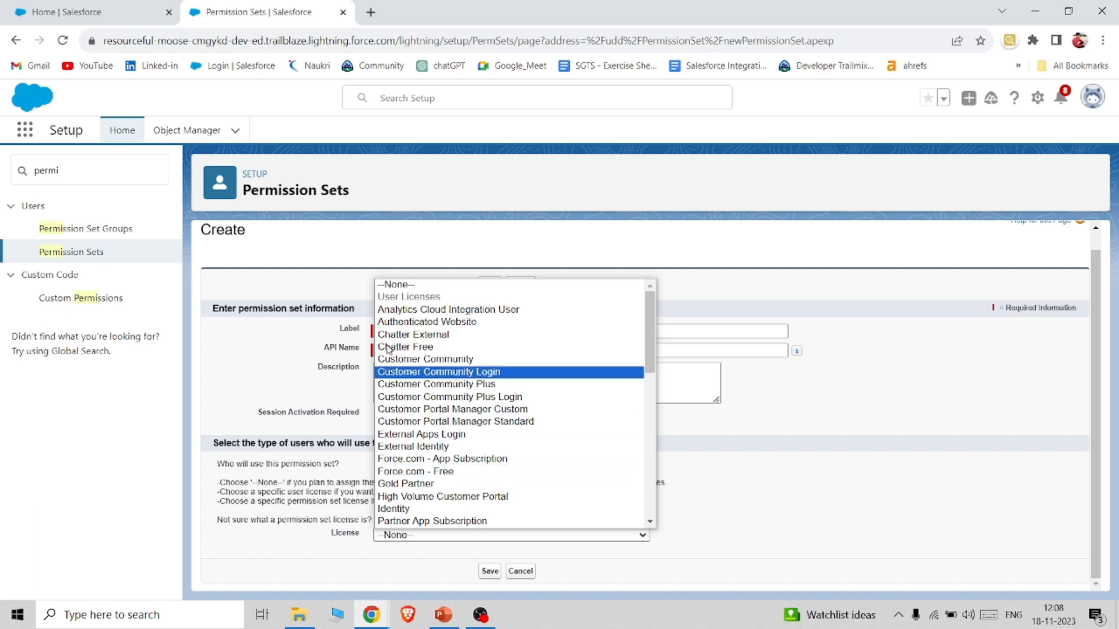
Open Setup in a separate browser tab and bring up the Users list
left_click(129, 38)
left_click(103, 8)
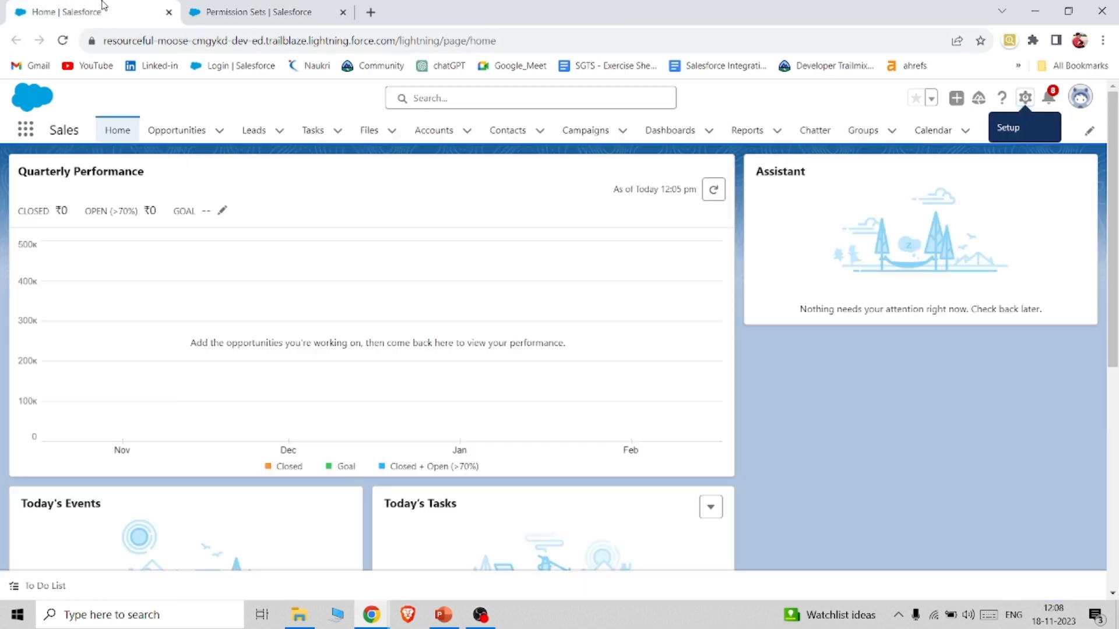
left_click(1025, 97)
left_click(989, 139)
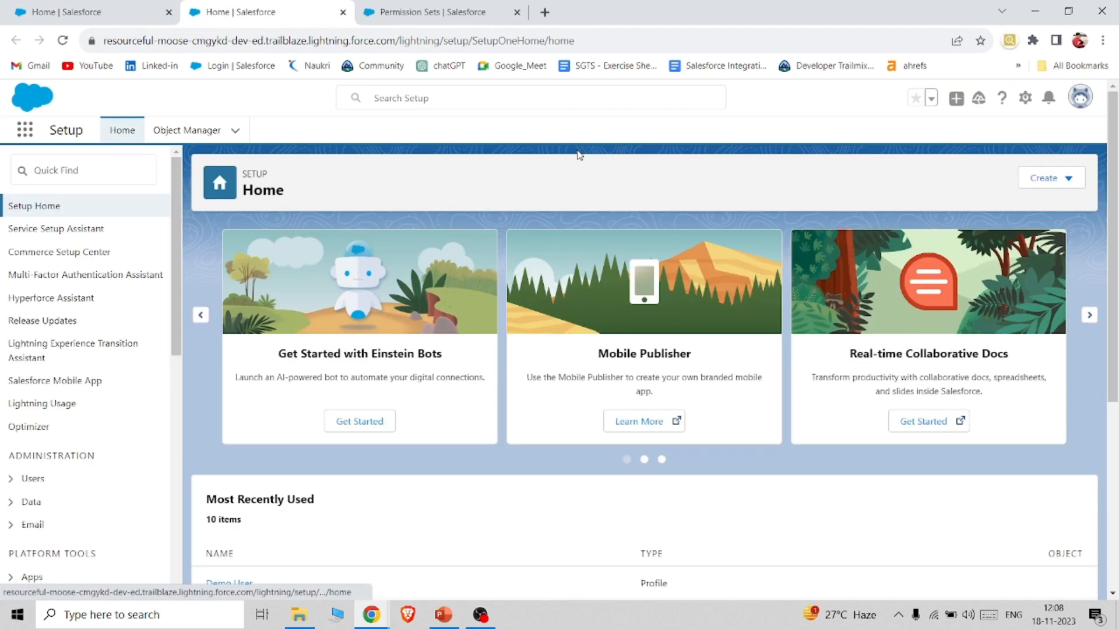
left_click(115, 167)
type("us")
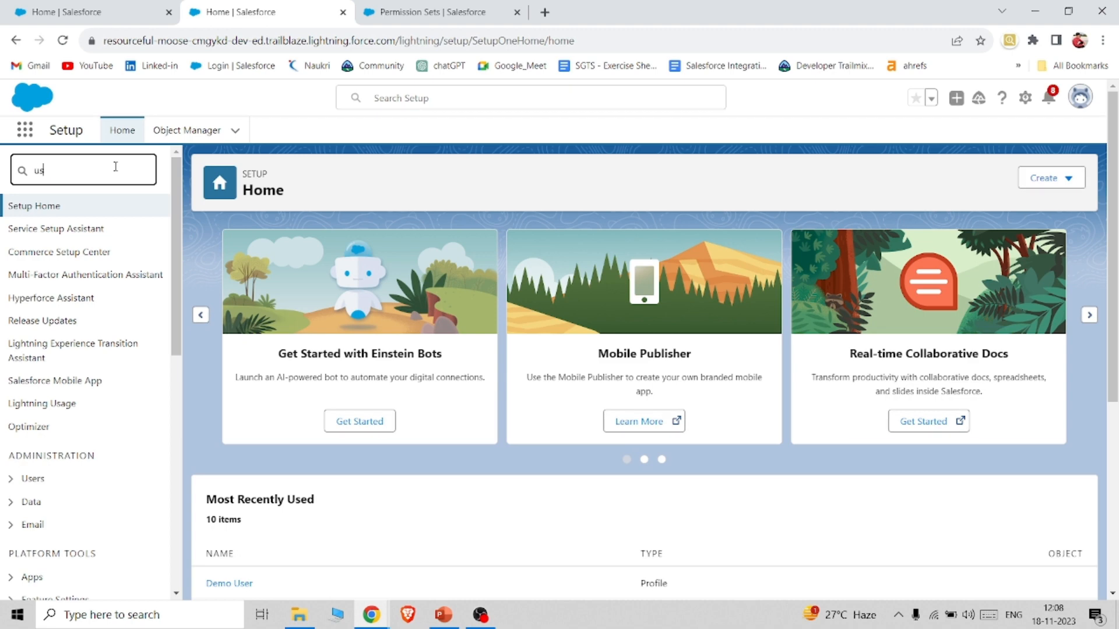
type("er")
left_click(50, 390)
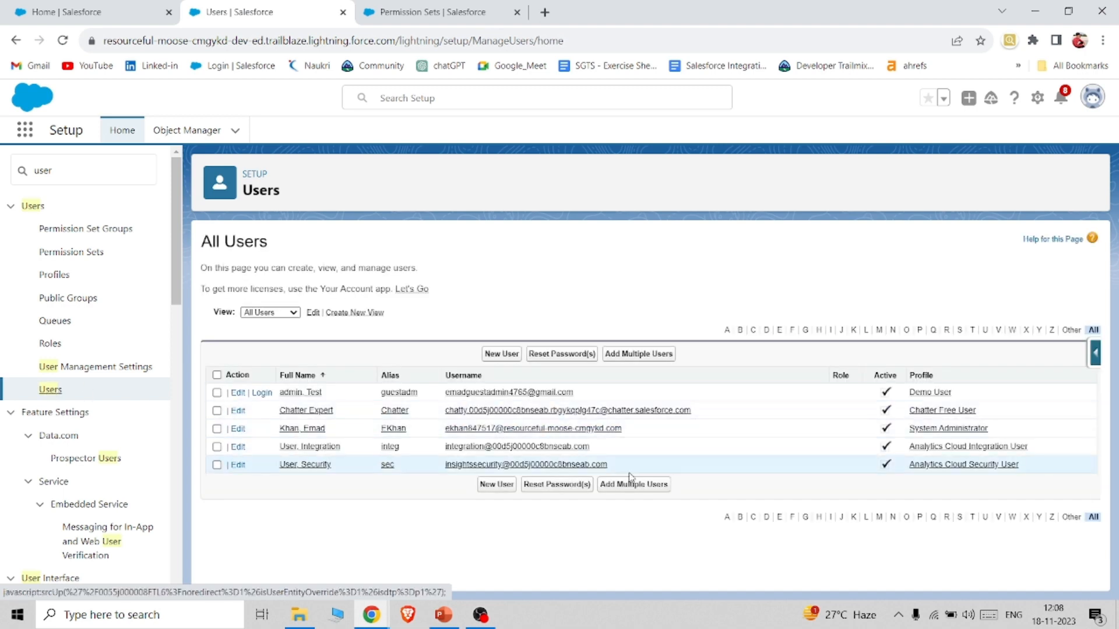
Check the user license on the Demo User profile and on the test user's detail page
left_click(921, 398)
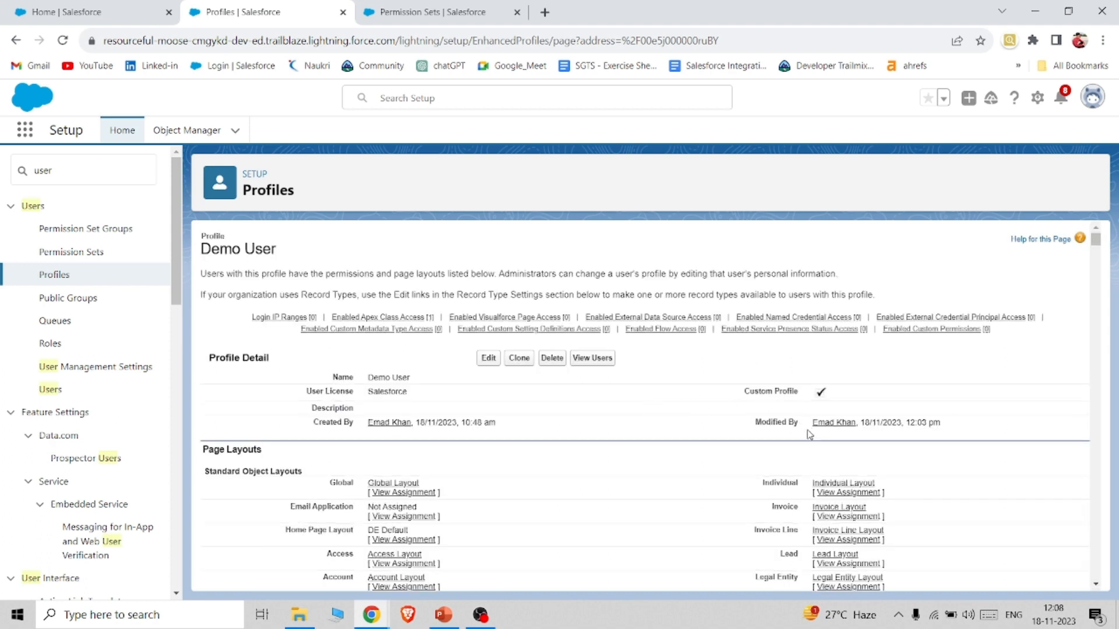
left_click(6, 43)
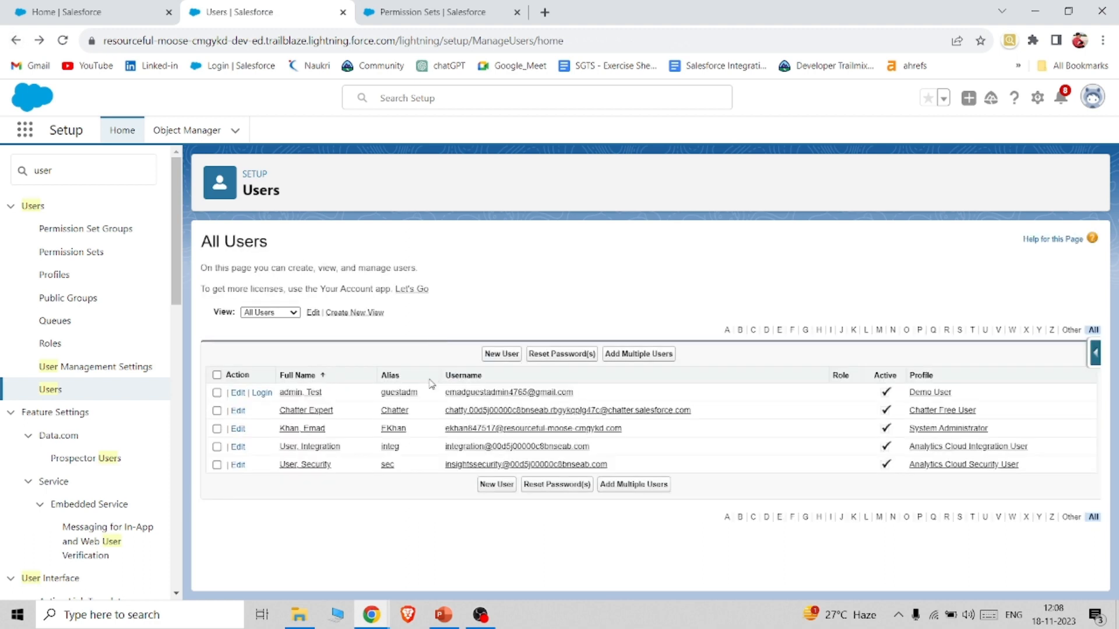
left_click(305, 393)
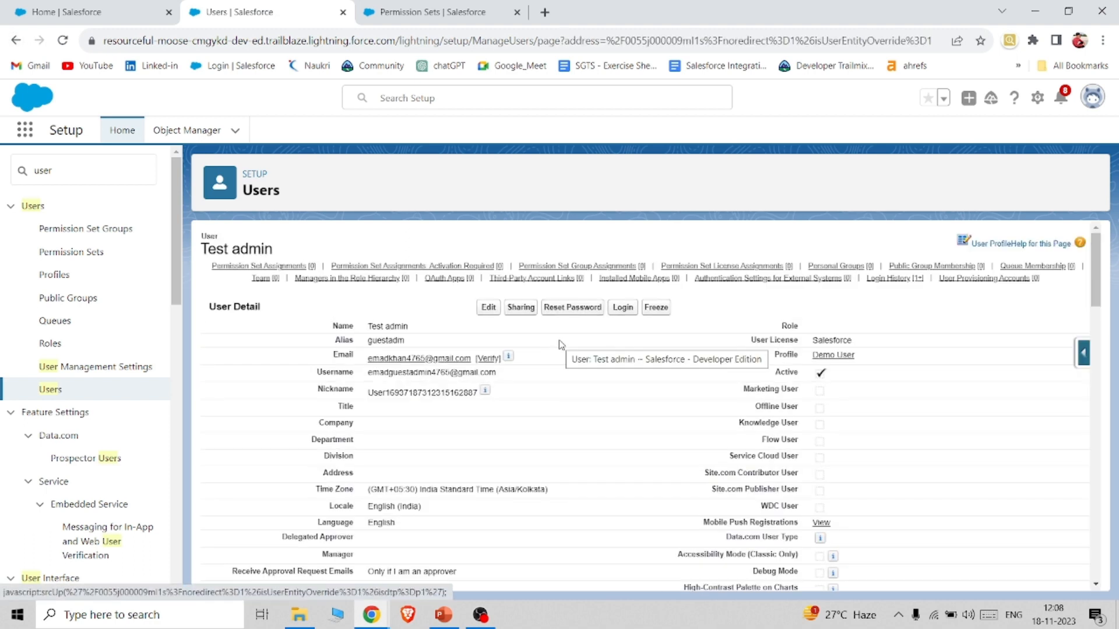
Return to the new permission set, set its license to Salesforce and save it
left_click(396, 20)
left_click(562, 536)
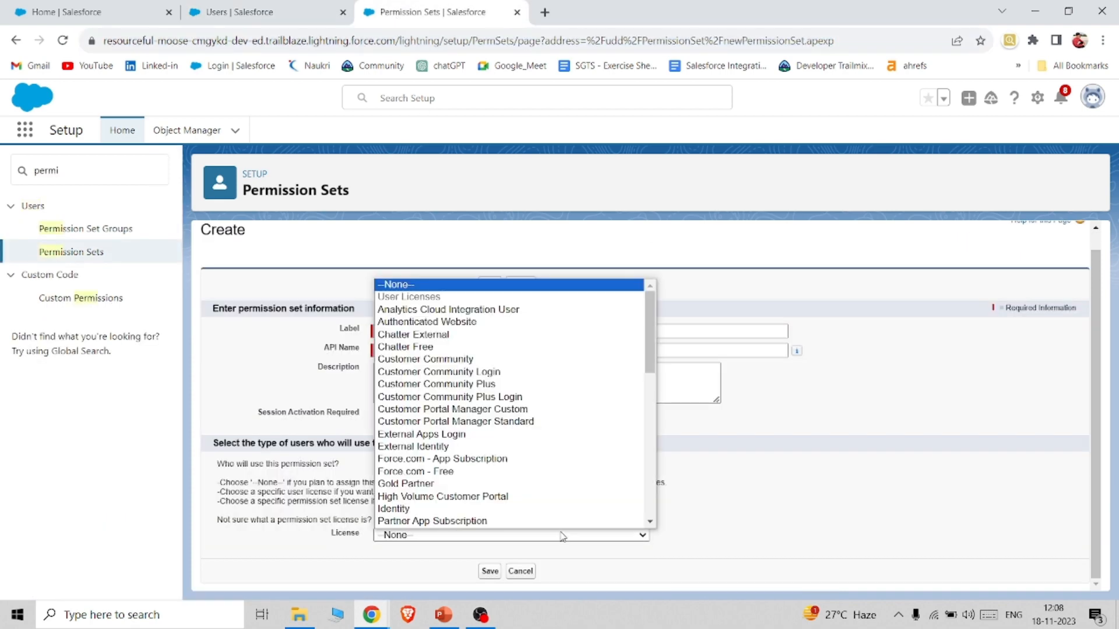
key("s")
key("Return")
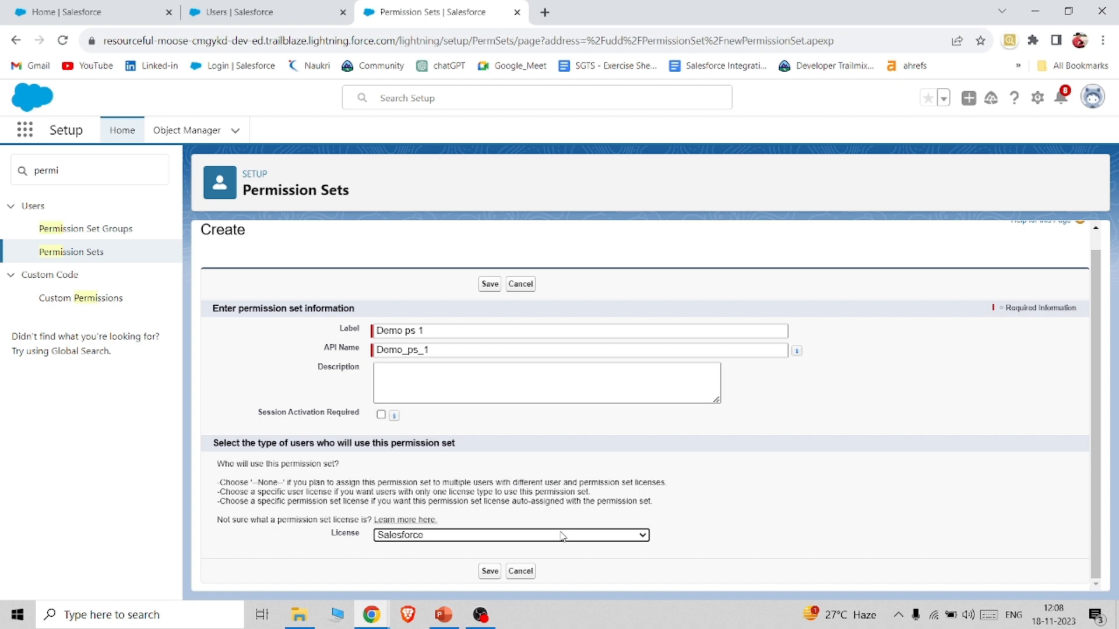
left_click(493, 574)
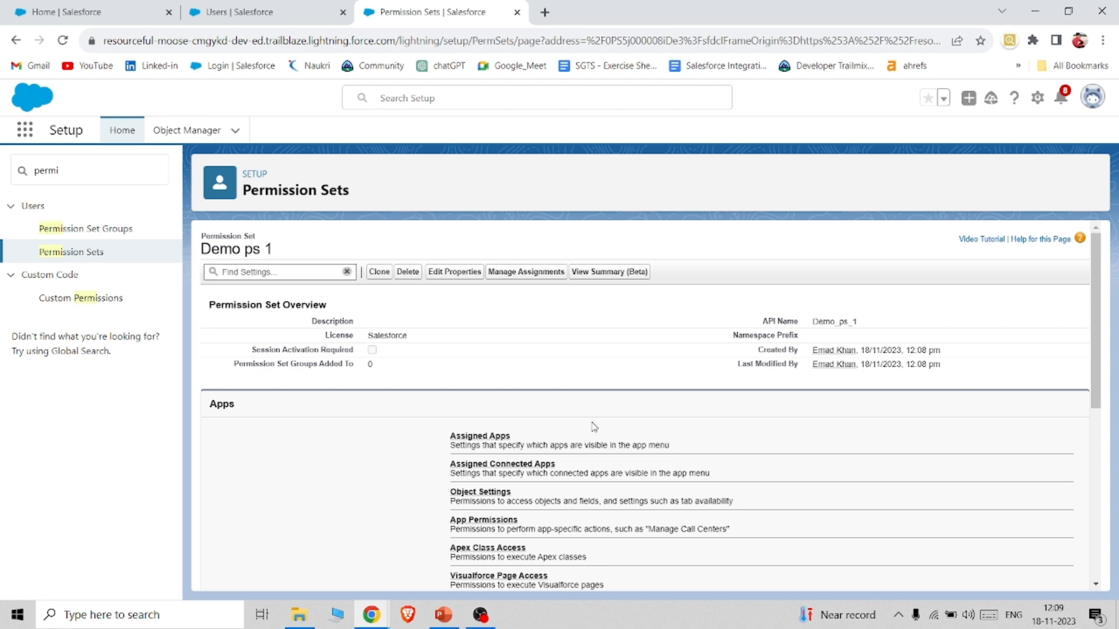
Look at the Assigned Apps settings of Demo ps 1 and return to the permission set overview
scroll(594, 427, "down", 1)
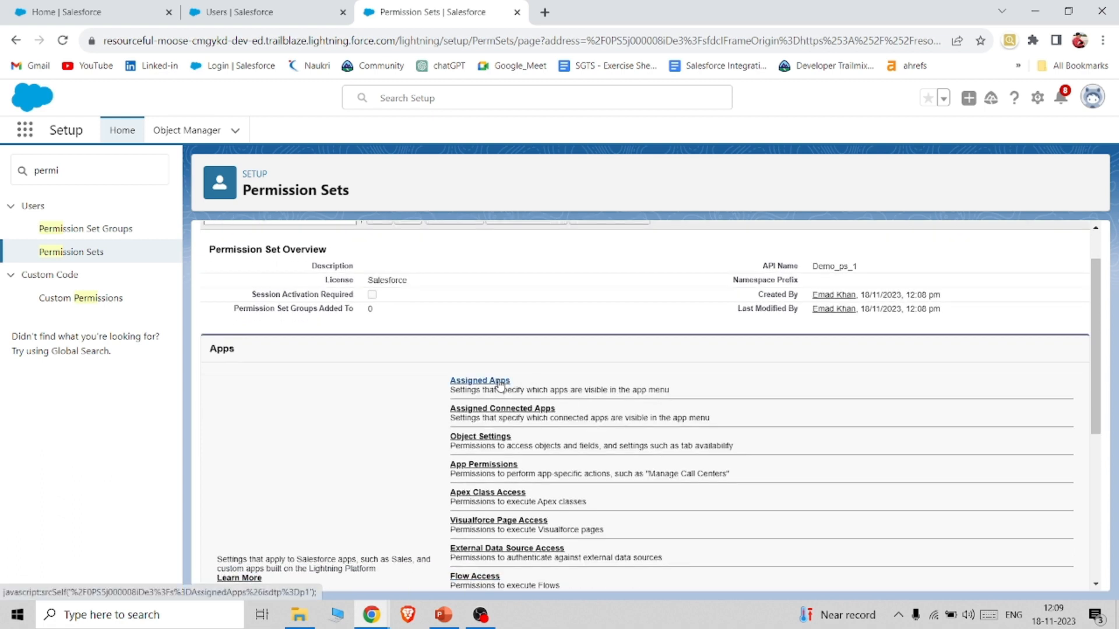
left_click(499, 384)
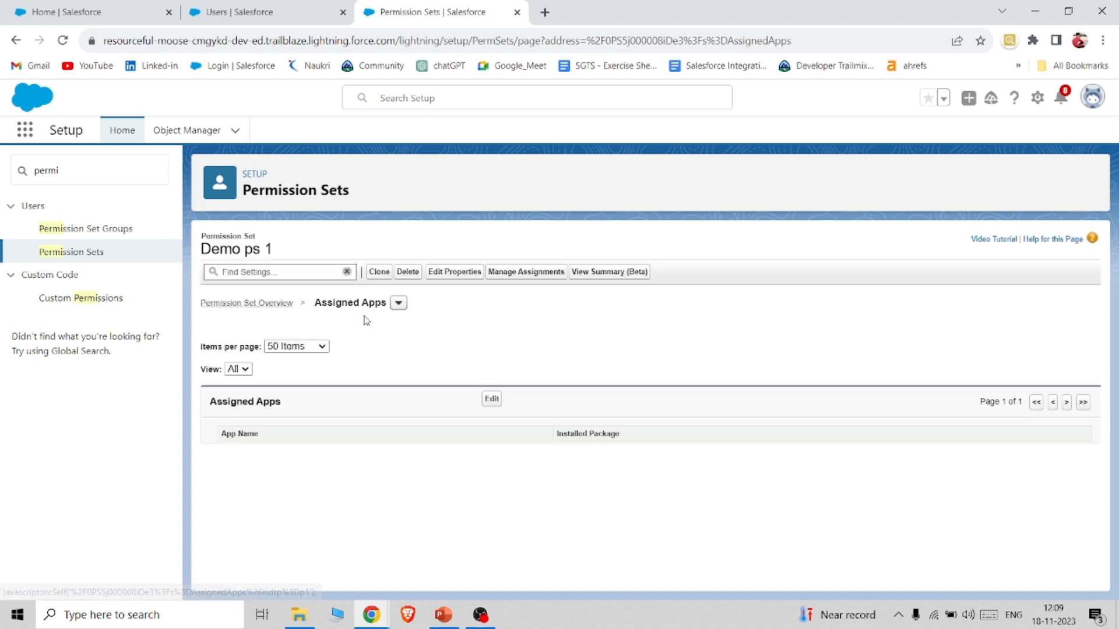
left_click(16, 40)
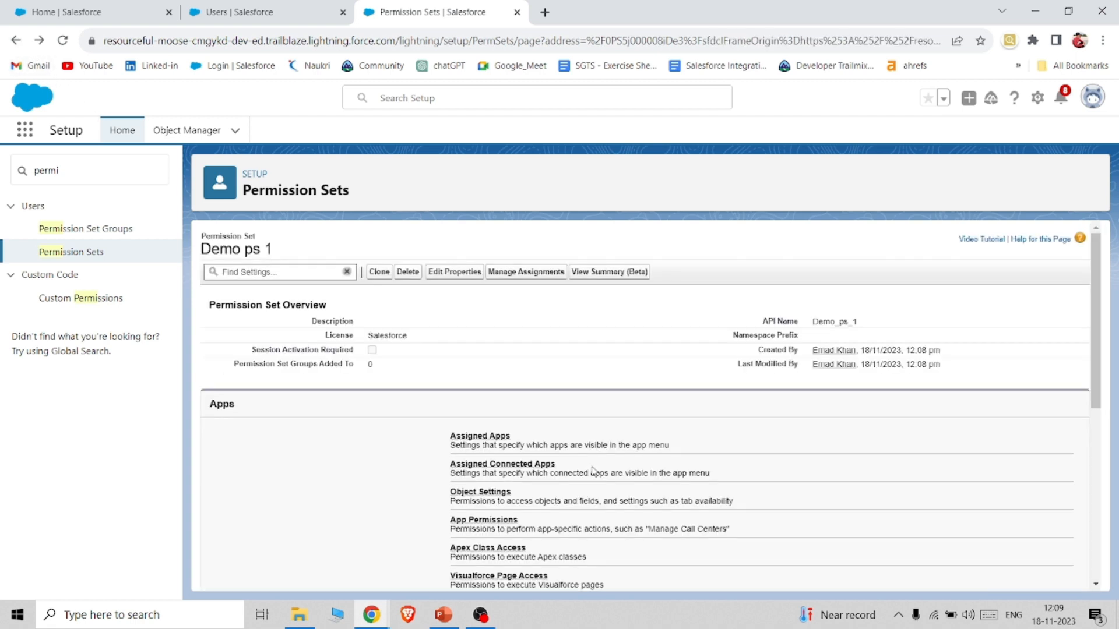
Open the Accounts object settings of the Demo ps 1 permission set for editing
left_click(494, 492)
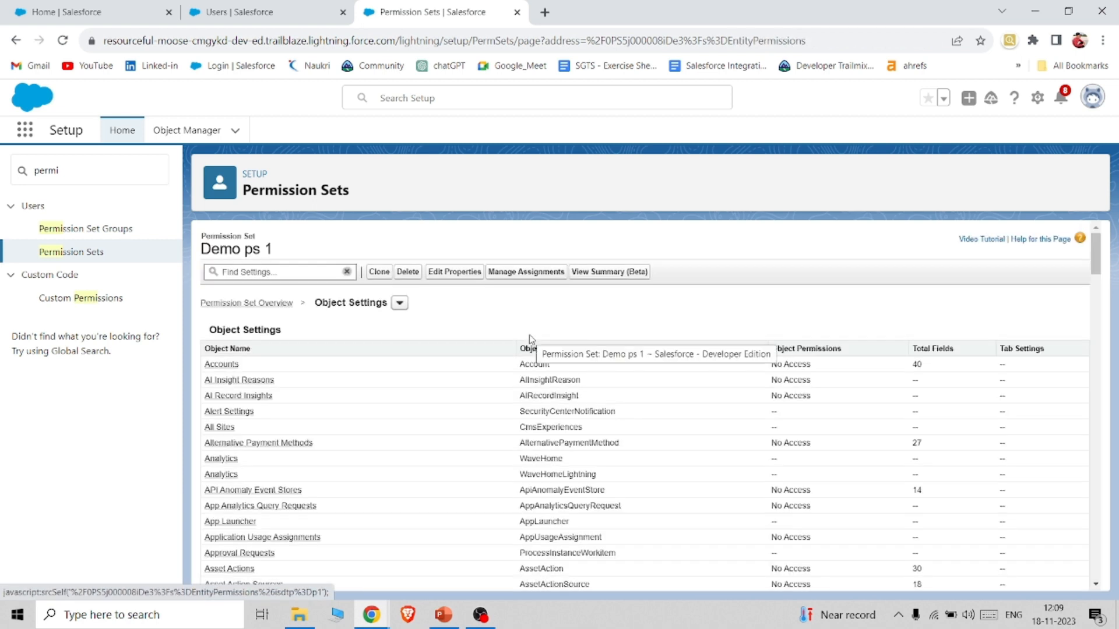
left_click(235, 365)
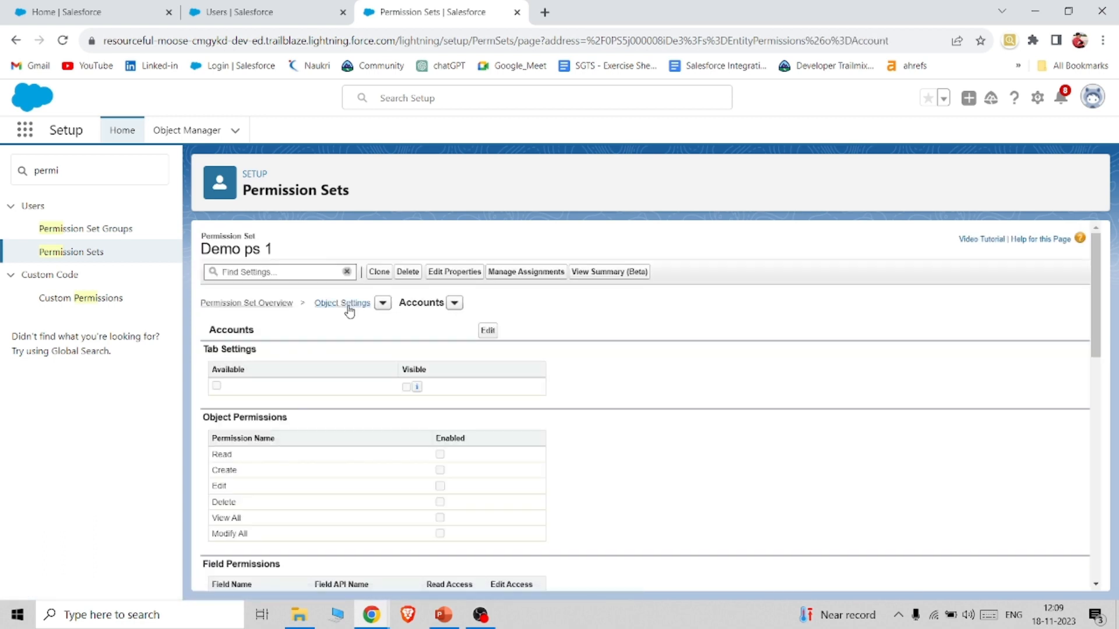
left_click(488, 332)
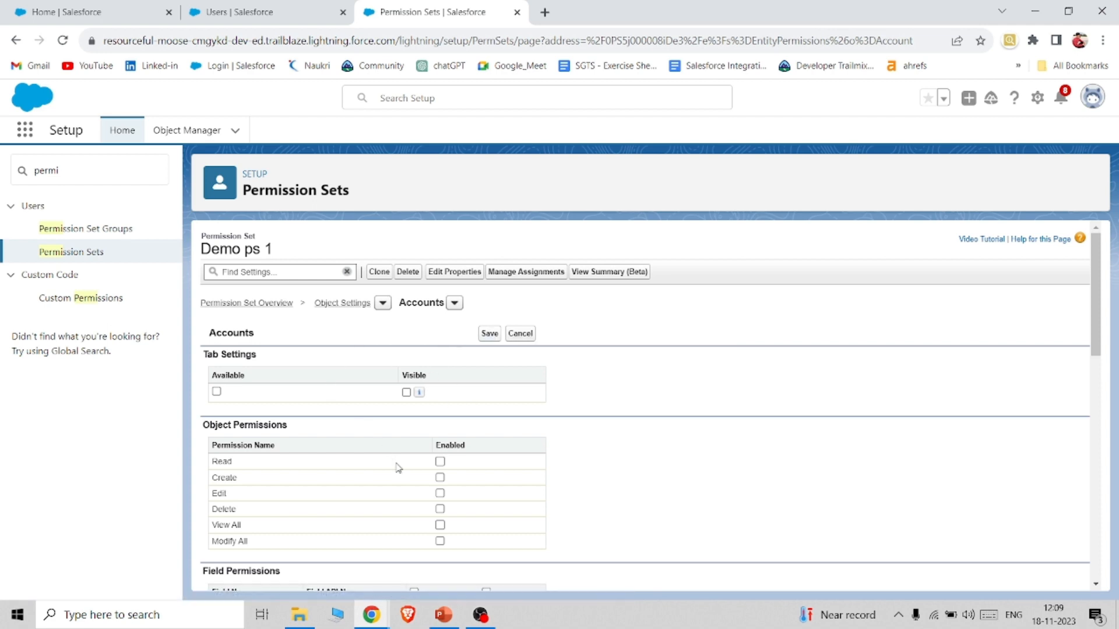
Toggle the Delete and Edit object permissions for Accounts in Demo ps 1
scroll(398, 468, "down", 1)
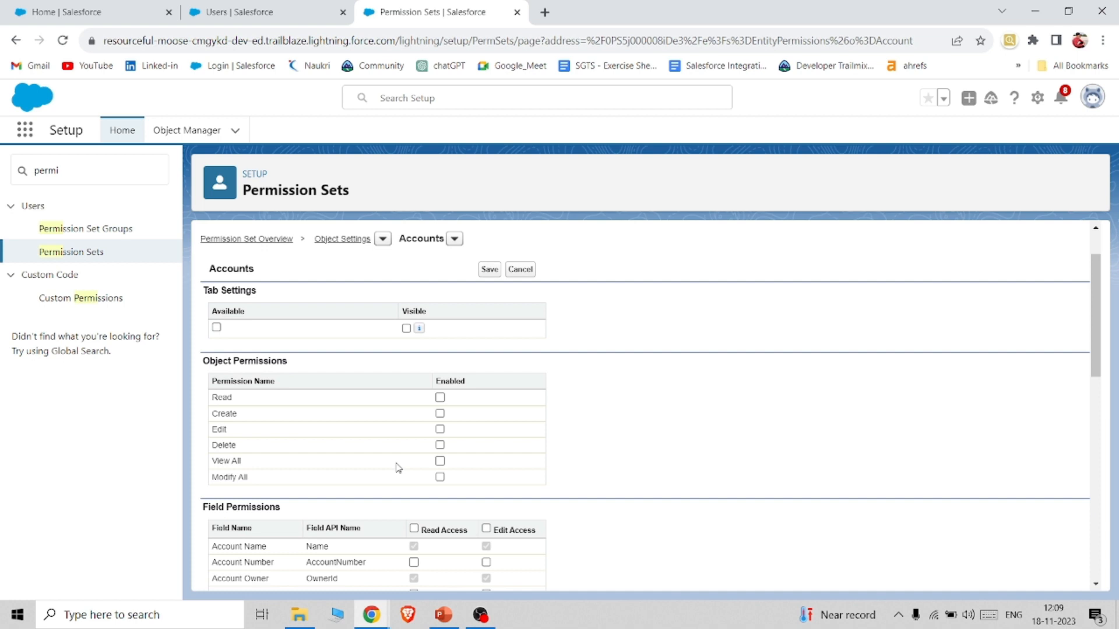
double_click(440, 444)
left_click(439, 432)
left_click(554, 432)
Enable Read Access and Edit Access for the Industry field in the Accounts field permissions
scroll(459, 471, "down", 6)
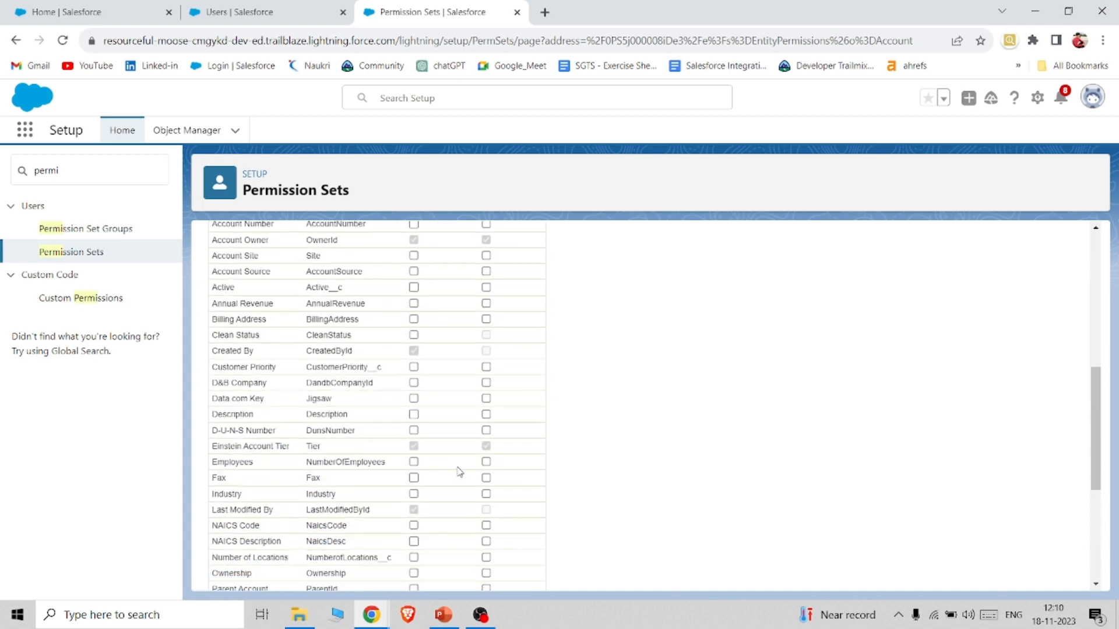
scroll(460, 472, "down", 5)
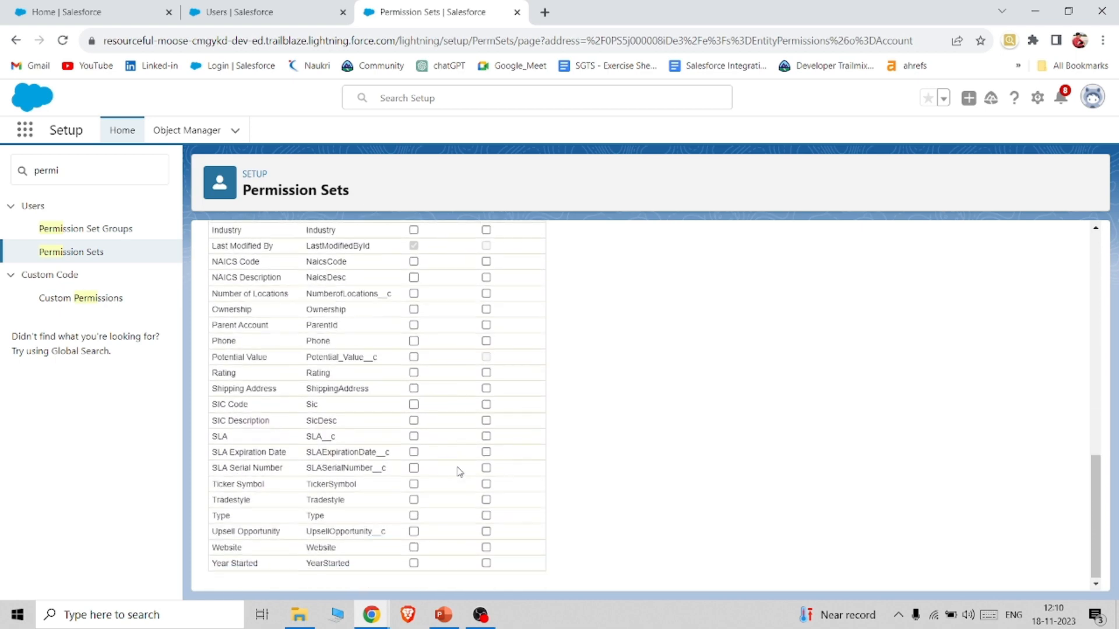
scroll(460, 472, "up", 2)
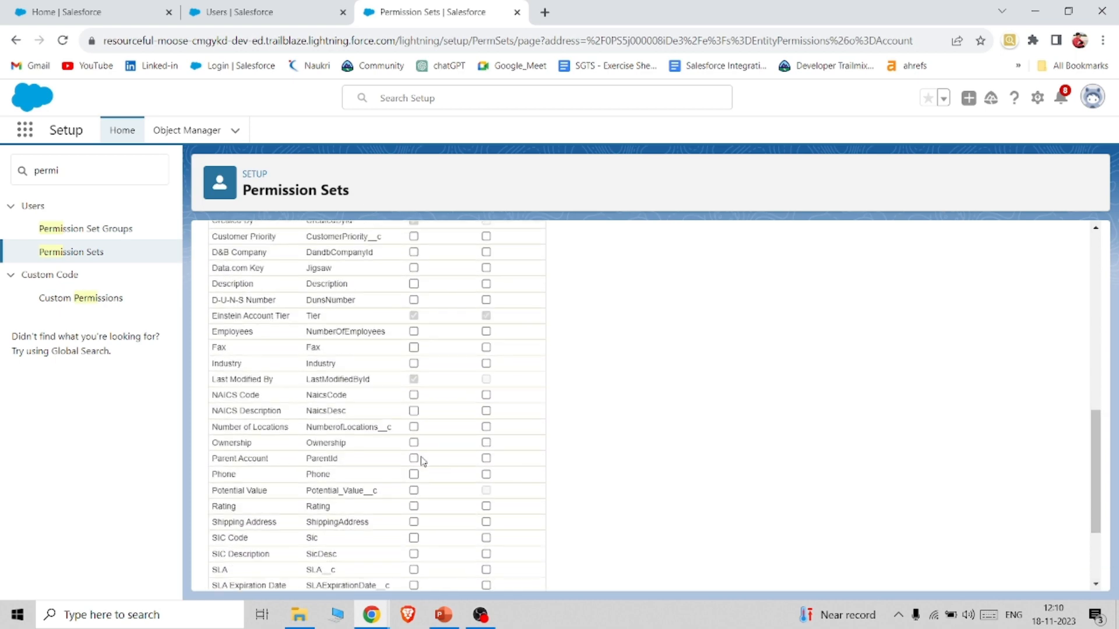
left_click(414, 364)
left_click(486, 364)
scroll(486, 373, "up", 5)
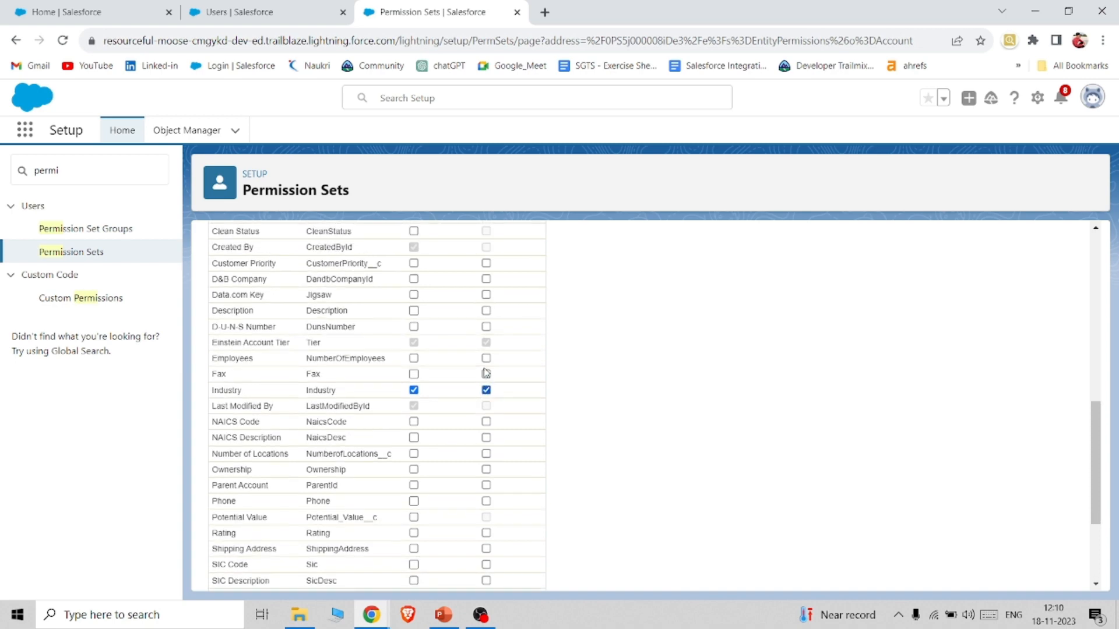
scroll(486, 372, "down", 2)
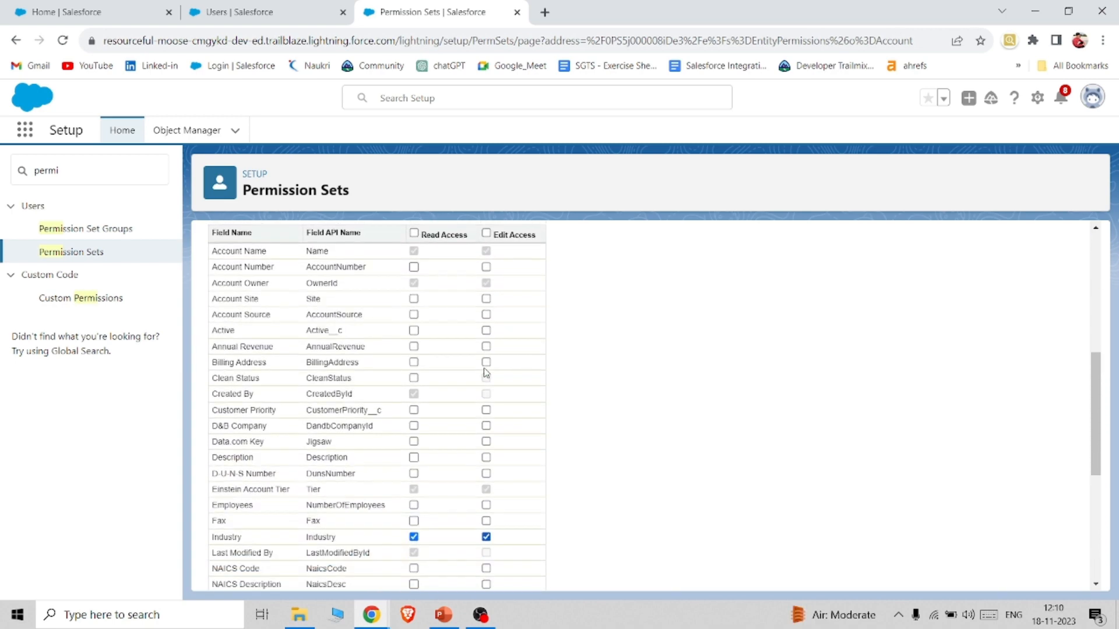
Save the Accounts object settings of the Demo ps 1 permission set and review the saved permissions
scroll(484, 372, "up", 2)
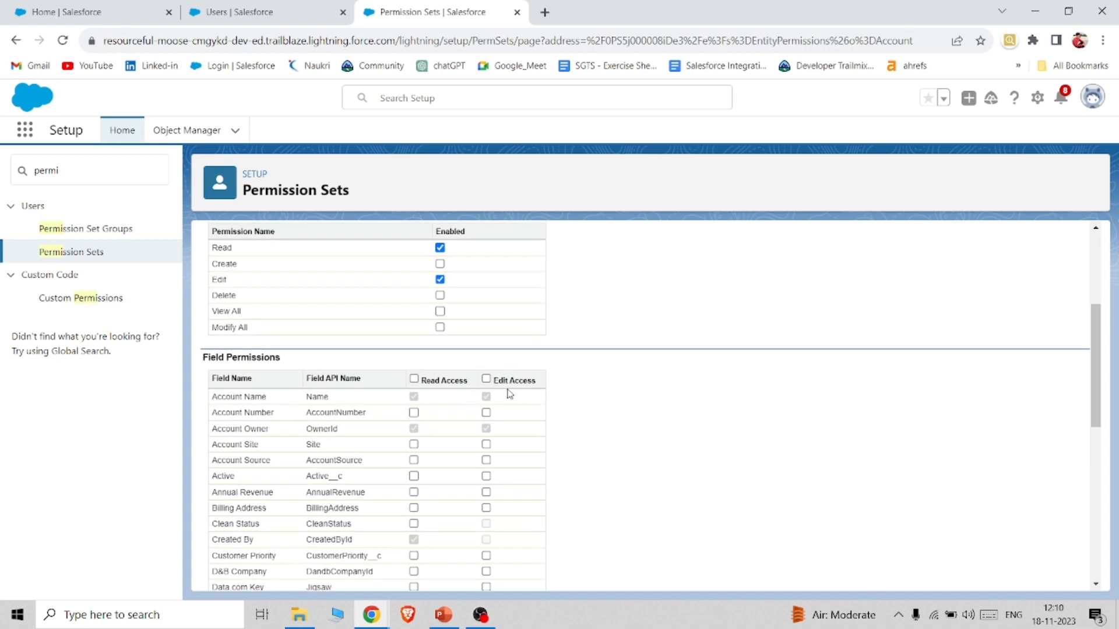
scroll(510, 394, "down", 4)
scroll(507, 392, "up", 7)
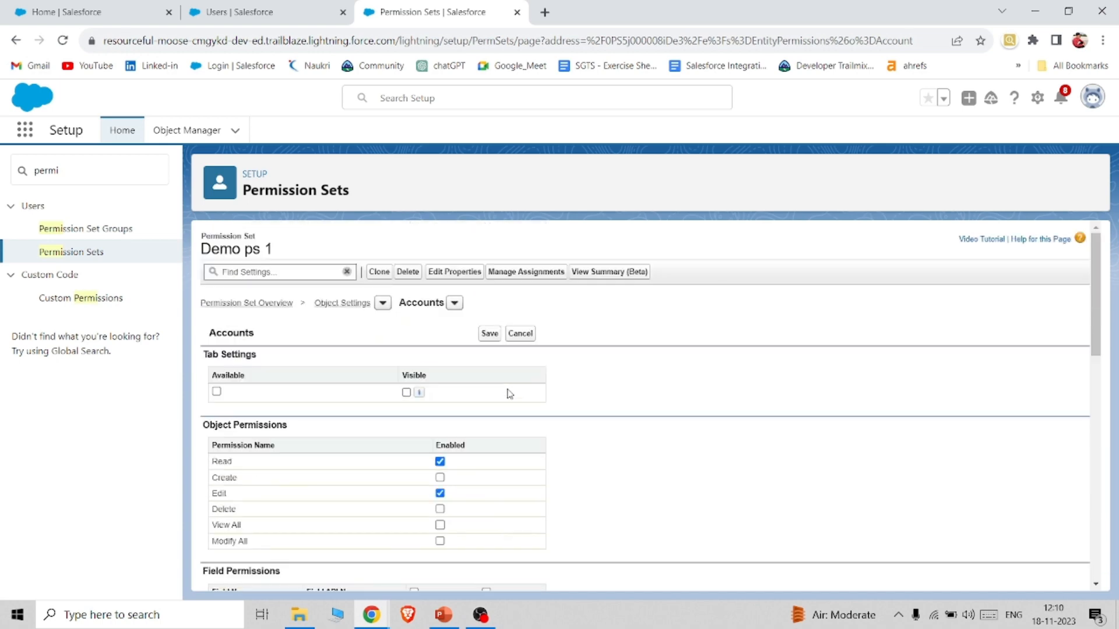
left_click(490, 338)
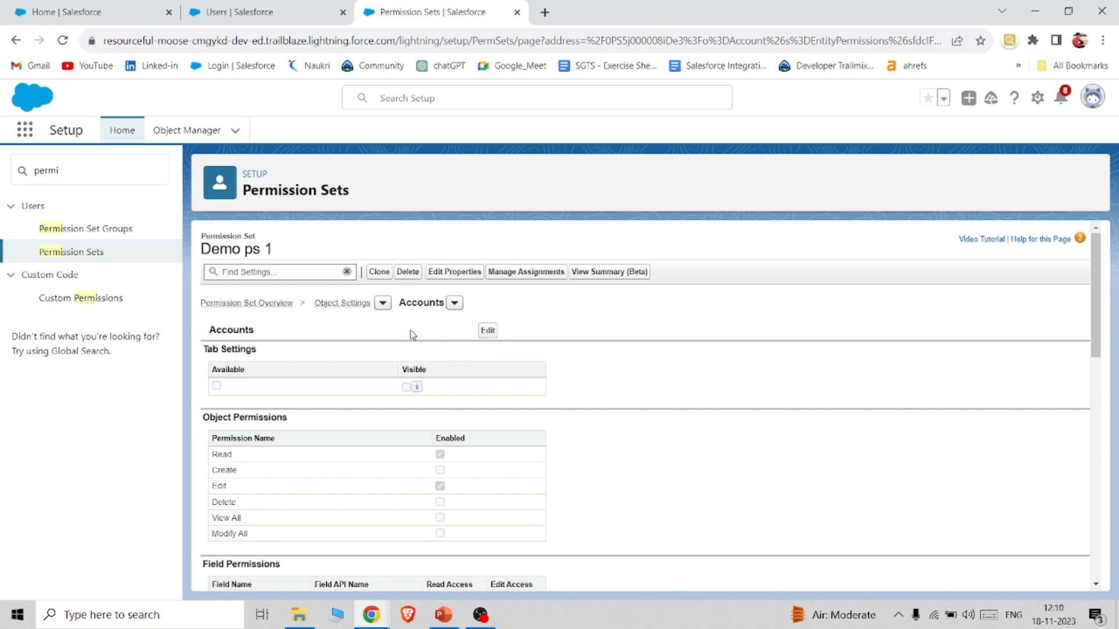
scroll(628, 342, "down", 15)
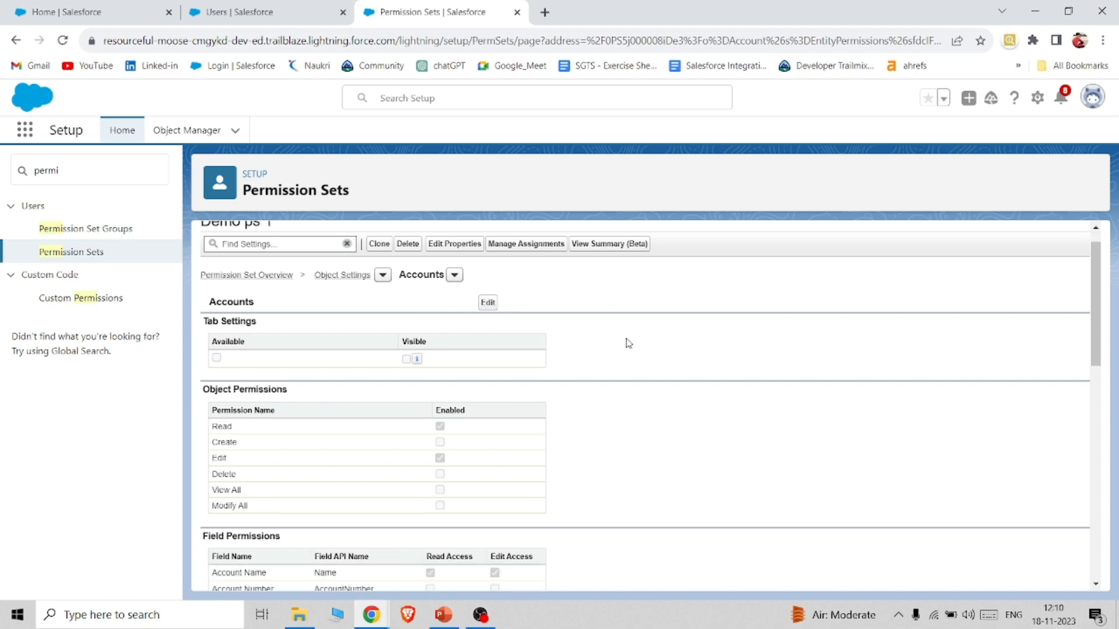
scroll(628, 342, "up", 15)
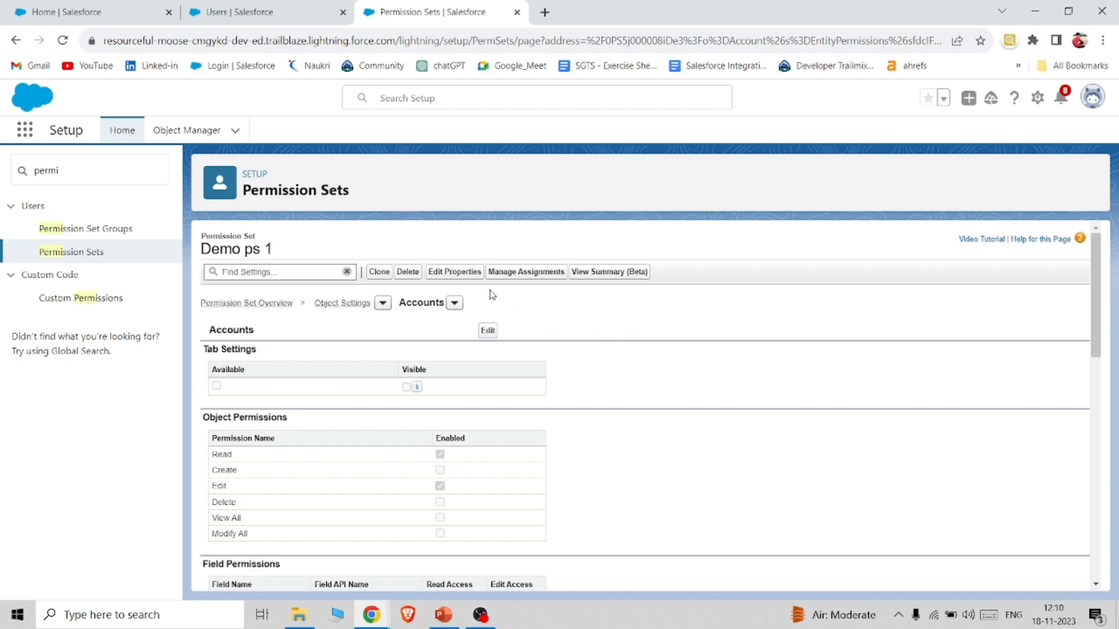
Assign the Demo ps 1 permission set to the test user who has the Demo User profile
left_click(530, 272)
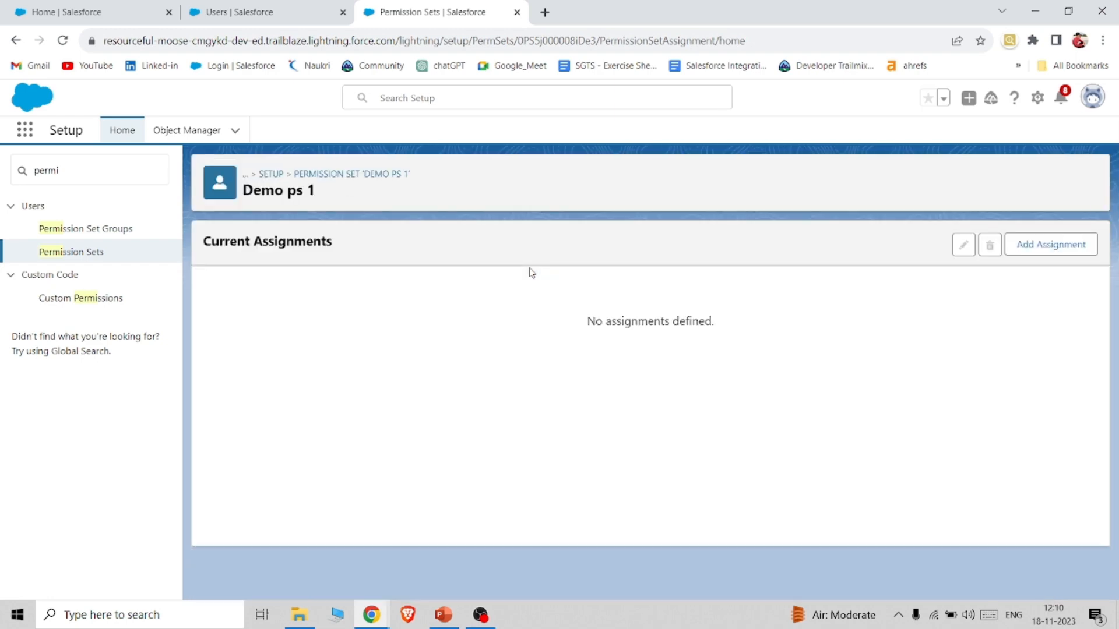
left_click(1063, 244)
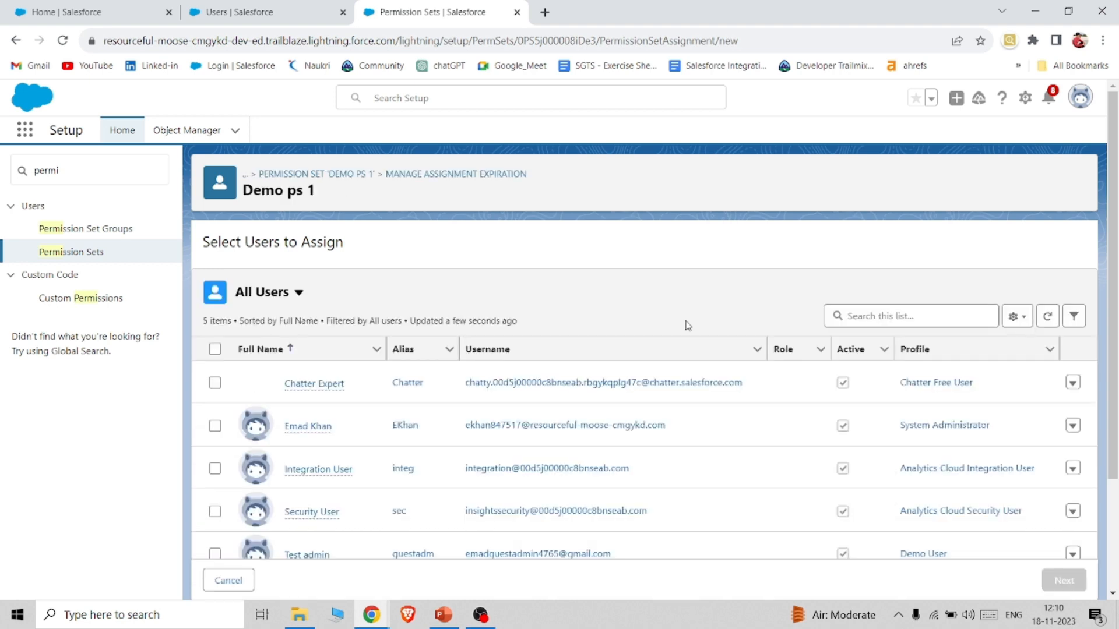
scroll(357, 424, "down", 2)
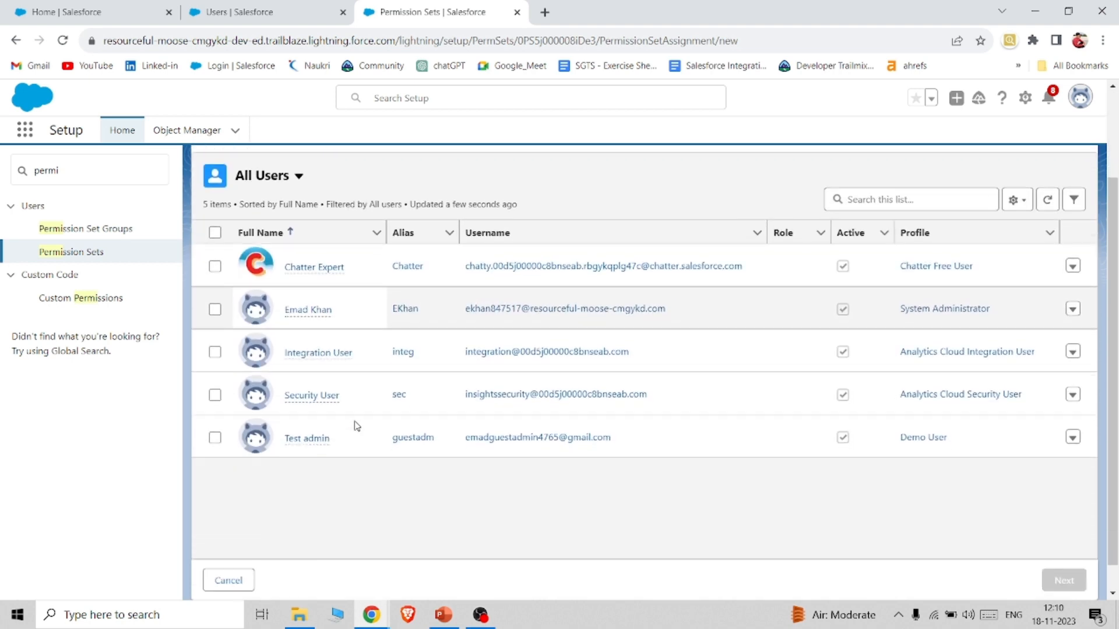
left_click(314, 441)
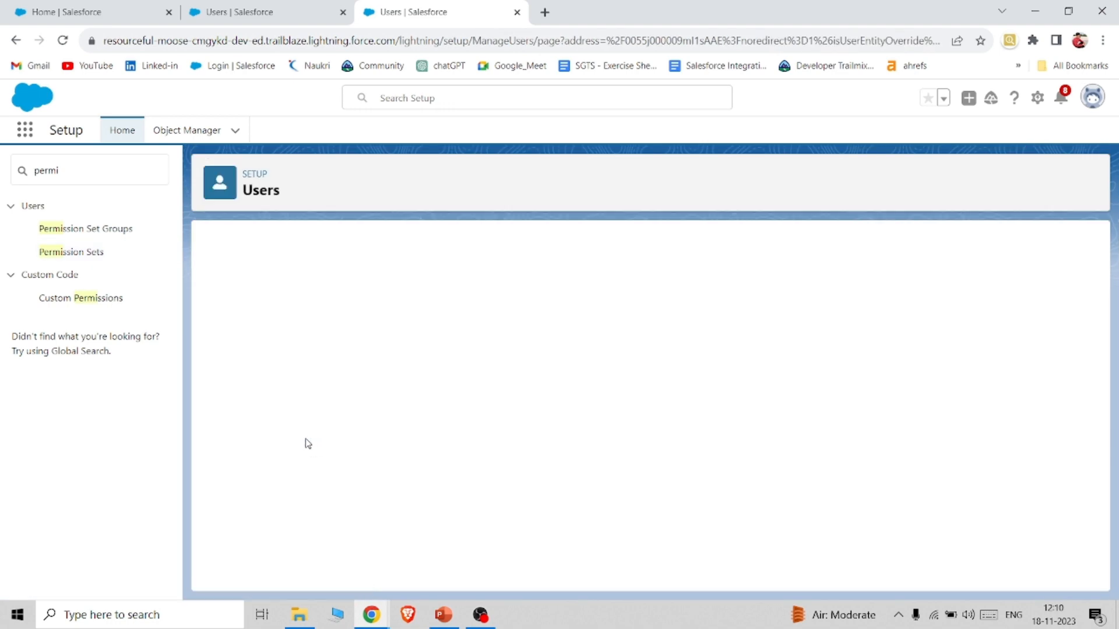
left_click(15, 41)
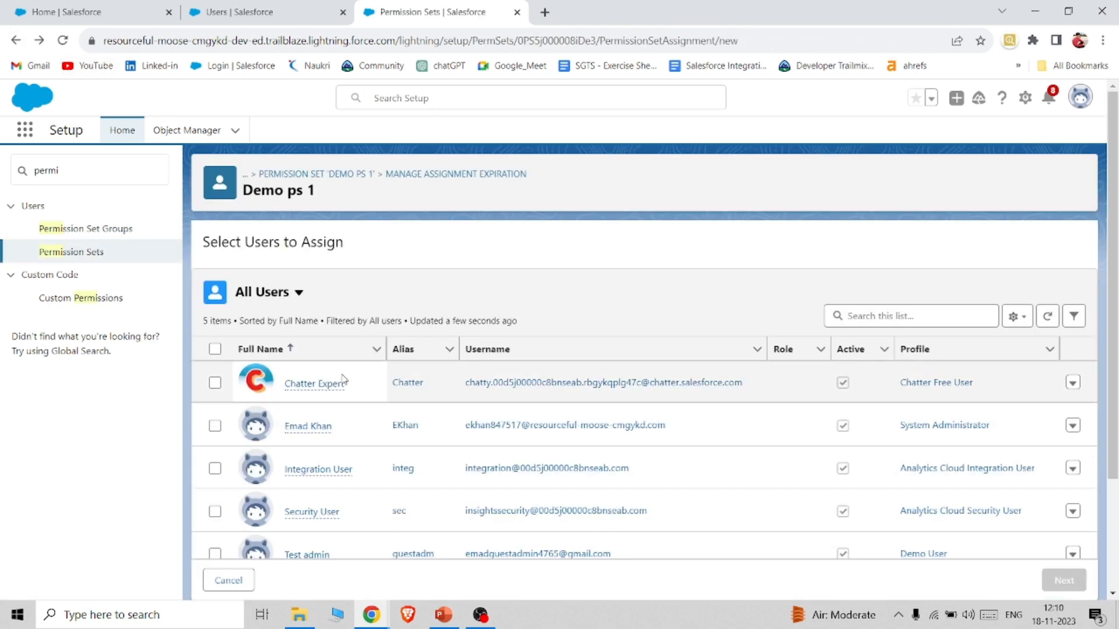
scroll(339, 388, "down", 2)
scroll(339, 388, "down", 1)
left_click(215, 407)
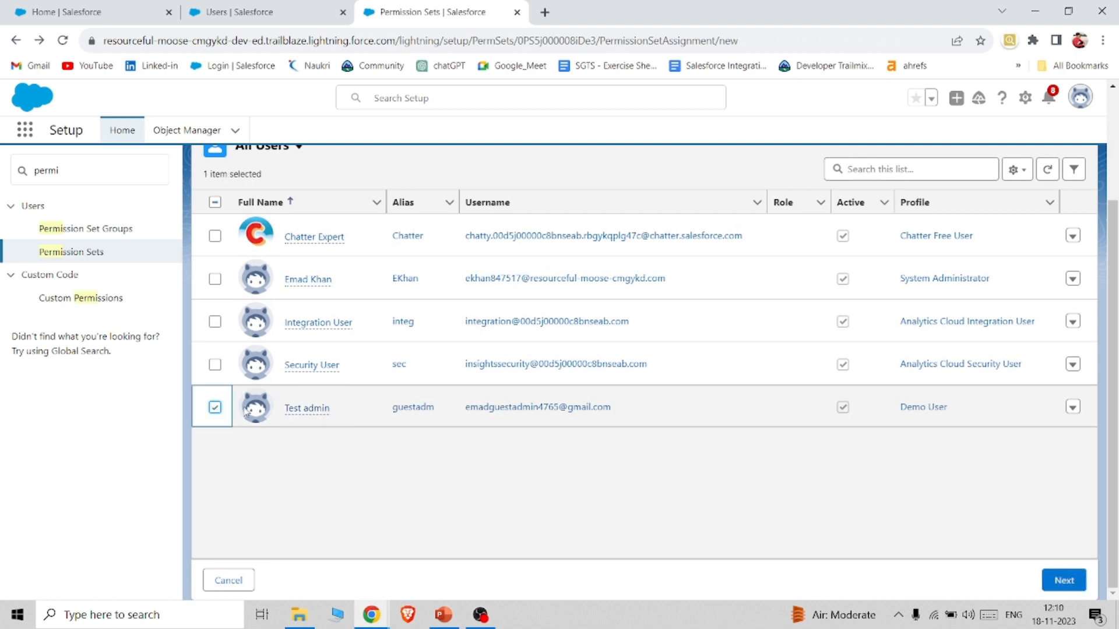
left_click(1066, 579)
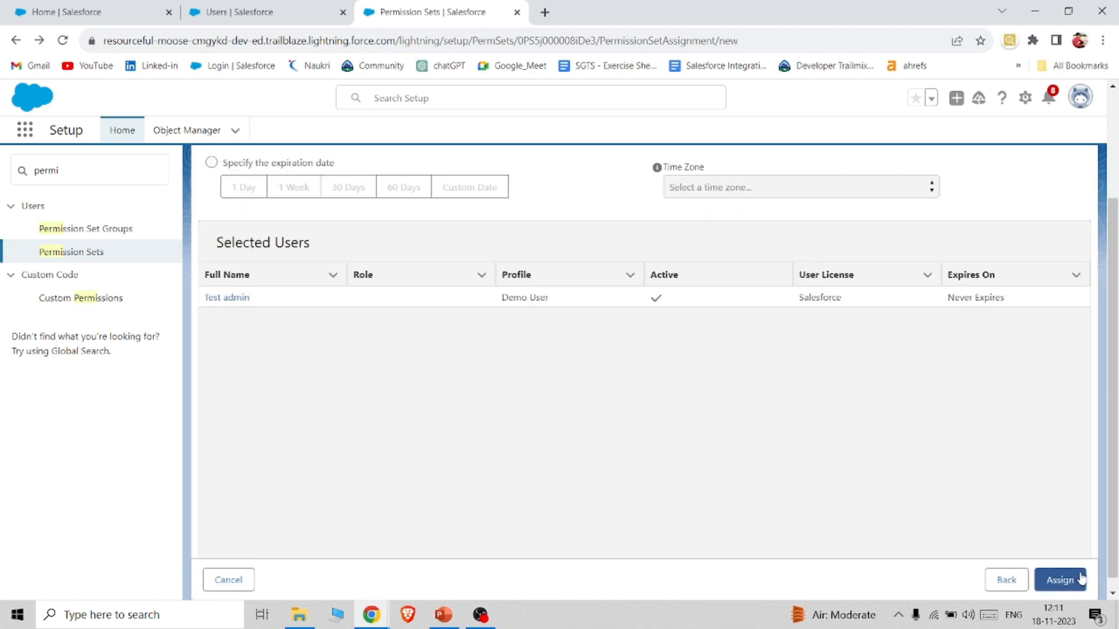
left_click(1081, 579)
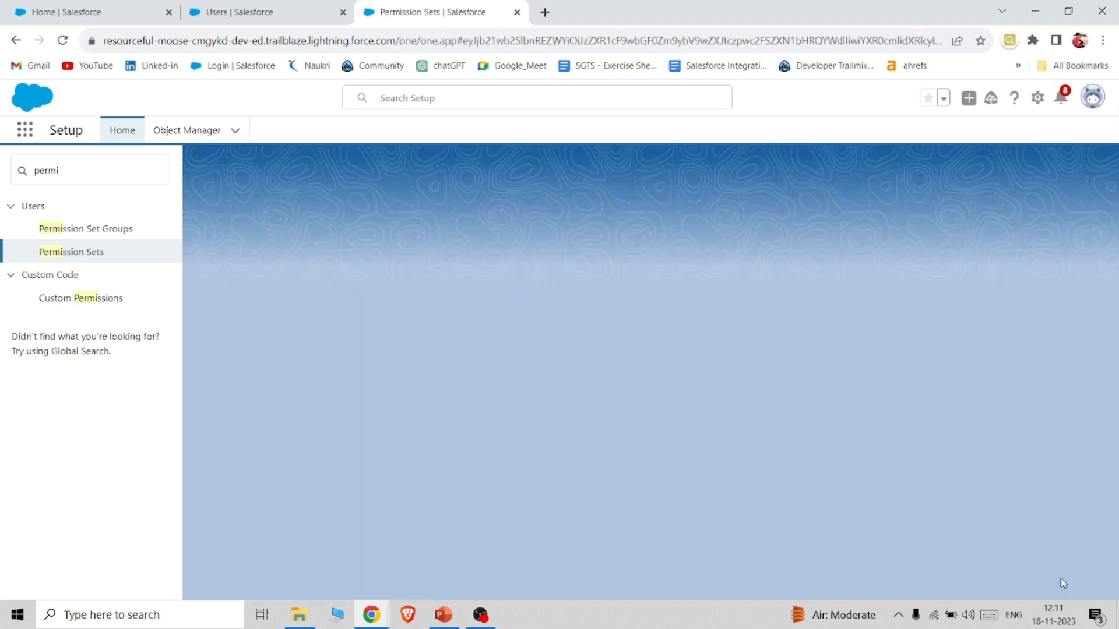
left_click(1062, 583)
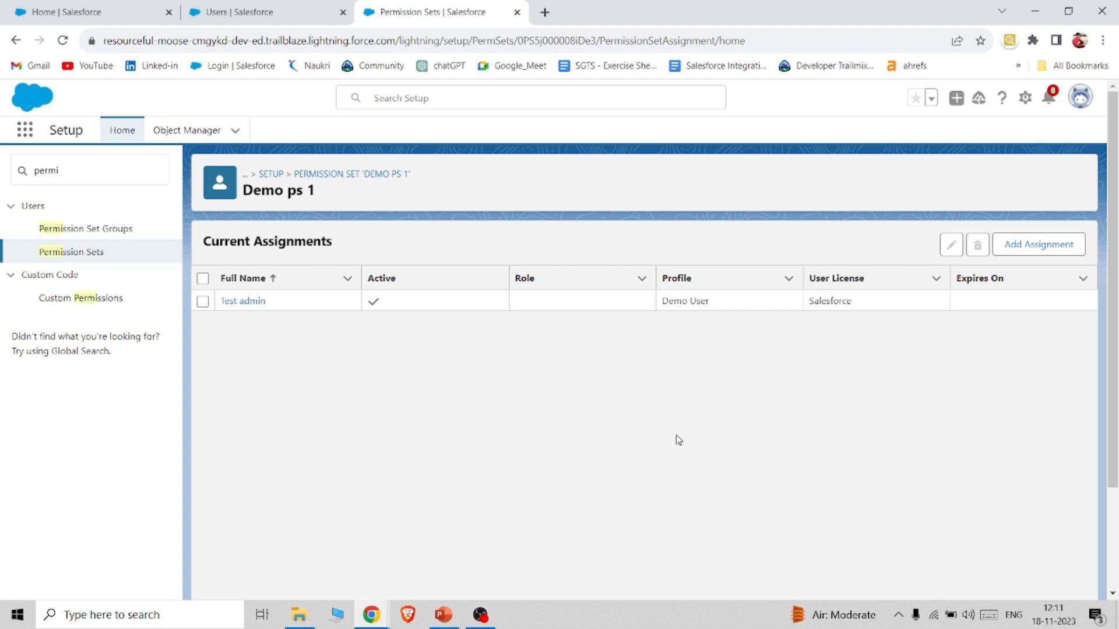
Find the Users page in Setup by searching for "user" and log in as the test user
double_click(131, 168)
key("BackSpace")
type("us")
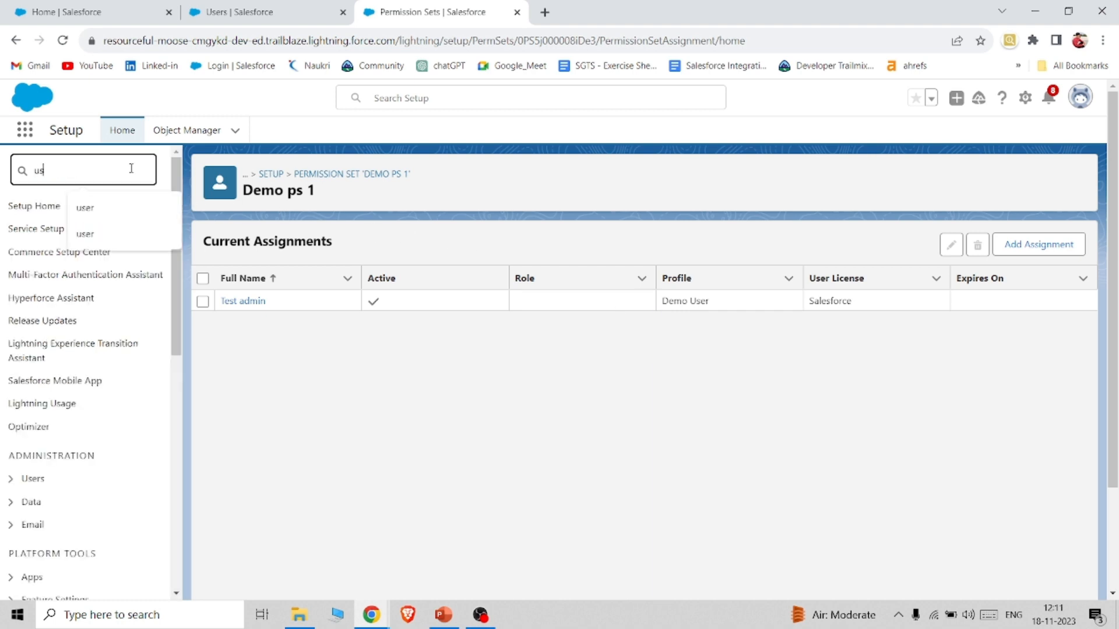
type("er")
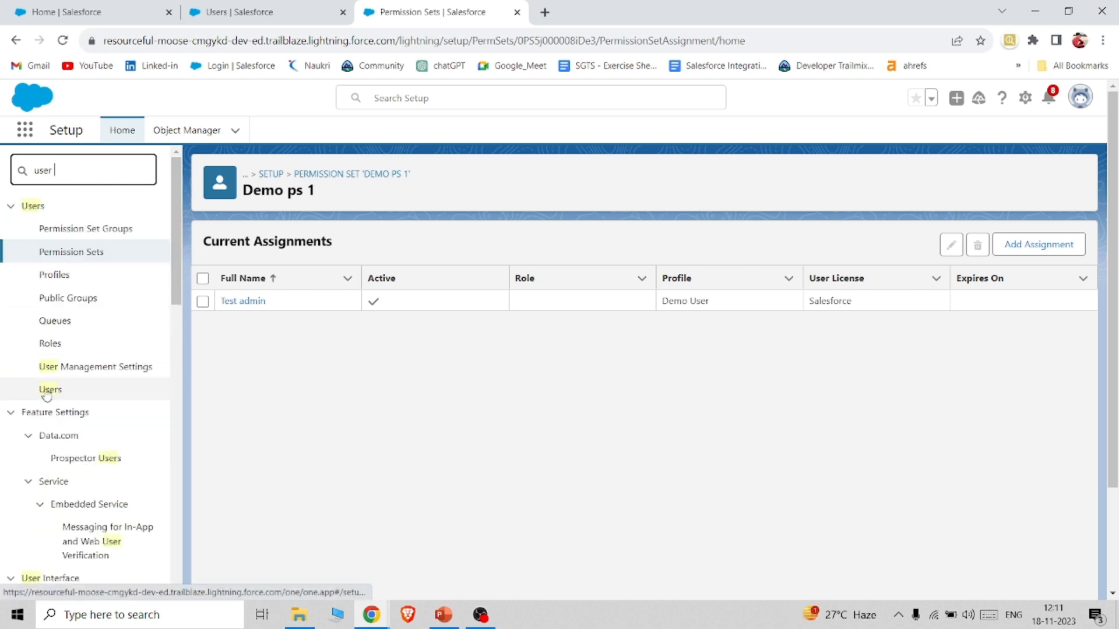
left_click(47, 390)
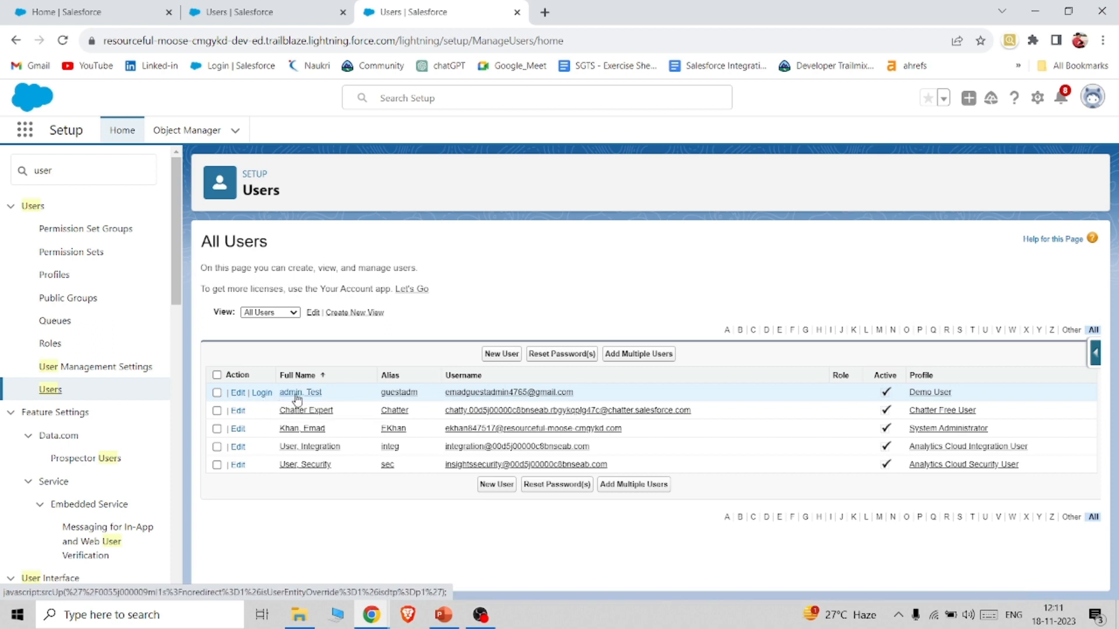
left_click(263, 394)
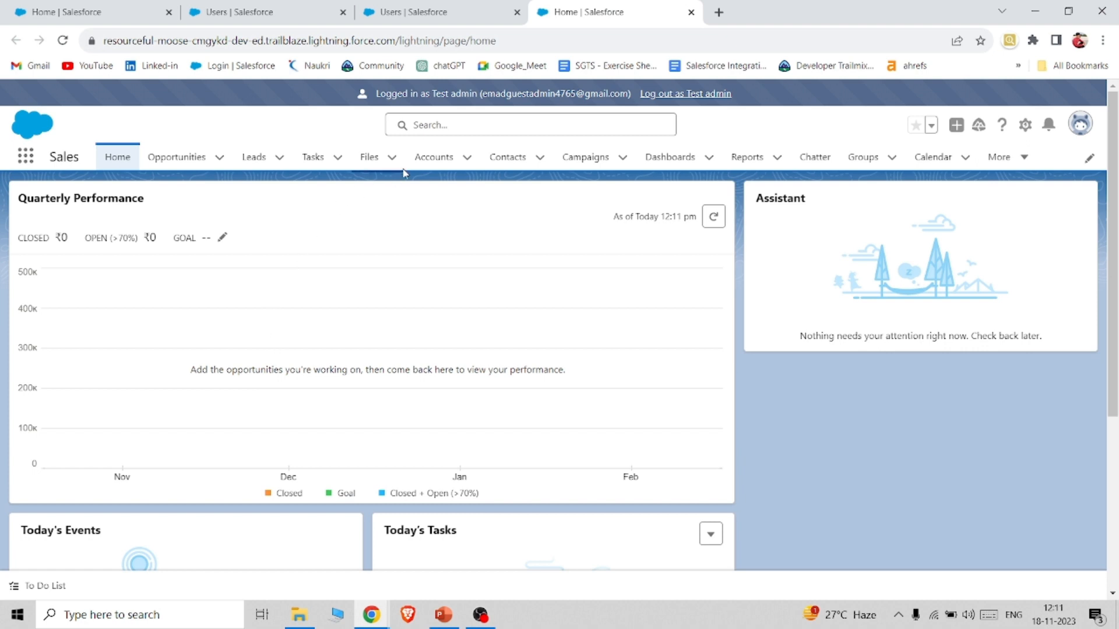
Open the details of the abc account as the test user and put the record into edit mode
left_click(423, 162)
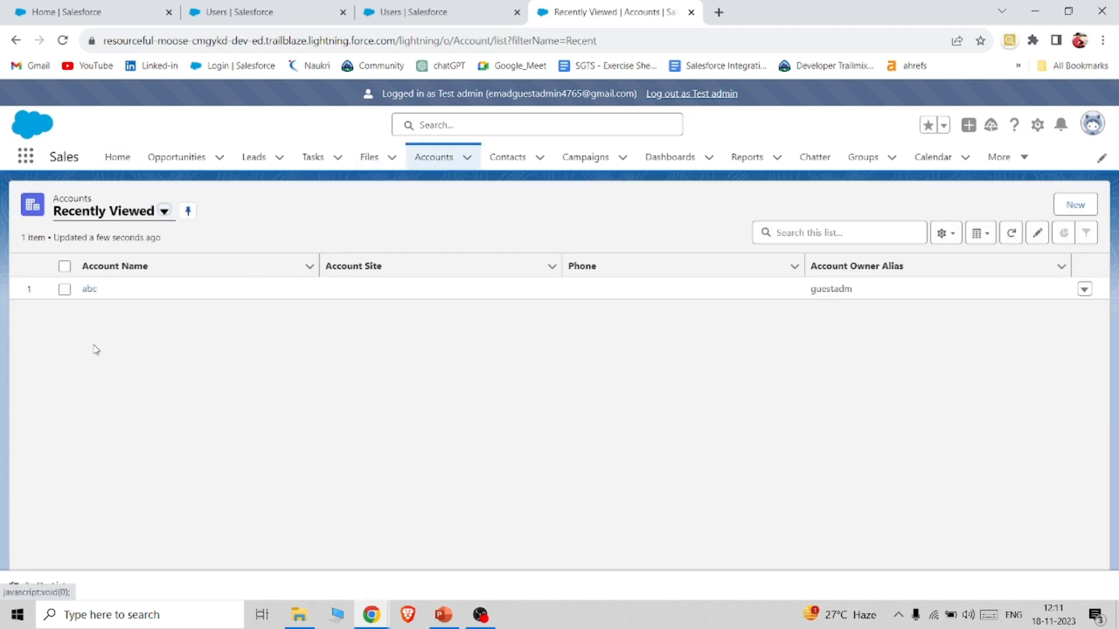
left_click(88, 290)
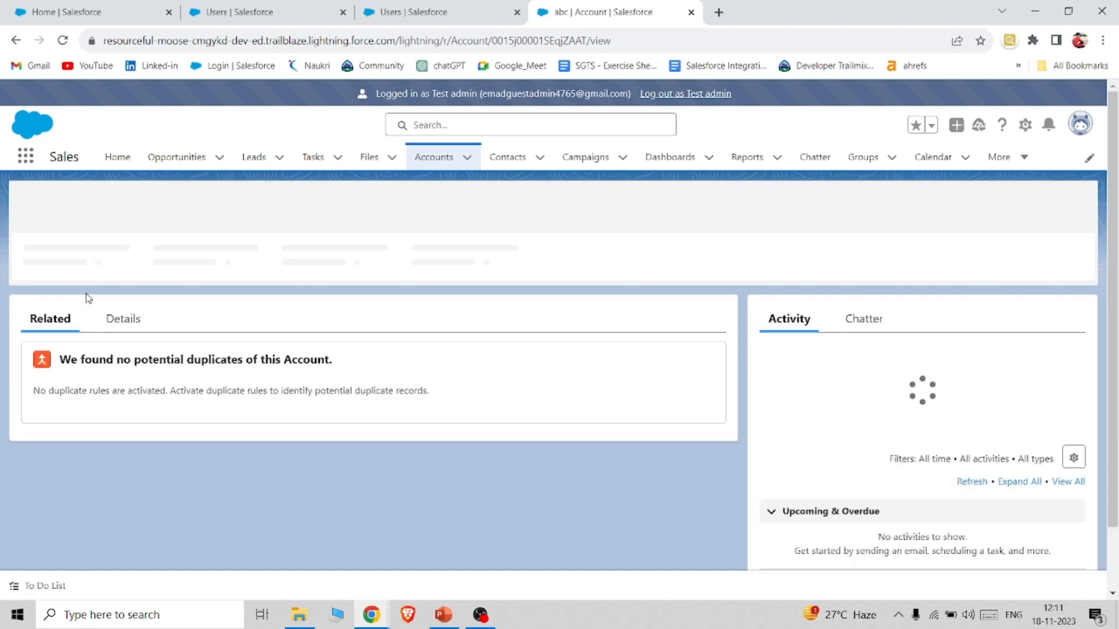
left_click(113, 314)
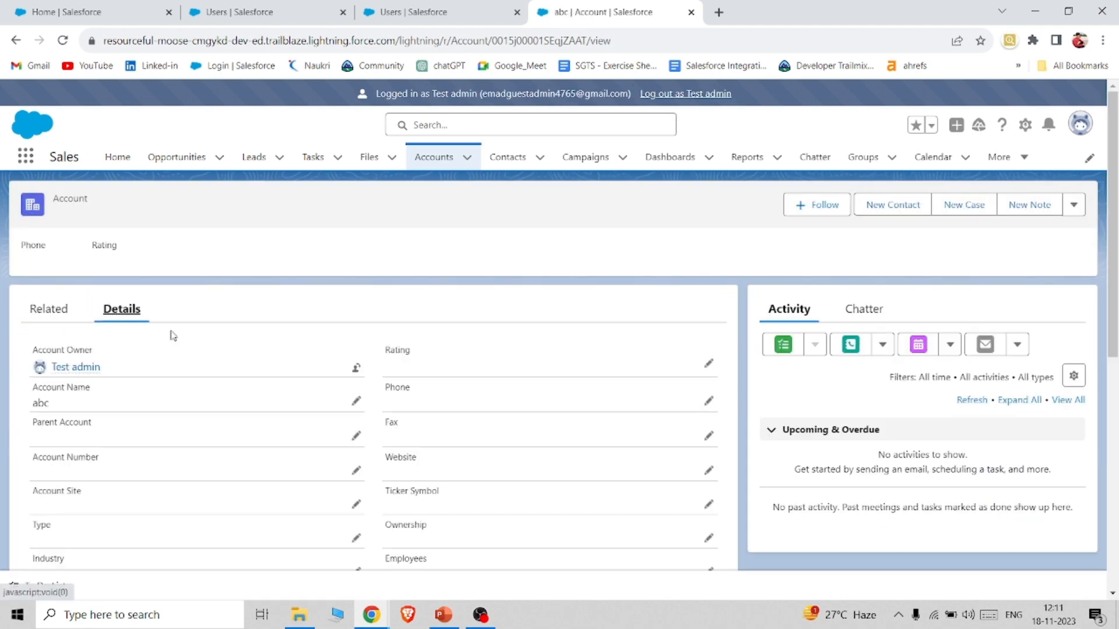
scroll(602, 324, "down", 3)
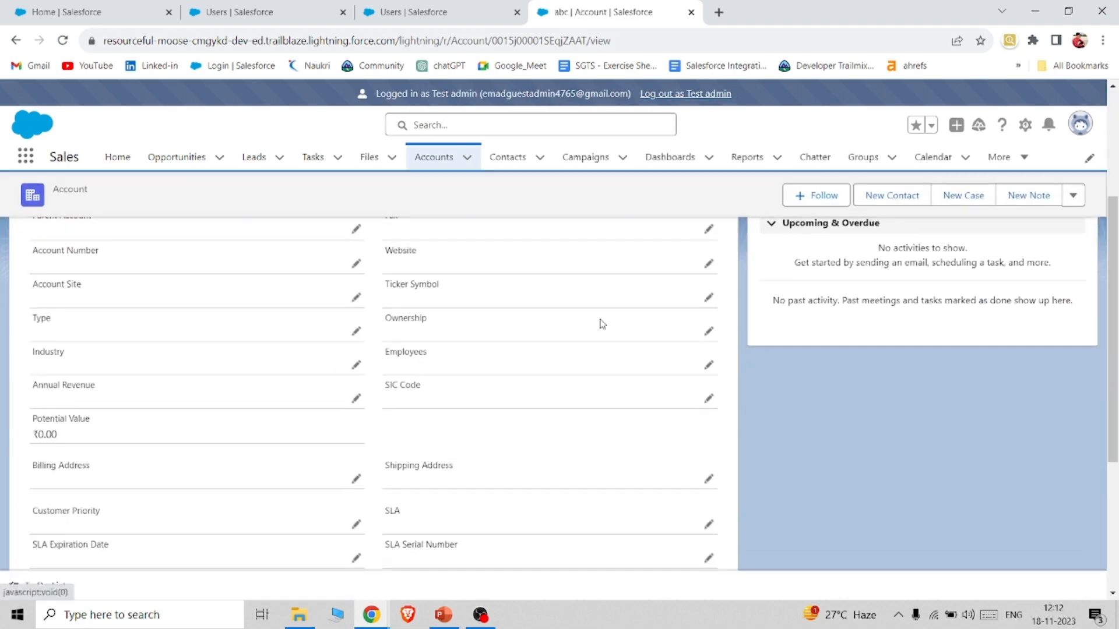
left_click(708, 297)
scroll(547, 349, "down", 3)
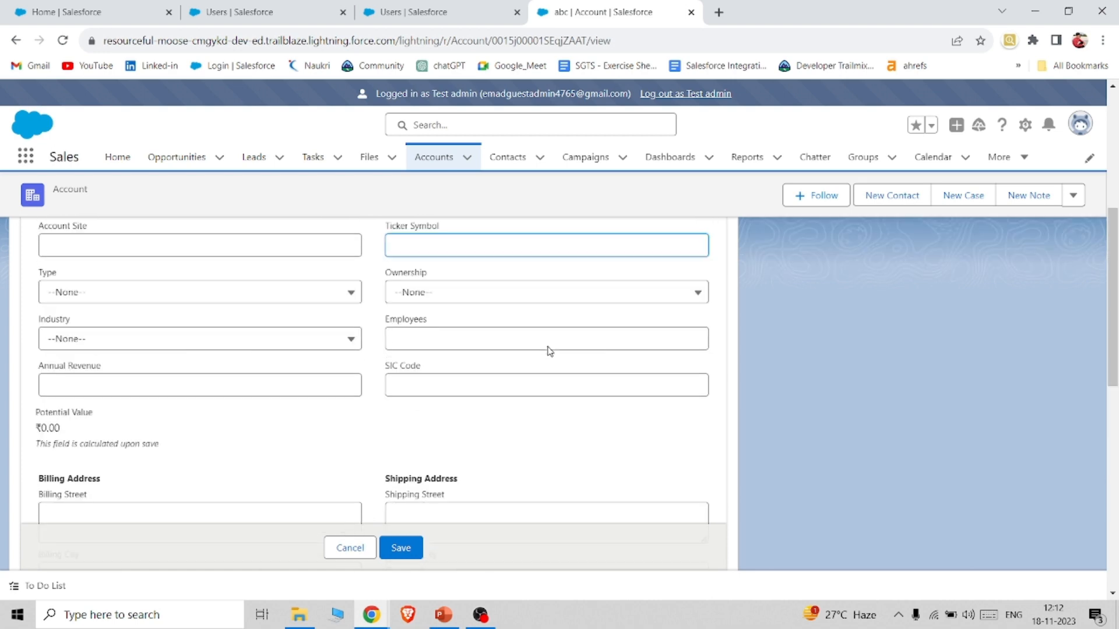
scroll(548, 350, "up", 8)
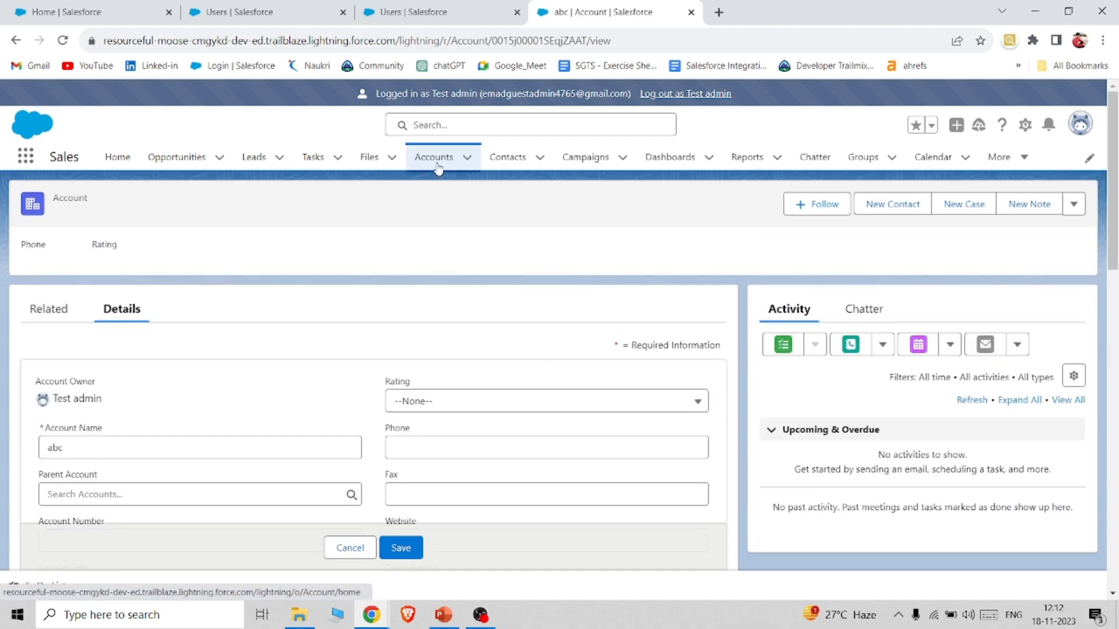
scroll(435, 384, "down", 10)
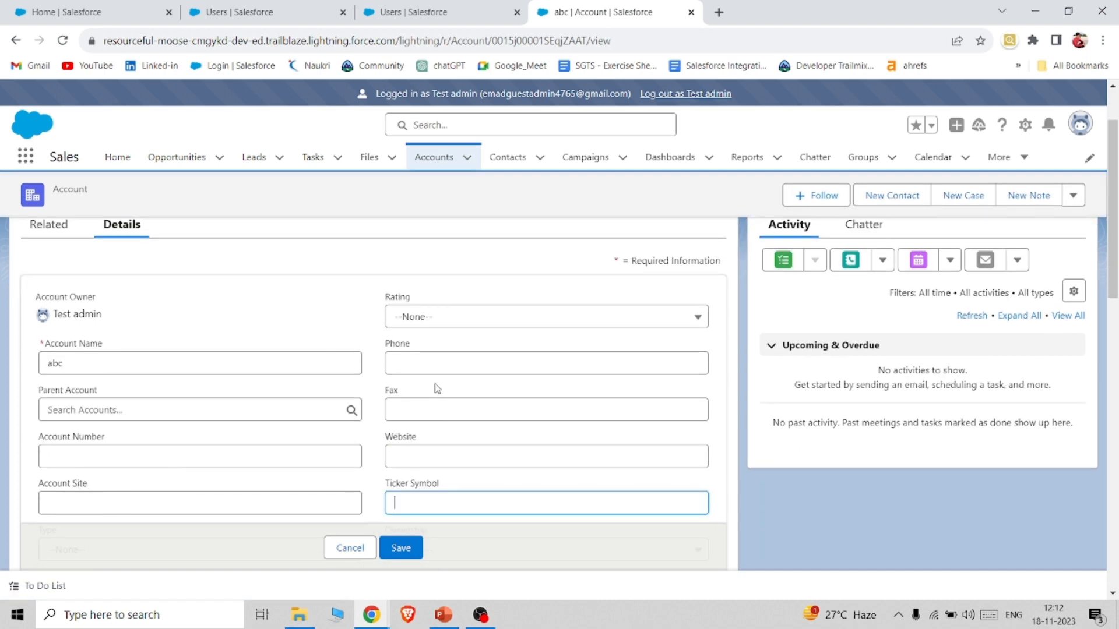
right_click(436, 383)
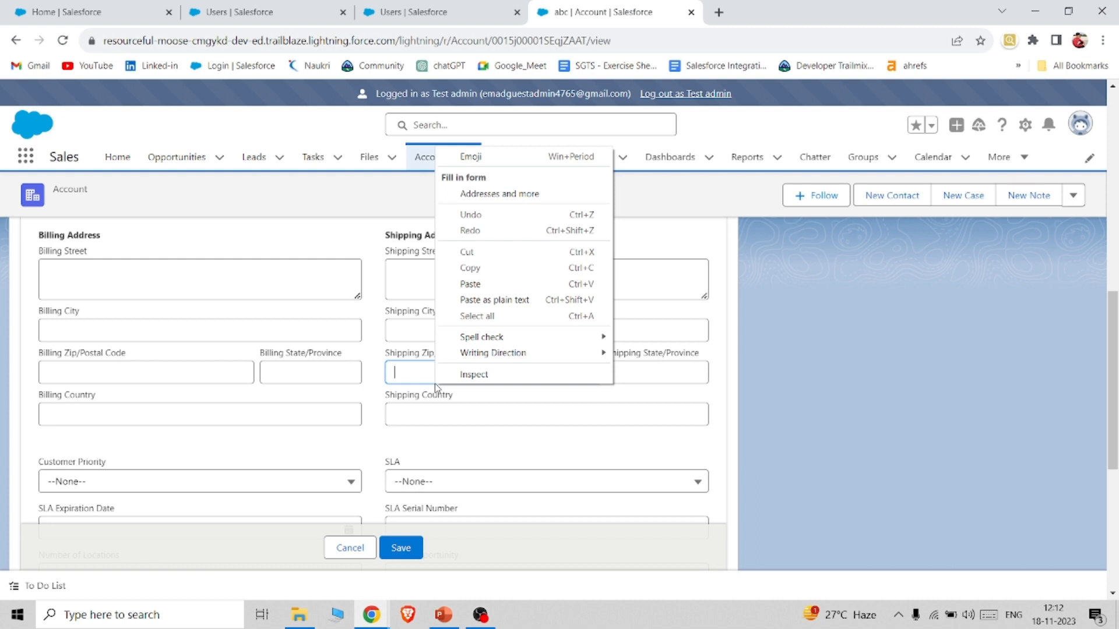
left_click(895, 439)
Search the account edit page for "ind" to locate the Industry field
key("ctrl+f")
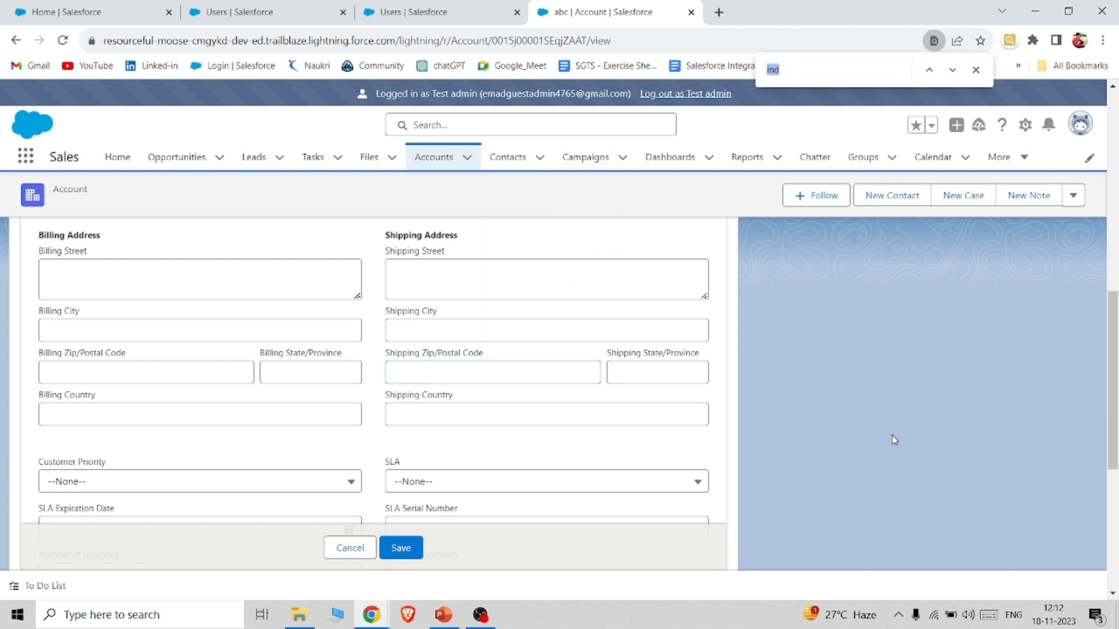
scroll(440, 435, "down", 6)
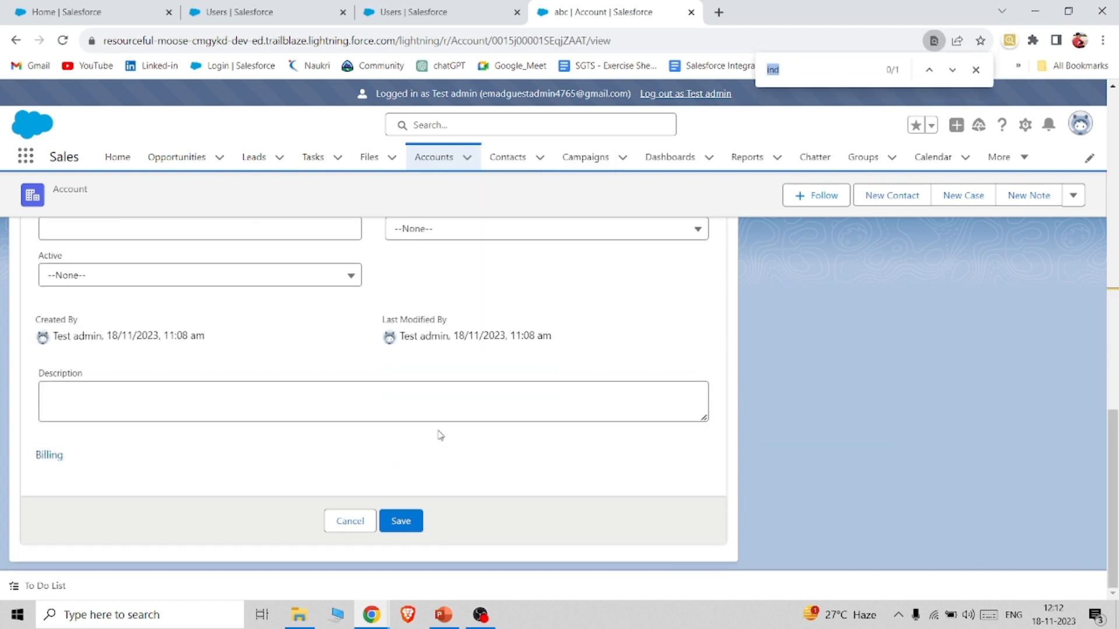
scroll(440, 436, "up", 6)
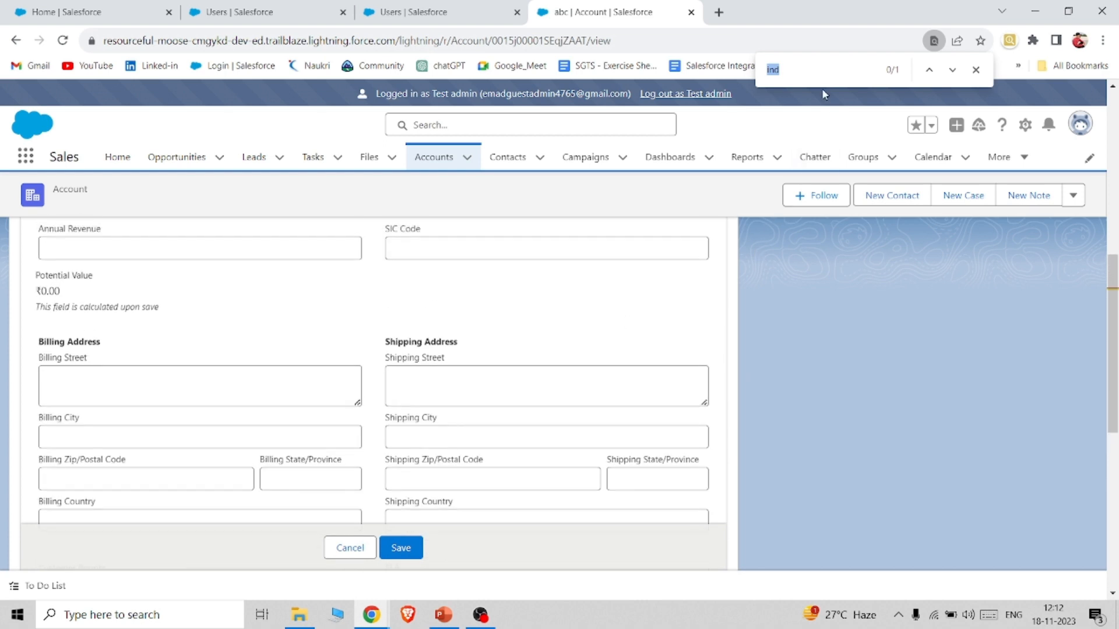
left_click(803, 65)
key("BackSpace")
key("BackSpace")
key("BackSpace")
type("ind")
scroll(408, 387, "down", 6)
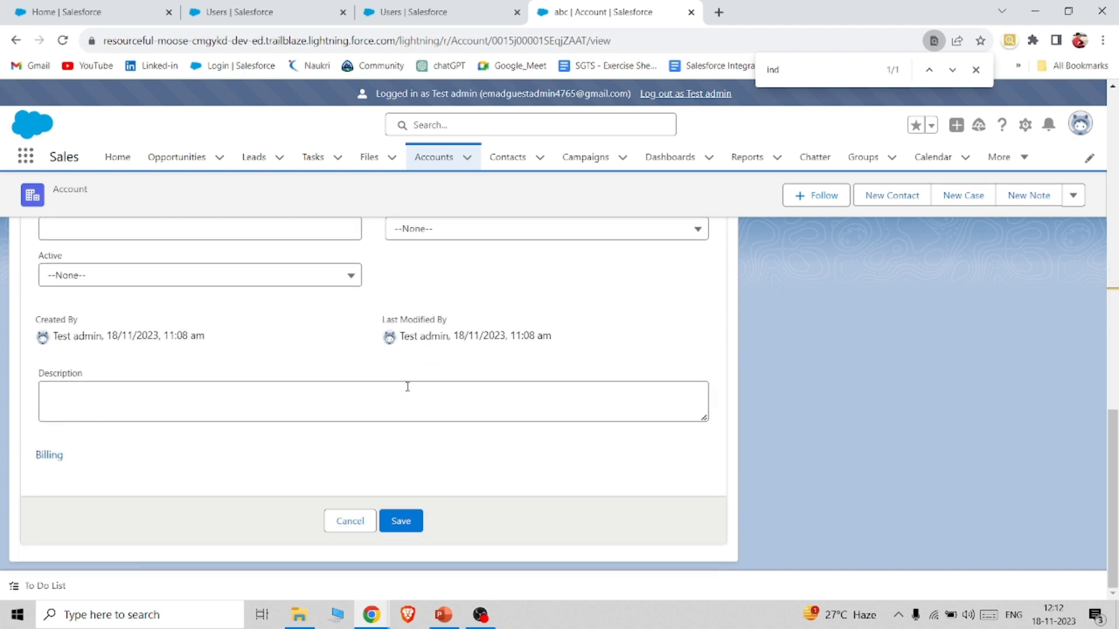
scroll(408, 386, "up", 8)
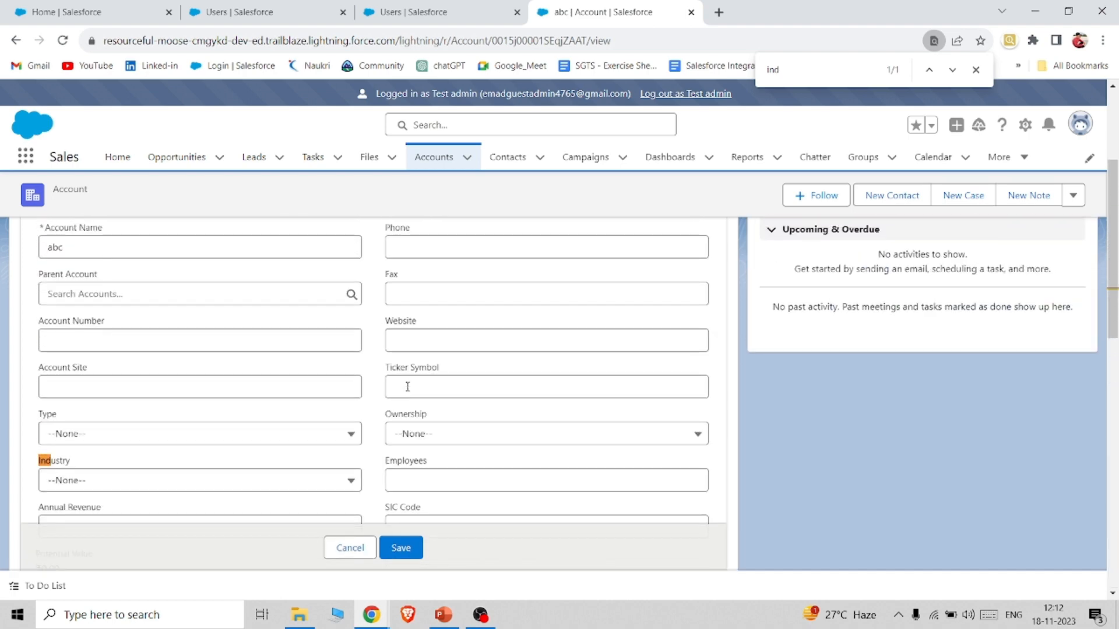
scroll(407, 386, "up", 2)
scroll(407, 386, "down", 3)
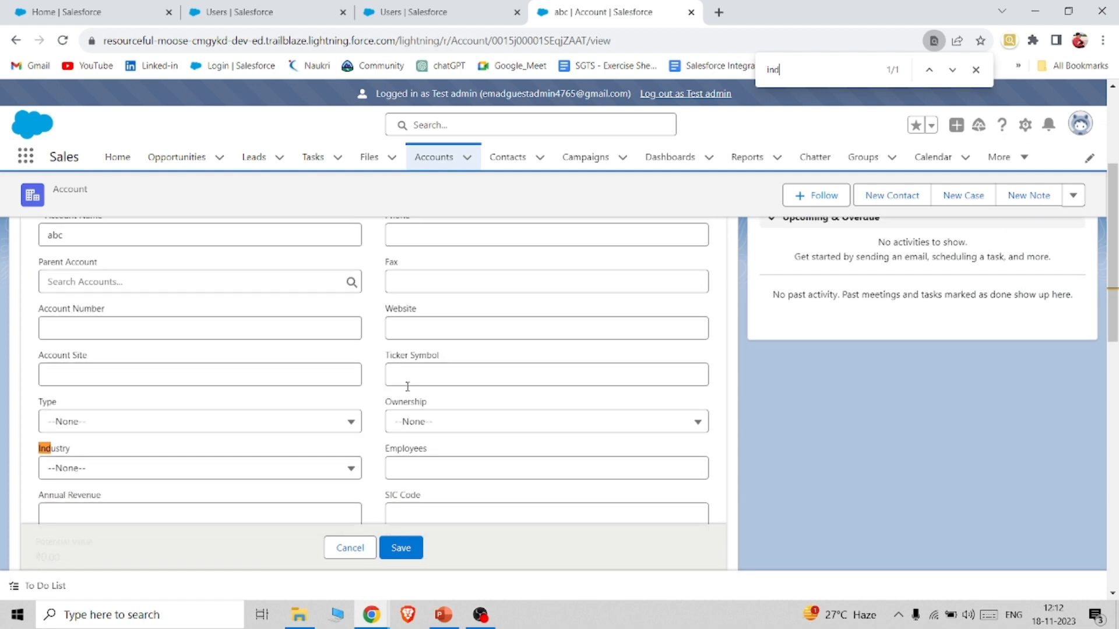
scroll(203, 449, "down", 1)
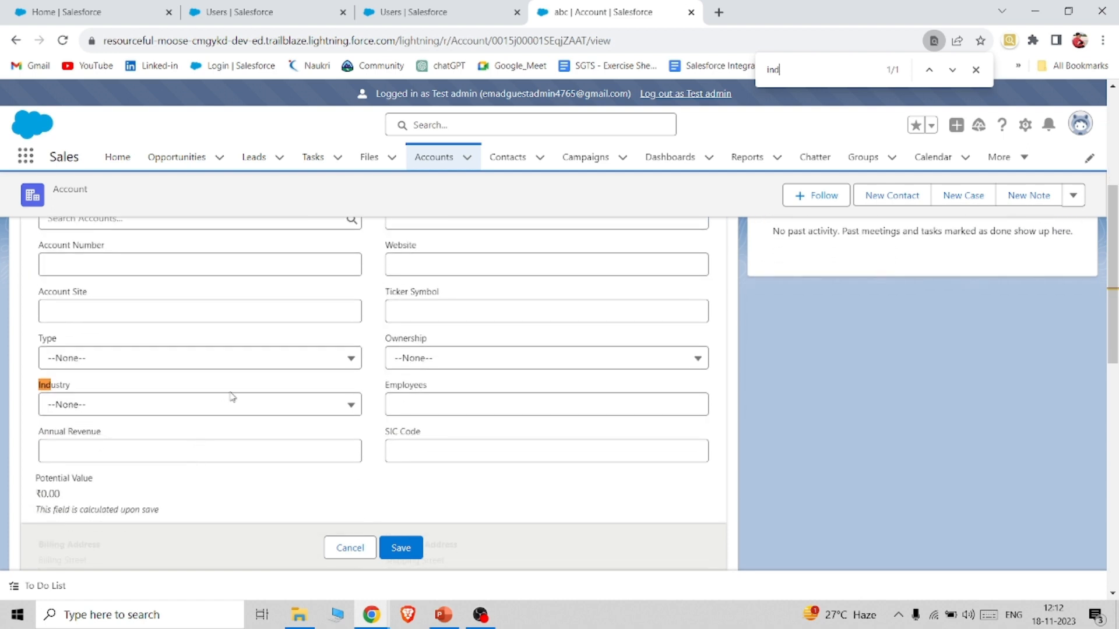
Check the Industry picklist on the abc account and highlight its label
left_click(232, 407)
left_click(231, 411)
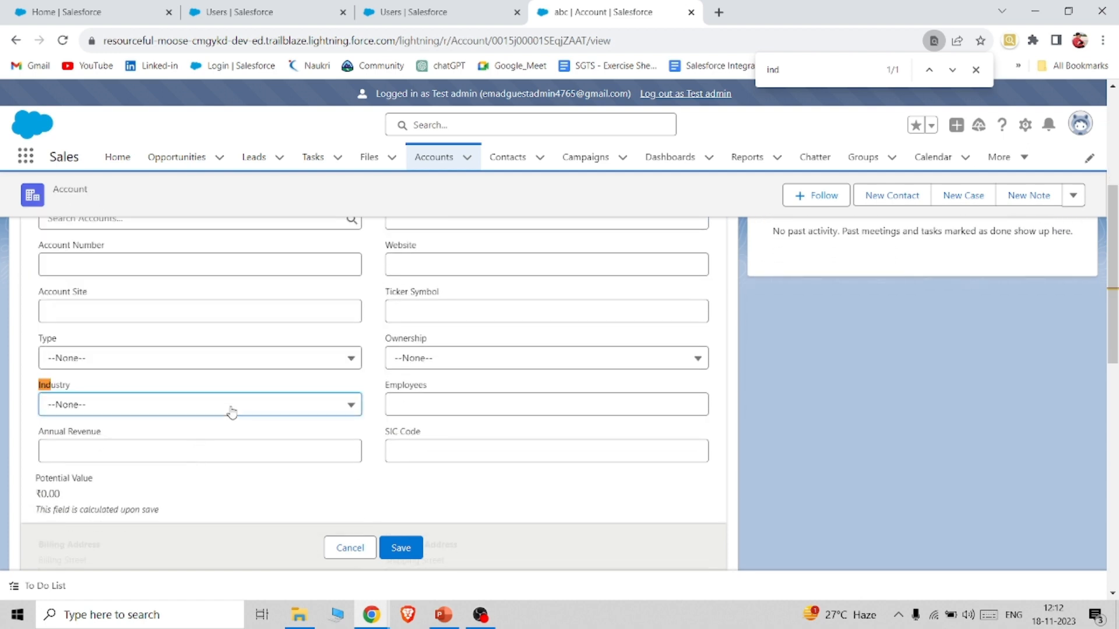
left_click_drag(127, 392, 3, 389)
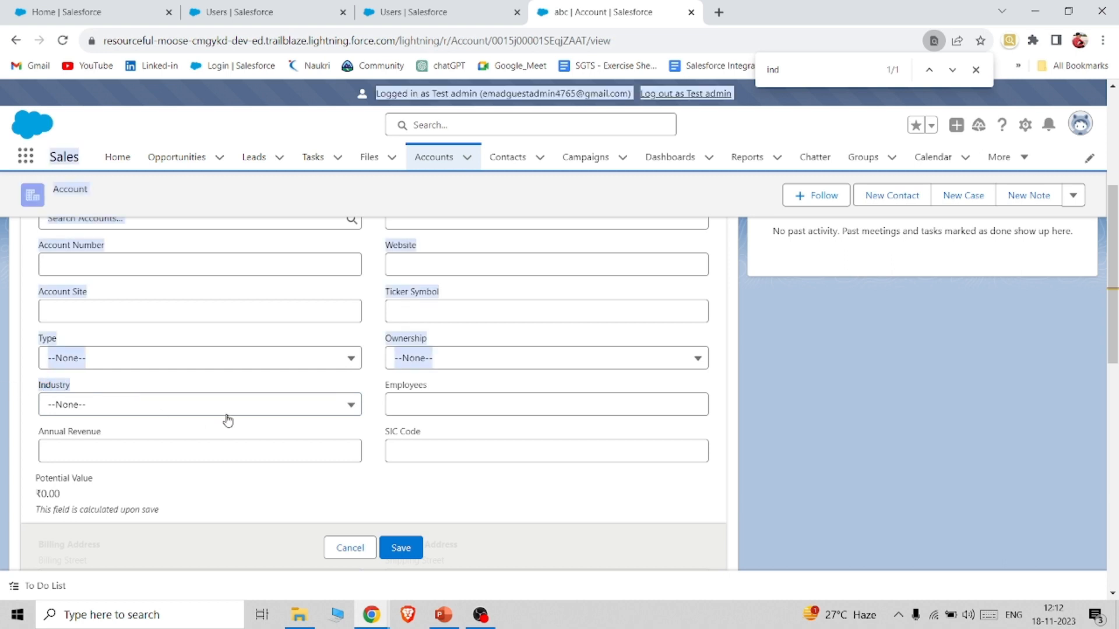
Check which row actions the test user has for the abc account in the Accounts list
left_click(436, 163)
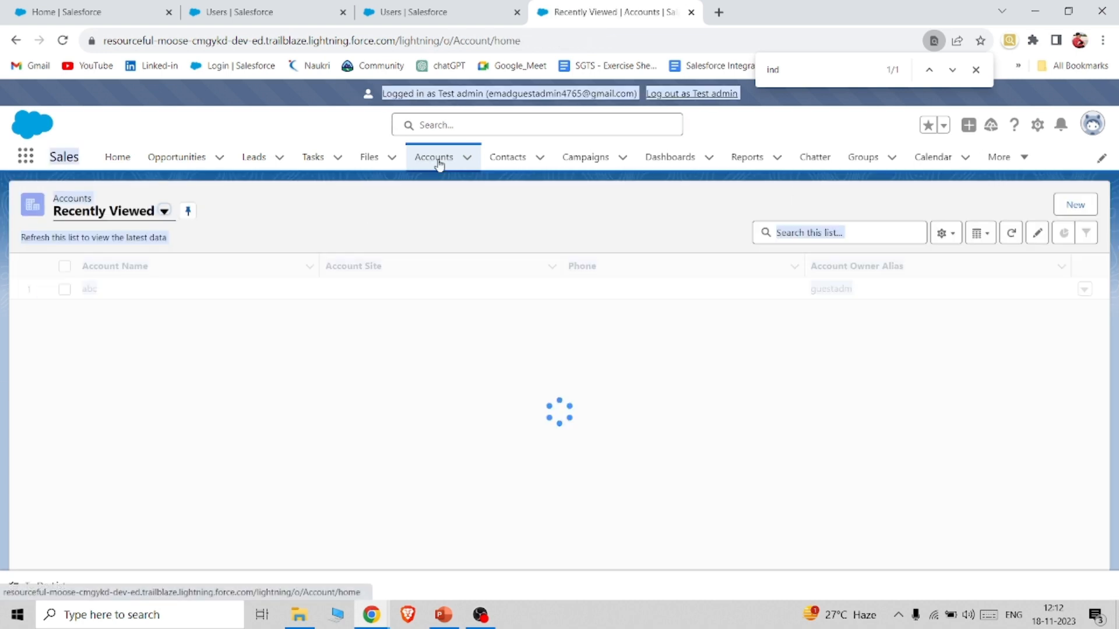
left_click(1084, 289)
left_click(800, 453)
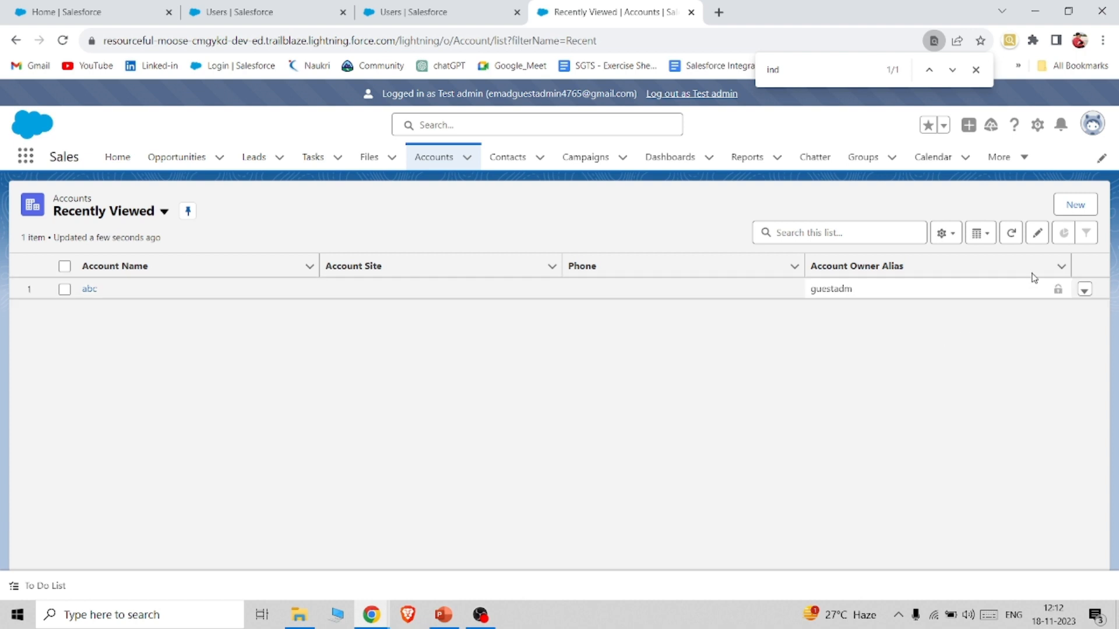
left_click(1085, 292)
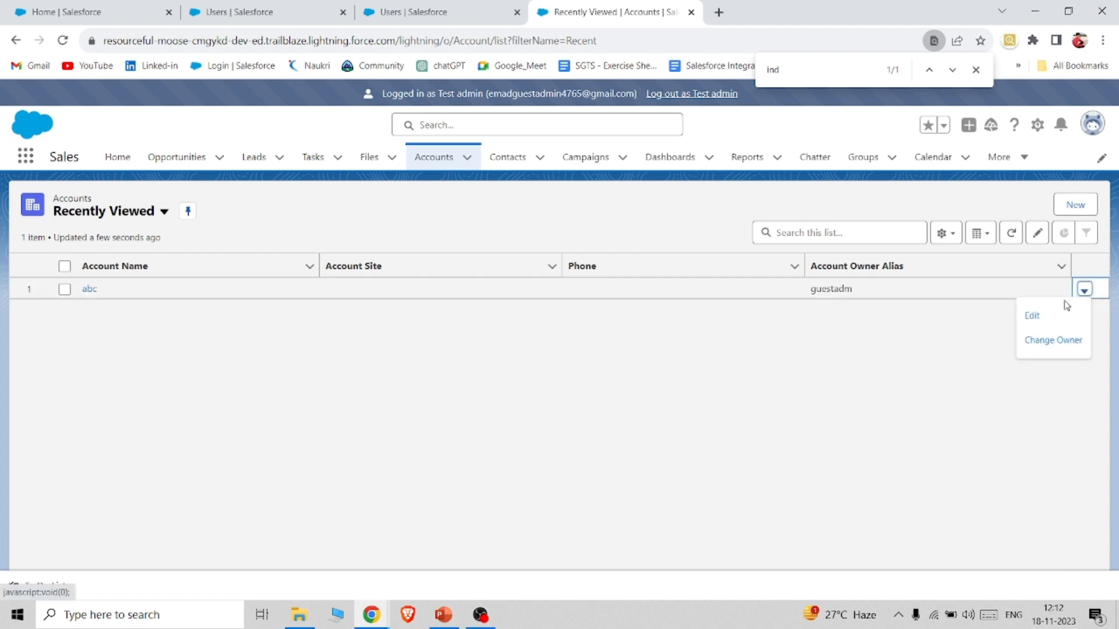
left_click(846, 396)
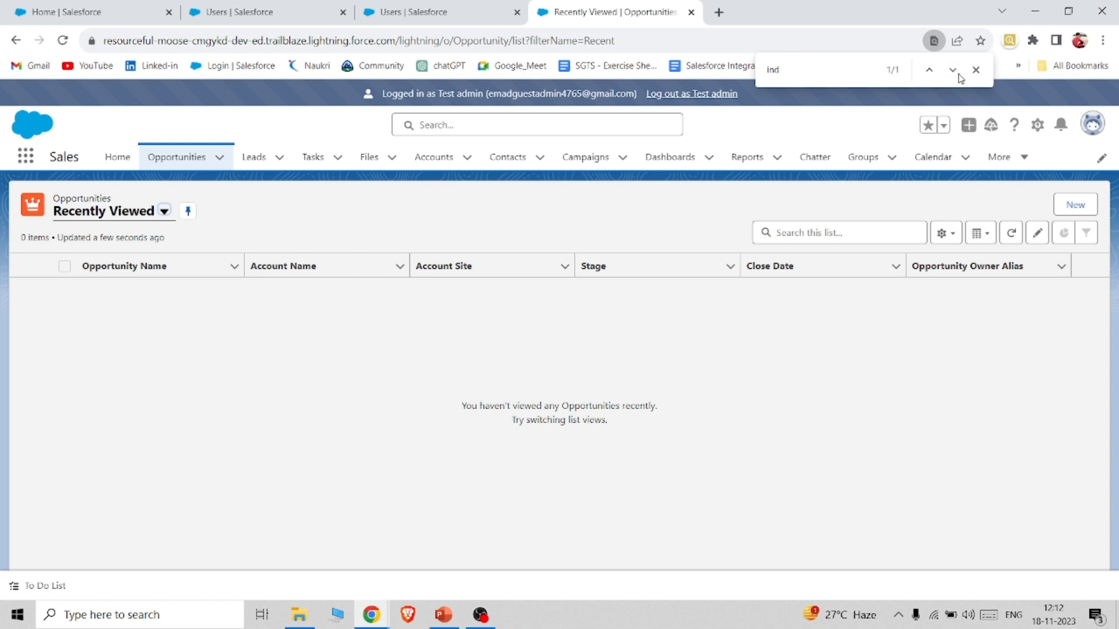
Close the page search and open the details of the abc account
left_click(975, 70)
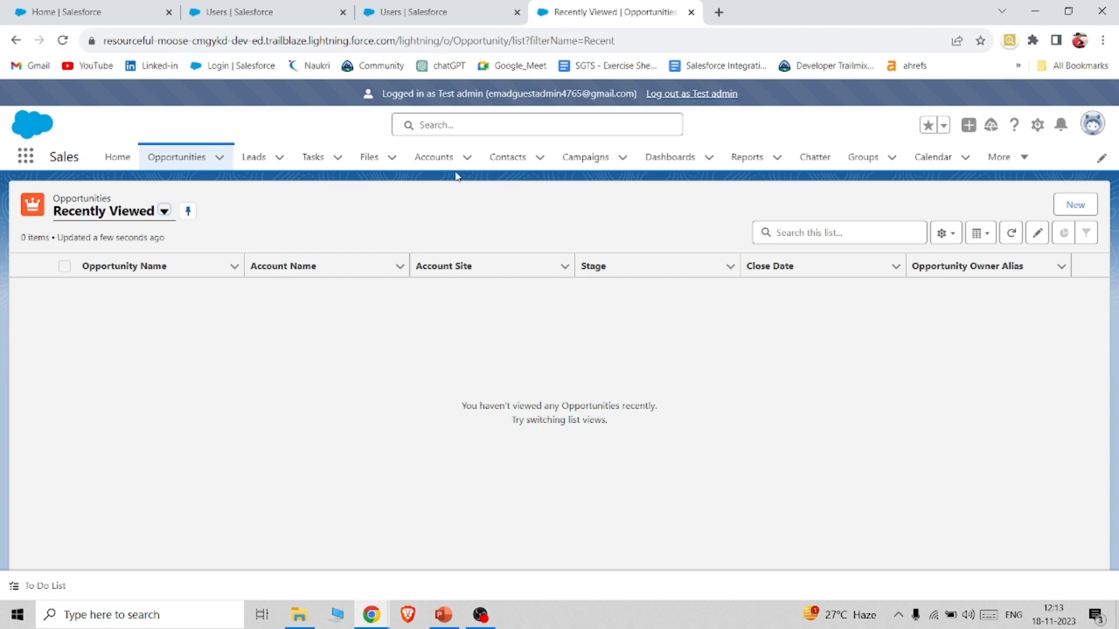
left_click(431, 162)
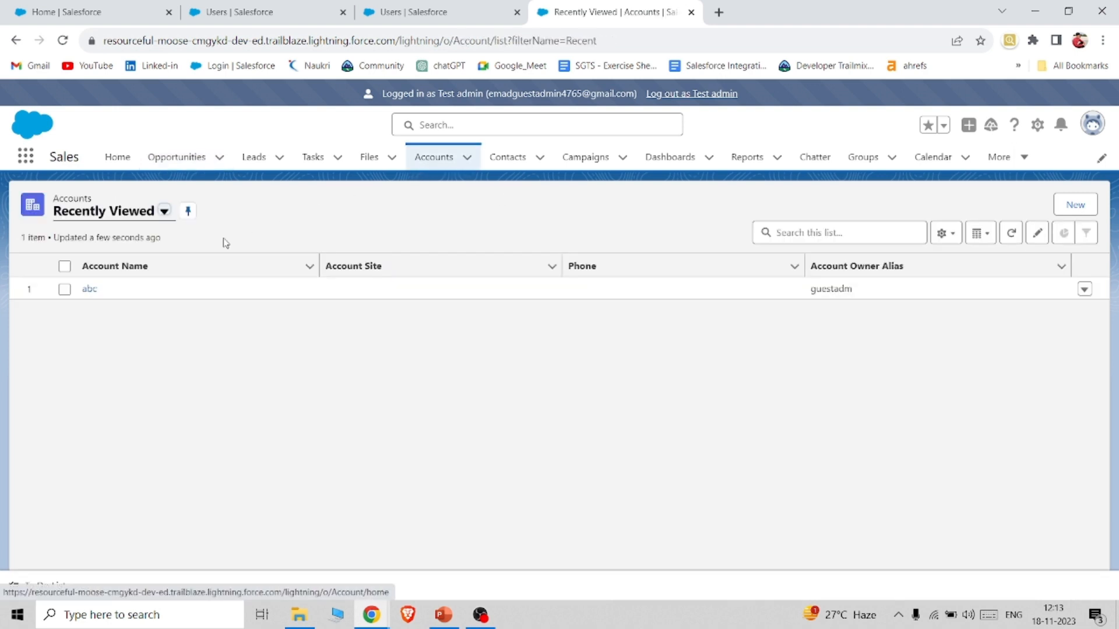
left_click(87, 295)
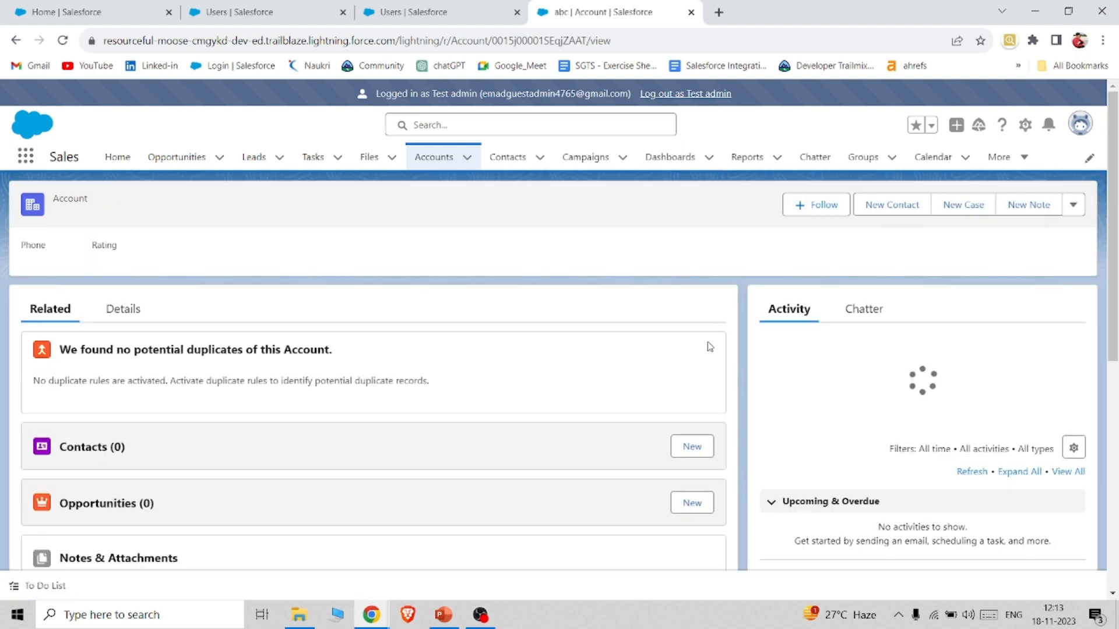
left_click(131, 308)
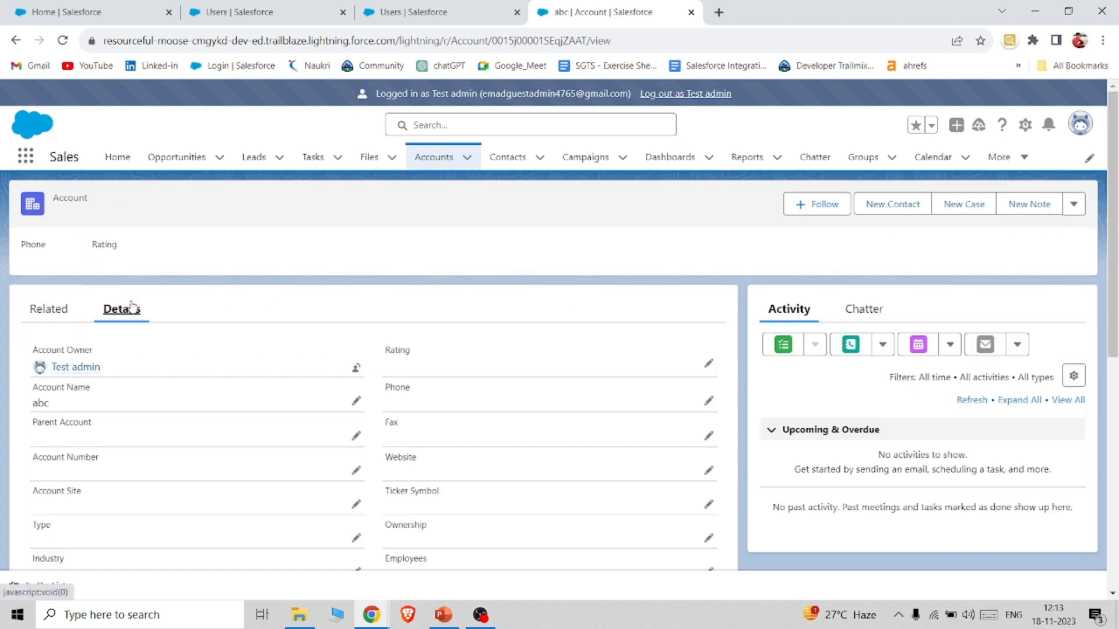
Recheck the row actions for abc in the Accounts list and log out as the test user
left_click(437, 161)
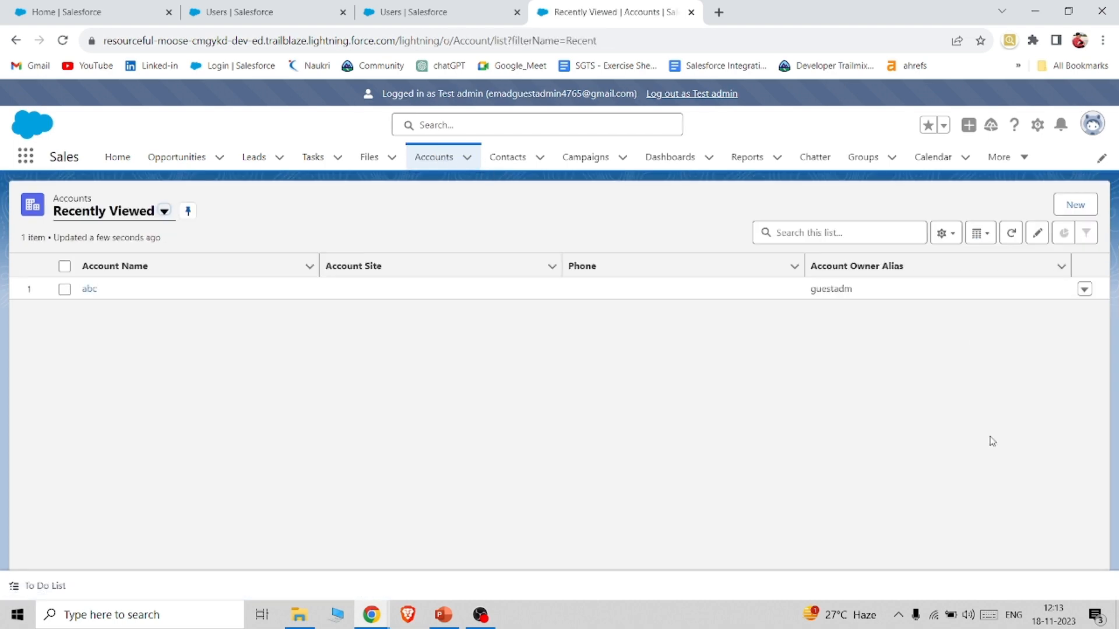
left_click(1085, 293)
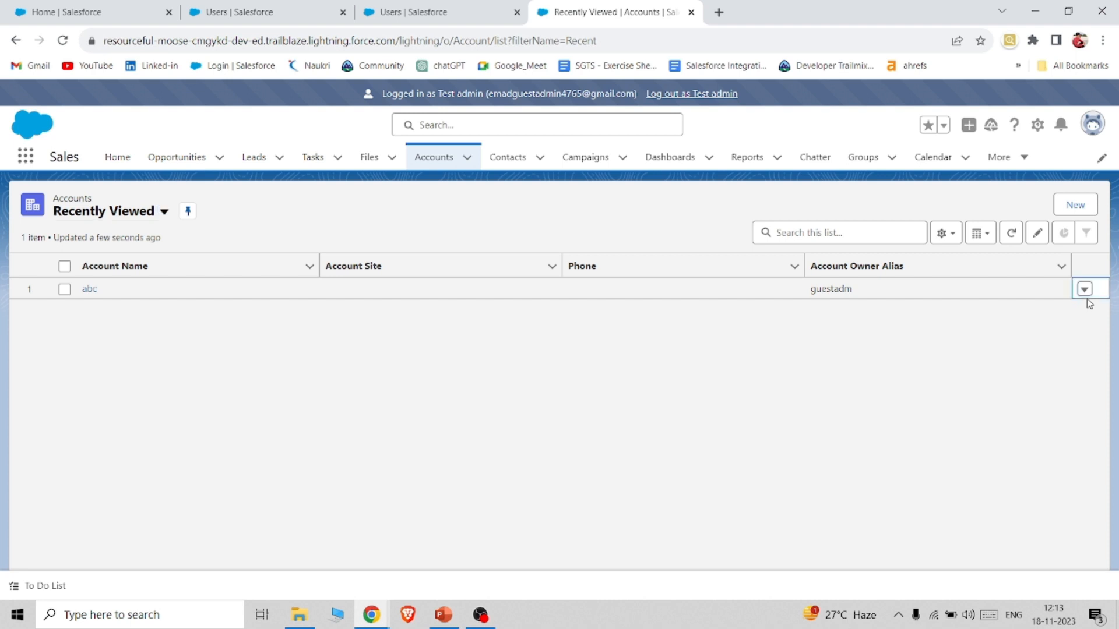
left_click(905, 382)
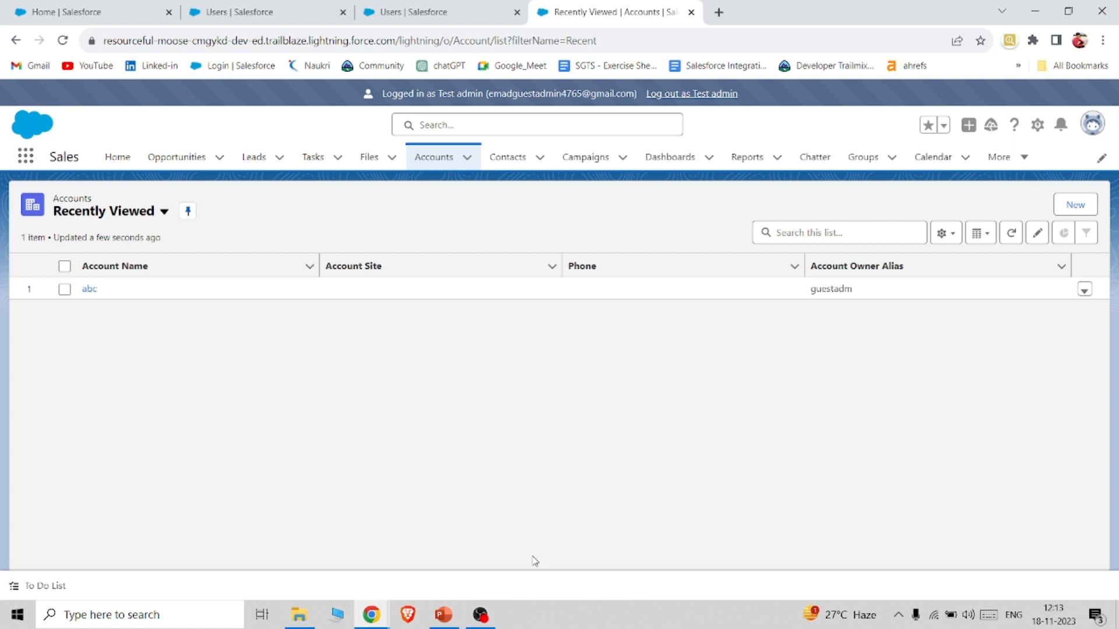
left_click(708, 96)
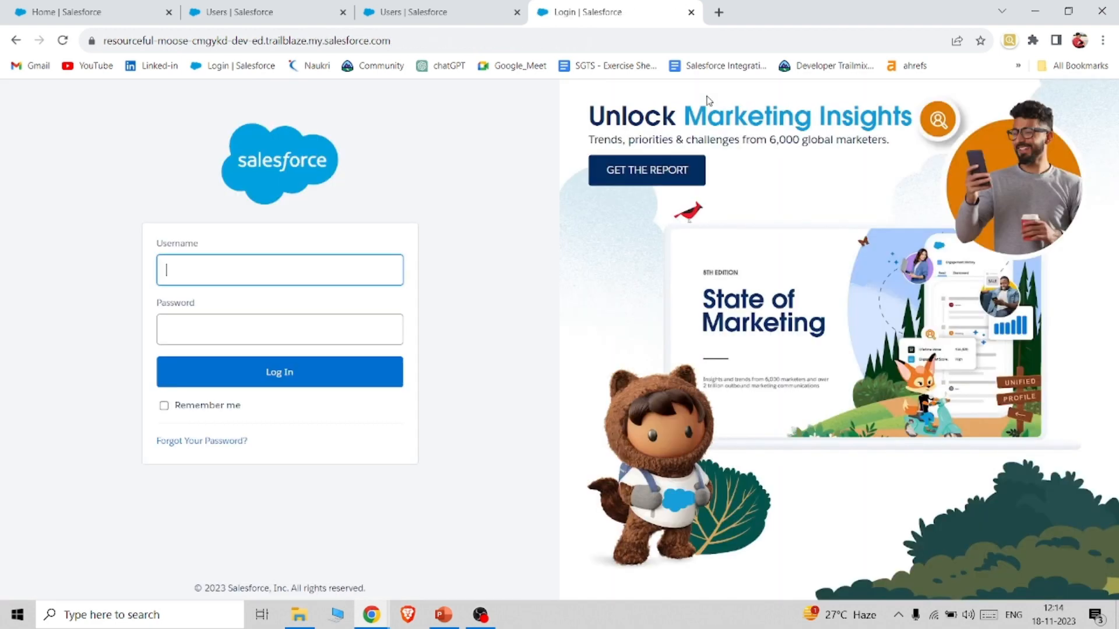
left_click(480, 614)
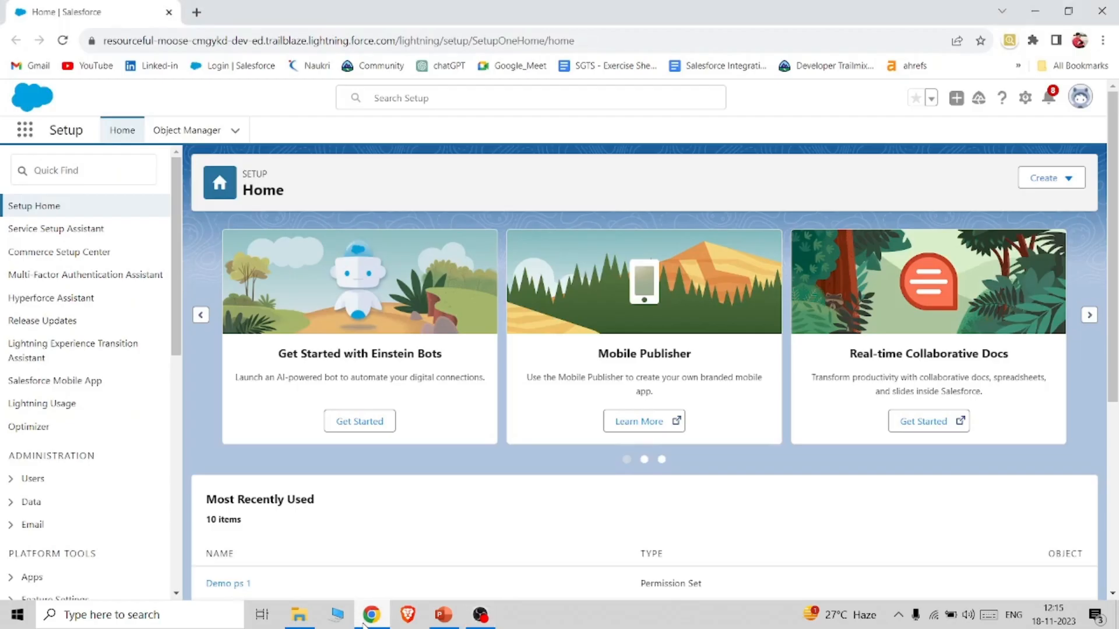
Find Permission Sets in Setup by searching for "permi" and start a new permission set
left_click(114, 165)
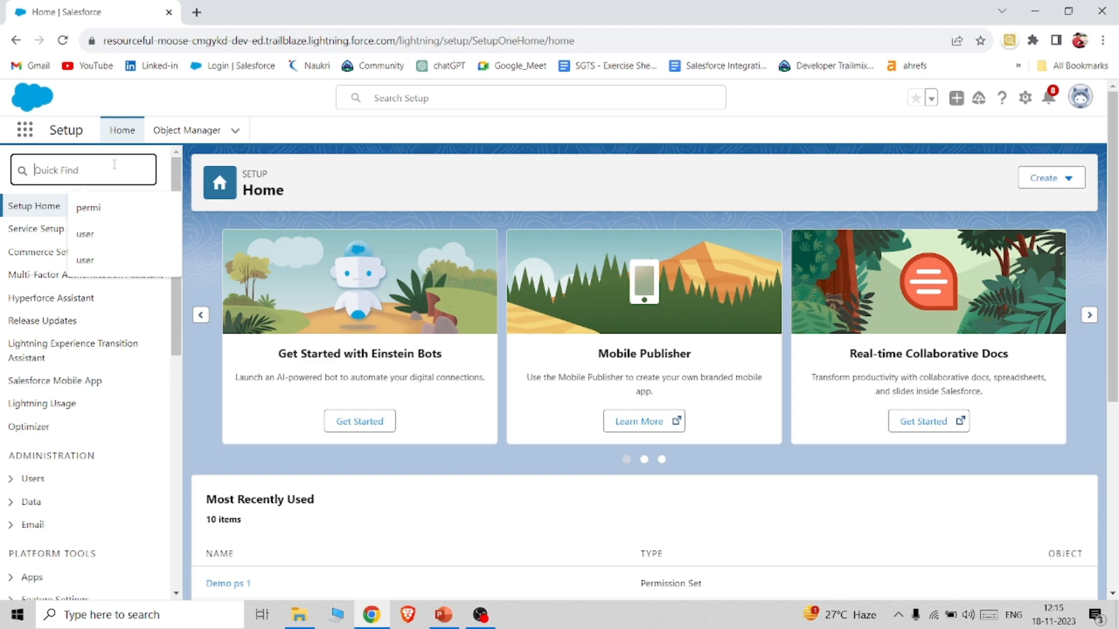
type("p")
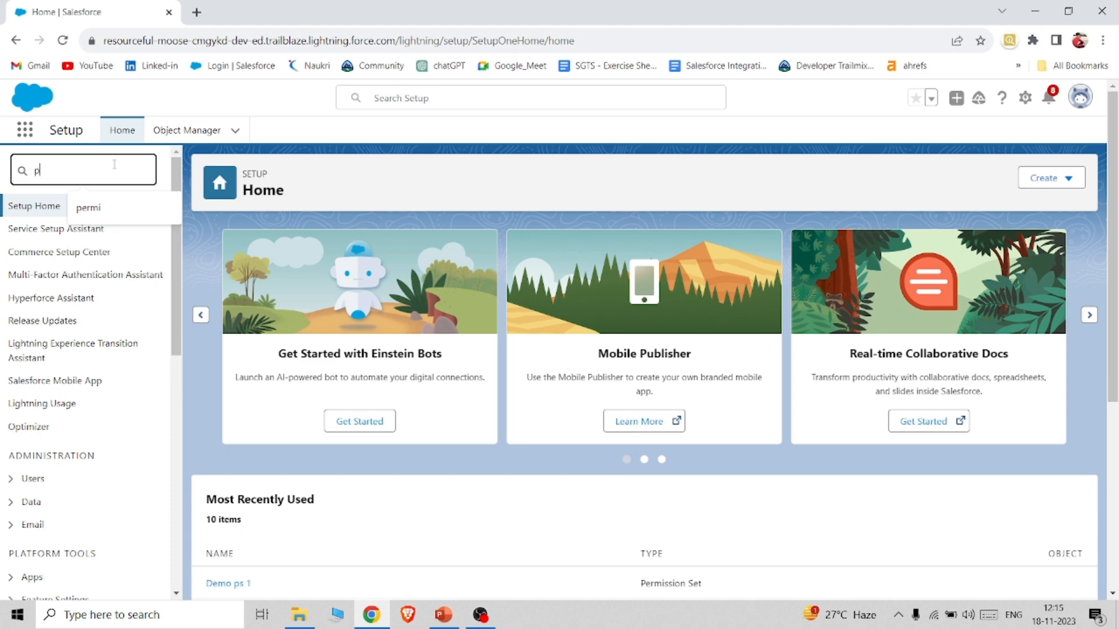
type("ermi")
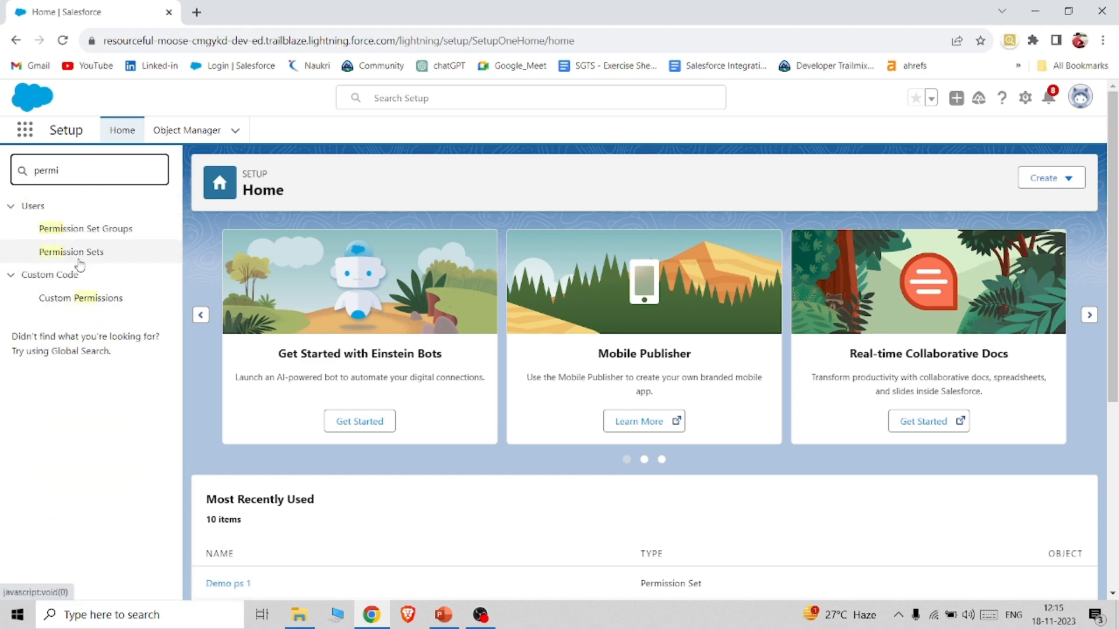
left_click(78, 253)
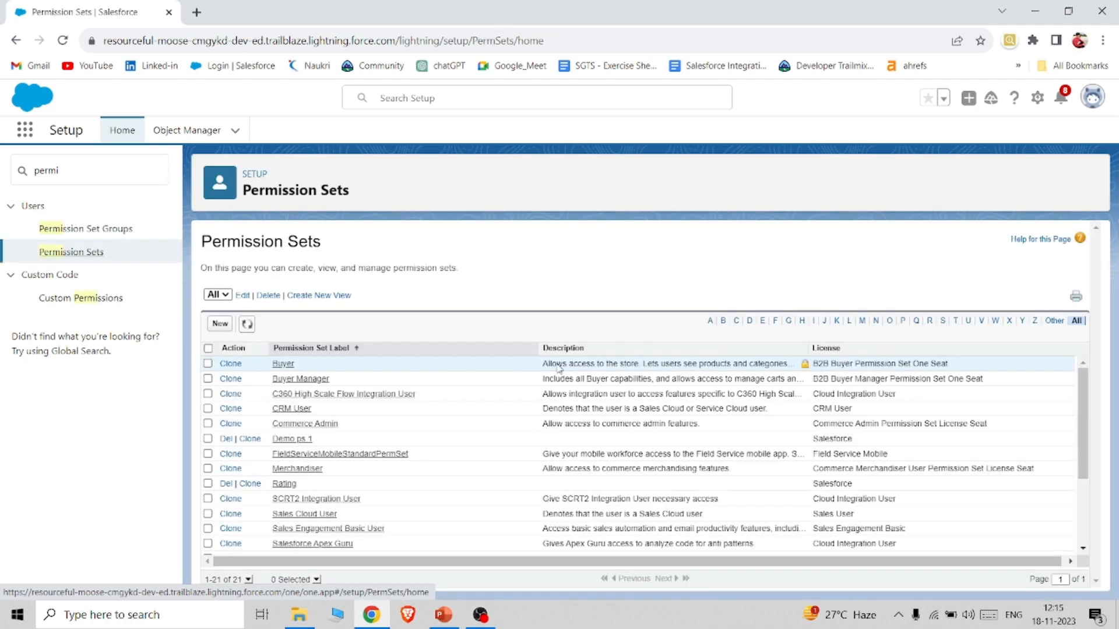
left_click(226, 325)
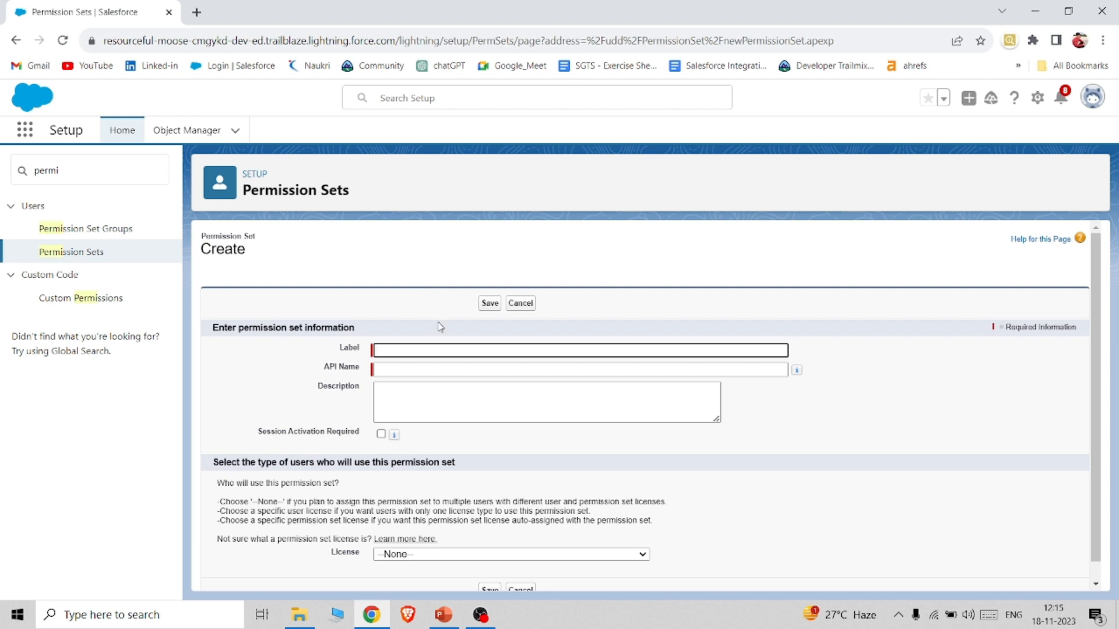
type("Demo ps 1")
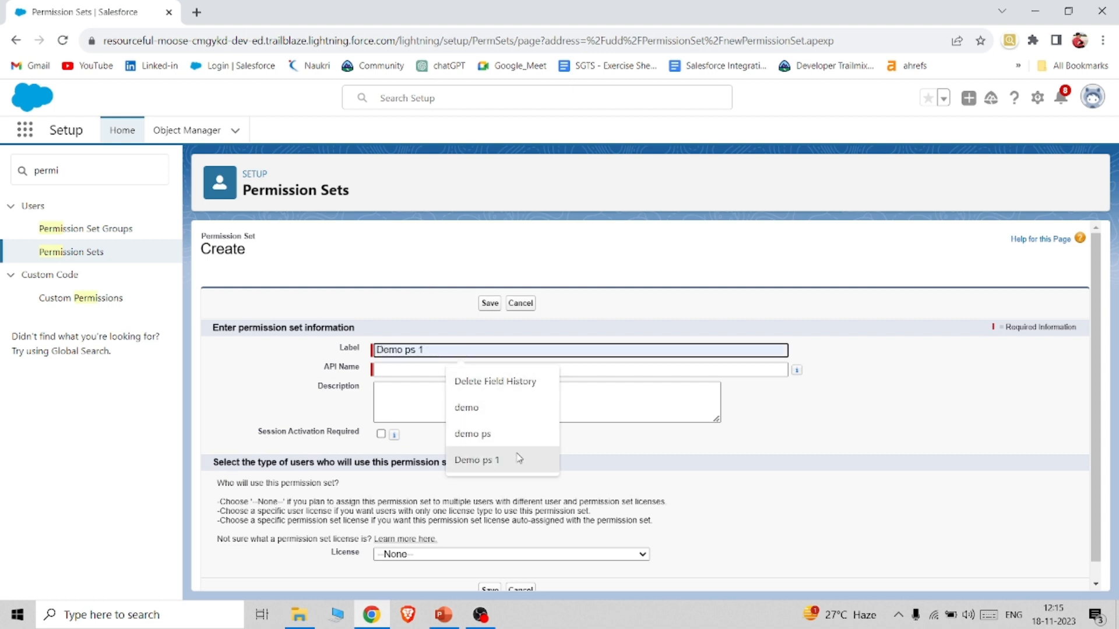
left_click(519, 459)
key("BackSpace")
type("2")
left_click(465, 368)
scroll(465, 366, "down", 1)
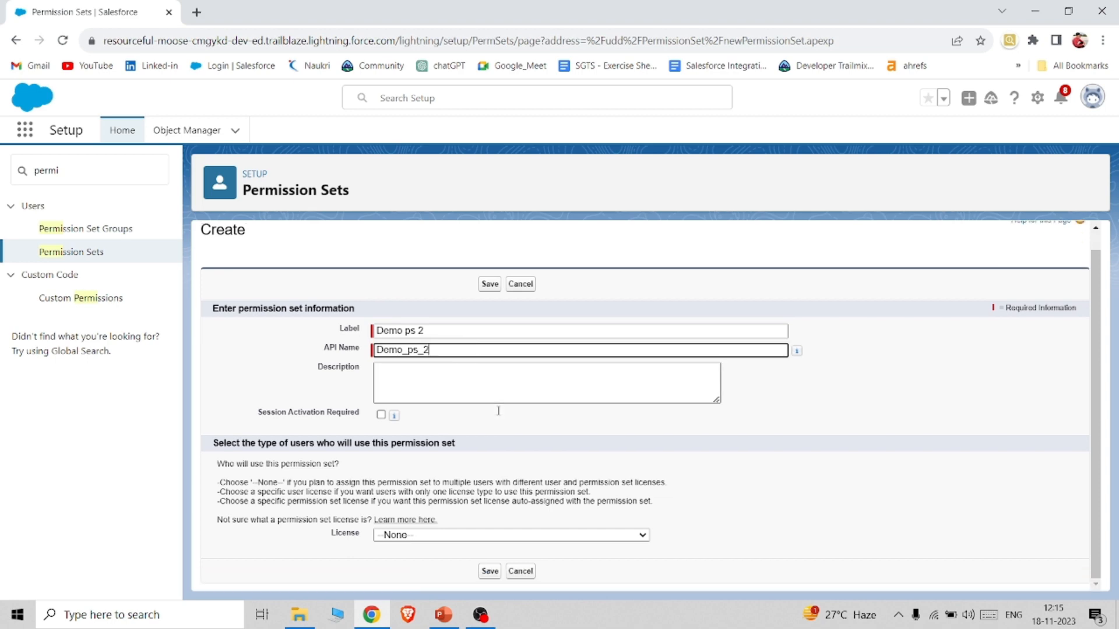
left_click(452, 537)
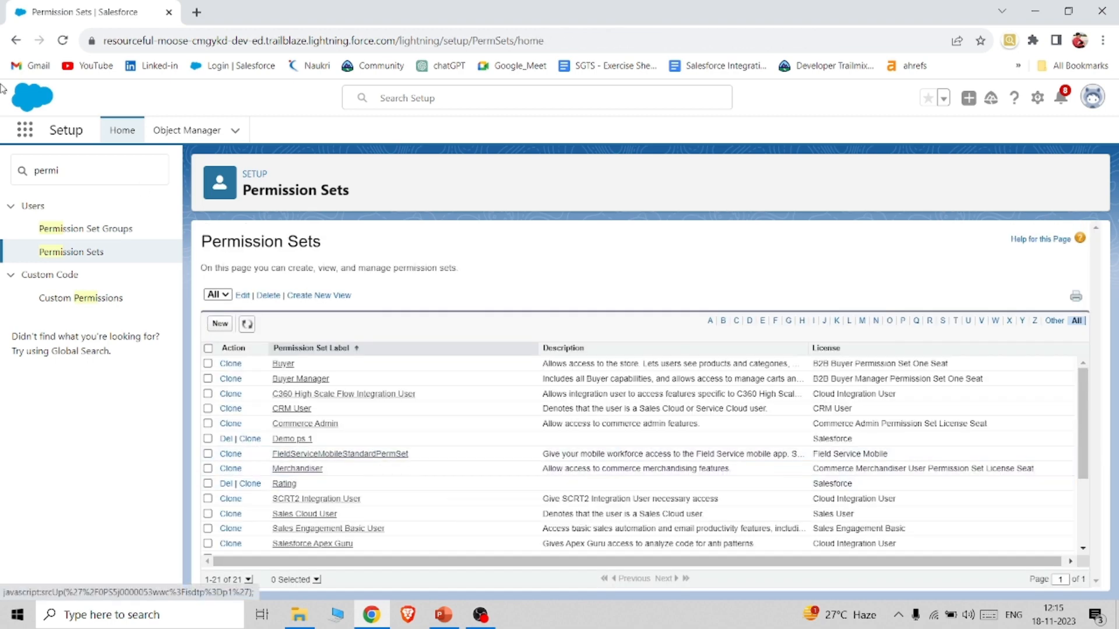
left_click(17, 40)
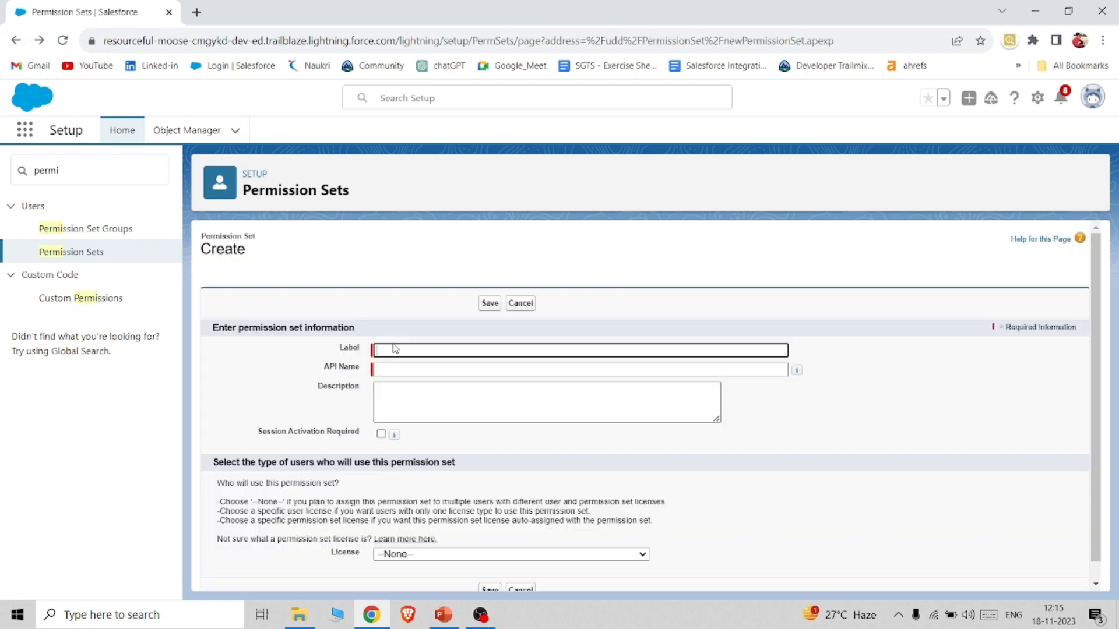
Set the new permission set's license to Salesforce and try to save it
left_click(408, 555)
key("s")
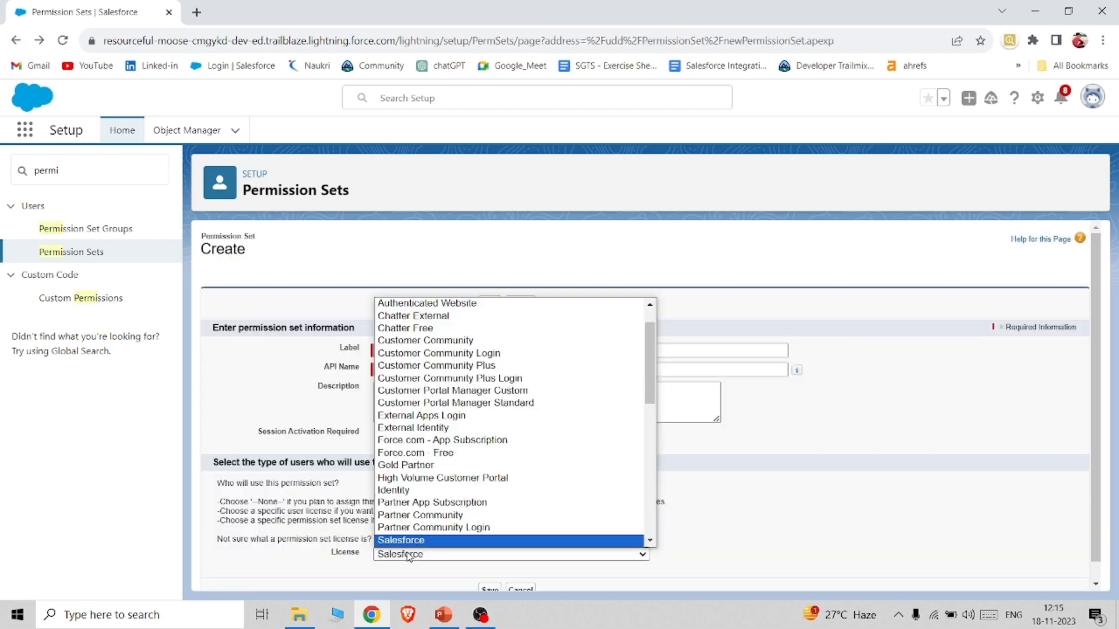
key("Return")
scroll(409, 556, "down", 1)
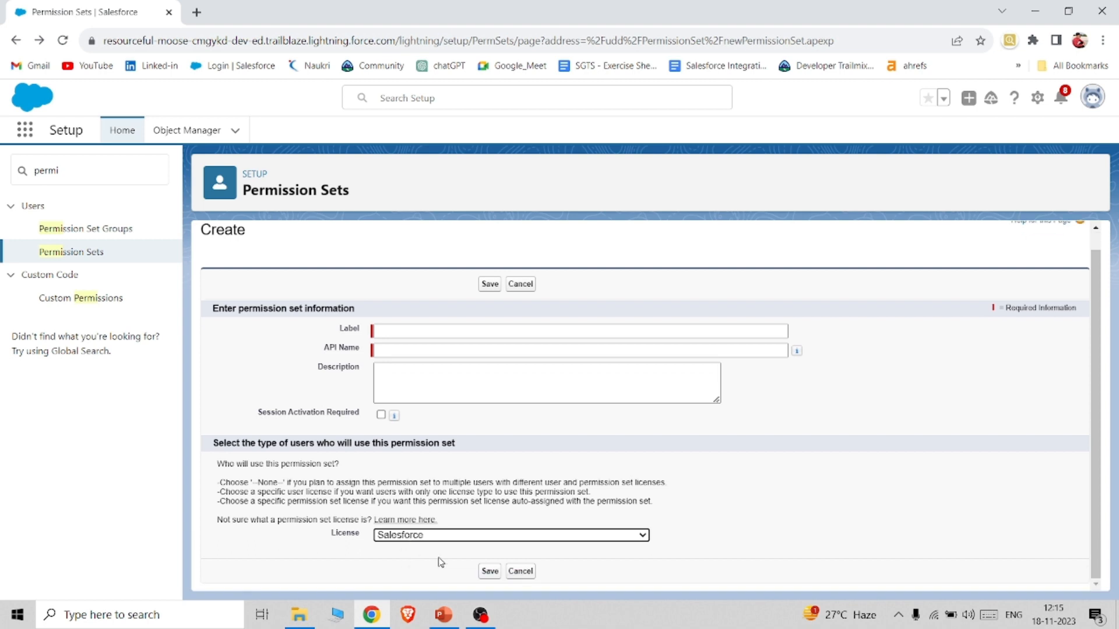
left_click(493, 572)
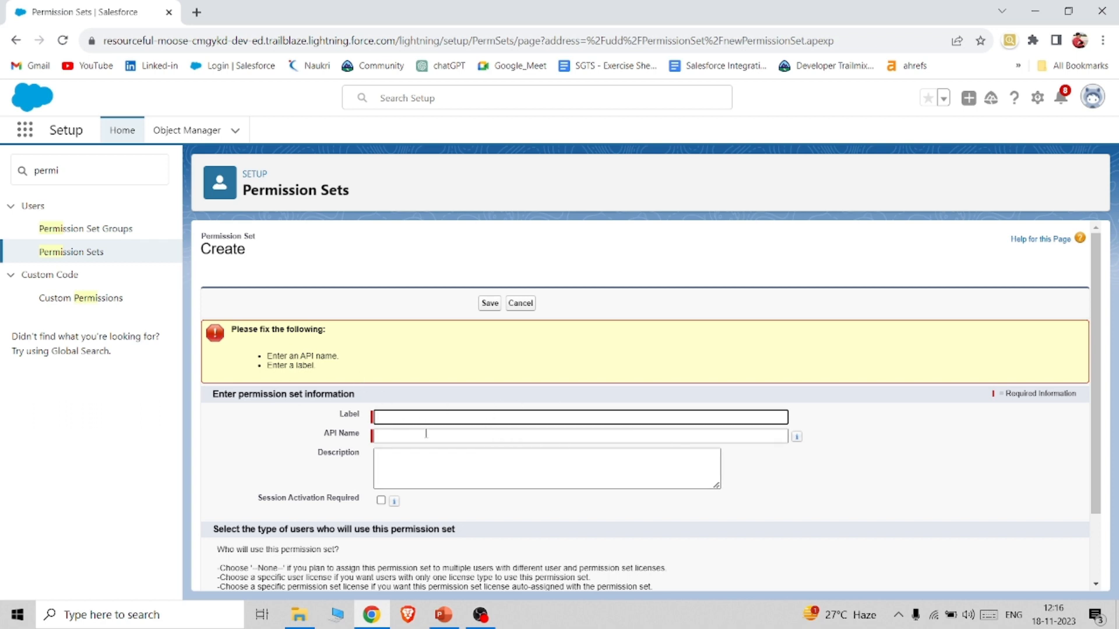
type("alws")
key("BackSpace")
key("BackSpace")
key("BackSpace")
key("BackSpace")
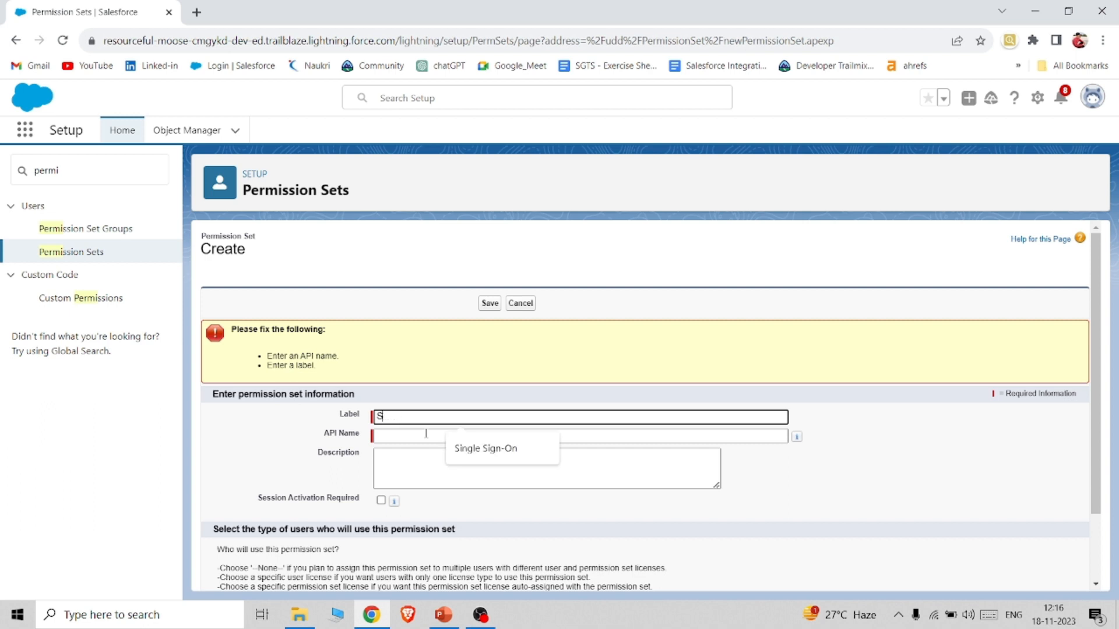
Label the permission set "Demo ps 2" with the API name Demo_ps_2 and save it
type("d")
left_click(462, 527)
key("BackSpace")
type("2")
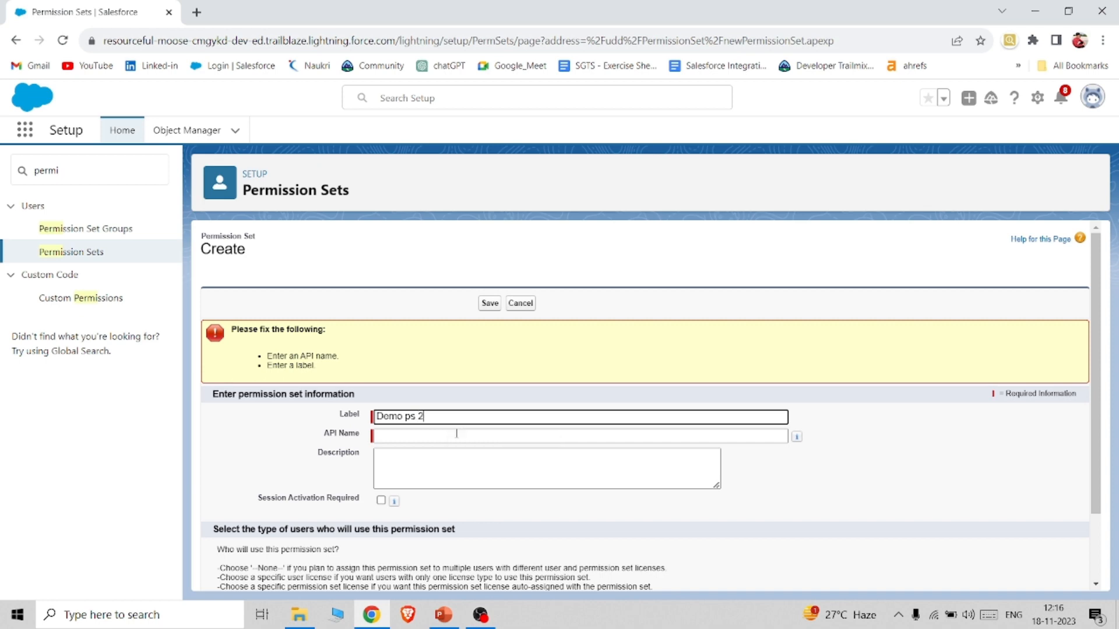
left_click(456, 434)
scroll(456, 434, "down", 2)
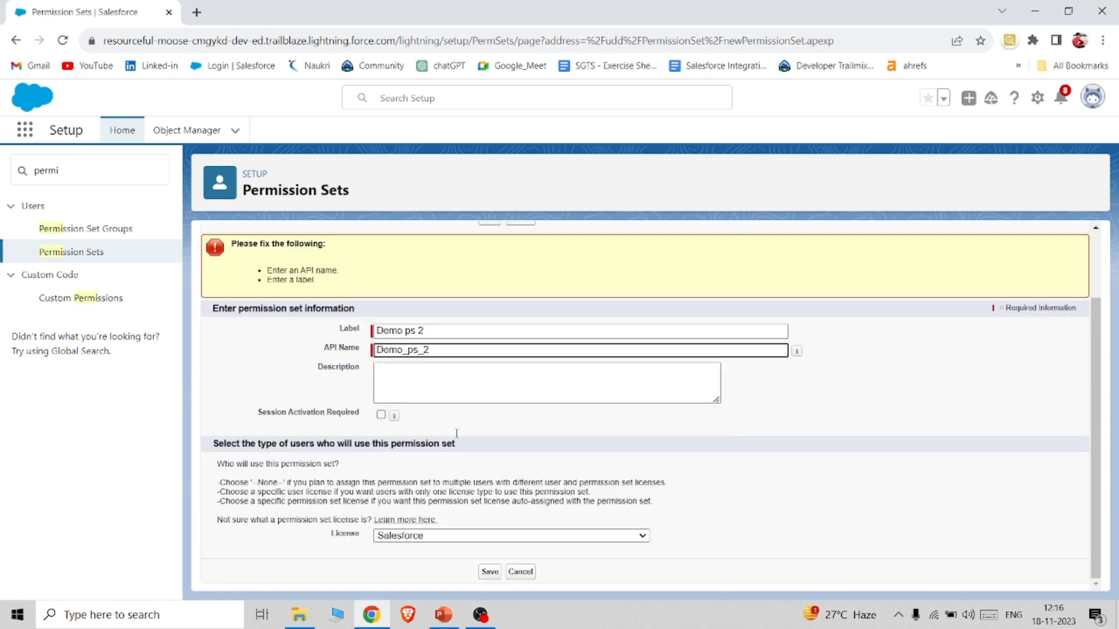
left_click(489, 572)
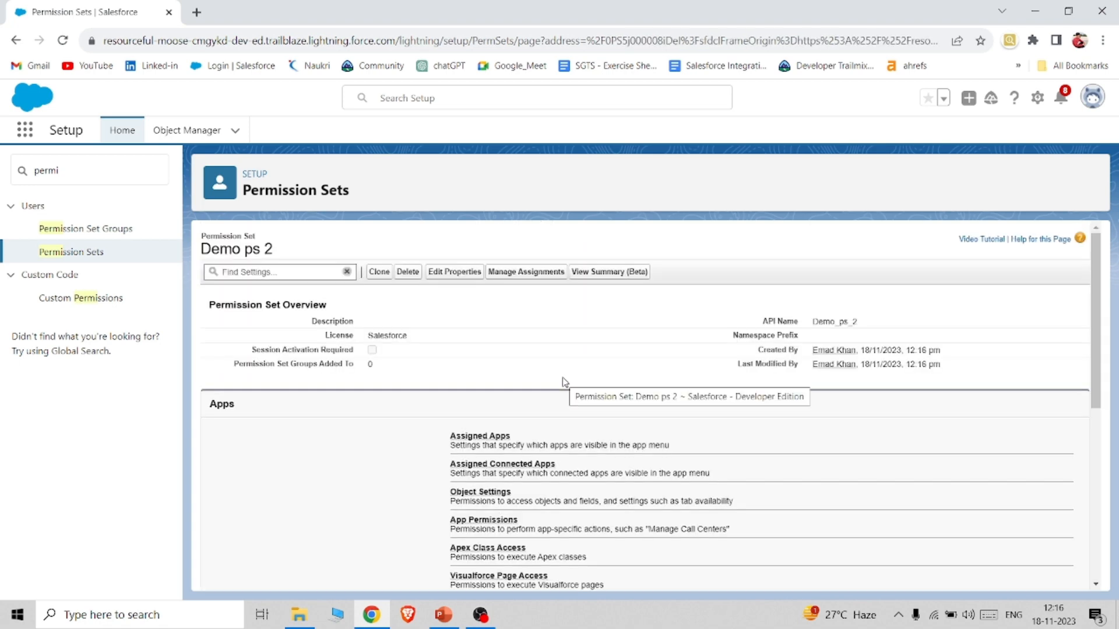
Open the Accounts object settings of the Demo ps 2 permission set
scroll(562, 379, "down", 1)
left_click(493, 454)
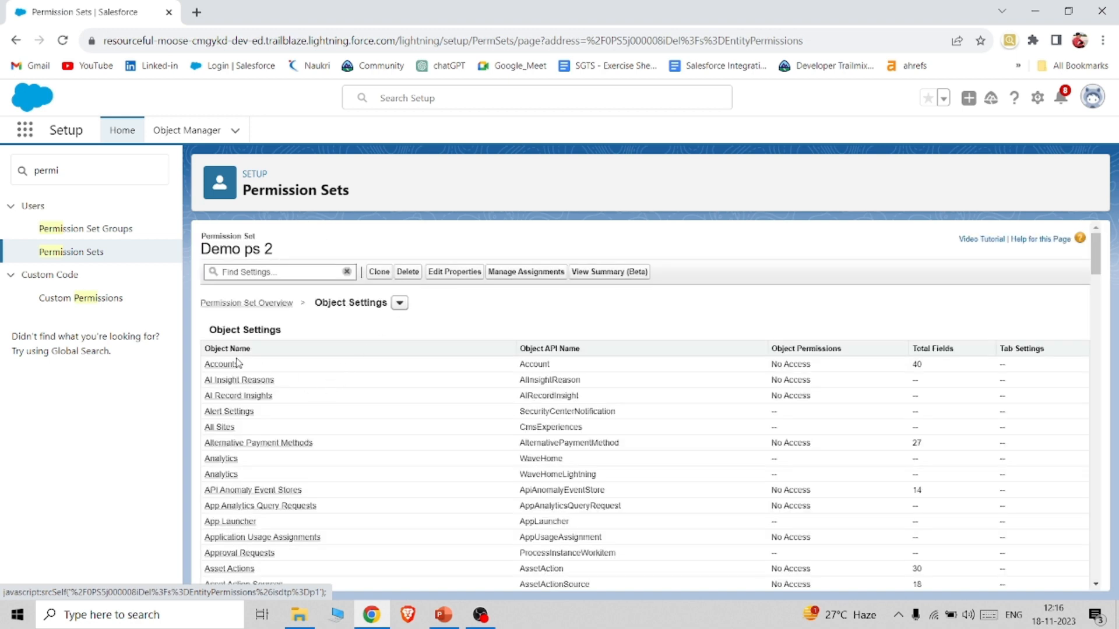
left_click(237, 364)
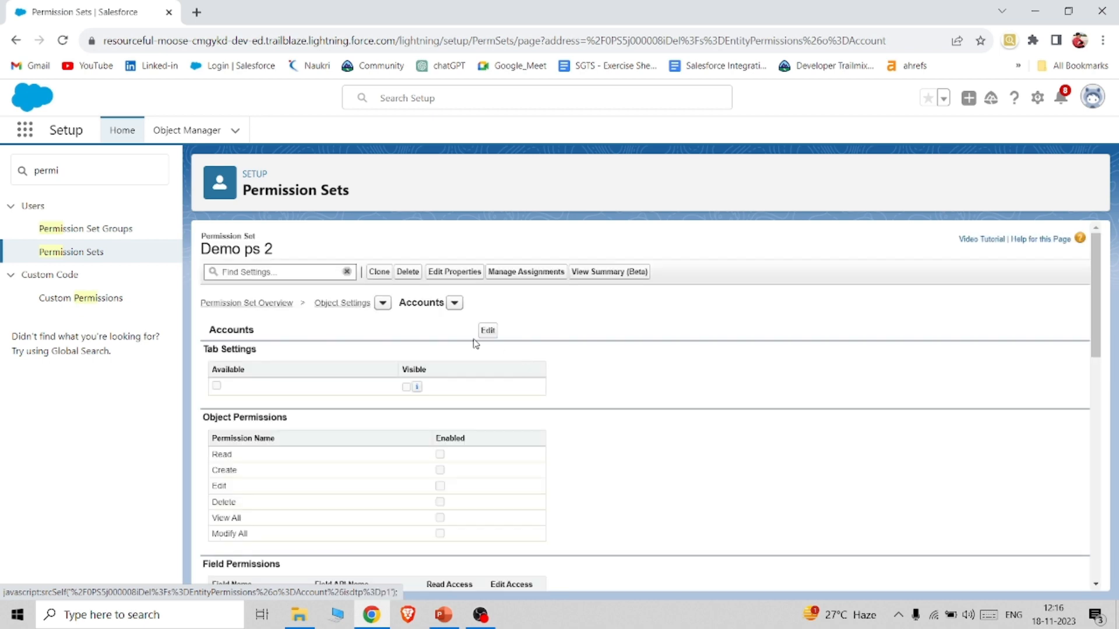
Enable the Delete object permission on Accounts, along with Read and Edit, and save the object settings
left_click(487, 330)
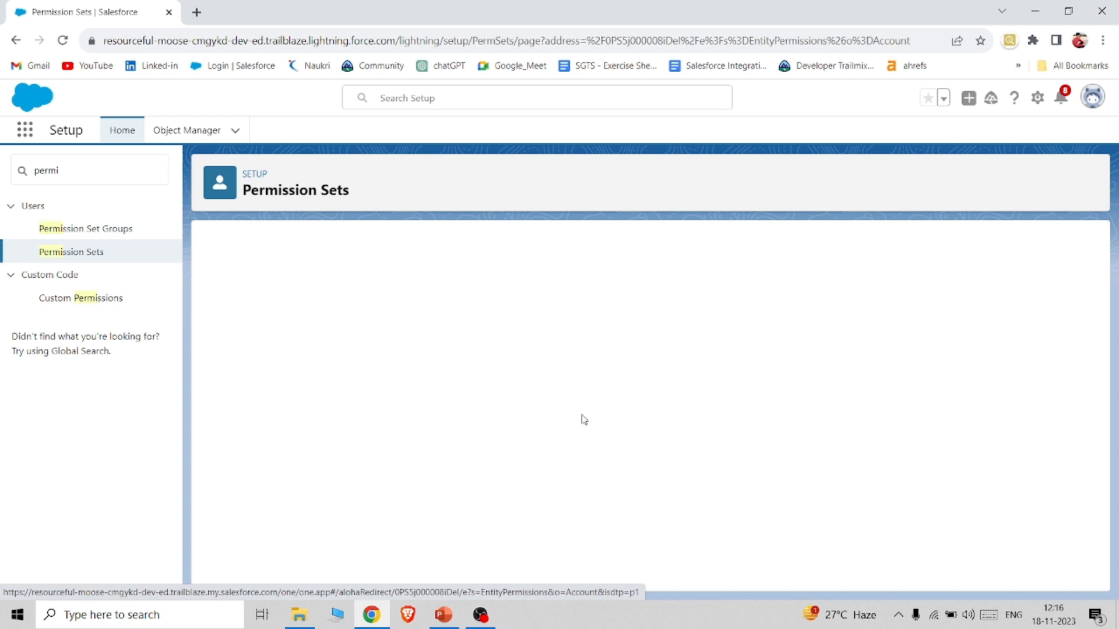
scroll(583, 420, "down", 2)
left_click(440, 381)
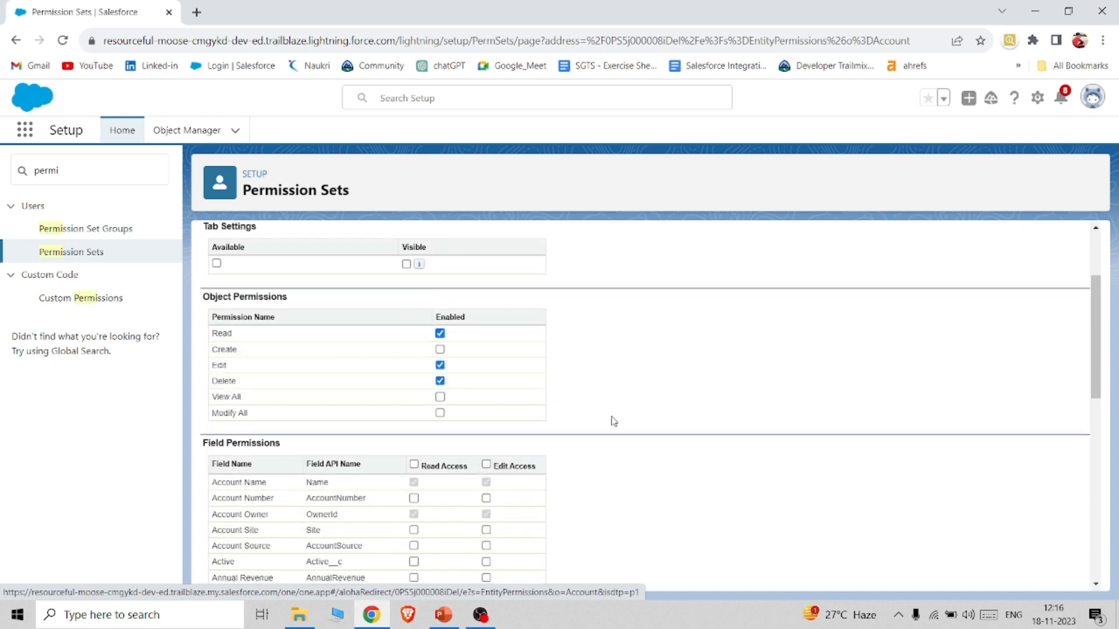
scroll(900, 463, "down", 7)
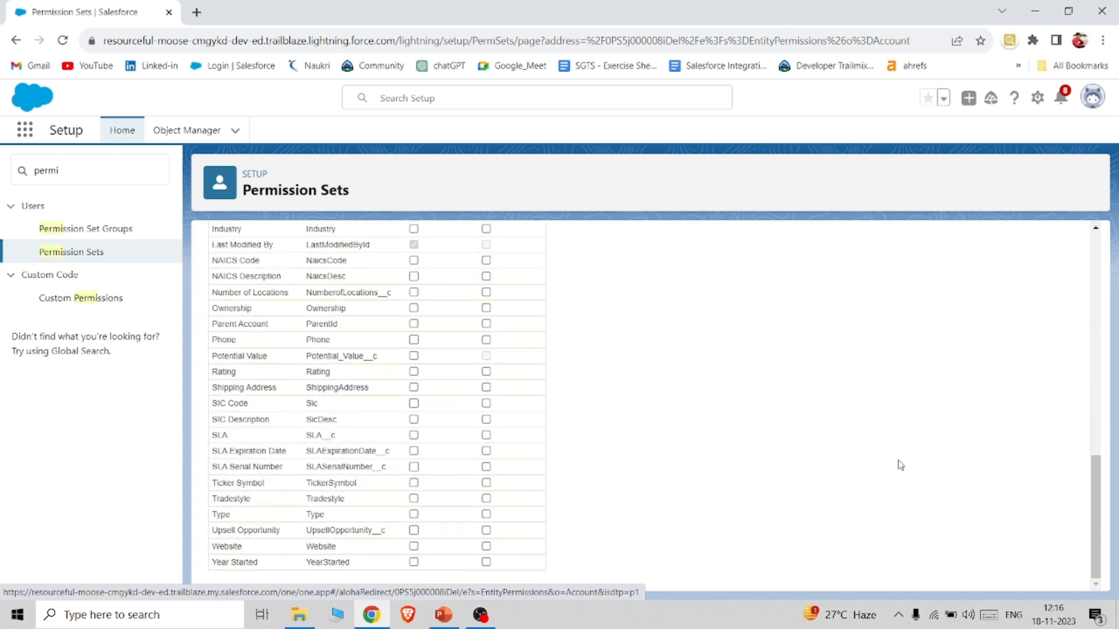
scroll(699, 502, "up", 10)
left_click(491, 334)
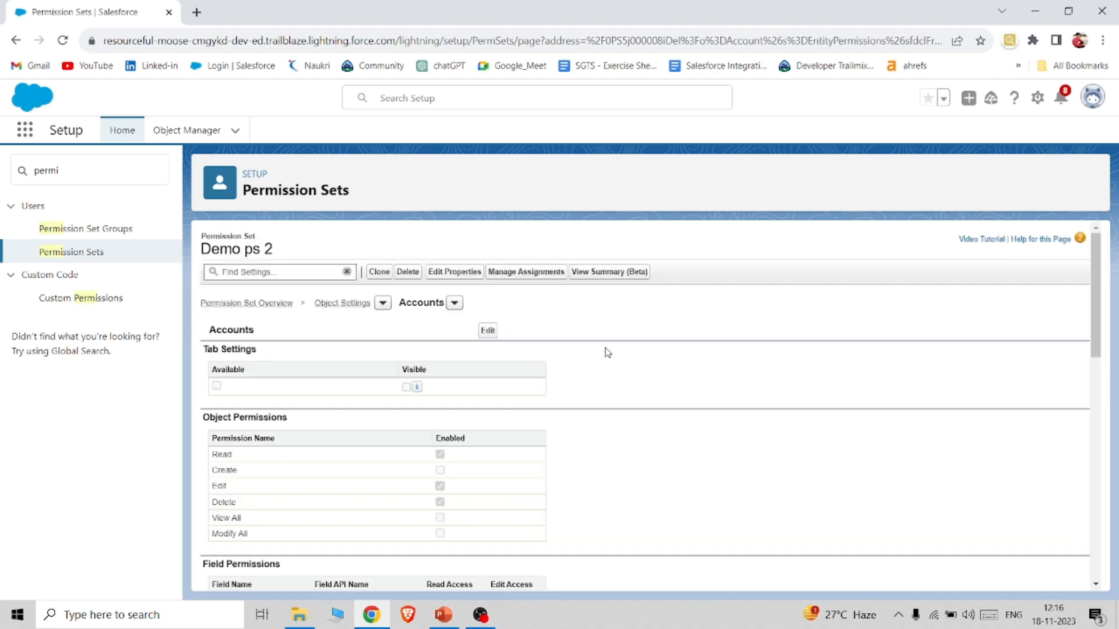
Assign the Demo ps 2 permission set to the Test admin user with no expiration date
left_click(511, 274)
left_click(1005, 246)
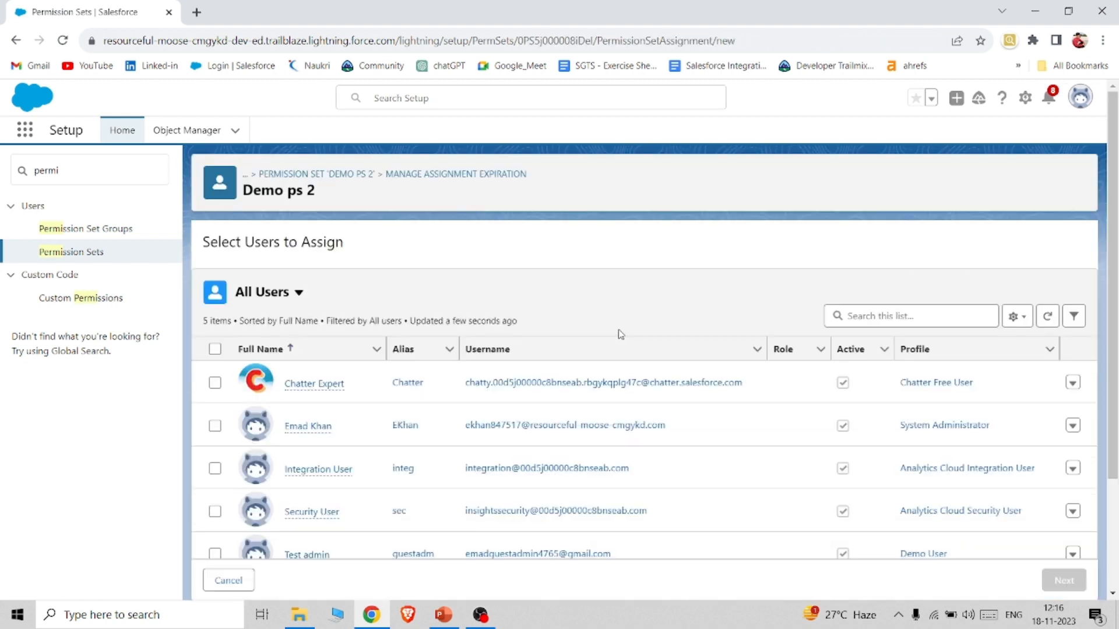
scroll(327, 455, "down", 3)
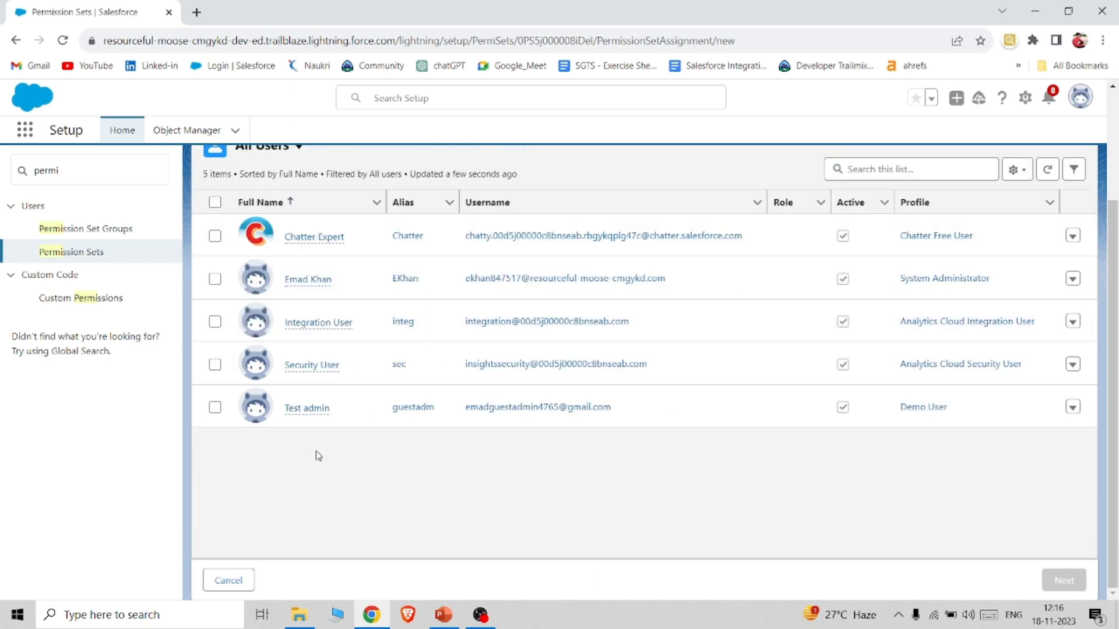
left_click(216, 407)
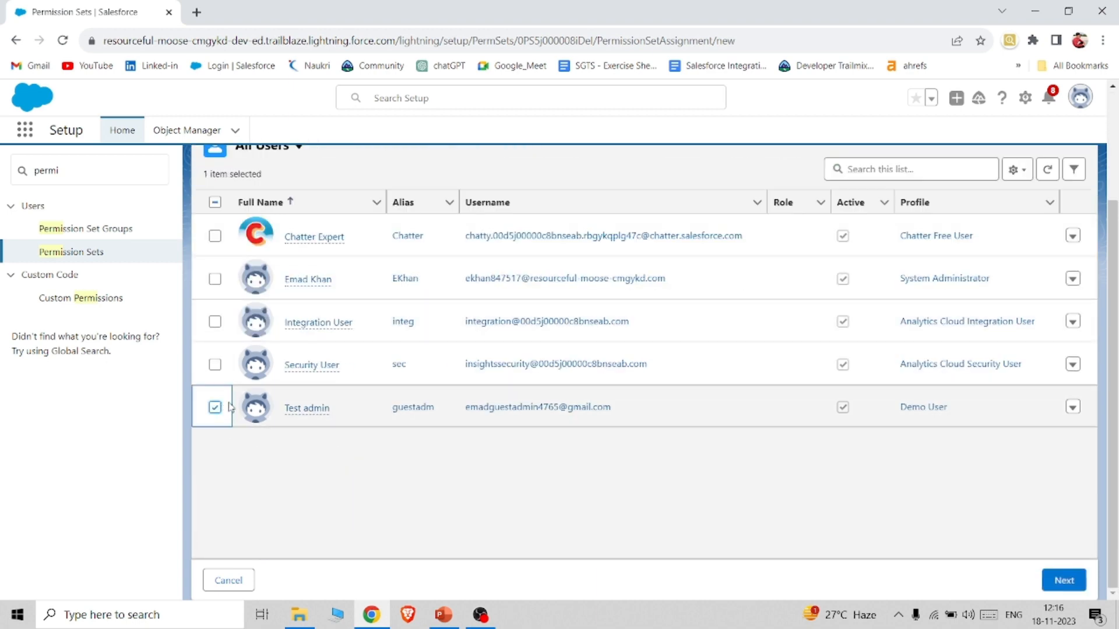
left_click(1064, 579)
left_click(1058, 584)
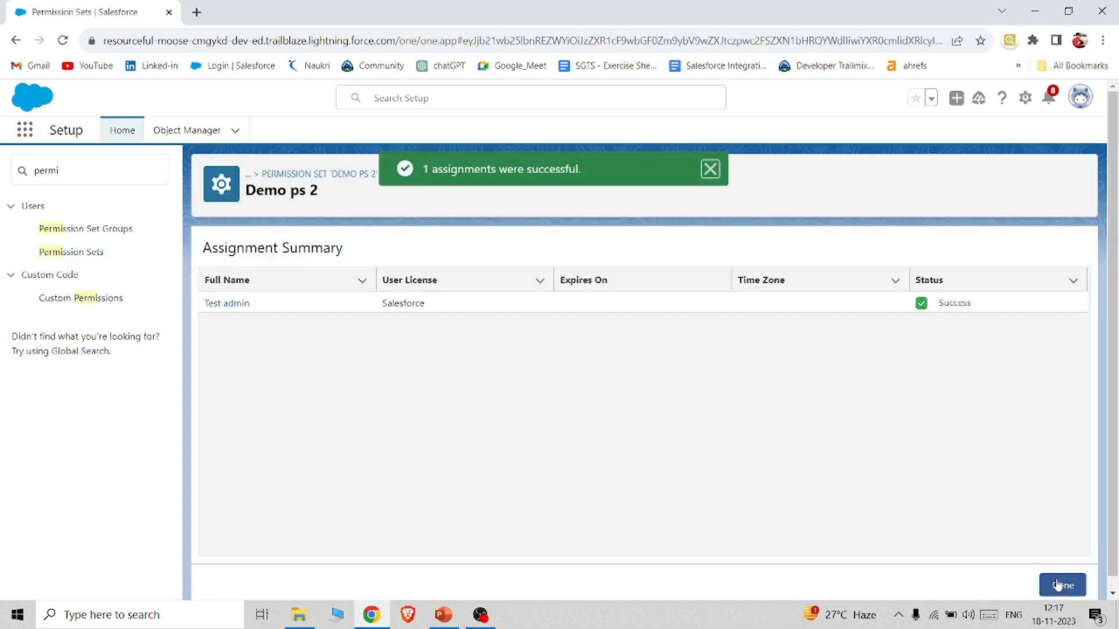
left_click(1057, 584)
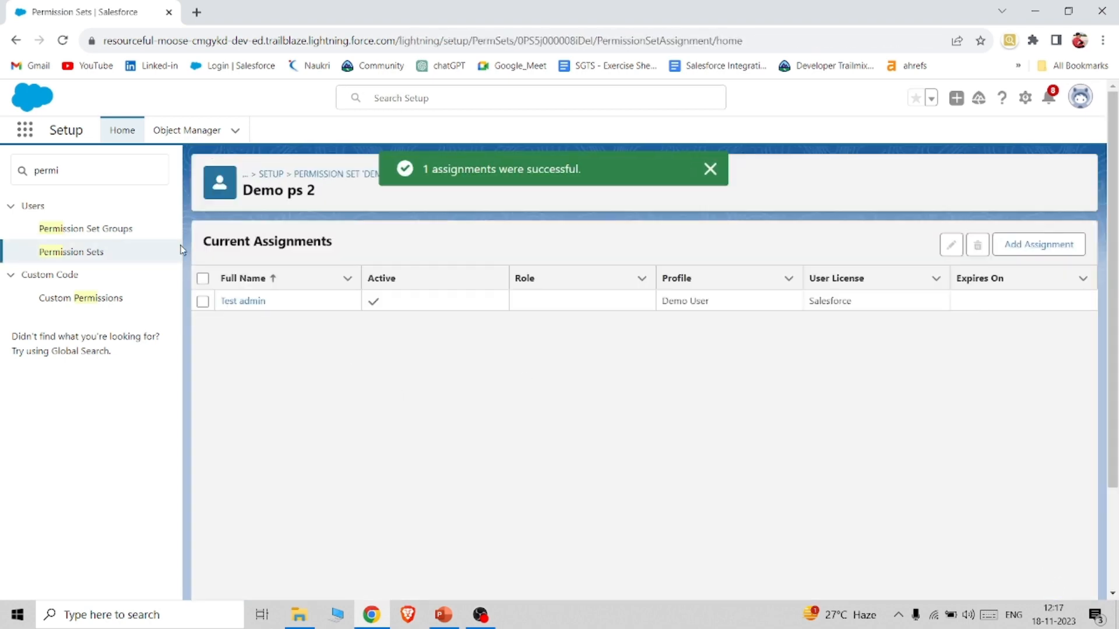
Find the Test admin user's record through a Setup search for "user" and log in as that user
left_click(126, 174)
type("u")
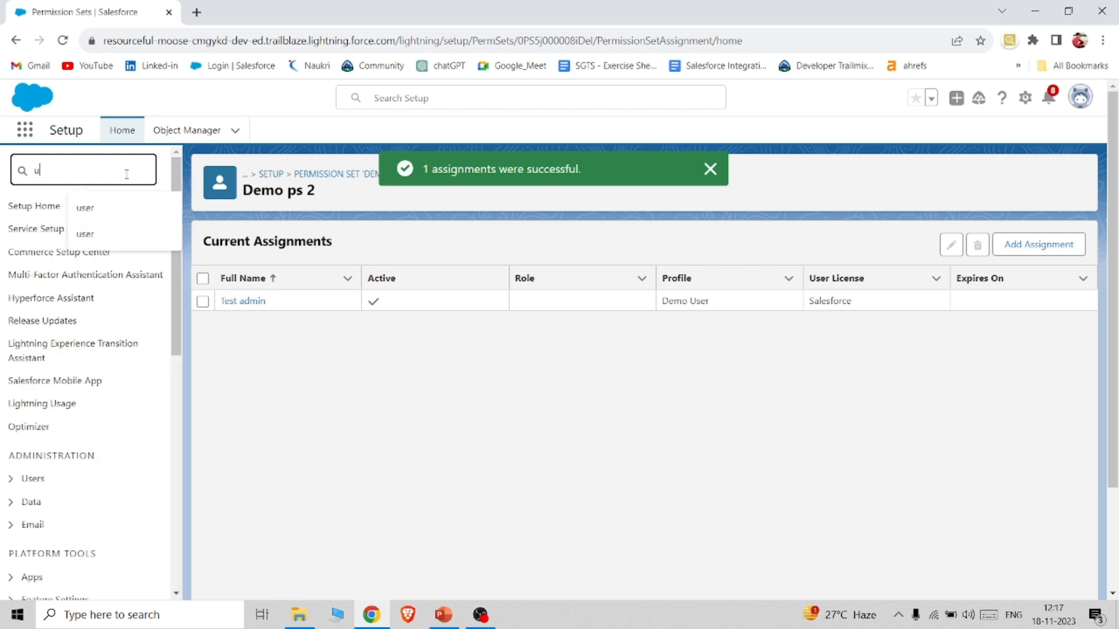
type("ser")
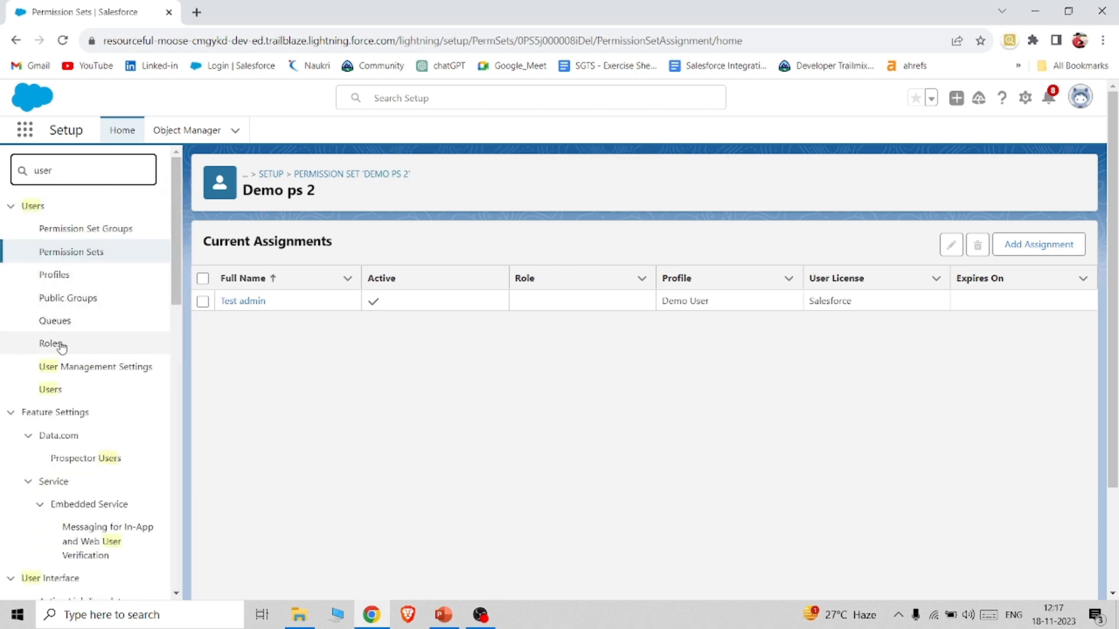
left_click(46, 399)
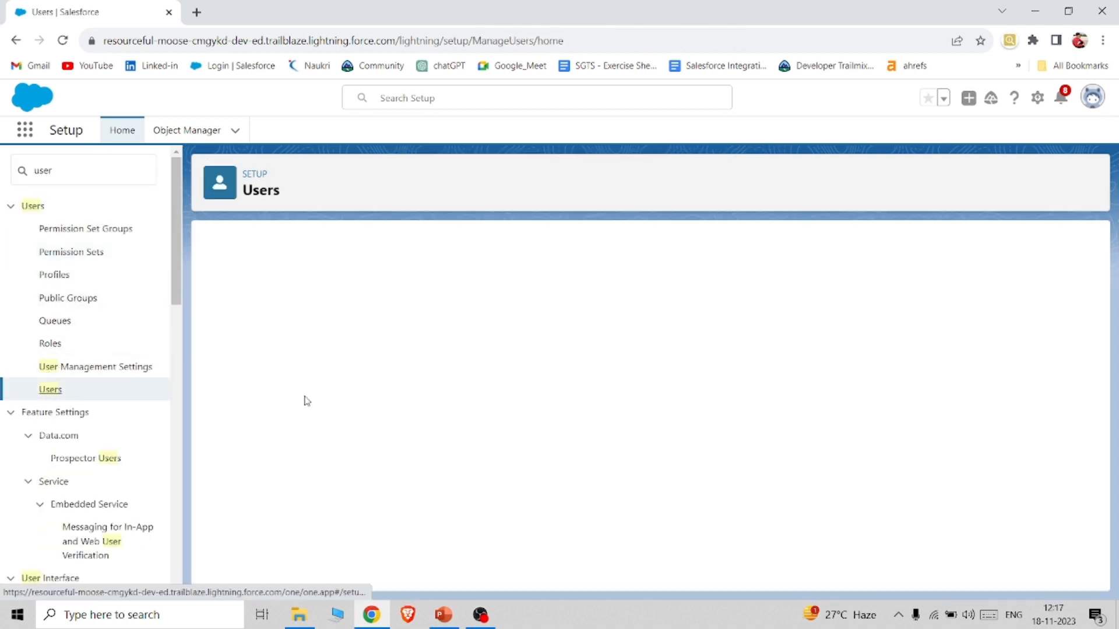
left_click(306, 393)
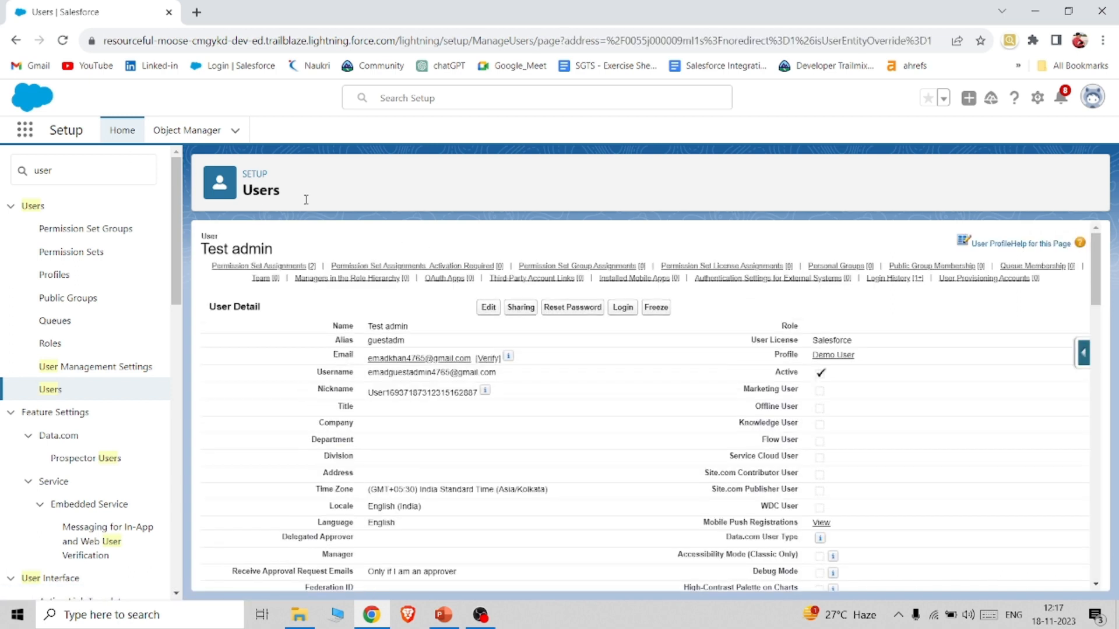
left_click(622, 307)
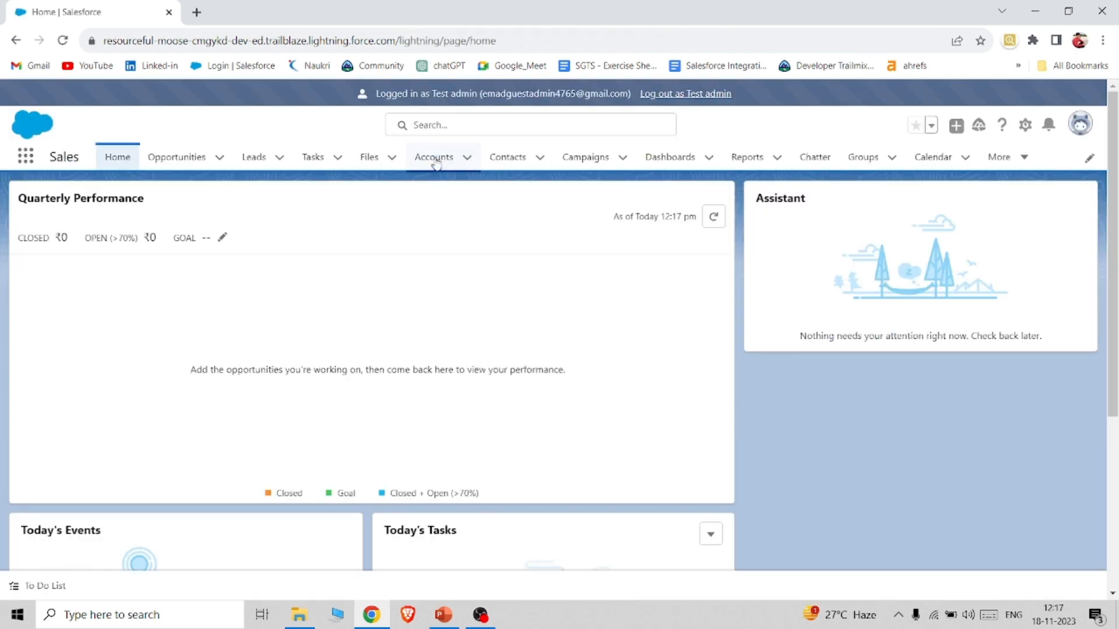
Delete the account "abc" from the recently viewed Accounts list and confirm the deletion
left_click(436, 165)
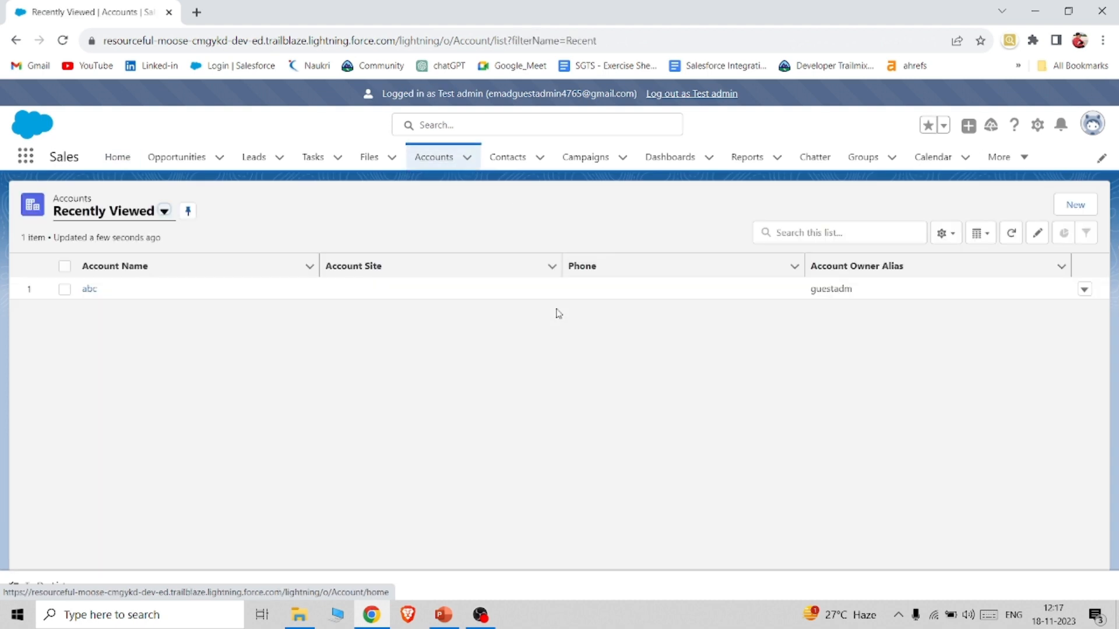
left_click(1083, 289)
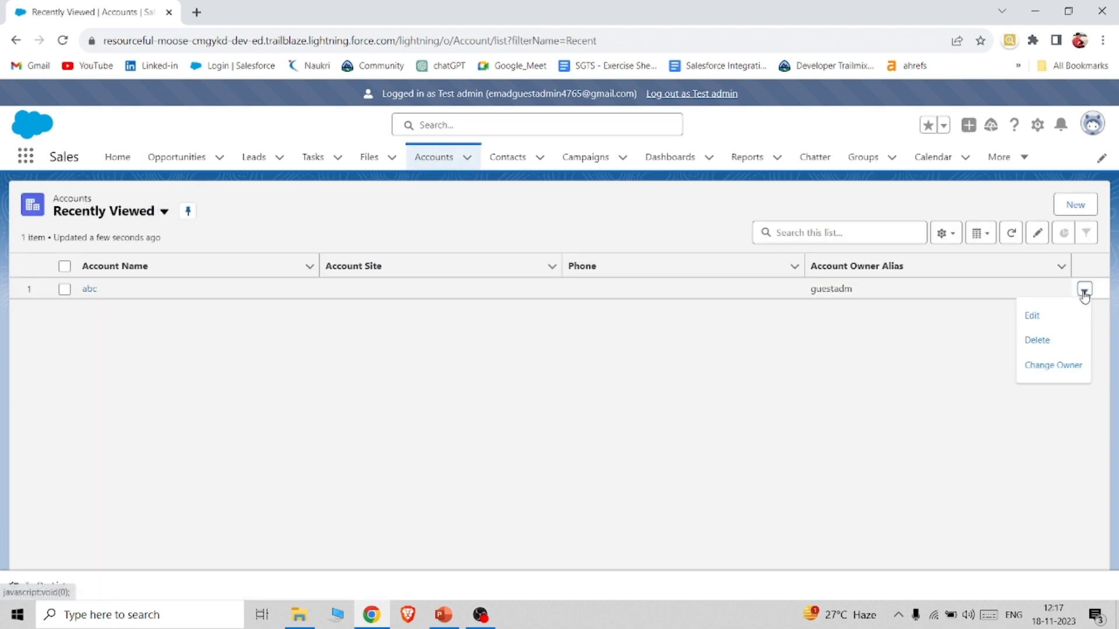
left_click(1043, 341)
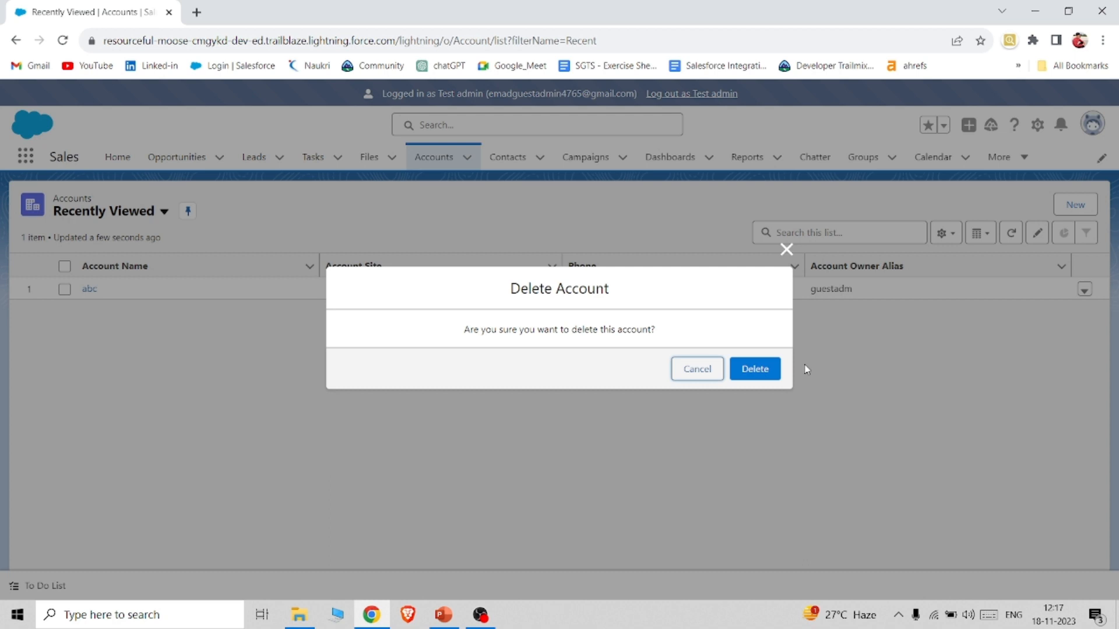
left_click(776, 368)
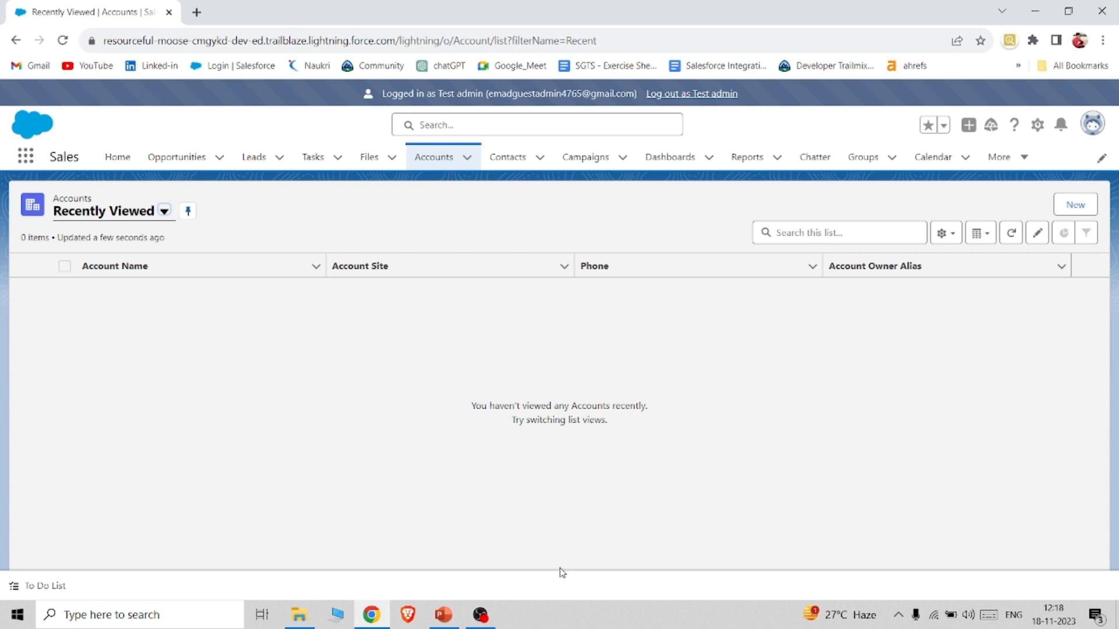
left_click(480, 615)
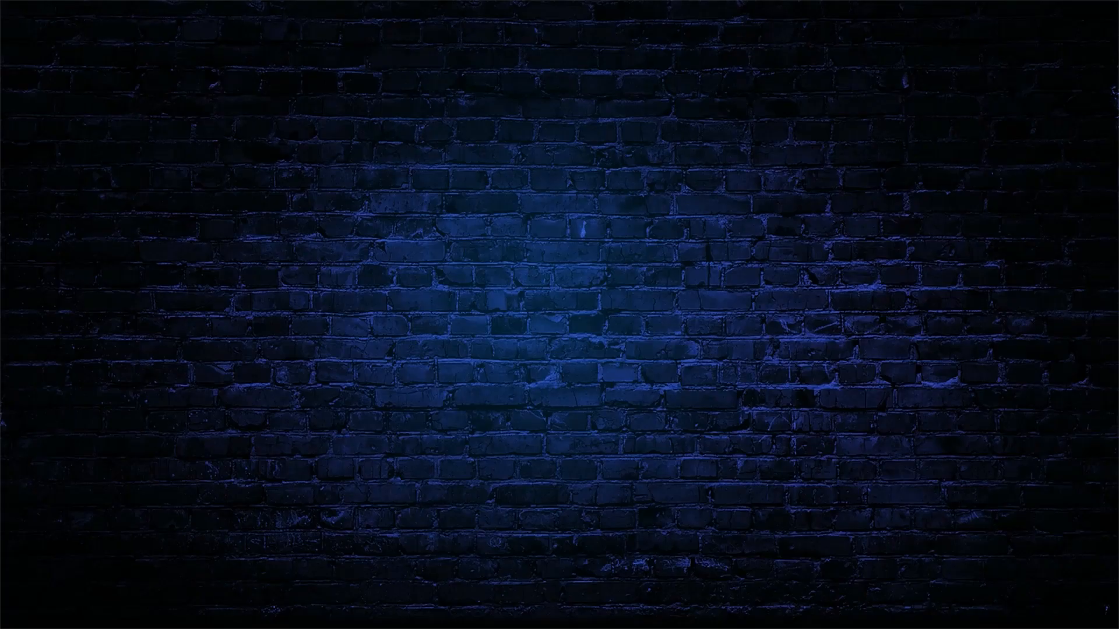